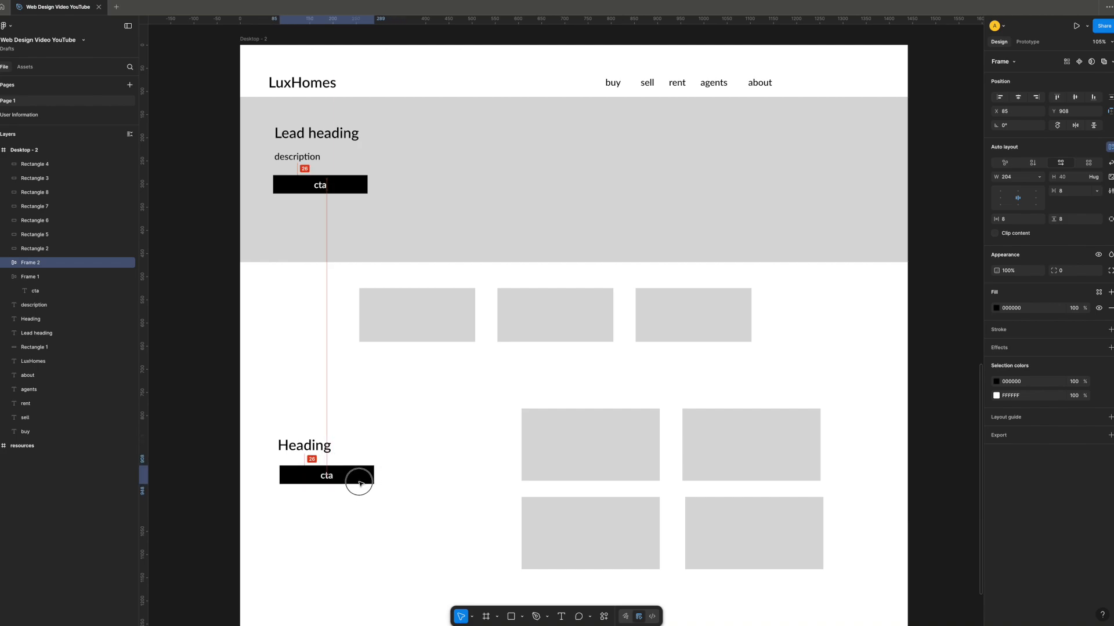
- Look over the Desktop - 2 wireframe, from its header and hero section down to the heading and image grid
click(442, 468)
scroll(432, 458, down, 3)
scroll(430, 453, up, 5)
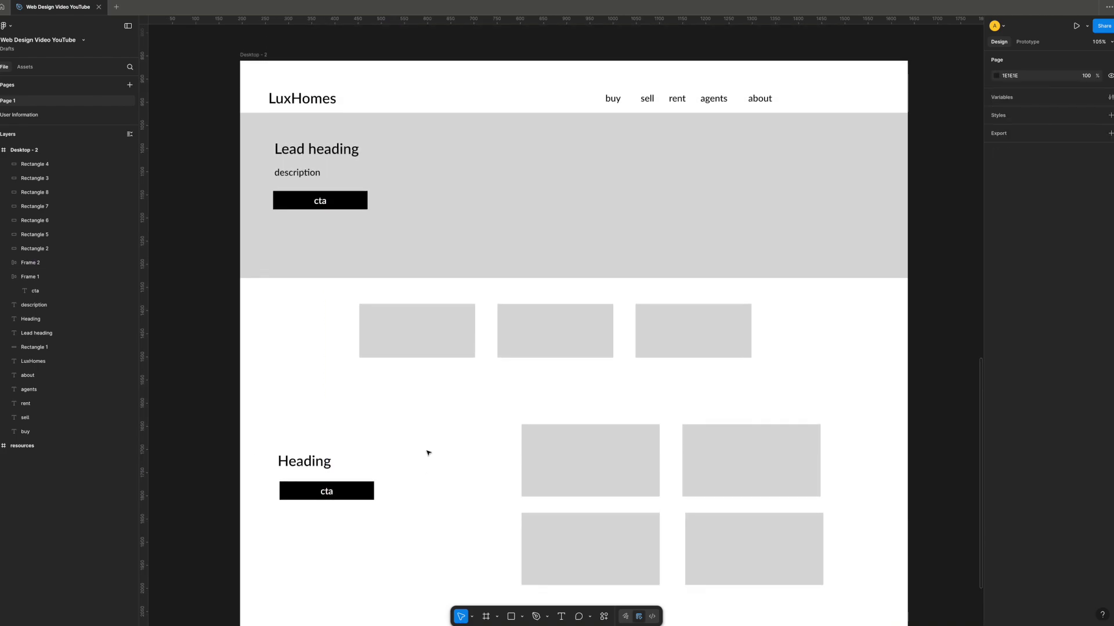
scroll(432, 451, down, 2)
scroll(442, 450, down, 3)
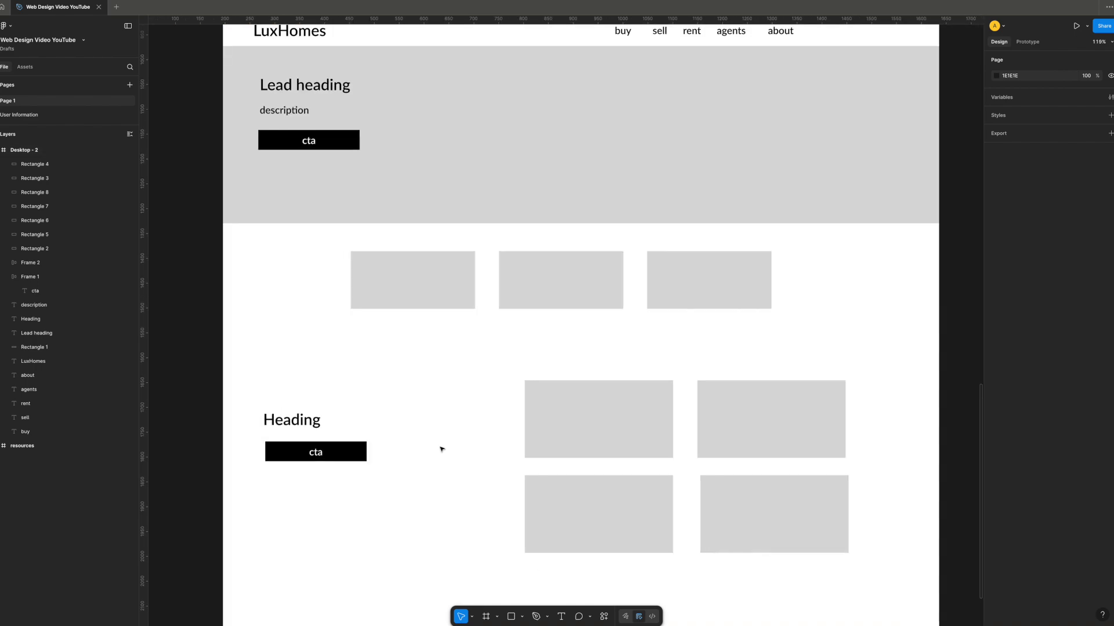
scroll(492, 443, right, 2)
scroll(493, 443, left, 2)
scroll(492, 444, right, 2)
scroll(493, 443, right, 2)
scroll(492, 444, left, 1)
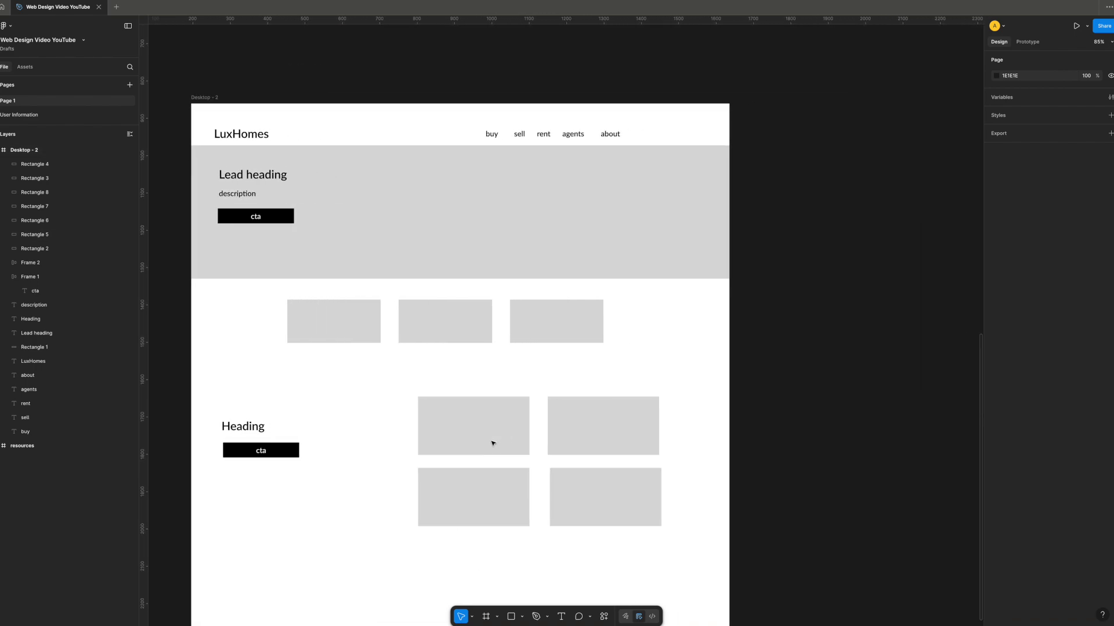
scroll(493, 443, right, 3)
scroll(492, 444, left, 2)
scroll(492, 444, right, 5)
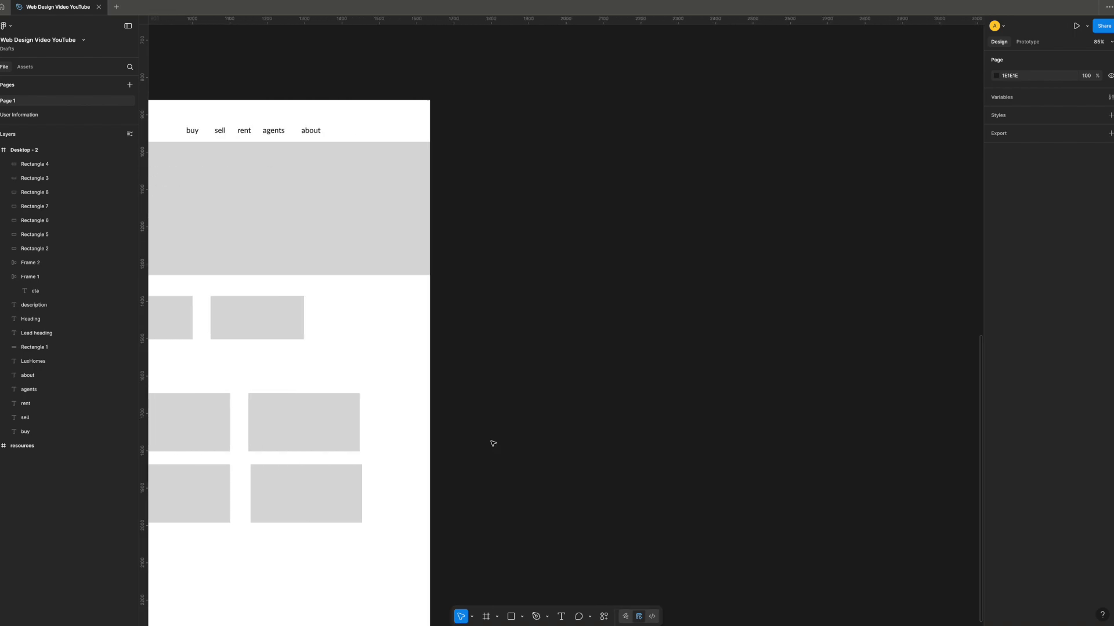
scroll(492, 443, left, 5)
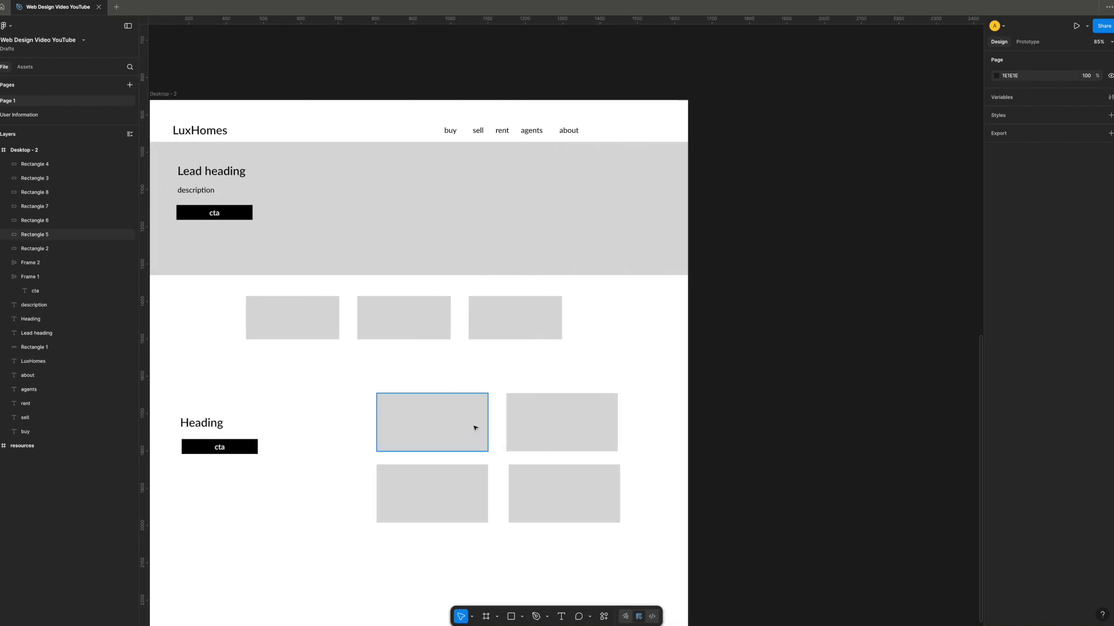
- Set the font weight of the "buy" navigation text in the Desktop - 2 wireframe to ExtraBold
click(451, 132)
scroll(777, 177, right, 5)
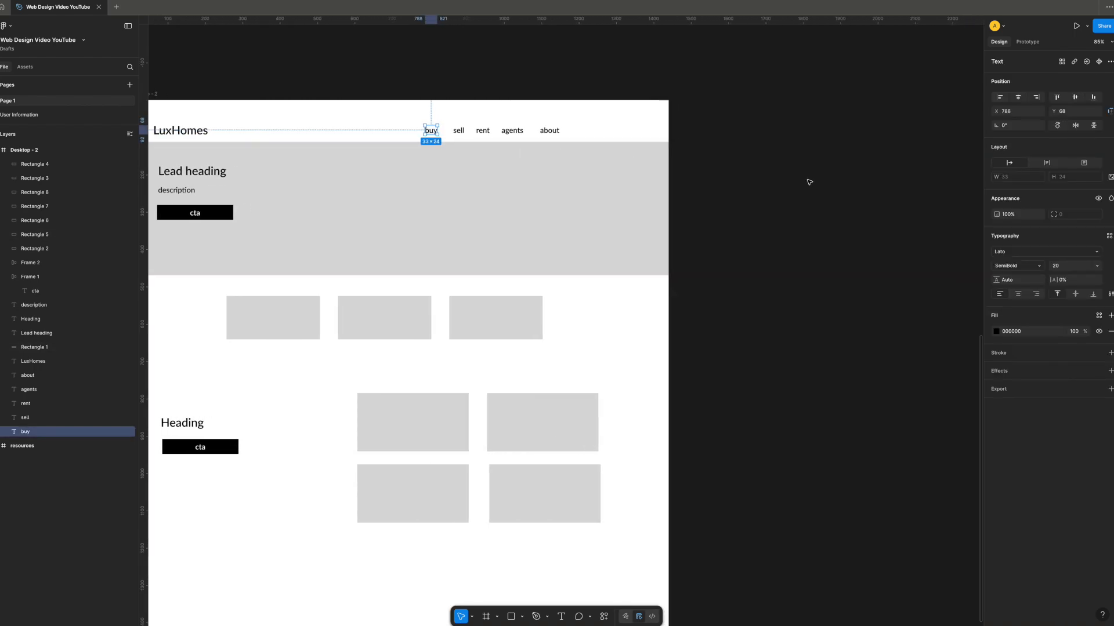
scroll(778, 177, left, 7)
double_click(506, 130)
click(1033, 267)
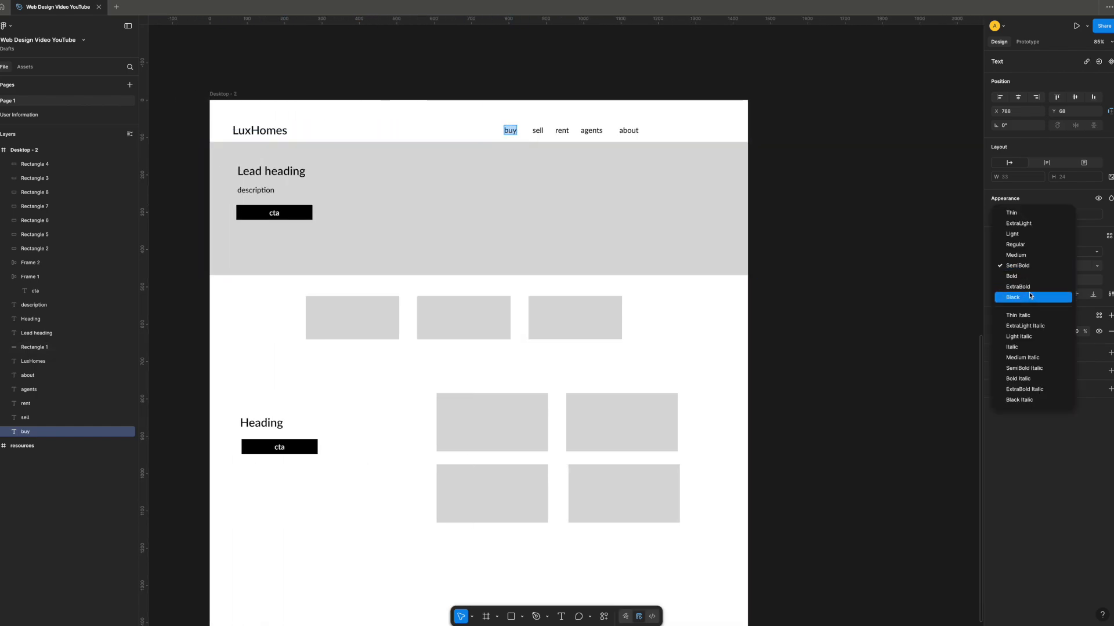
click(1029, 286)
click(848, 251)
- Create a text layer reading BUY on the empty canvas beside the Desktop - 2 frame
scroll(848, 252, right, 5)
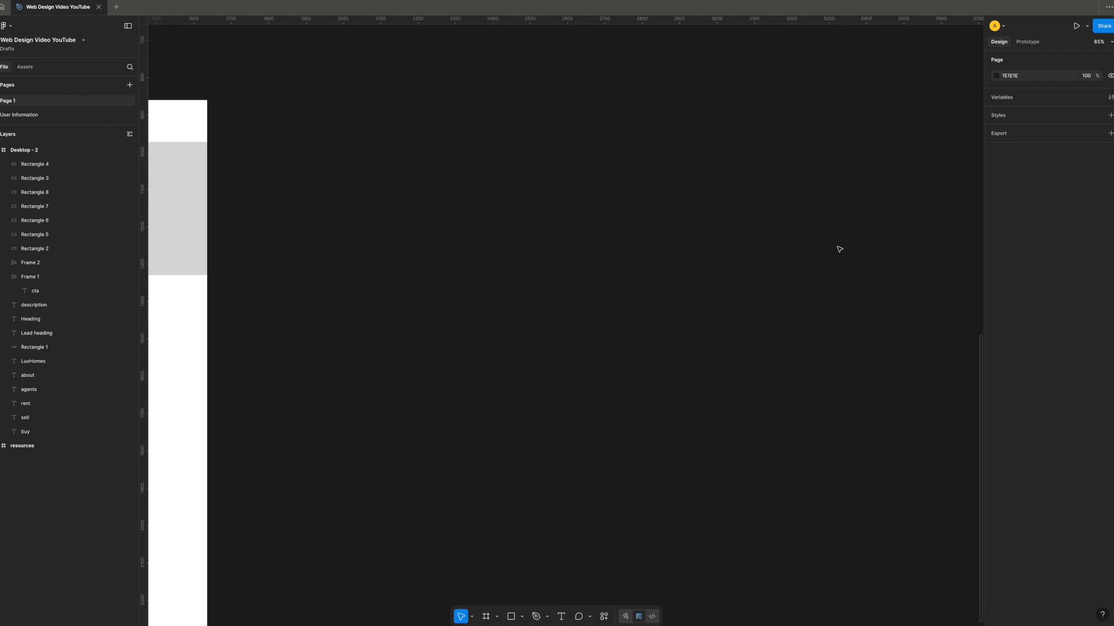
scroll(837, 247, left, 6)
scroll(838, 246, right, 4)
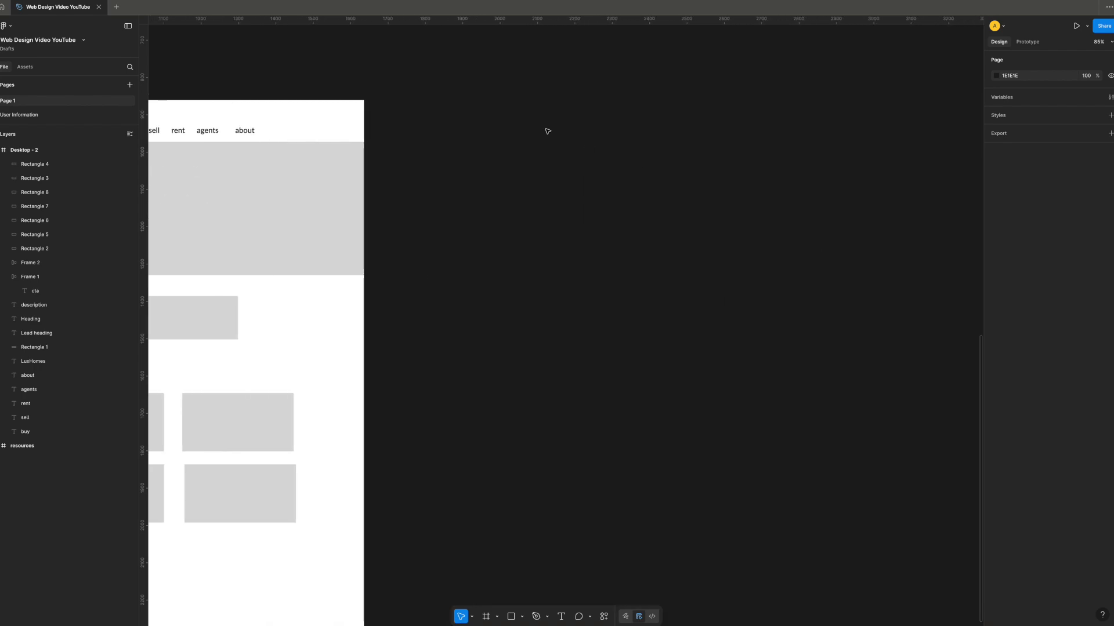
key(f)
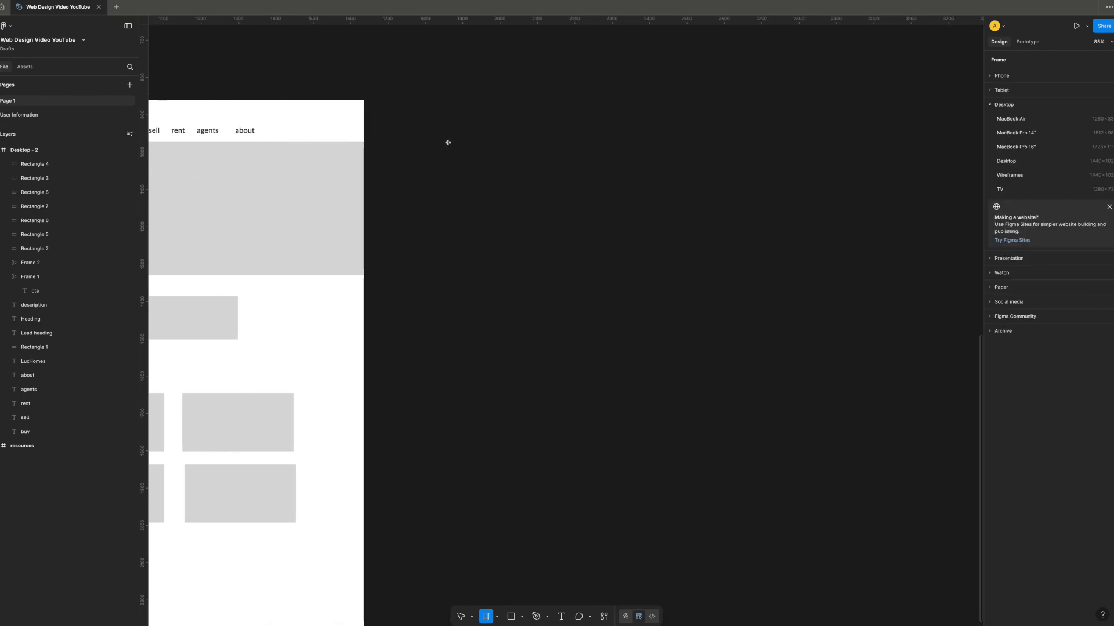
key(t)
click(497, 132)
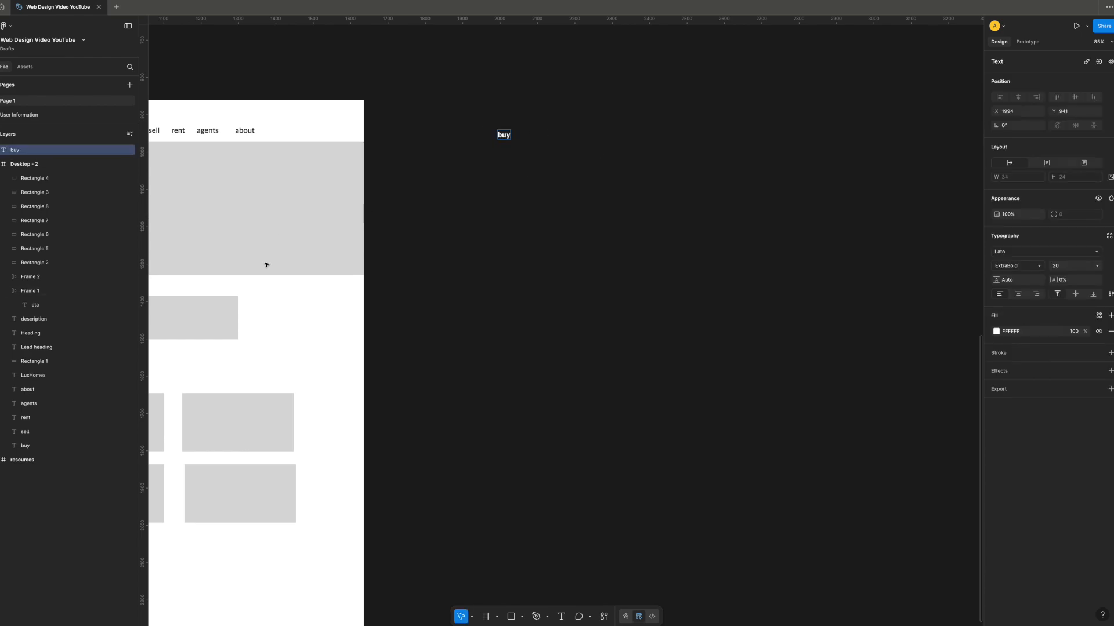
scroll(508, 135, up, 5)
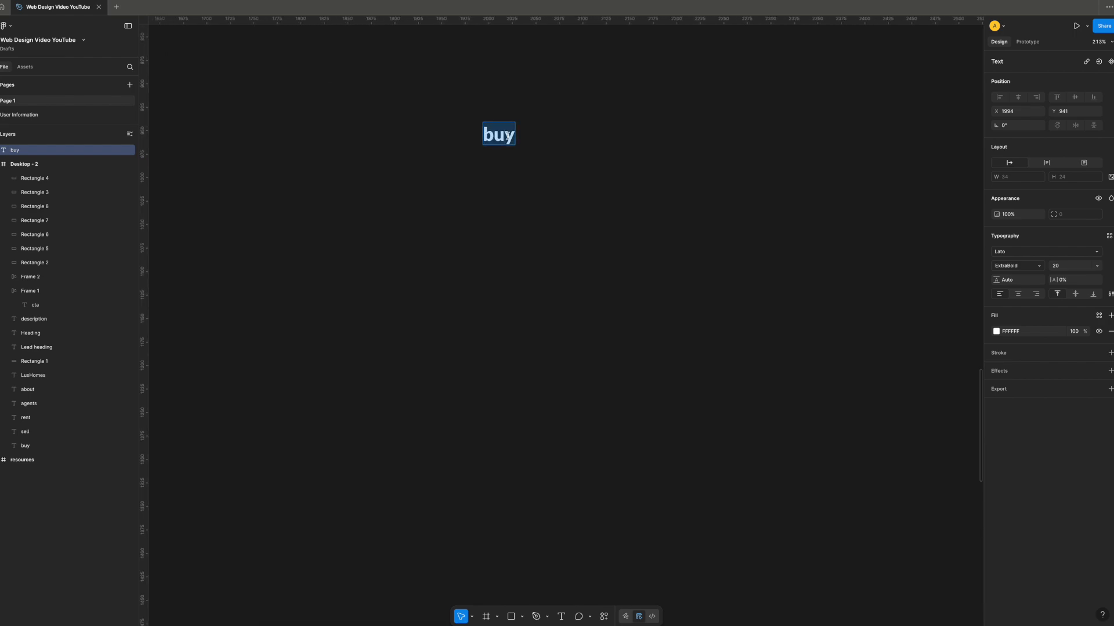
text(BUY)
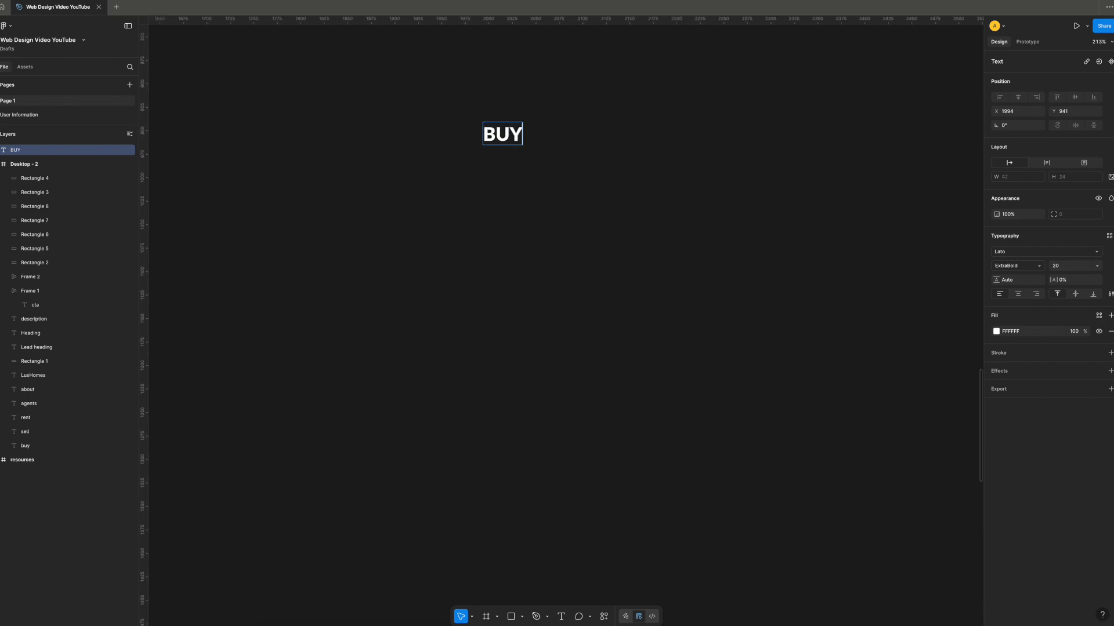
key(Escape)
- Move the new BUY label slightly to the left and set its font weight to SemiBold
click(1042, 269)
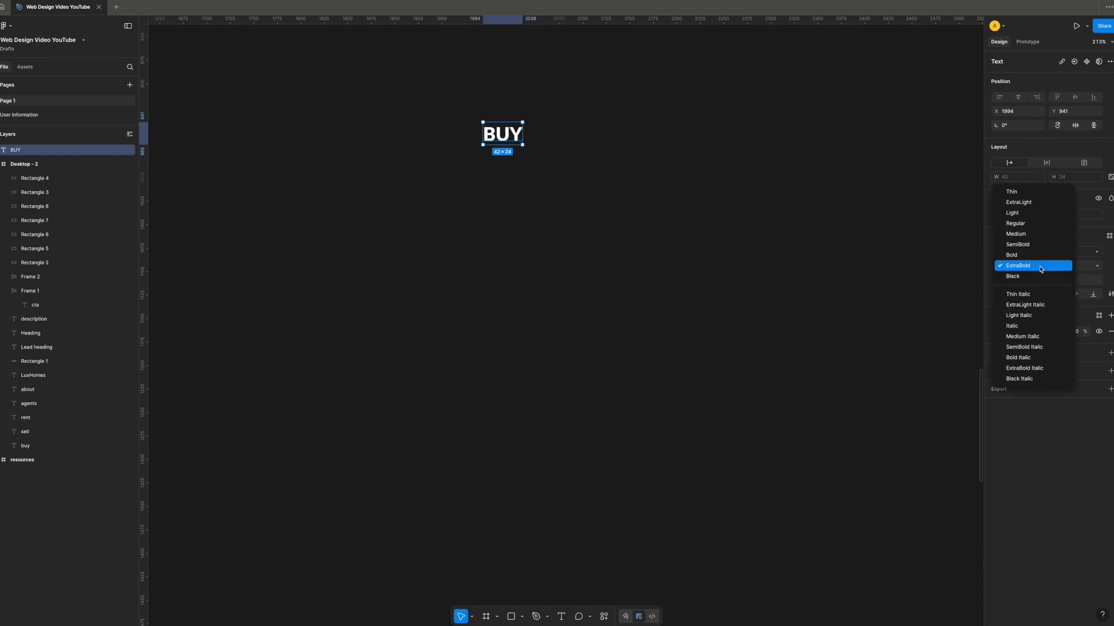
click(1020, 223)
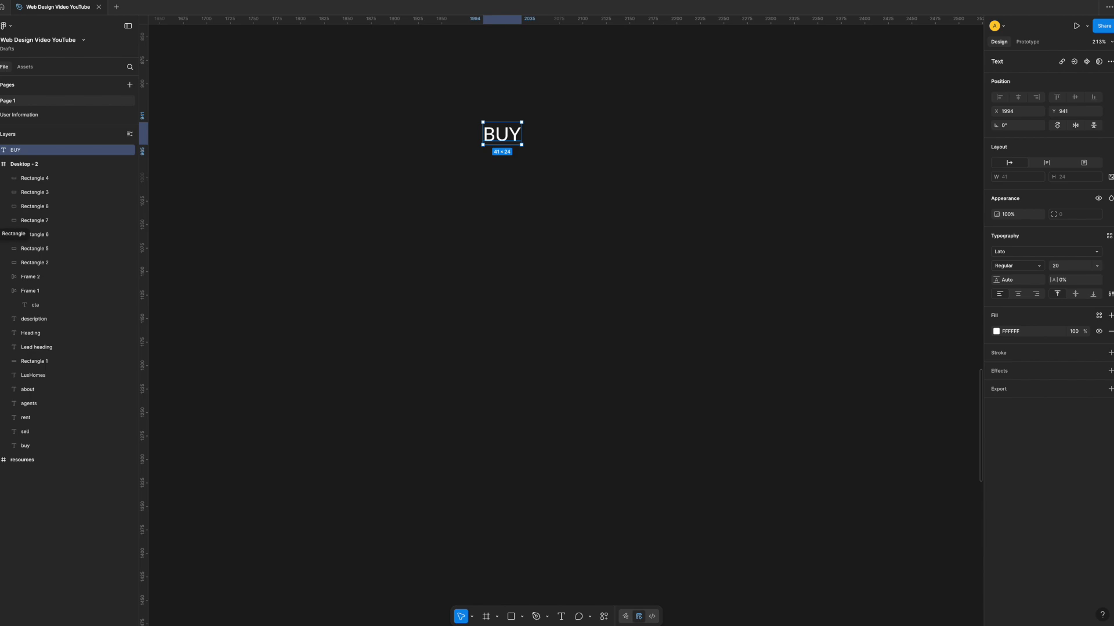
drag(501, 133, 446, 135)
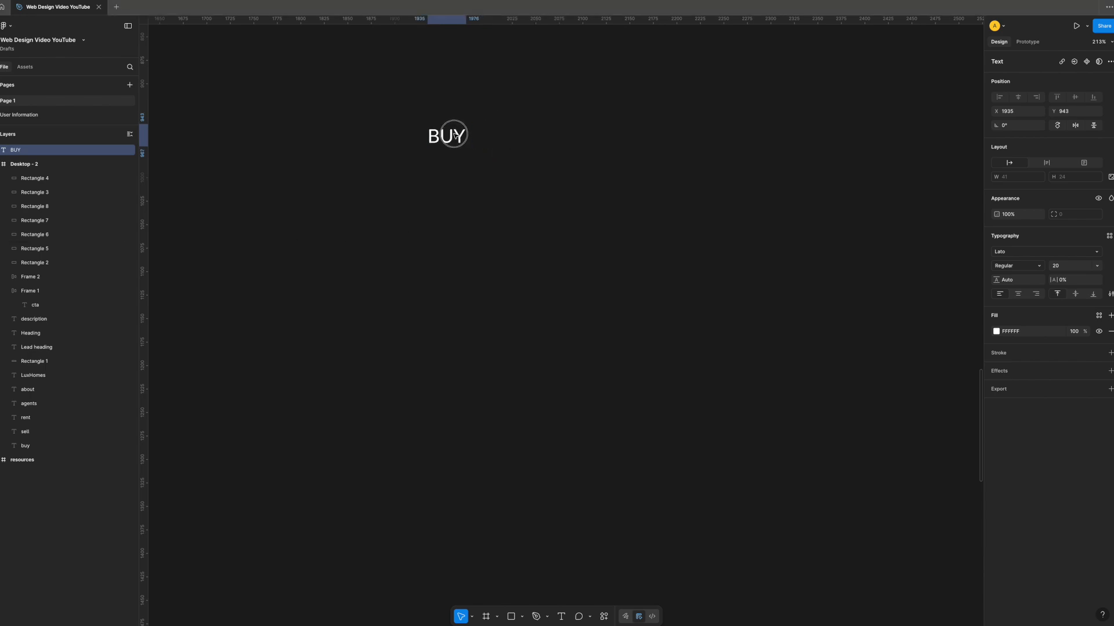
click(1040, 269)
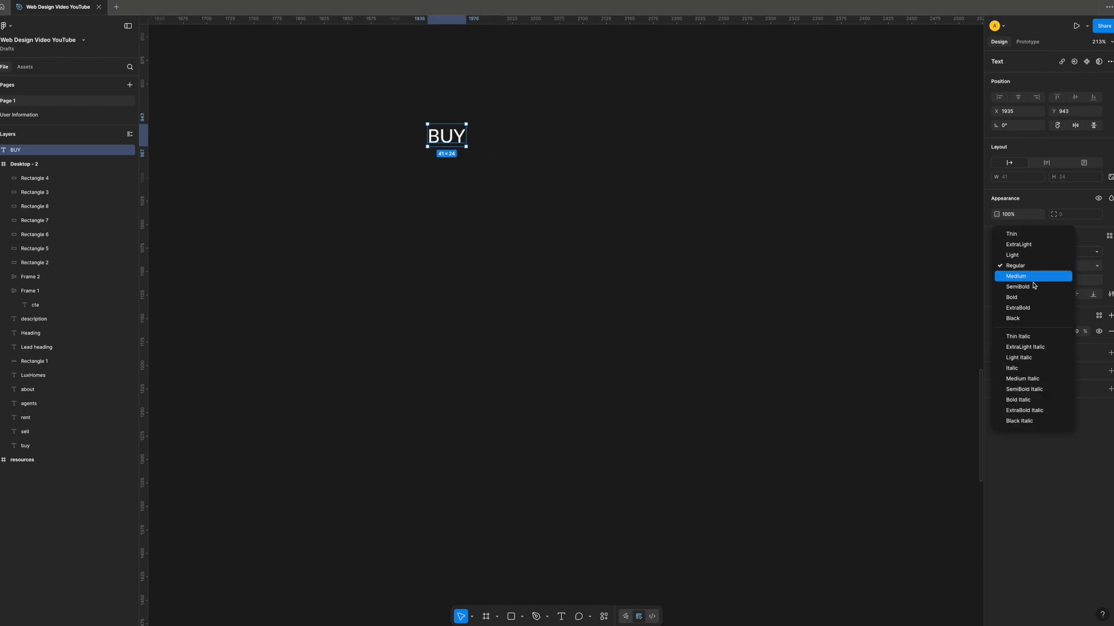
click(1029, 286)
- Duplicate the BUY label horizontally to make an evenly spaced row of five labels
key(ctrl+d)
drag(428, 136, 512, 138)
key(ctrl+z)
key(ctrl+d)
key(ctrl+d)
key(ctrl+d)
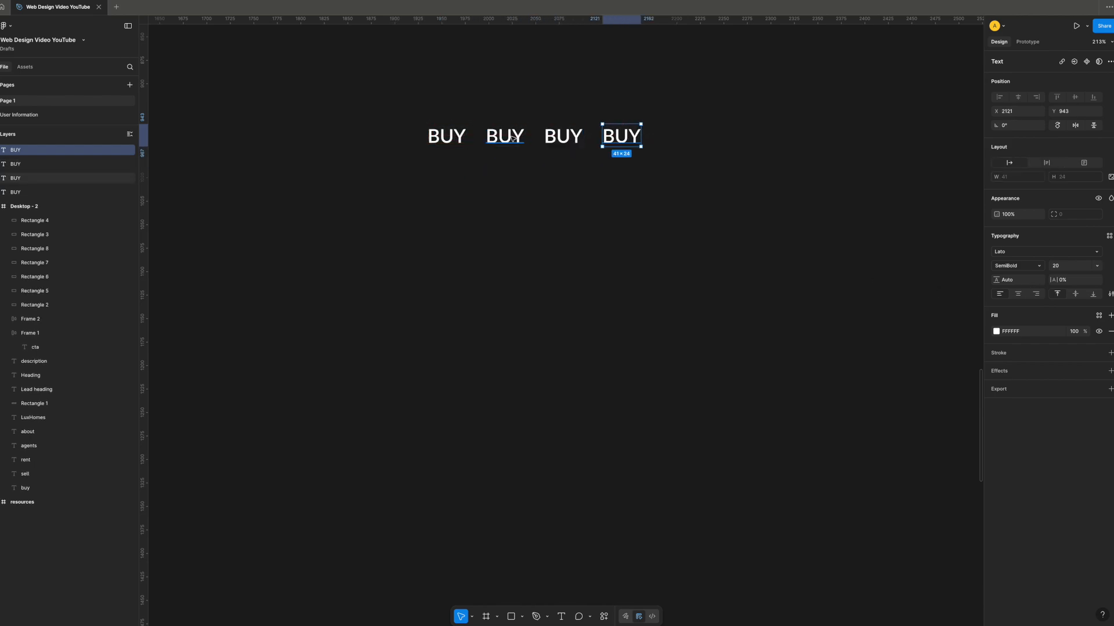
- Change the second label in the row to SELL and the third to RENT
click(509, 137)
text(SELL)
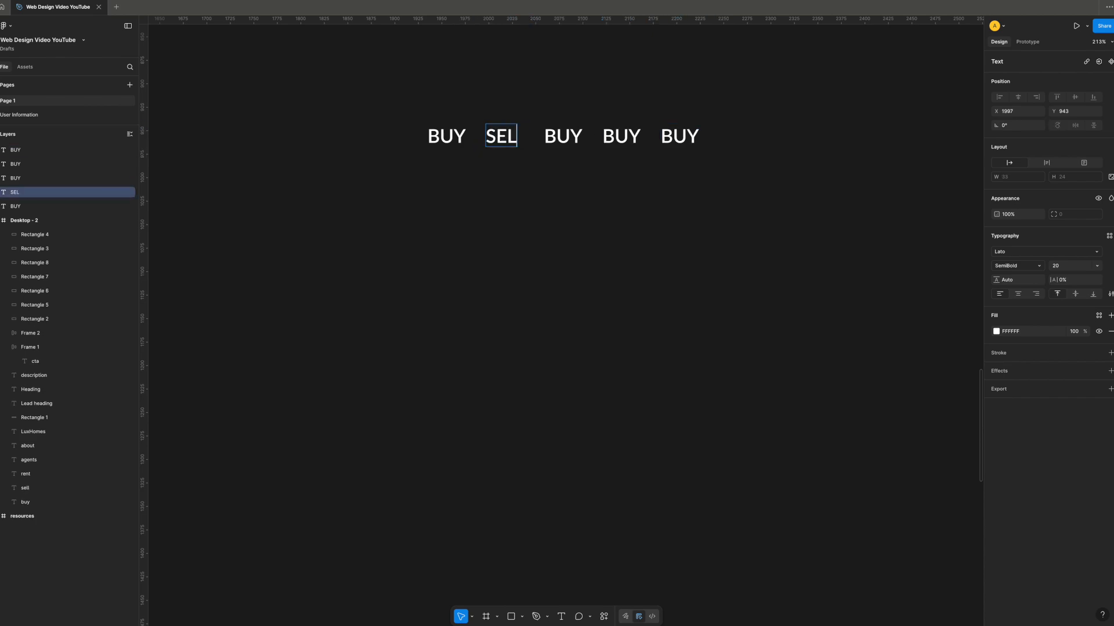
key(Tab)
text(RENT)
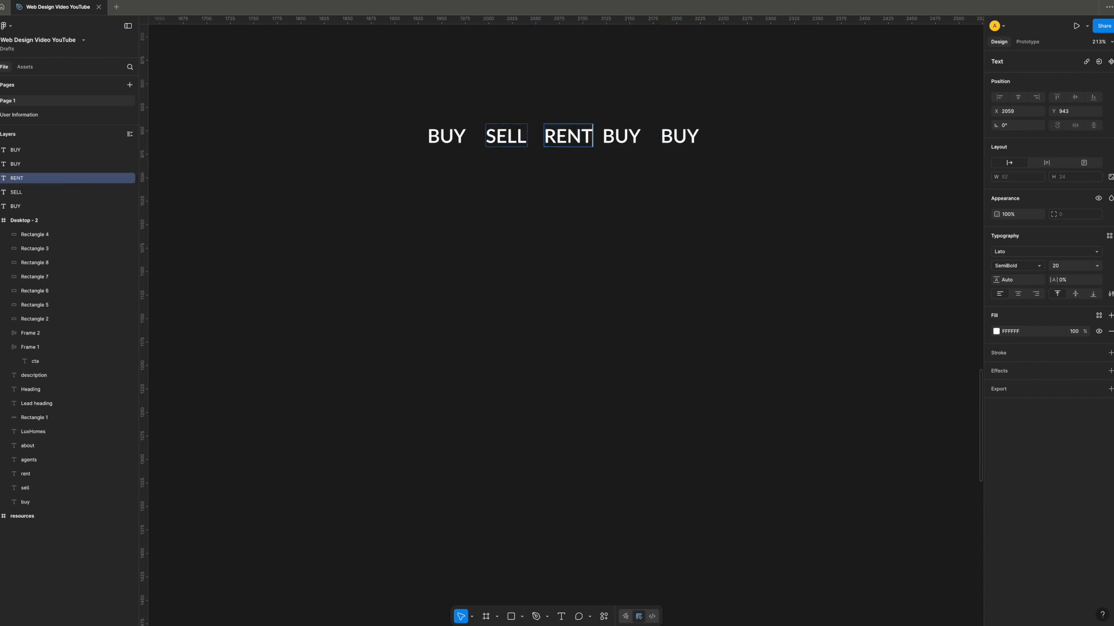
- Change the fourth label in the row to AGENTS
key(Tab)
text(AB)
key(BackSpace)
key(BackSpace)
text(RENT)
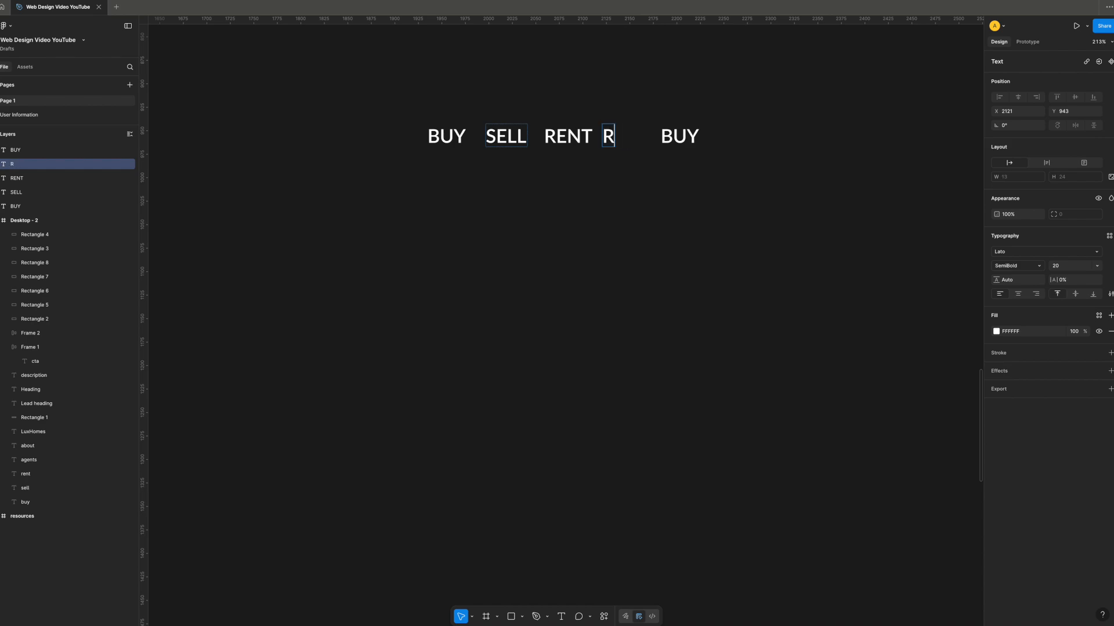
key(BackSpace)
key(BackSpace)
key(BackSpace)
key(BackSpace)
text(AGENTS)
- Change the fifth label to ABOUT and move it further right so it clears AGENTS
key(Tab)
text(B)
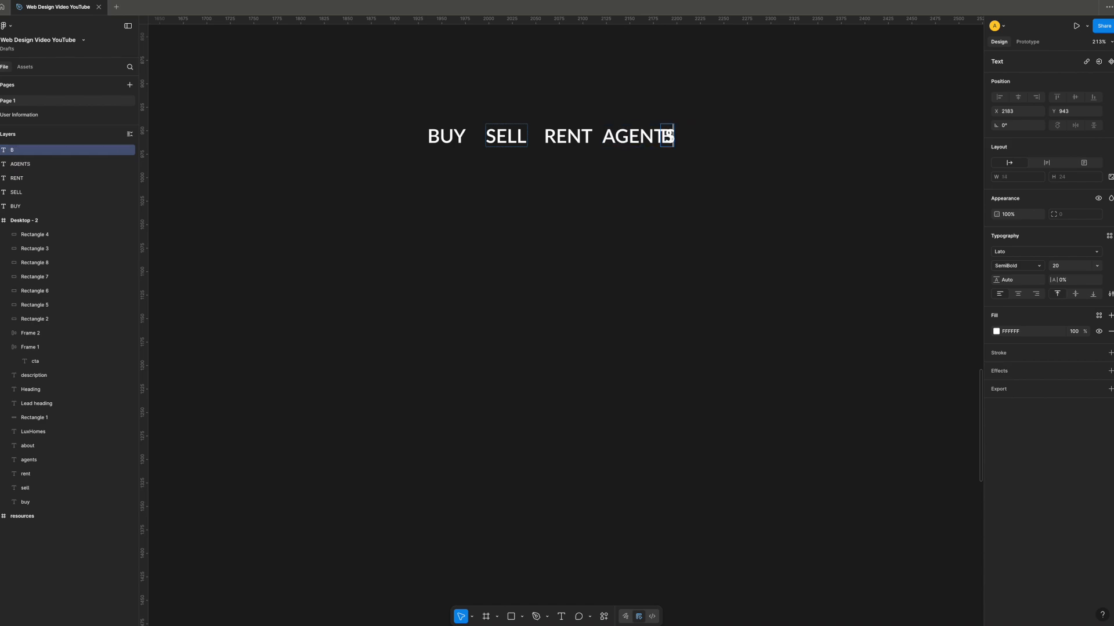
text(BOUT)
key(Escape)
drag(713, 145, 751, 143)
click(489, 165)
- Copy the BUY label to just above the navigation row and change the copy's text to LuxHomes
scroll(411, 136, left, 10)
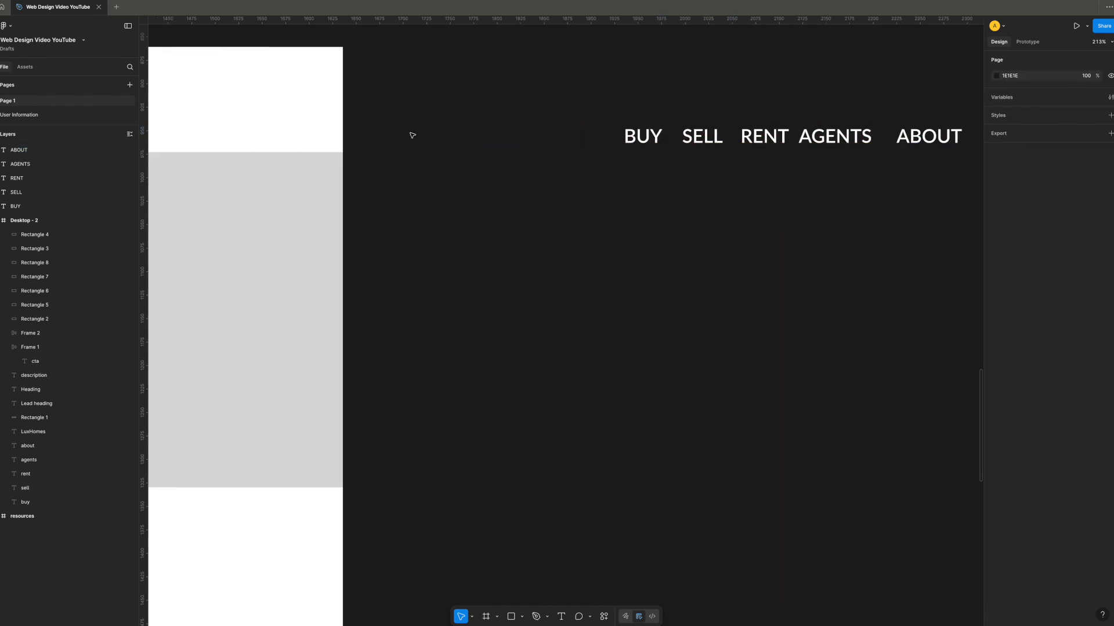
scroll(411, 136, right, 10)
scroll(411, 135, right, 5)
scroll(406, 134, left, 3)
click(621, 136)
drag(624, 141, 352, 107)
double_click(352, 107)
text(LuxHomes)
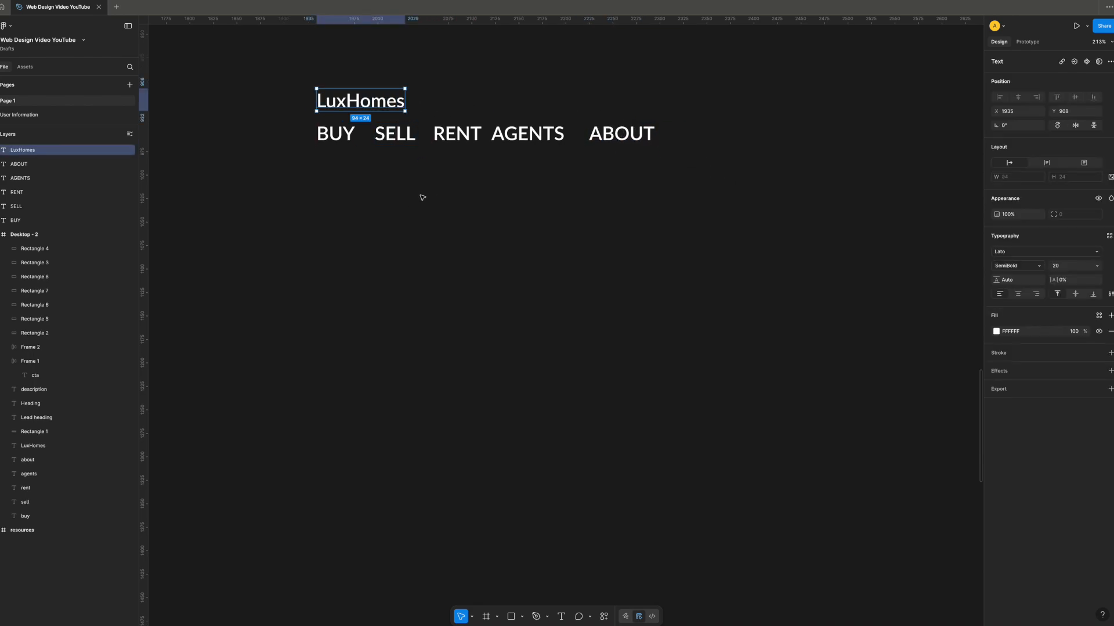
- Set the LuxHomes text above the navigation row to the Playfair Display font at size 32
key(ctrl+a)
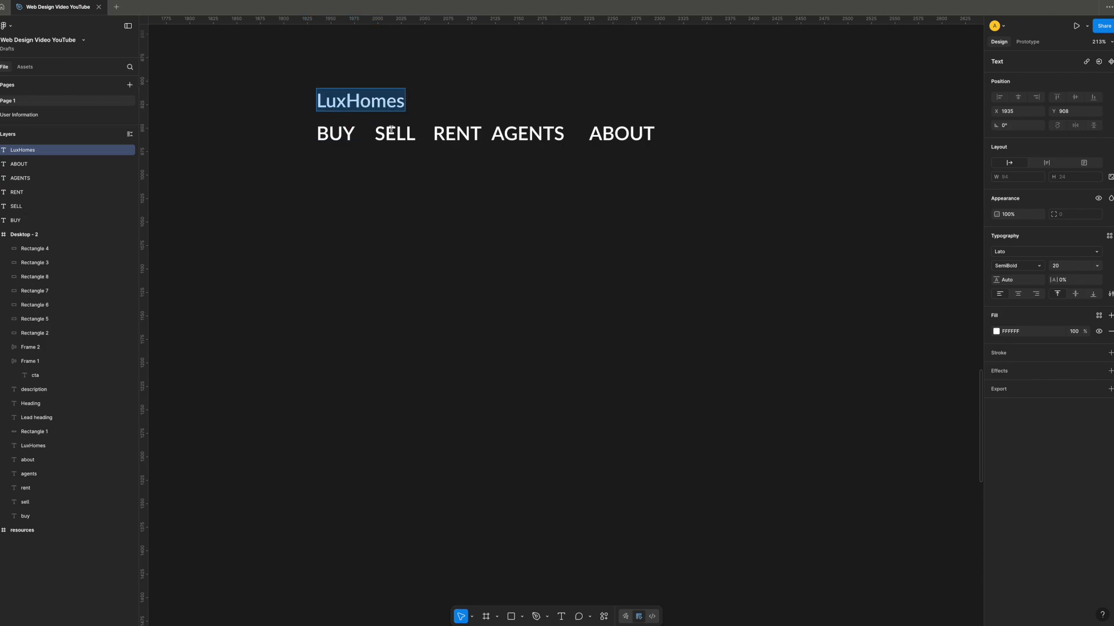
click(1022, 258)
scroll(935, 343, down, 3)
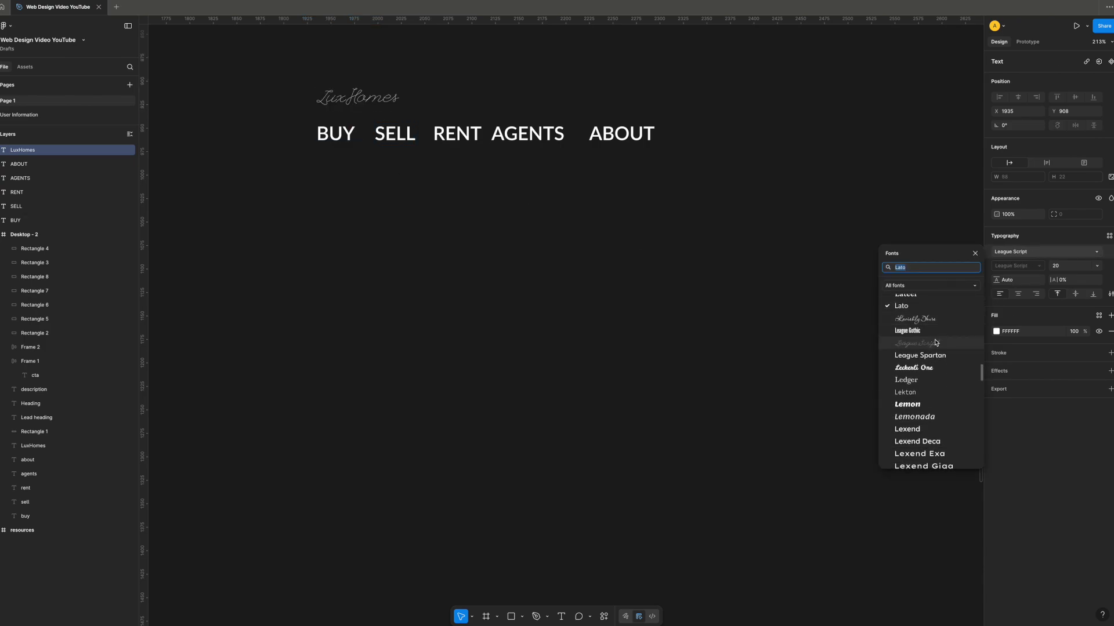
text(play)
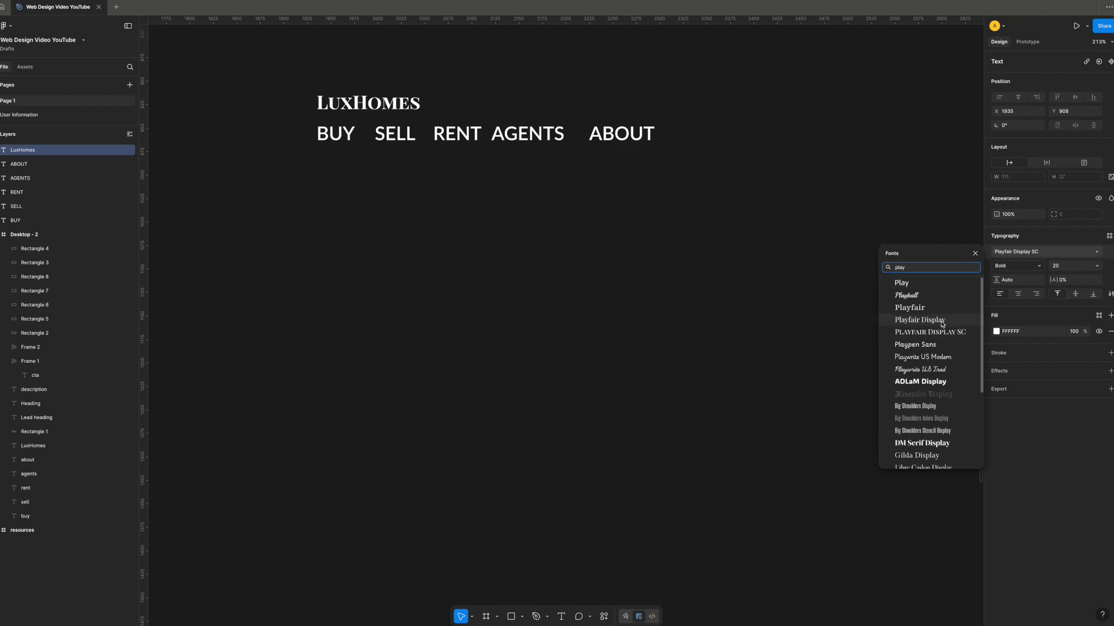
click(943, 324)
click(1074, 269)
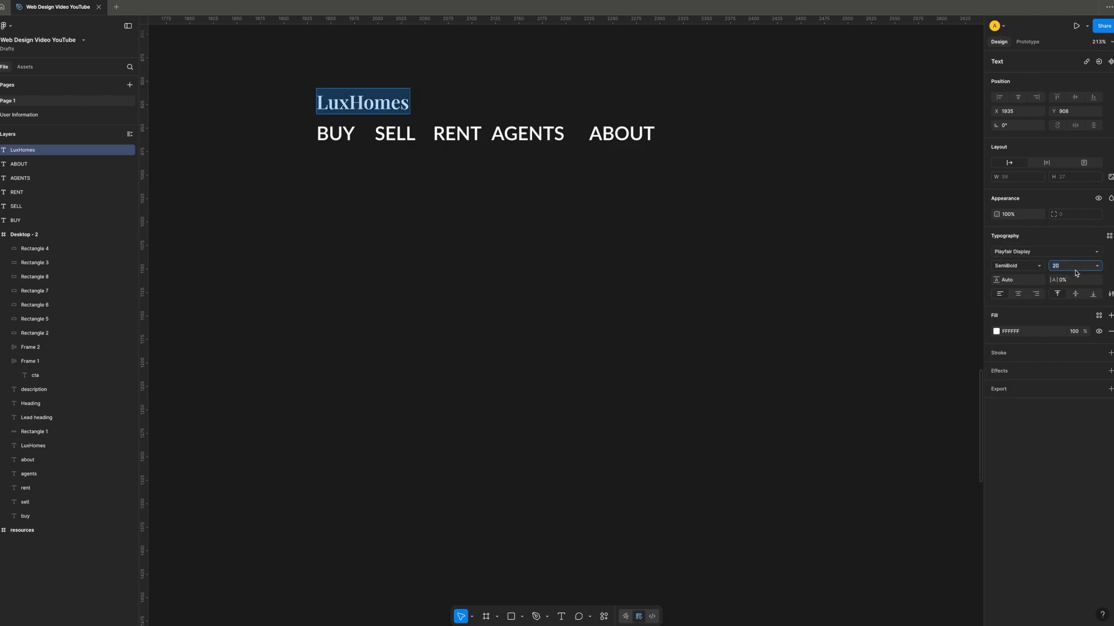
text(32)
key(Return)
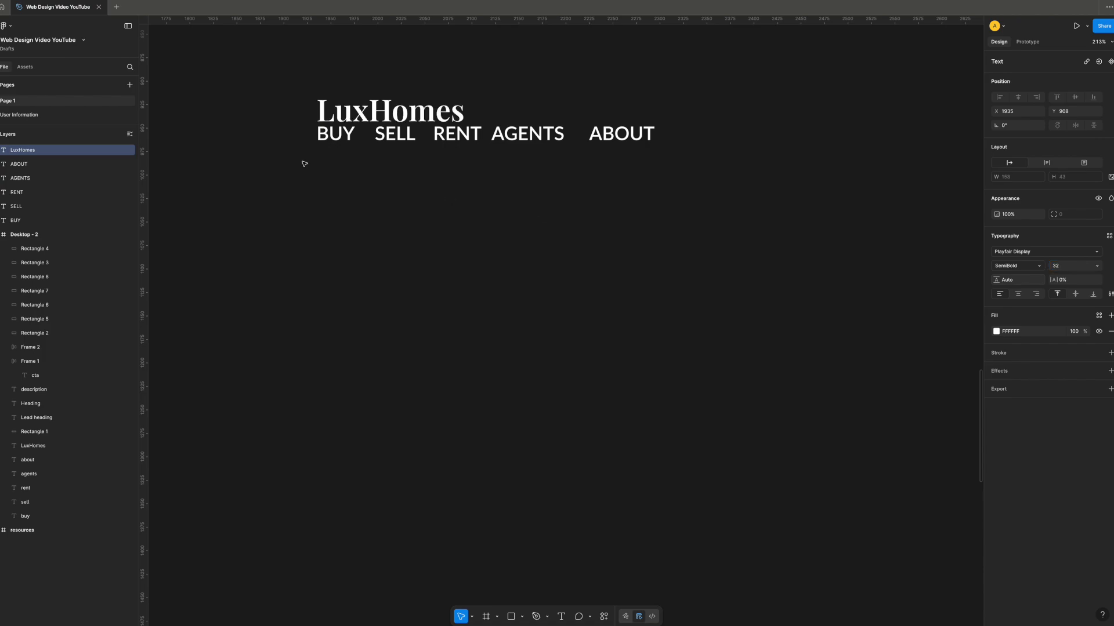
- Move the LuxHomes logo text to the left of the BUY label, at about X 1741, Y 941
drag(388, 115, 207, 144)
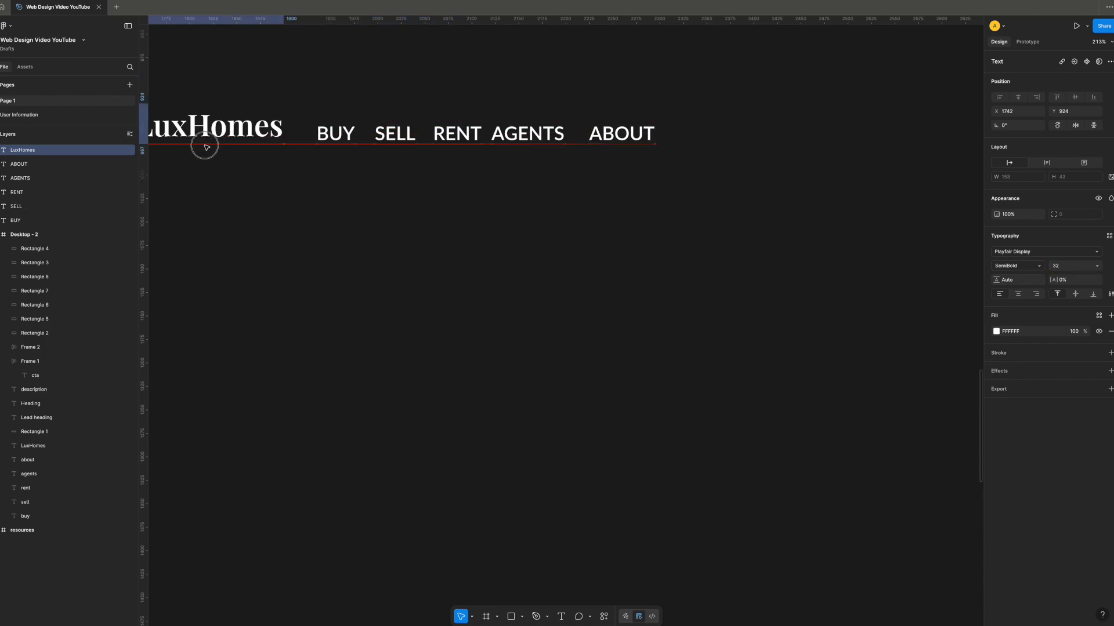
scroll(290, 153, up, 4)
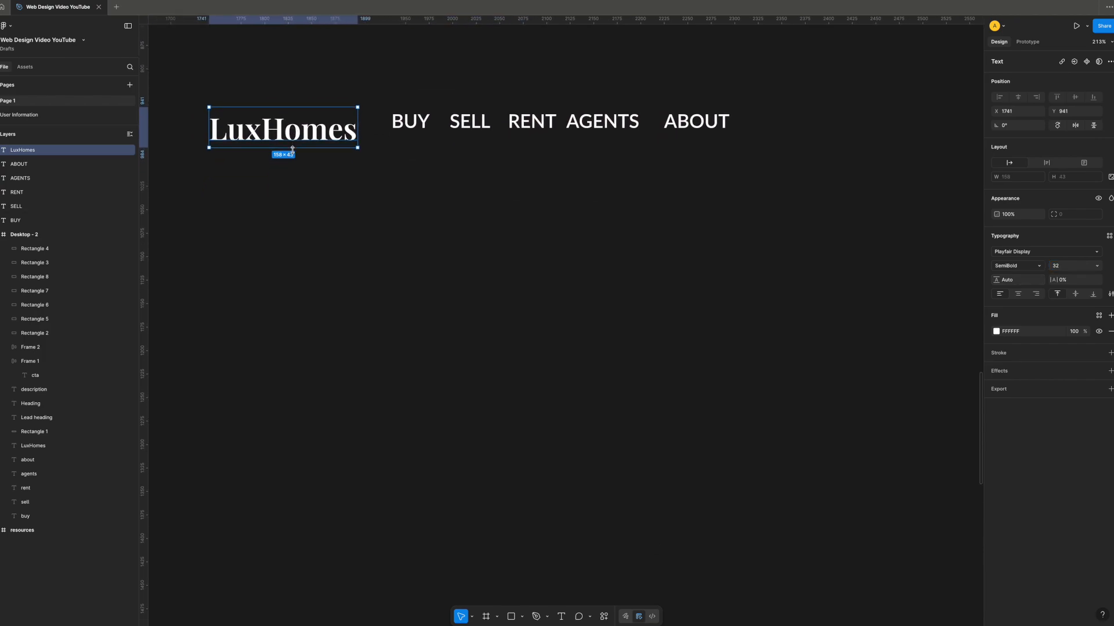
scroll(292, 150, down, 5)
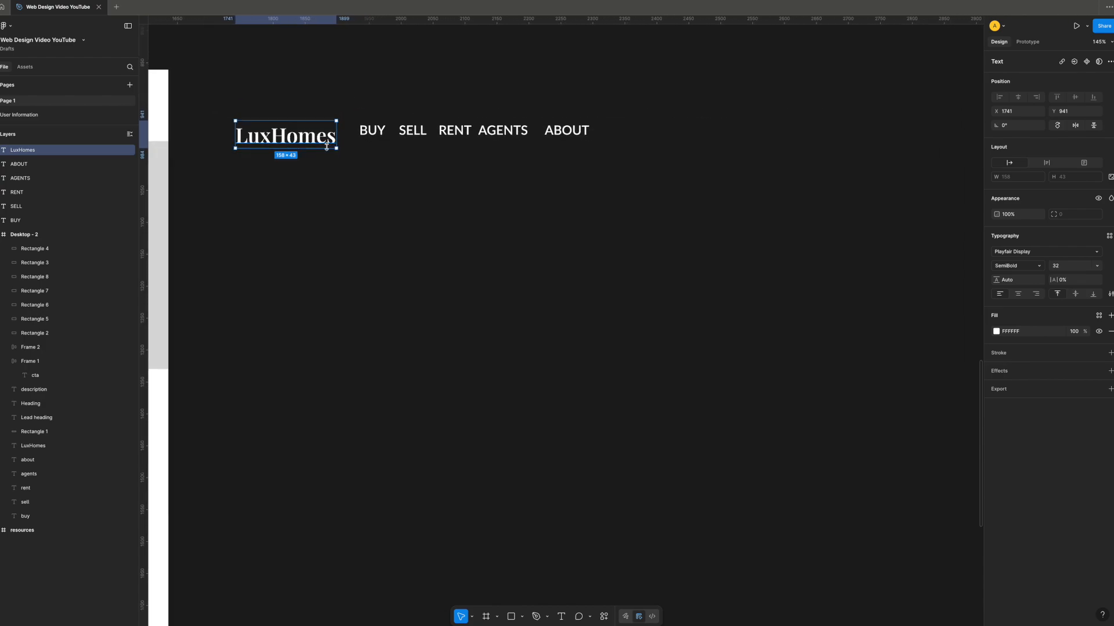
scroll(327, 147, up, 2)
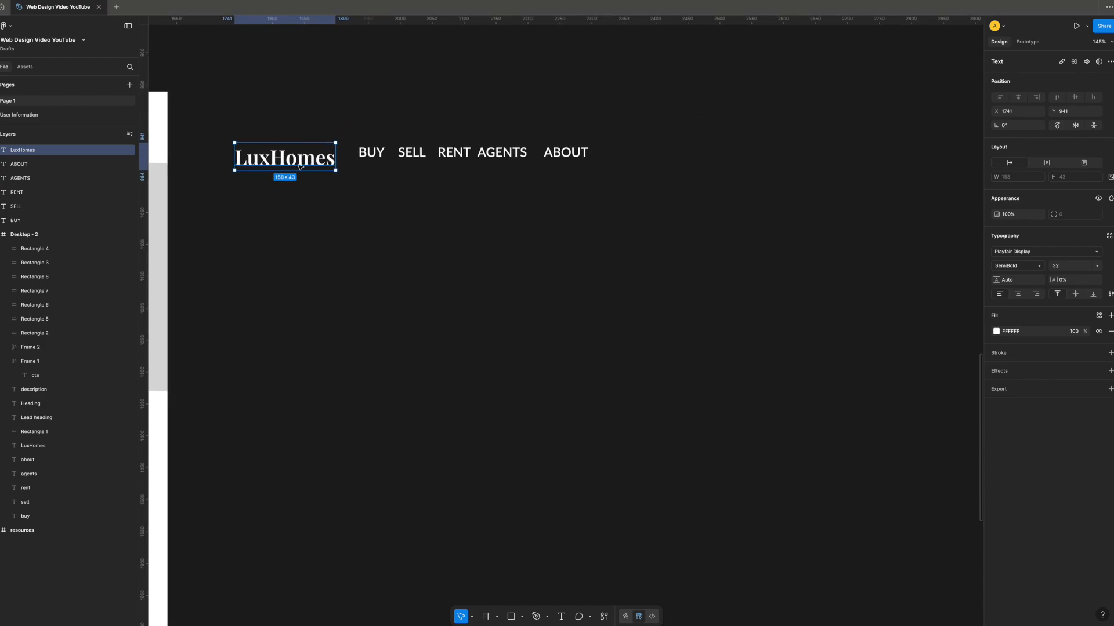
- Set the letter spacing of the five navigation labels from BUY to ABOUT to -1%
click(375, 193)
drag(355, 149, 722, 191)
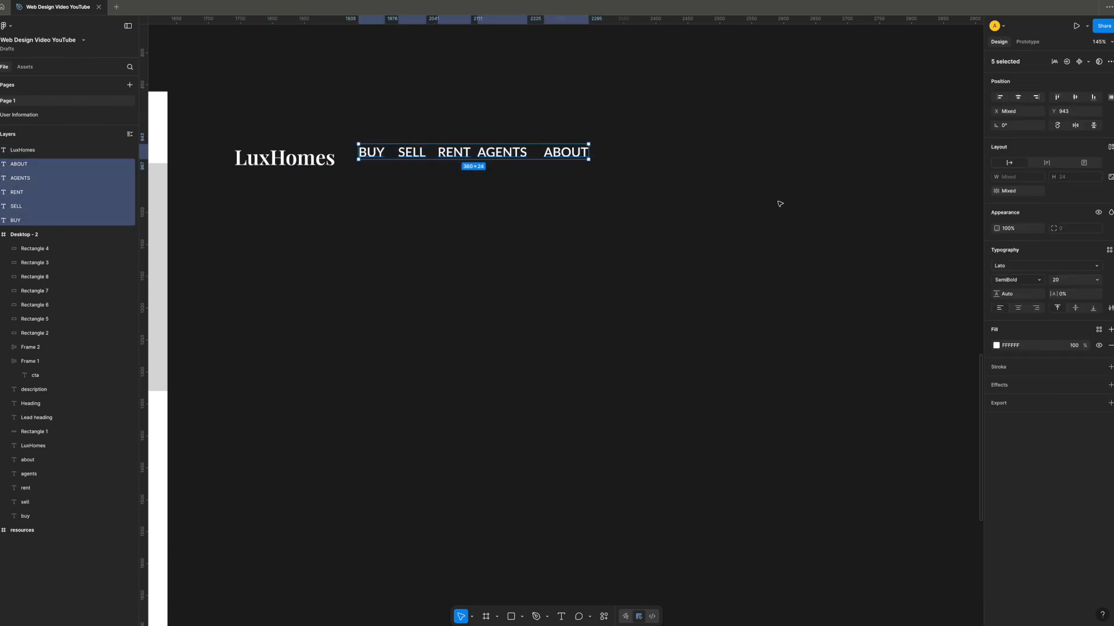
click(1075, 295)
text(-1)
key(Return)
click(662, 349)
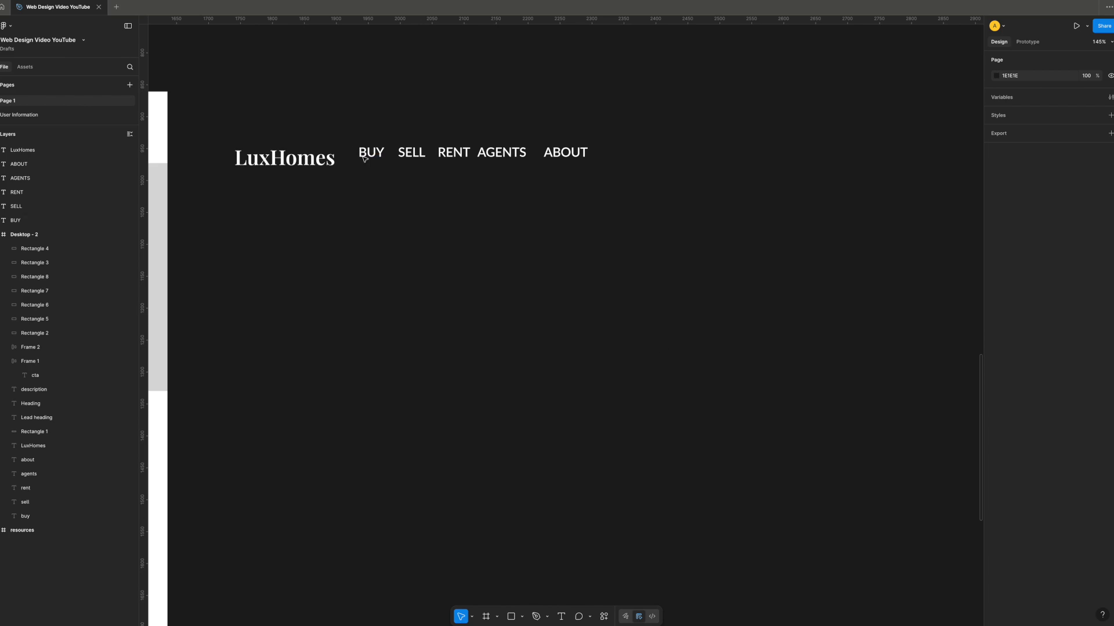
- Set the letter spacing of the LuxHomes logo text to -1%
click(285, 157)
click(1075, 282)
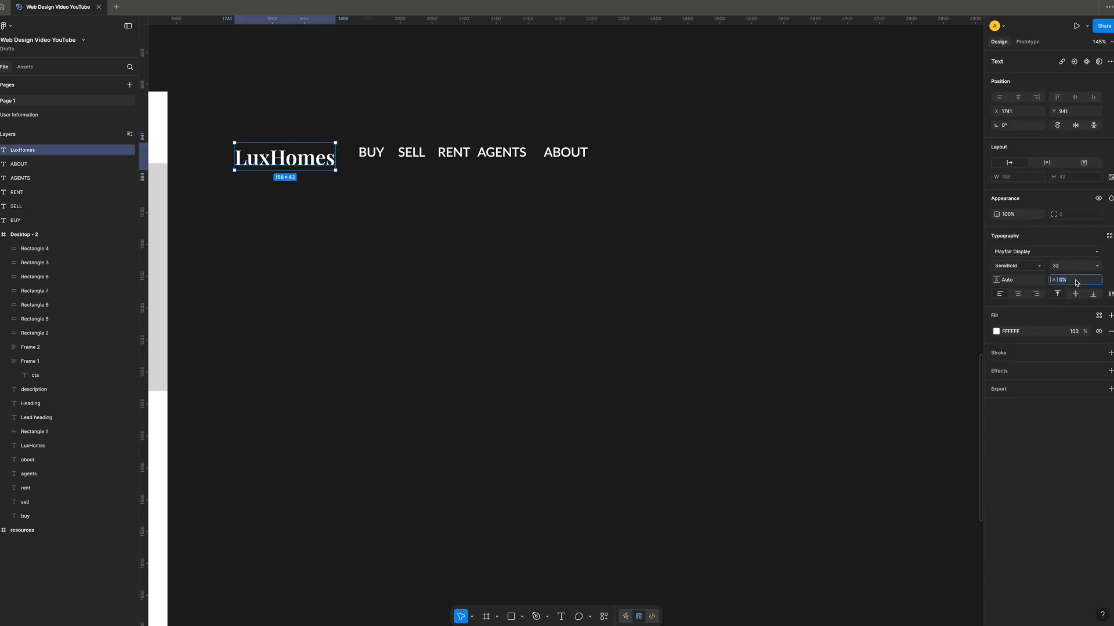
text(-1)
key(Return)
click(632, 289)
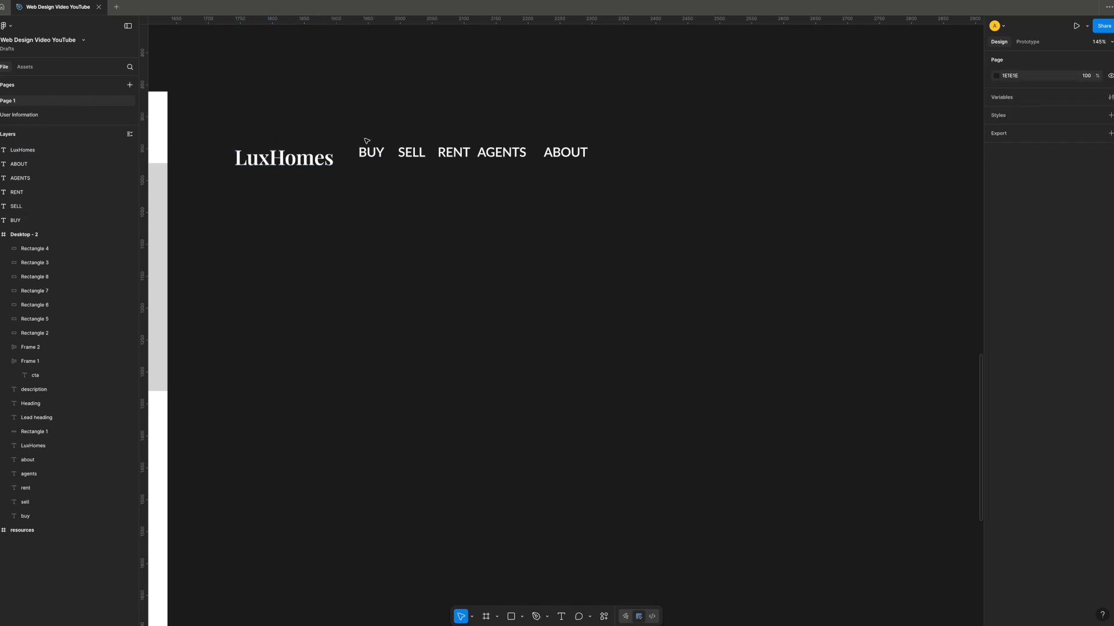
- Wrap the five navigation labels in an auto layout frame, place it at about X 2105, Y 952, and set its gap to Auto
drag(350, 123, 681, 164)
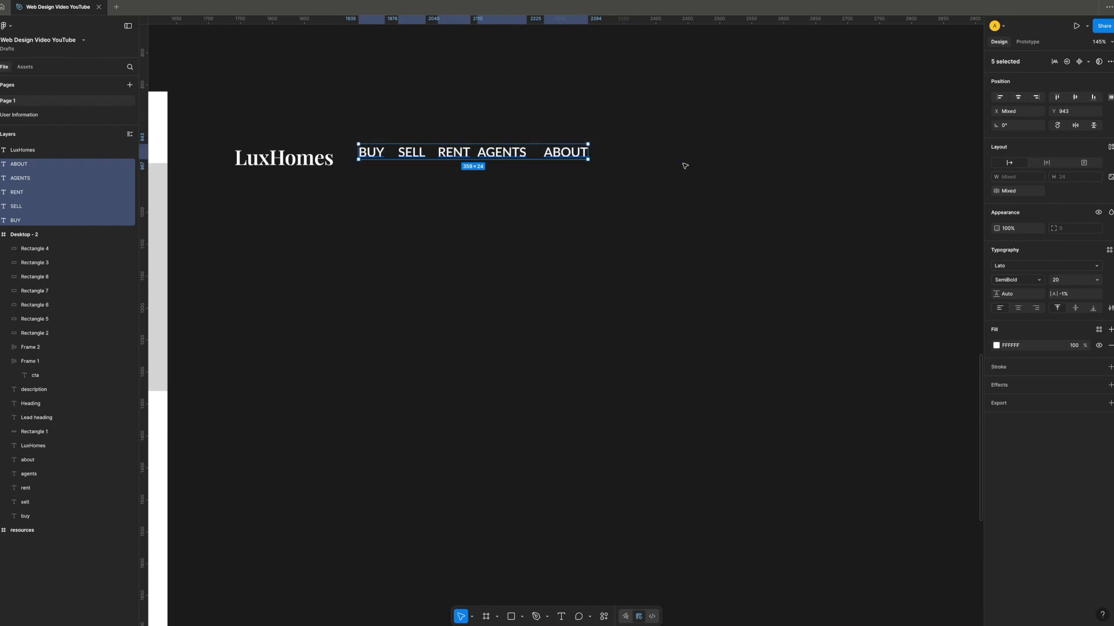
key(shift+a)
drag(413, 138, 473, 140)
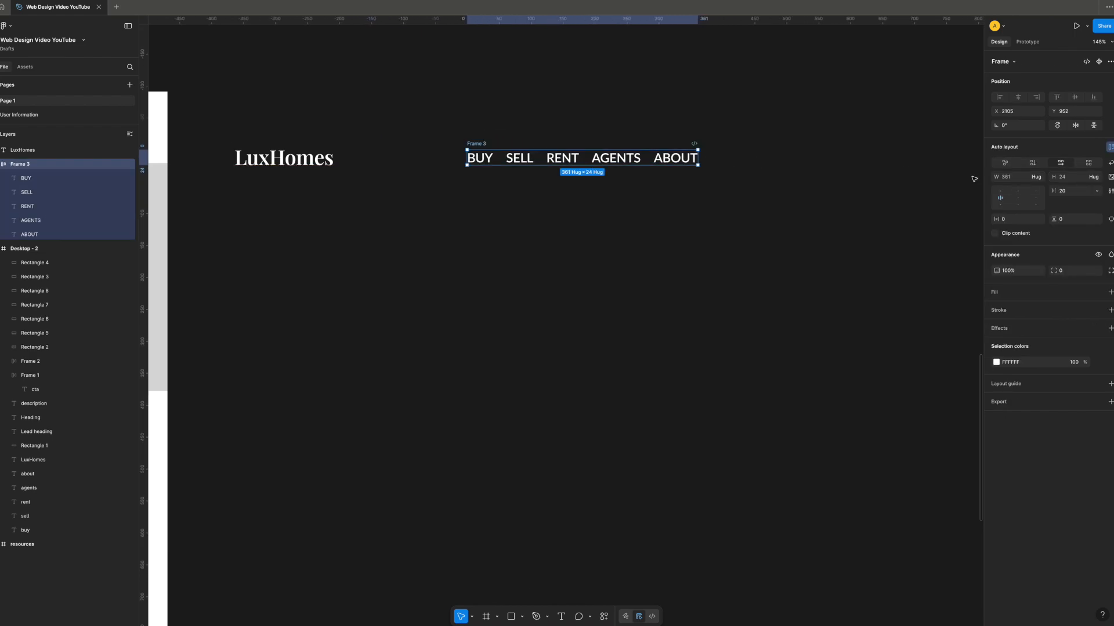
click(1097, 192)
click(1089, 202)
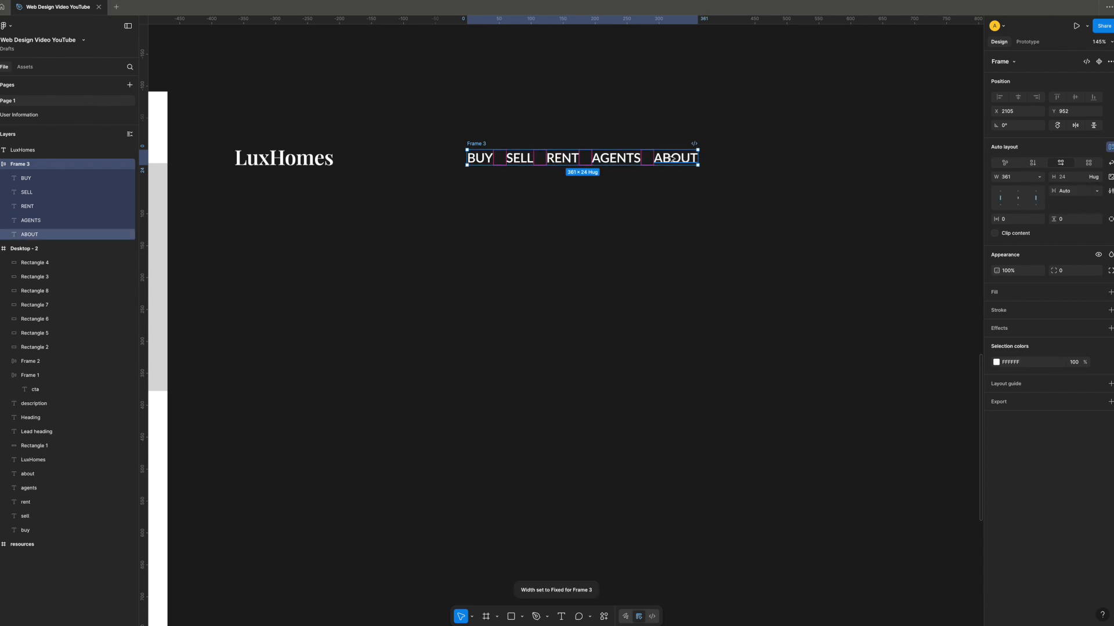
- Combine the LuxHomes logo and the navigation labels frame into one horizontal auto layout frame with a width of 1440
shift+click(299, 162)
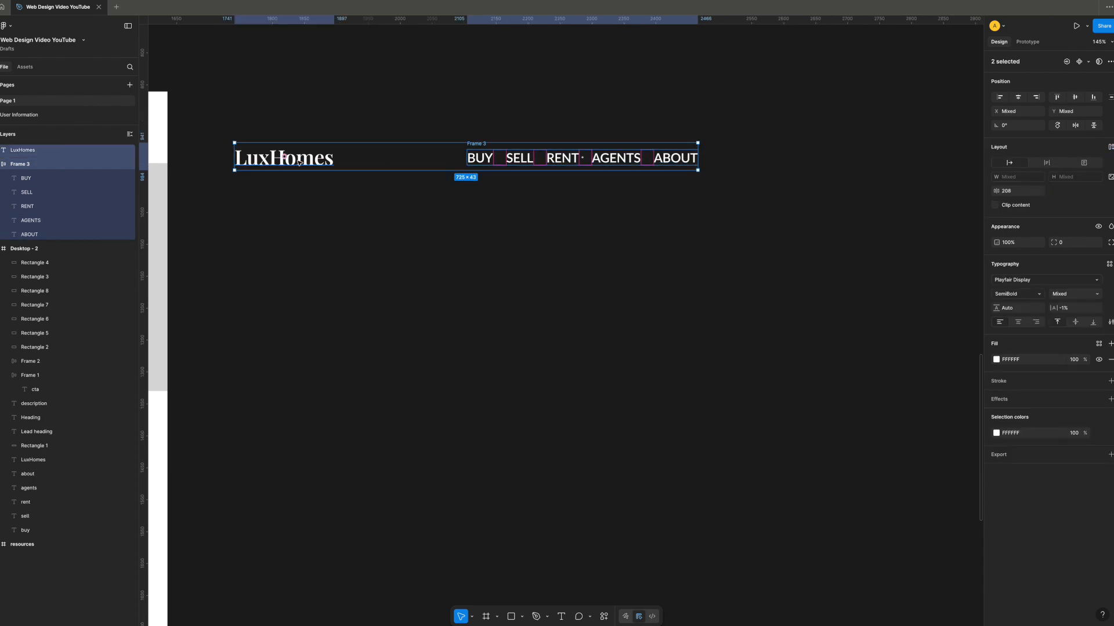
key(shift+a)
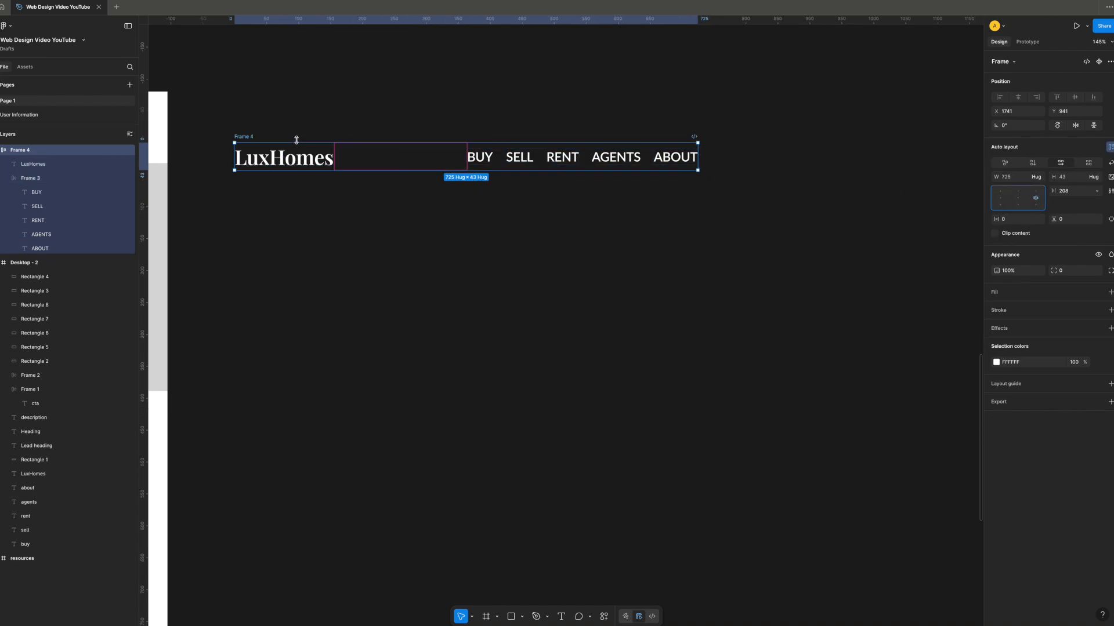
click(1008, 178)
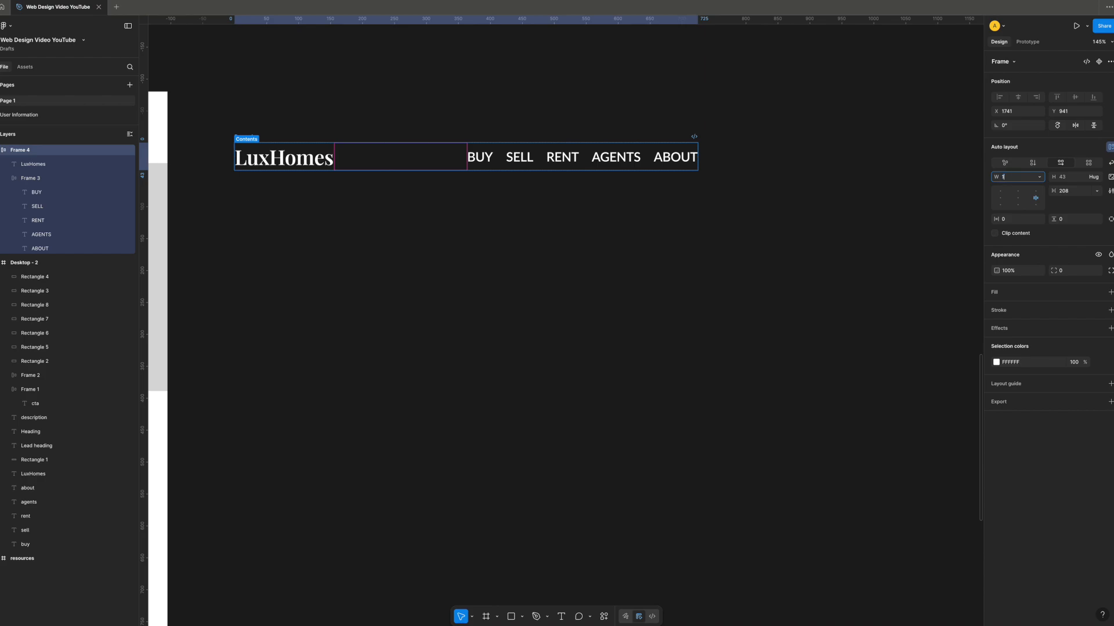
key(Return)
scroll(740, 196, right, 2)
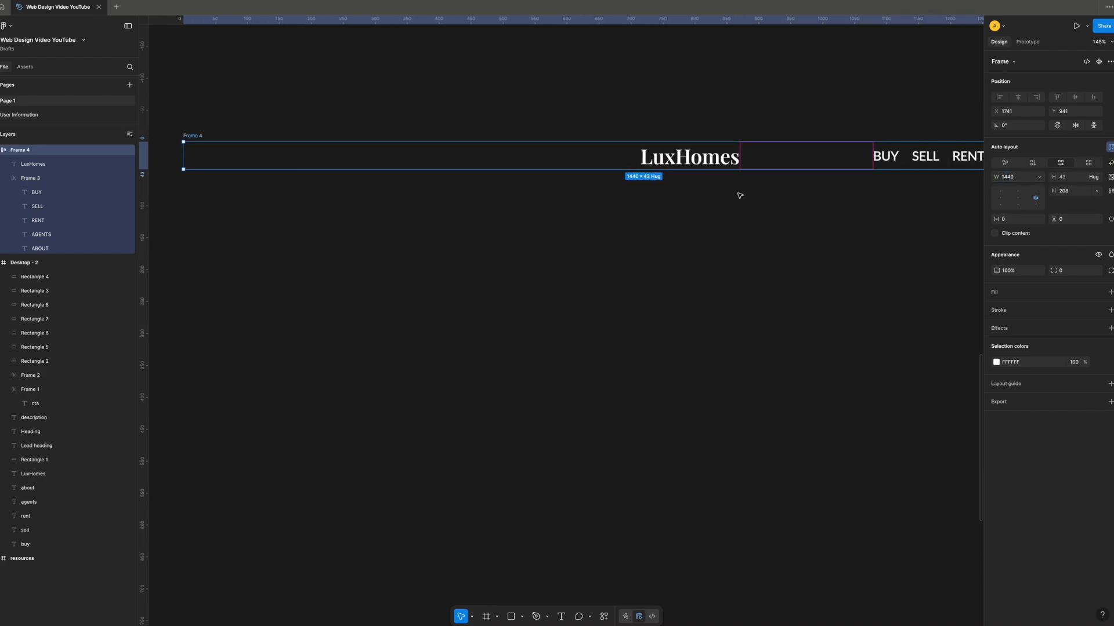
scroll(768, 197, right, 5)
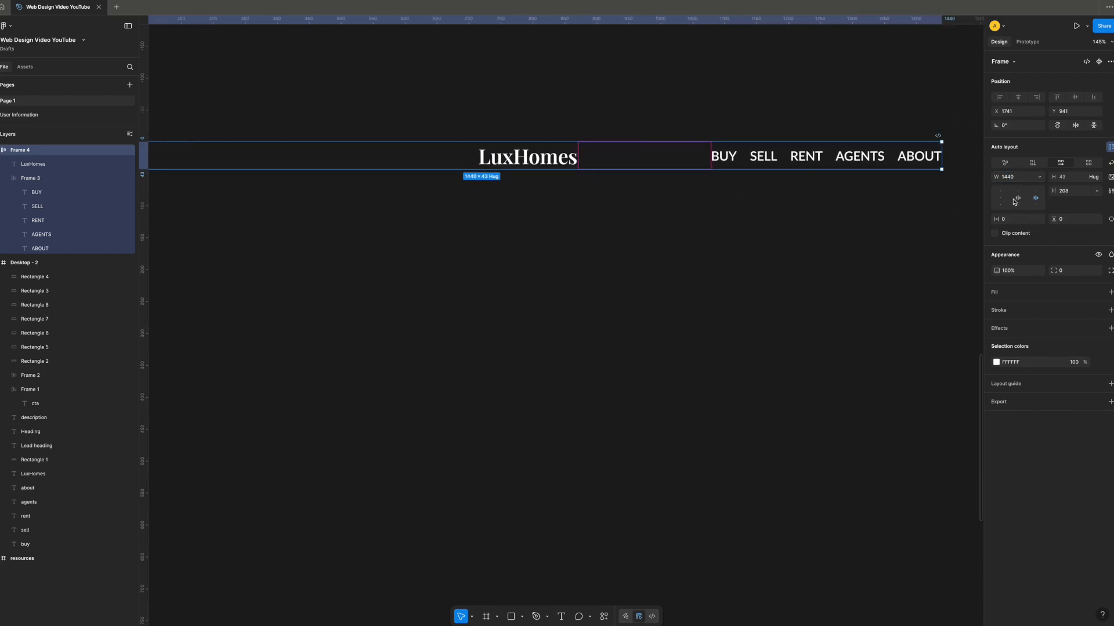
- Set the gap between the logo and the navigation labels in the header frame to Auto
click(1096, 191)
click(1064, 205)
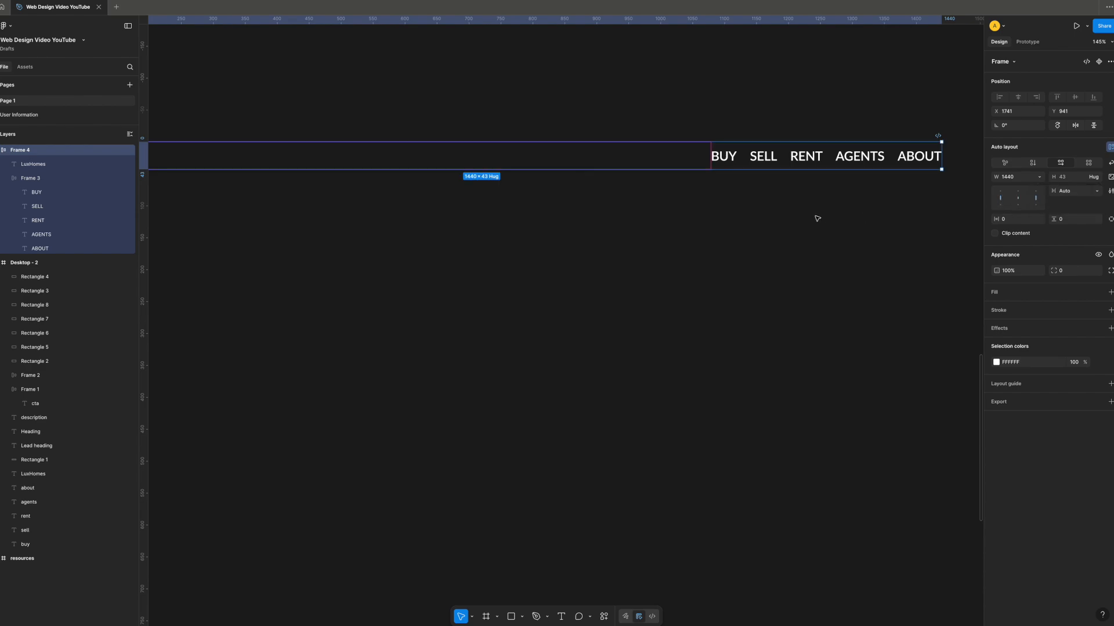
scroll(824, 213, left, 20)
scroll(824, 213, right, 13)
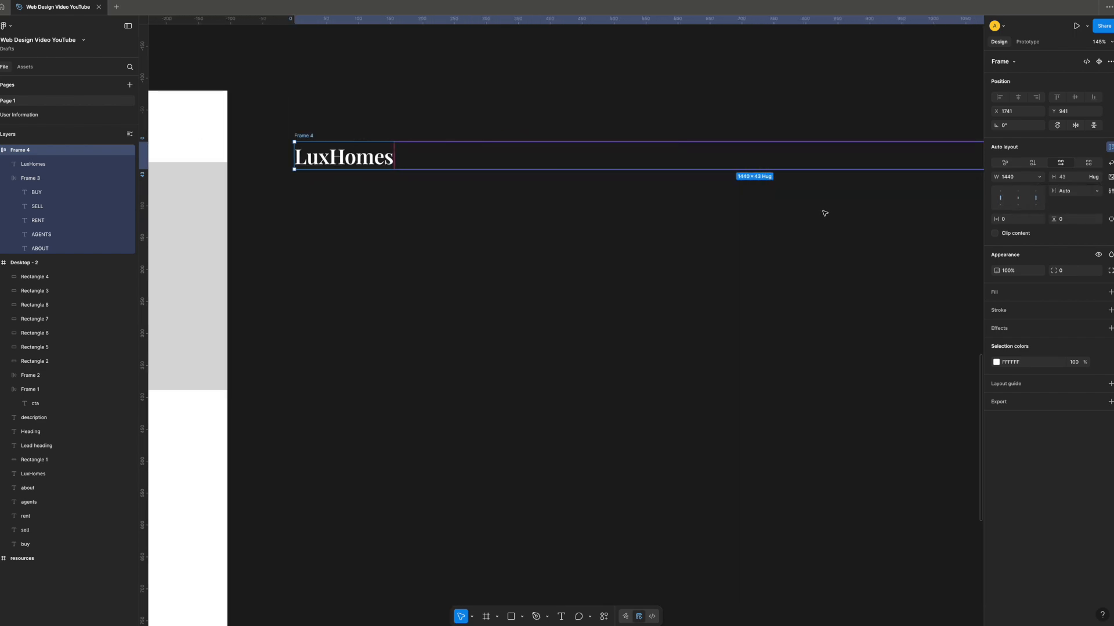
- Set the header frame's padding to 64 horizontally and 32 vertically
scroll(824, 213, right, 4)
click(1012, 220)
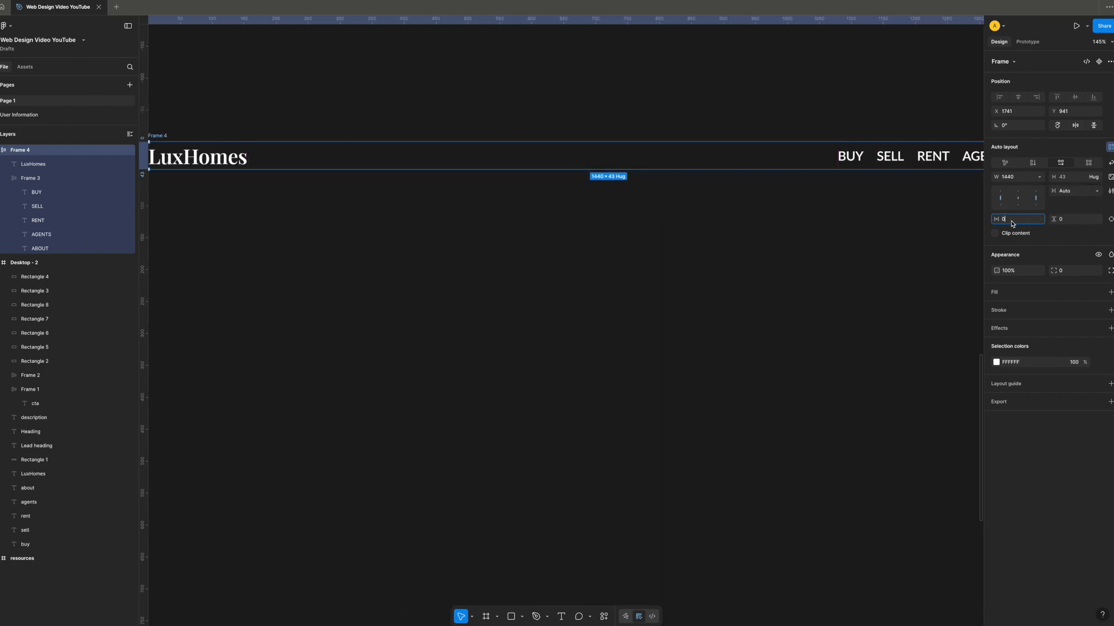
text(64)
key(Return)
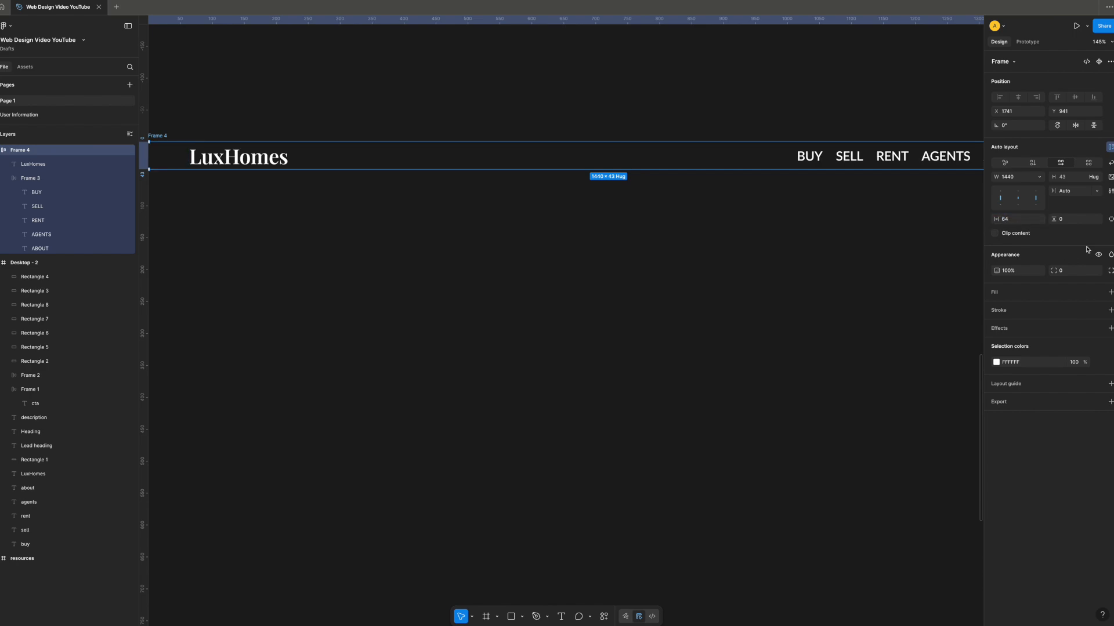
text(32)
key(Return)
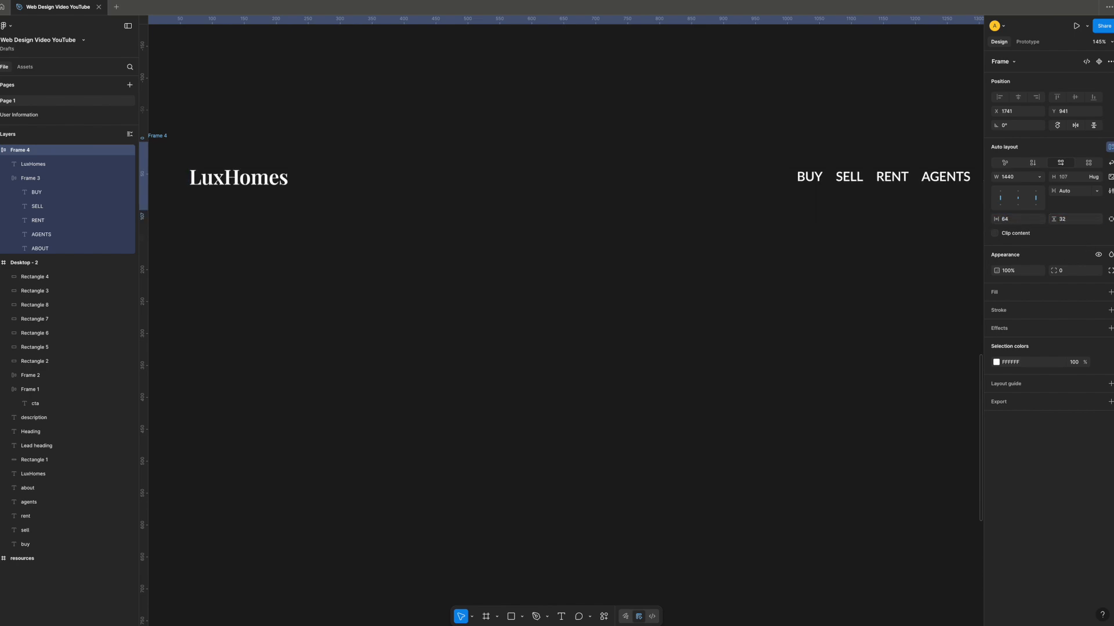
- Widen the navigation labels frame inside the header to a width of 600
scroll(777, 206, right, 3)
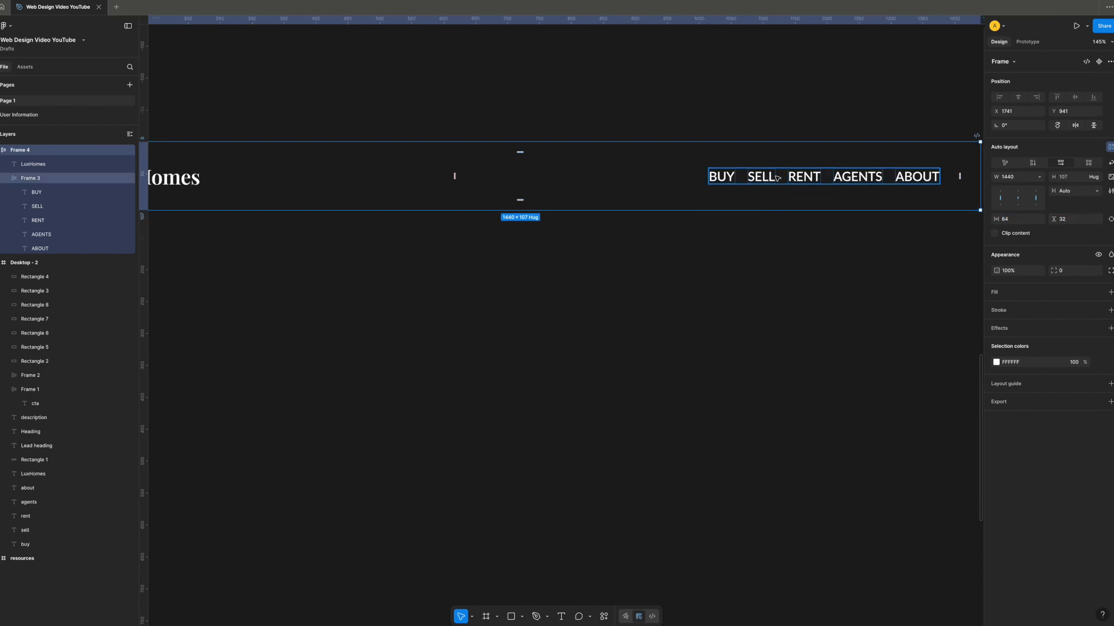
click(777, 176)
drag(706, 179, 599, 180)
click(1012, 177)
text(6)
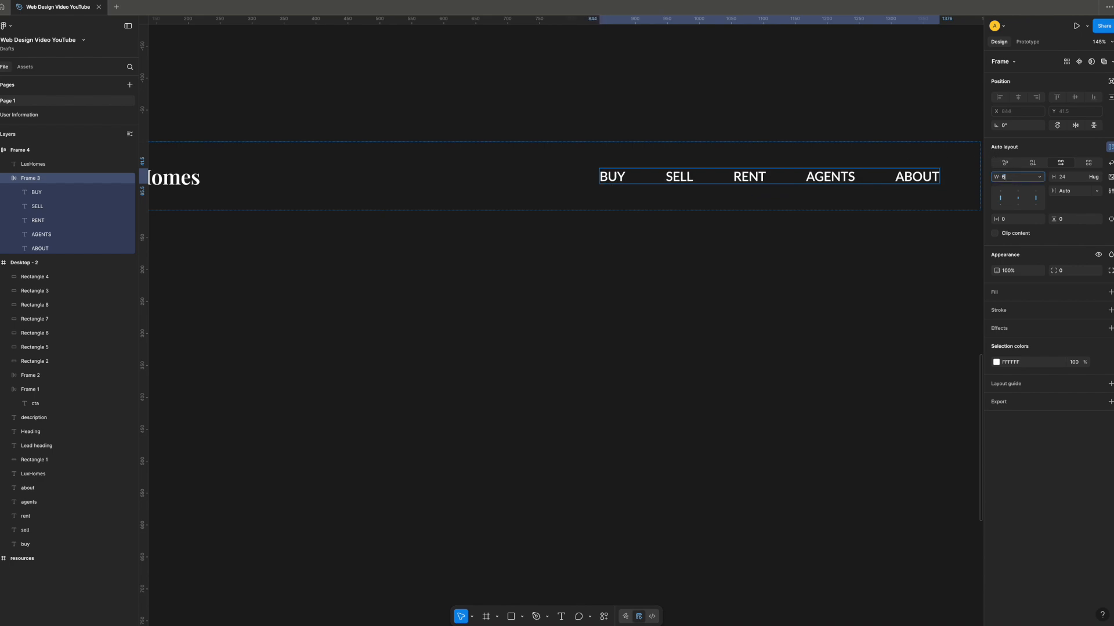
text(00)
key(Return)
- Make the BUY navigation label bold and underlined
double_click(567, 176)
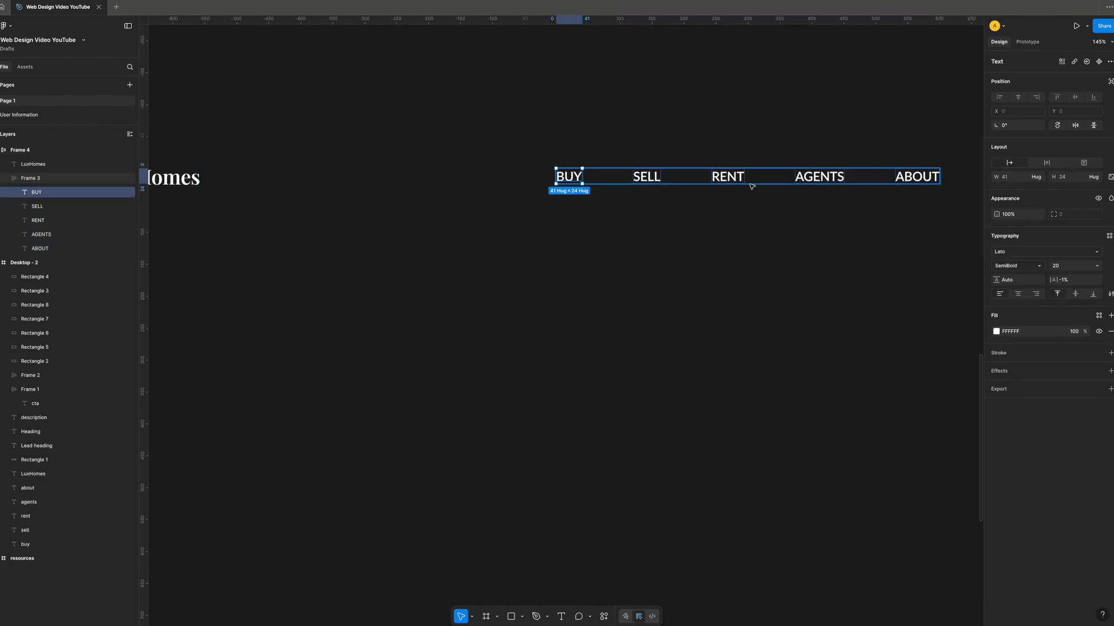
double_click(568, 176)
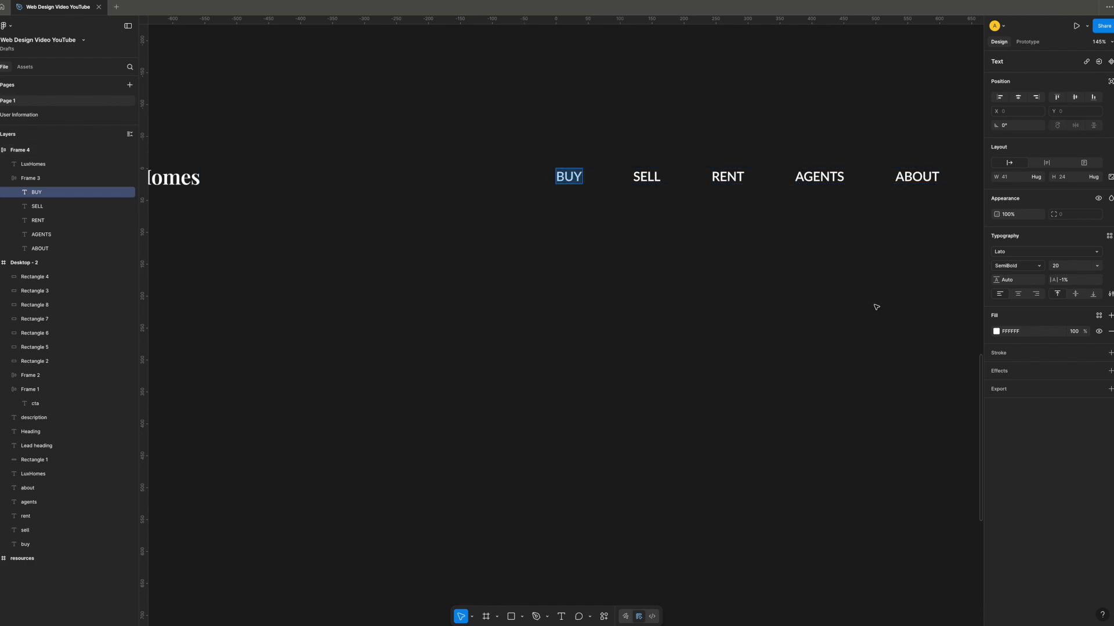
click(1021, 266)
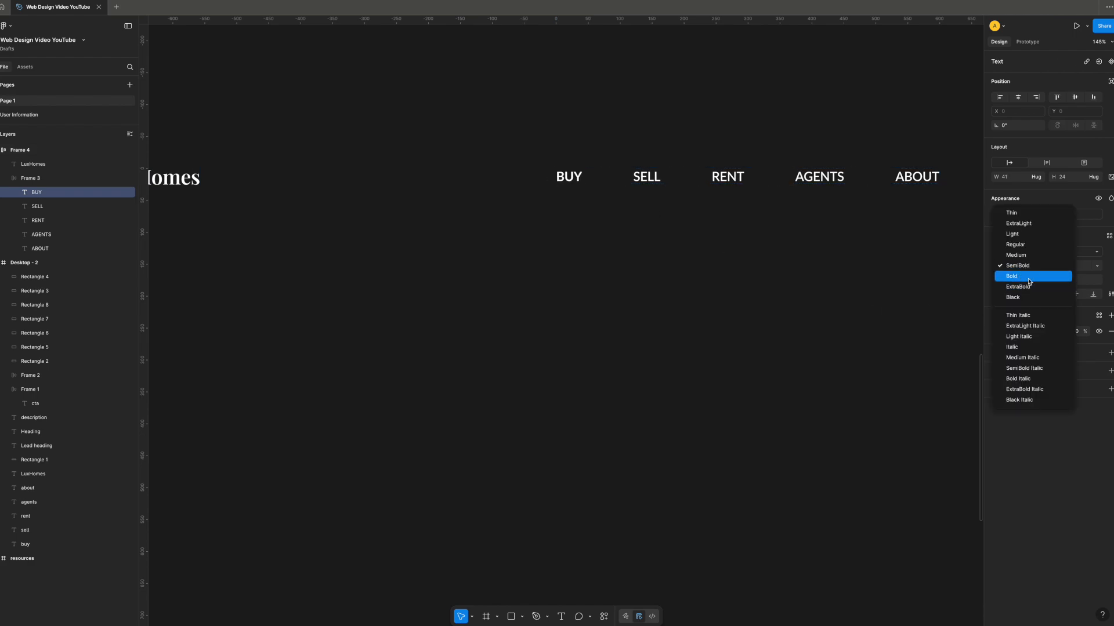
click(1021, 276)
click(1109, 294)
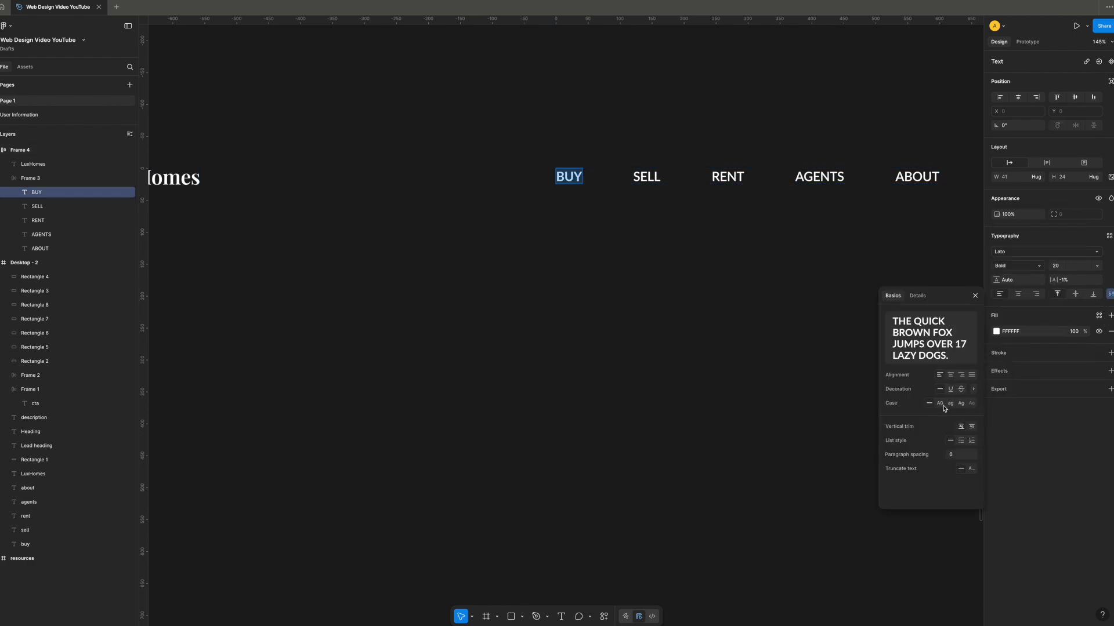
click(951, 389)
click(744, 379)
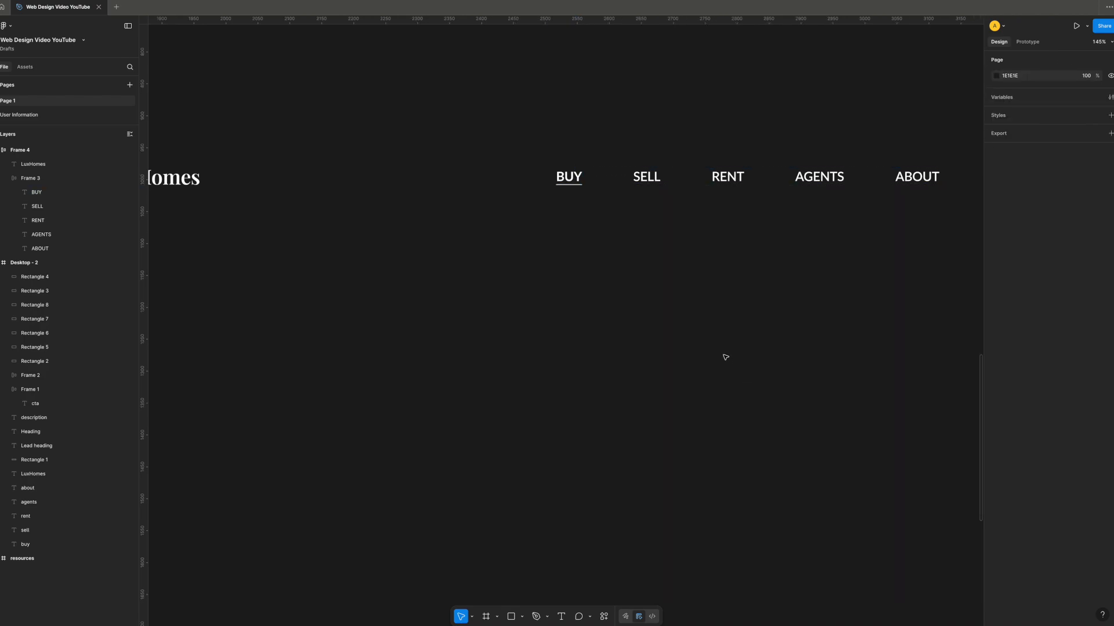
- Add a solid fill with the hex color 012348 to the header frame
scroll(725, 357, up, 1)
scroll(725, 357, down, 3)
click(242, 211)
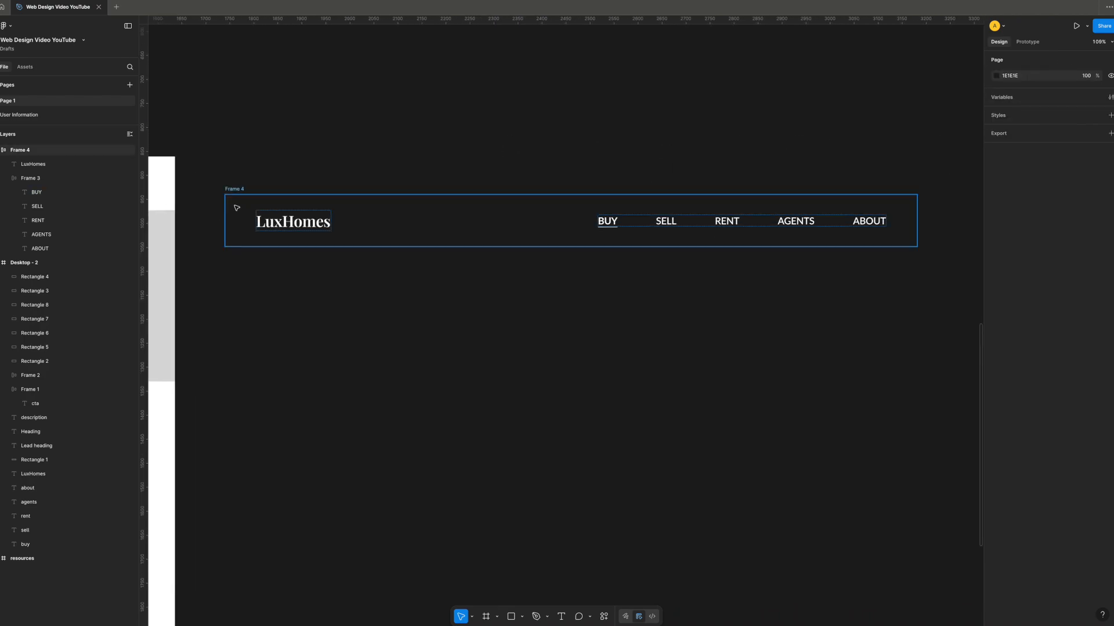
click(236, 190)
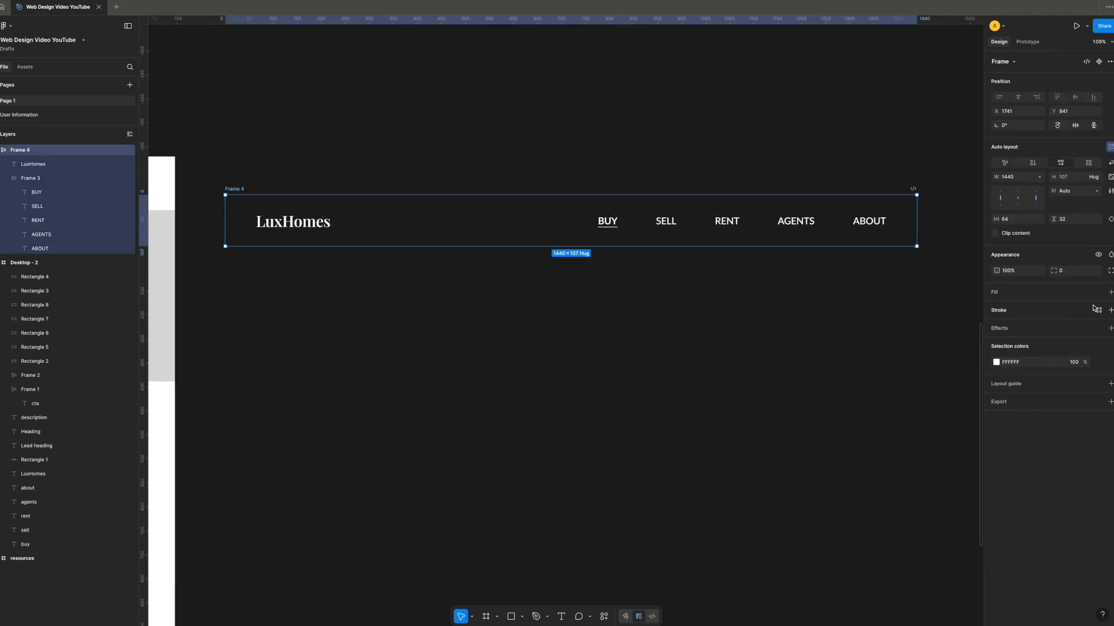
click(1110, 292)
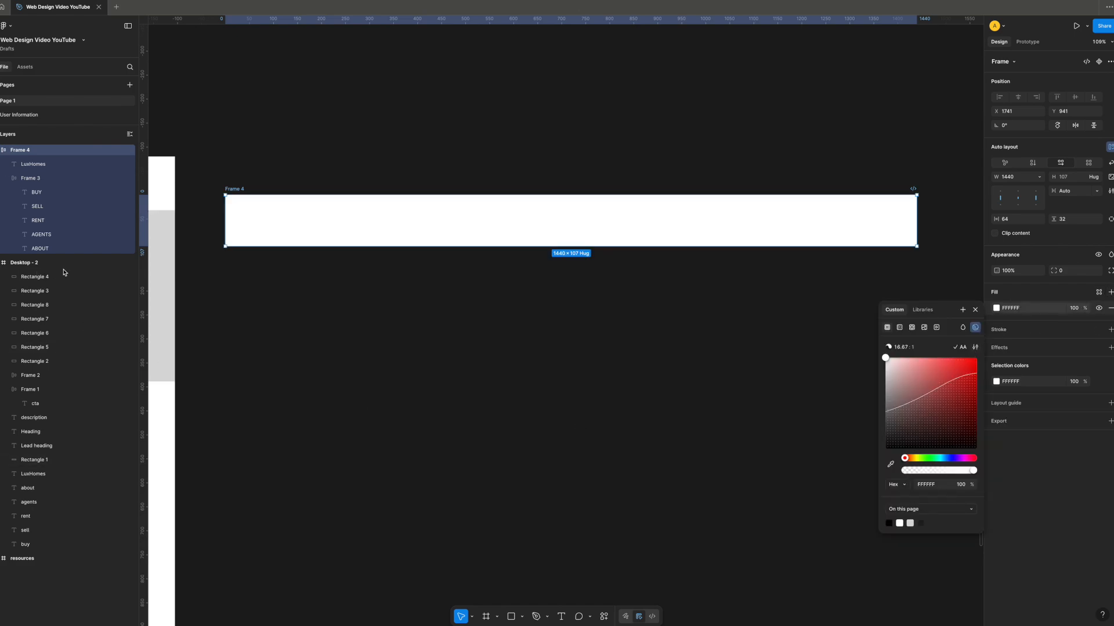
click(1011, 309)
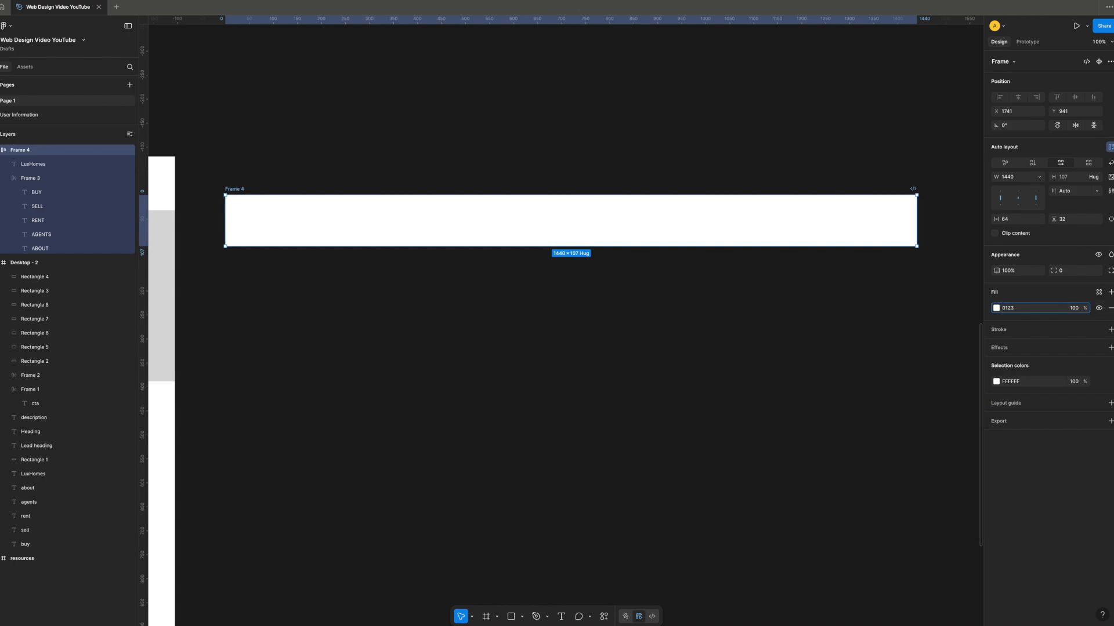
text(012348)
key(Return)
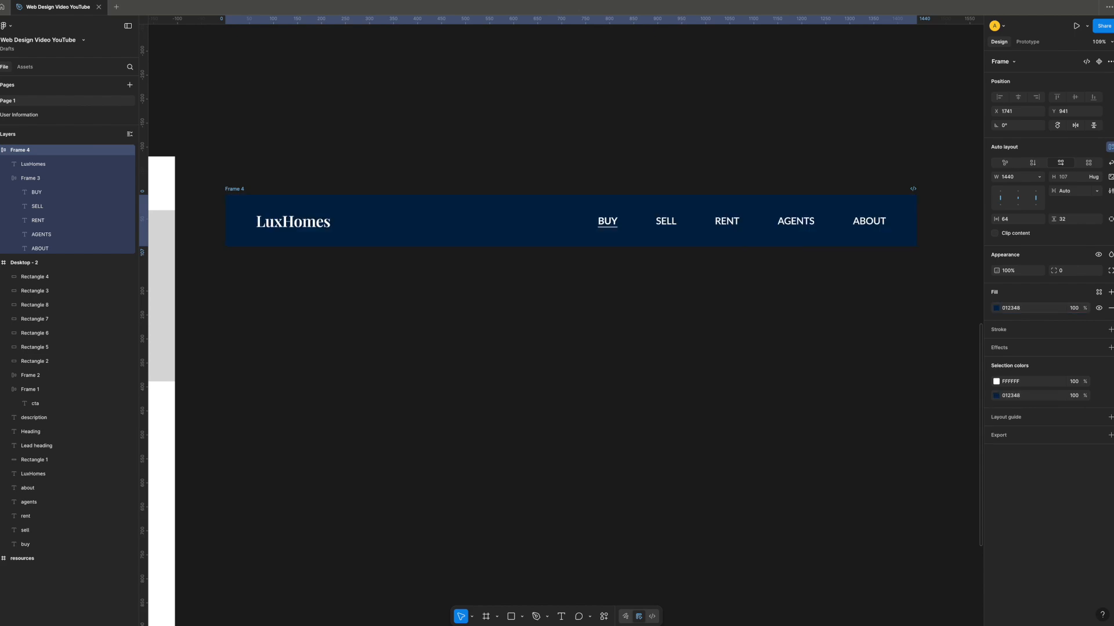
click(722, 314)
- Move the header frame up to about X 1735, Y 861 and rename it nav
drag(229, 188, 226, 151)
double_click(226, 150)
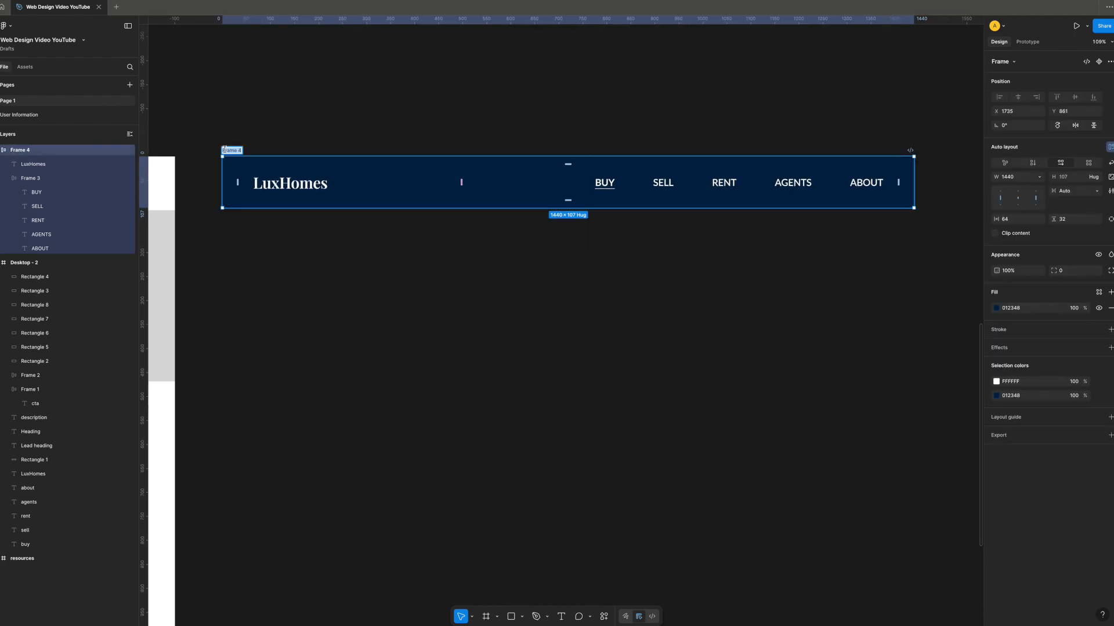
key(Return)
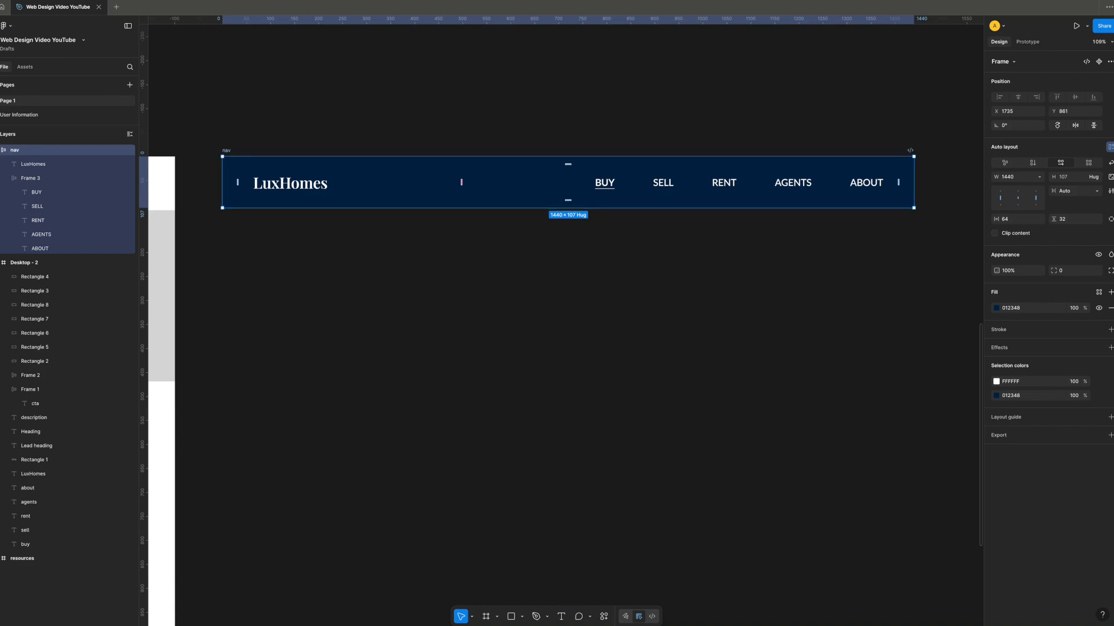
click(261, 264)
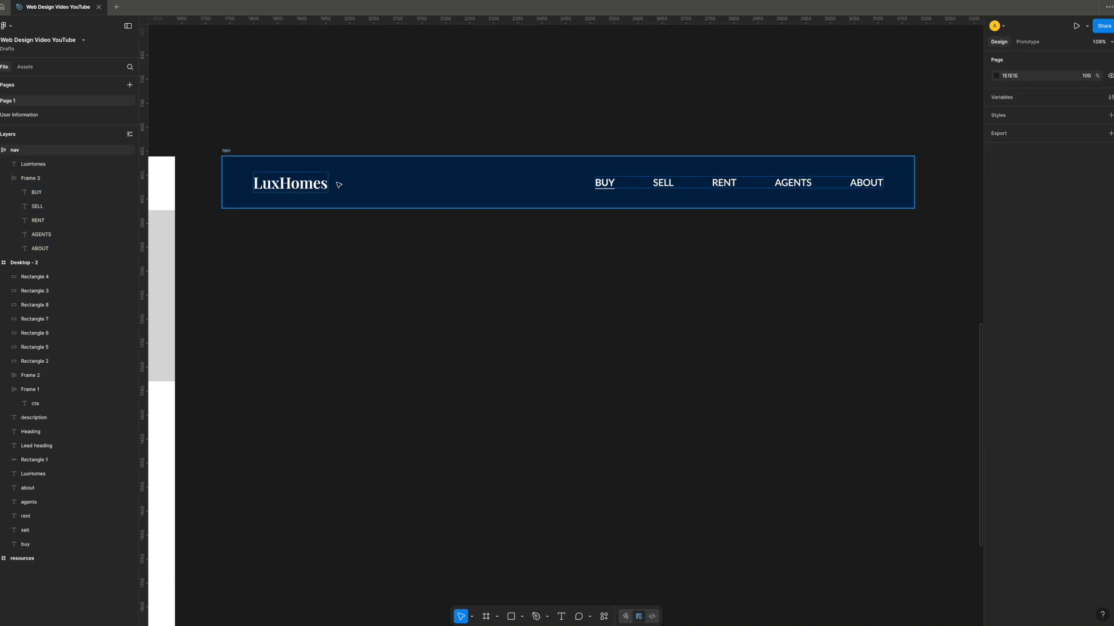
- Copy the Hero Image out of the resources frame and place the copy directly beneath the nav bar at X 1735, Y 961
scroll(338, 184, up, 2)
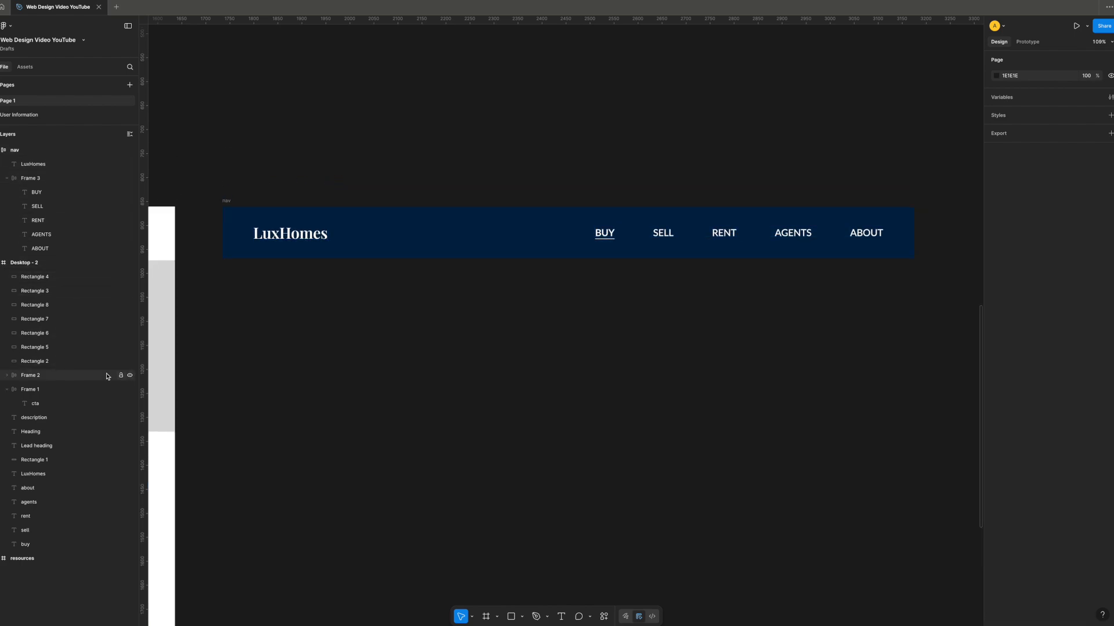
double_click(4, 560)
click(660, 328)
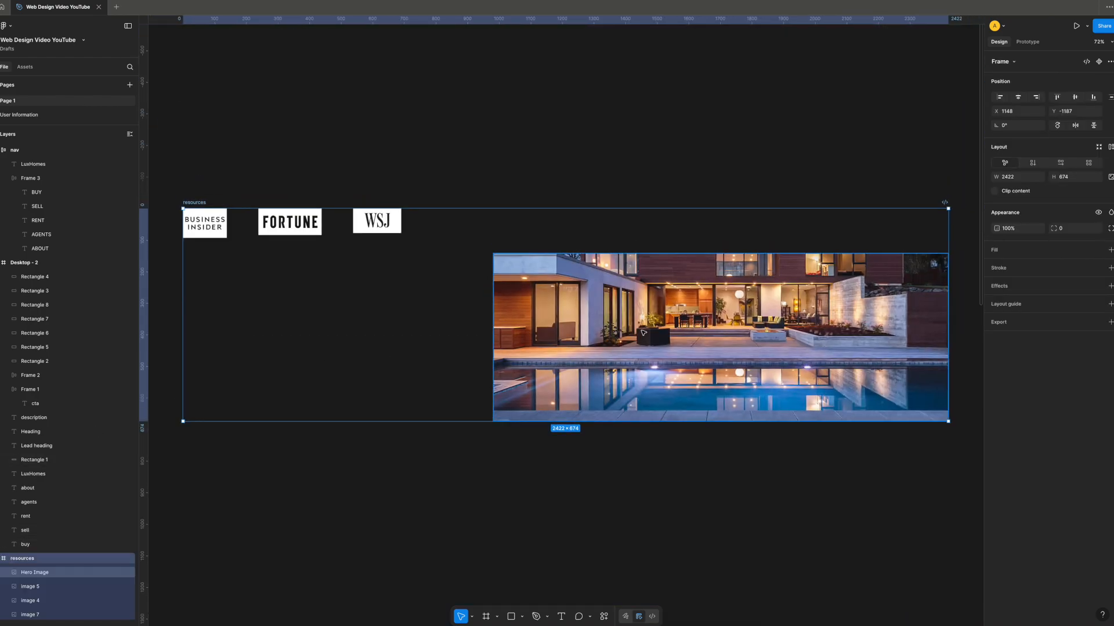
drag(660, 328, 557, 560)
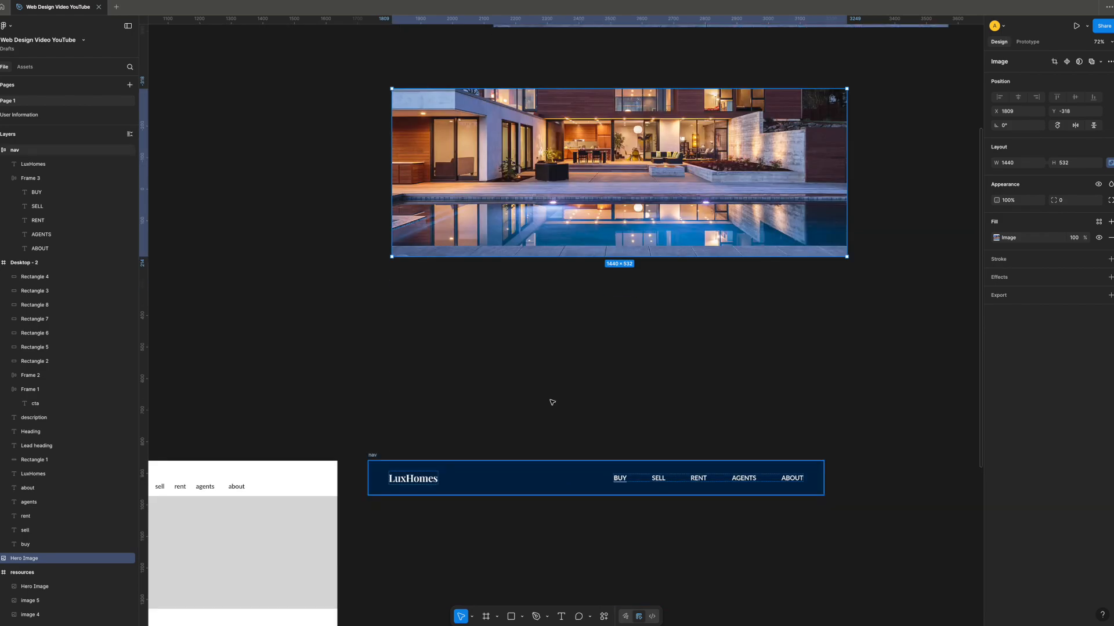
drag(577, 210, 555, 578)
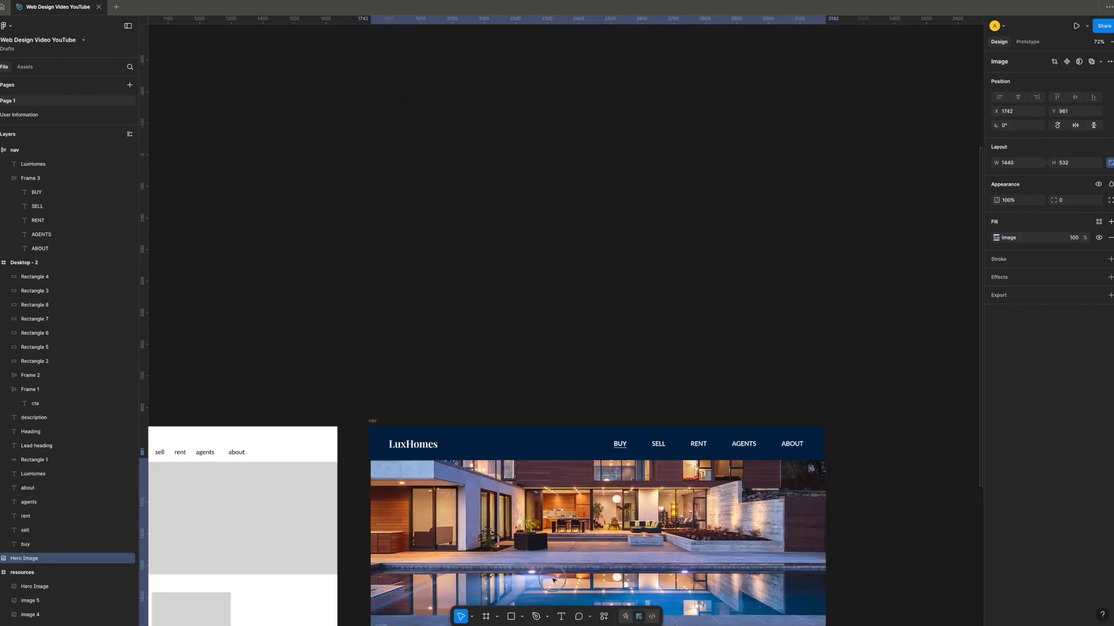
scroll(555, 578, down, 2)
scroll(555, 578, down, 2)
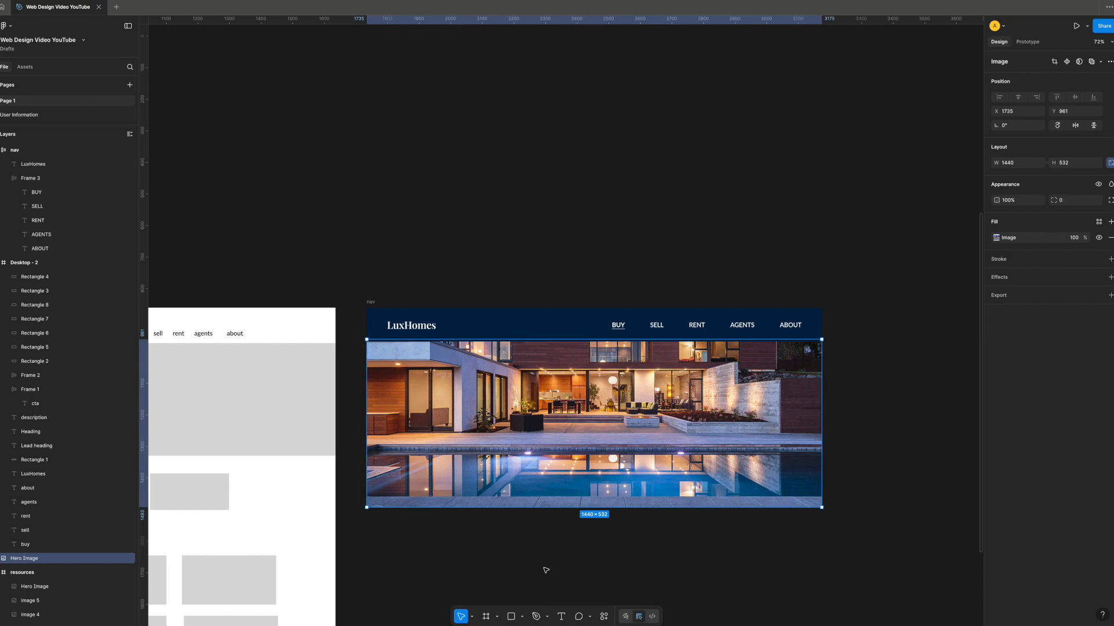
- Check the hero image's crop area and place the image flush beneath the nav bar at X 1735, Y 968
scroll(637, 558, right, 2)
drag(534, 456, 548, 494)
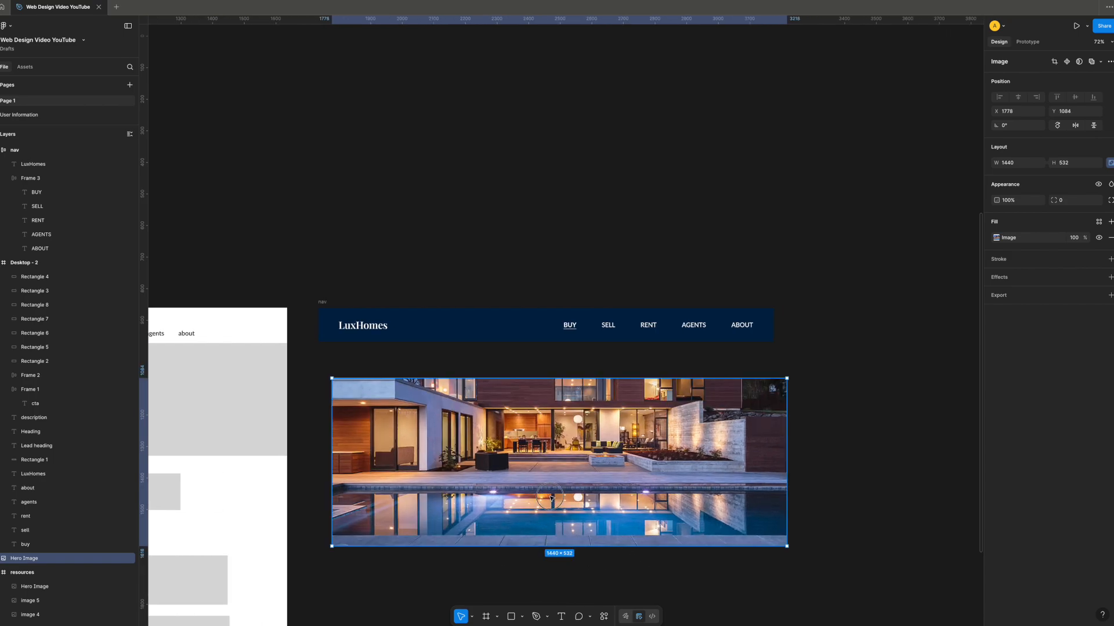
double_click(557, 494)
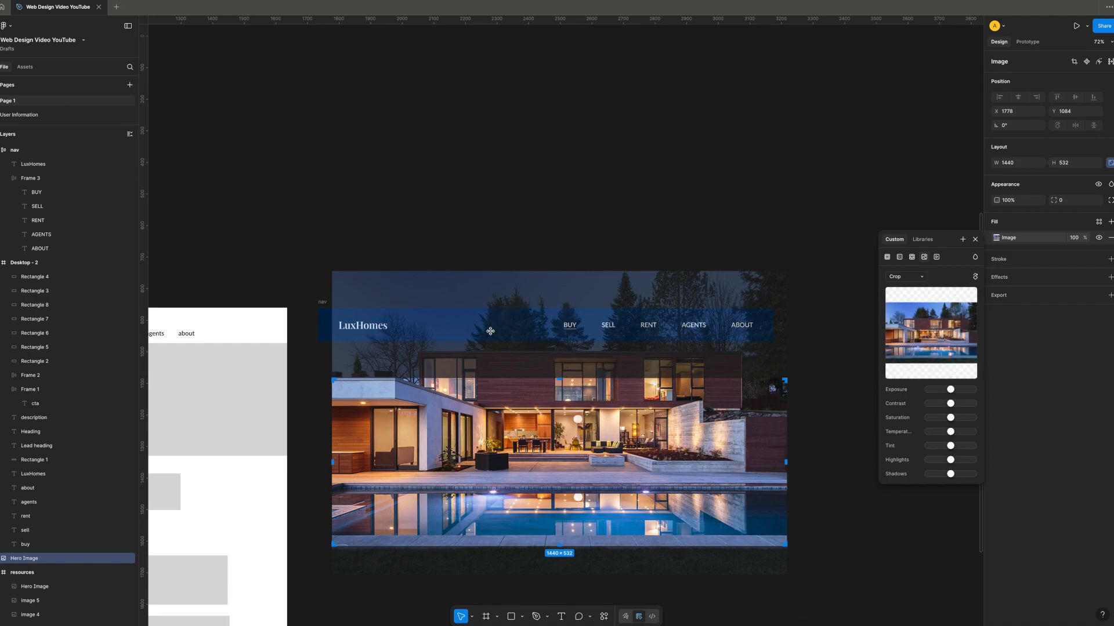
click(974, 239)
drag(666, 437, 653, 401)
click(894, 423)
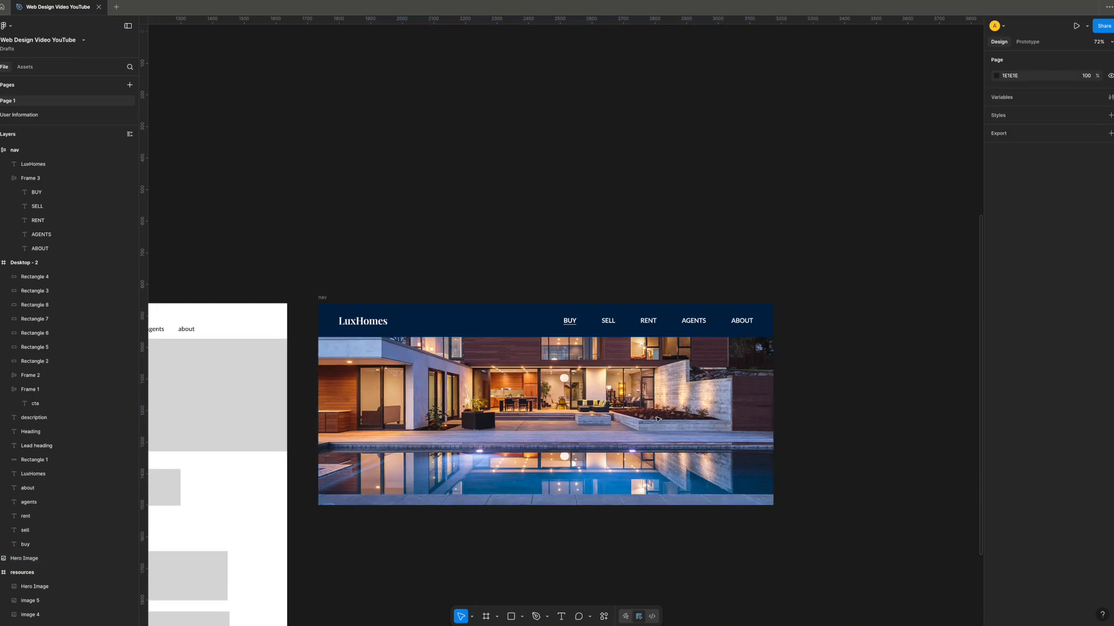
scroll(659, 404, down, 2)
double_click(553, 393)
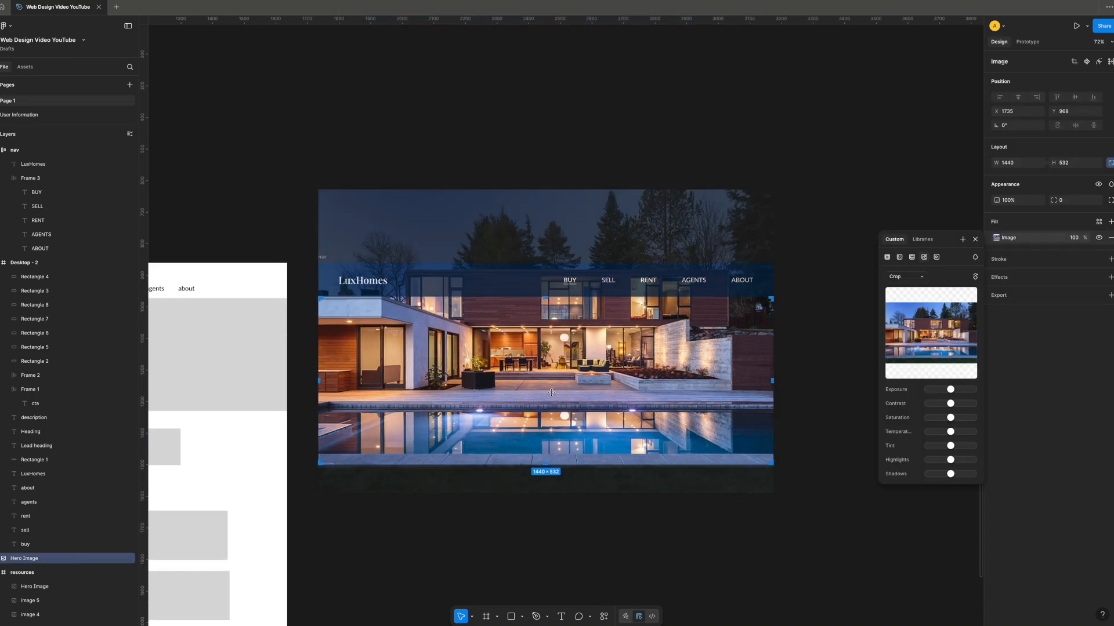
click(974, 239)
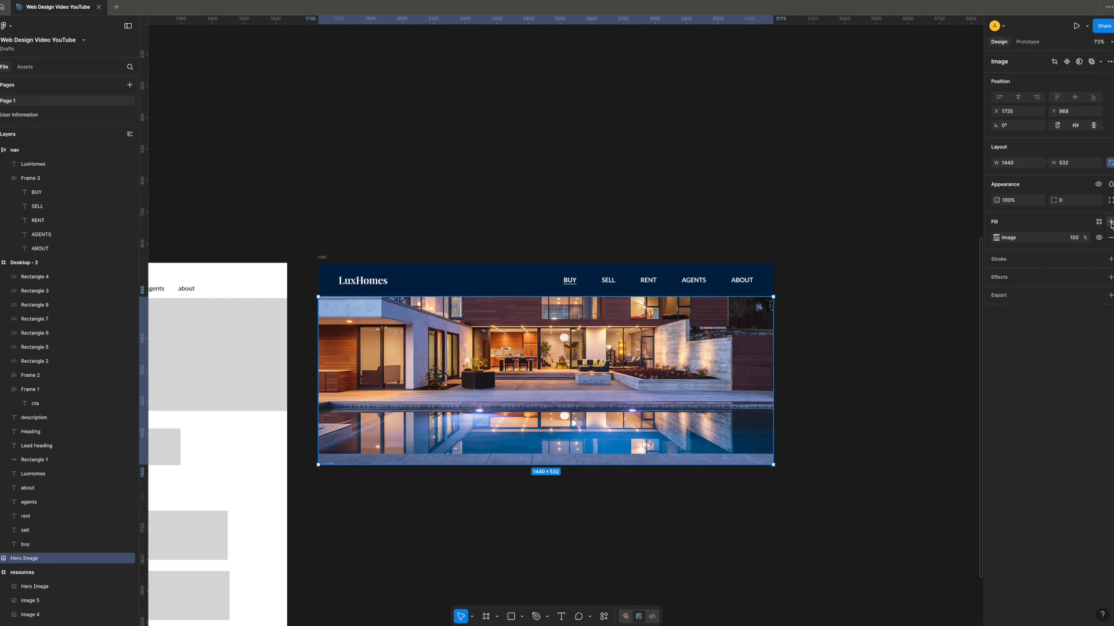
- Add a linear gradient fill over the hero image, from 012348 at the 0% stop to FFFFFF at the 100% stop
click(1110, 221)
click(900, 257)
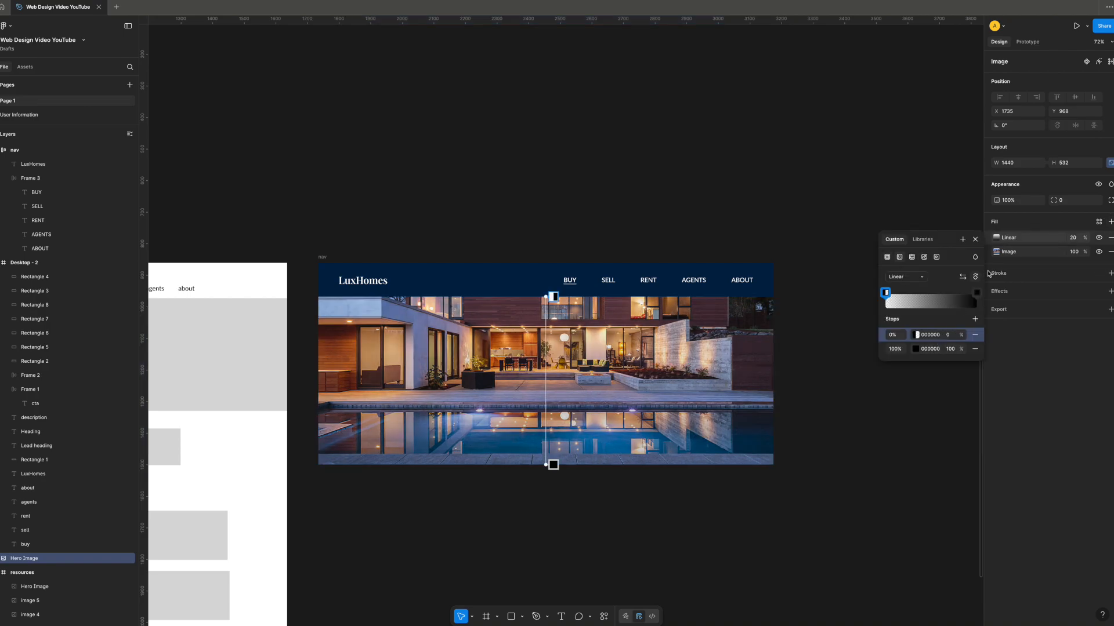
click(917, 335)
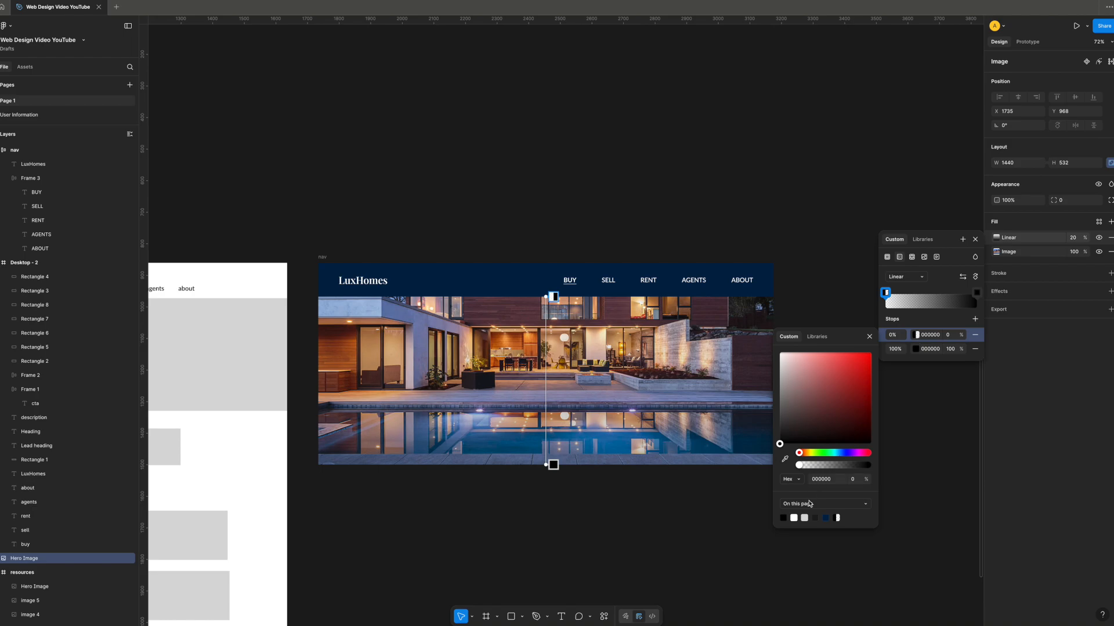
click(828, 517)
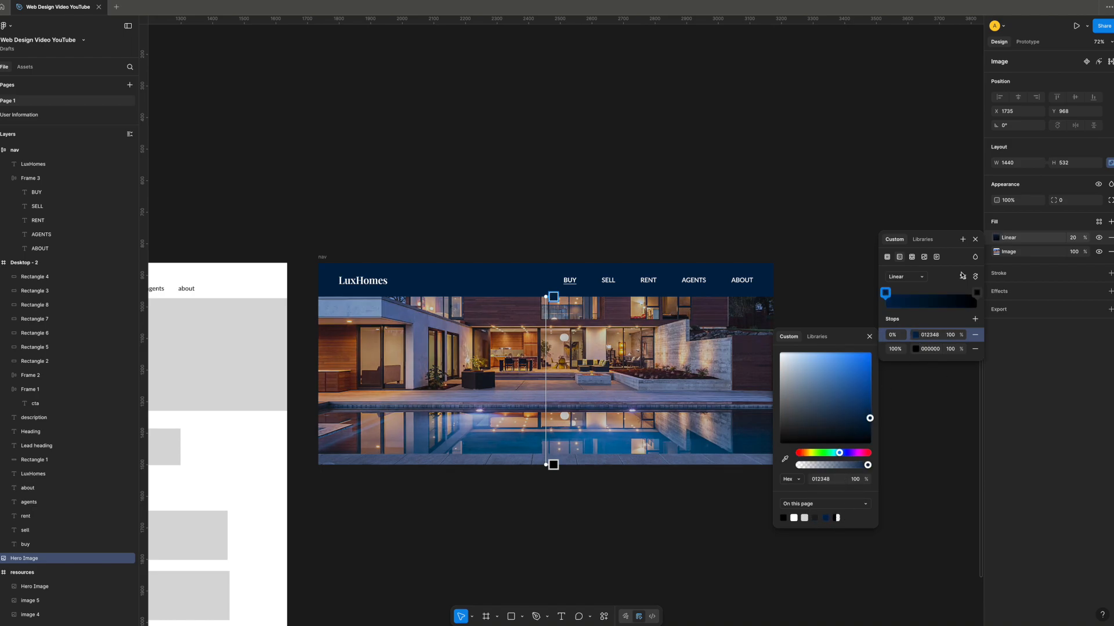
click(931, 350)
text(FFFFFF)
key(Return)
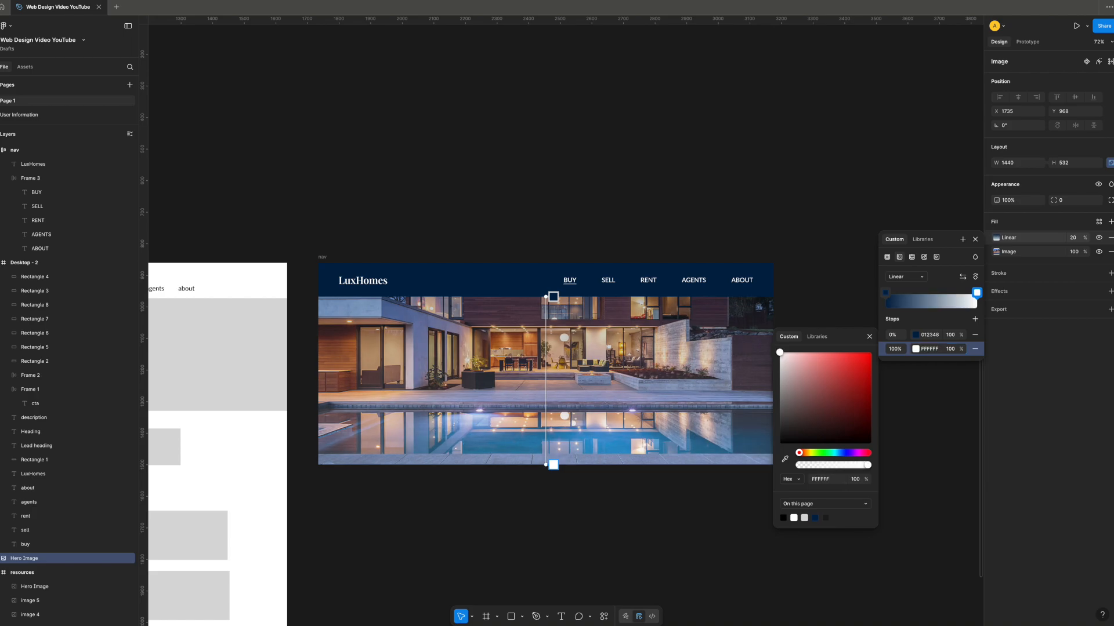
- Try opacities of 70, 50, 20, 30, 20 and 0 percent on the gradient's white stop
click(953, 349)
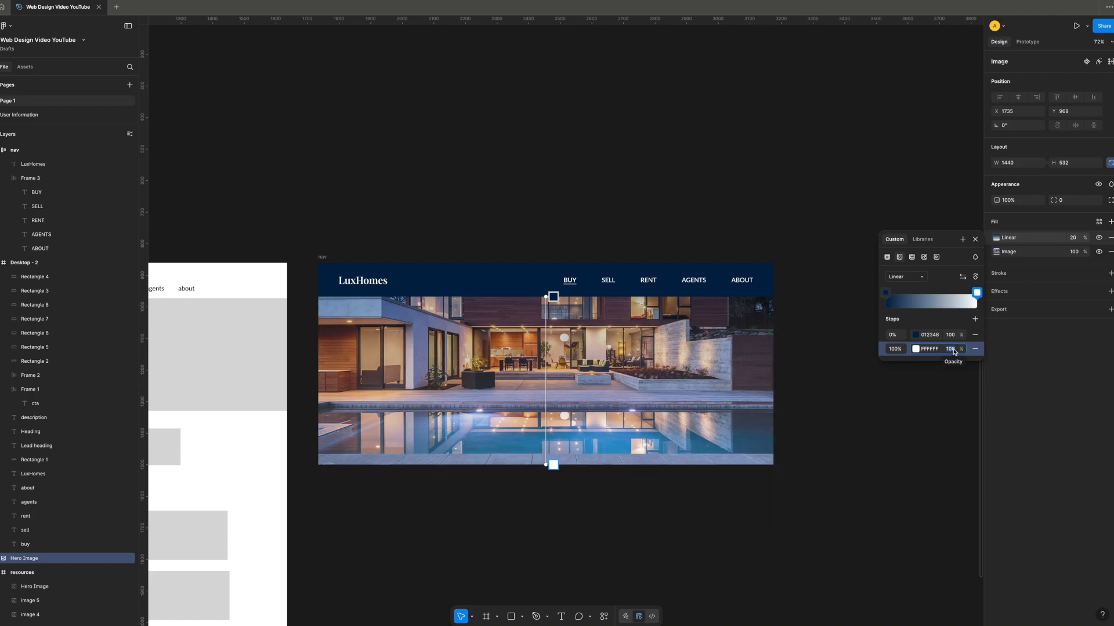
text(70)
key(Return)
click(954, 351)
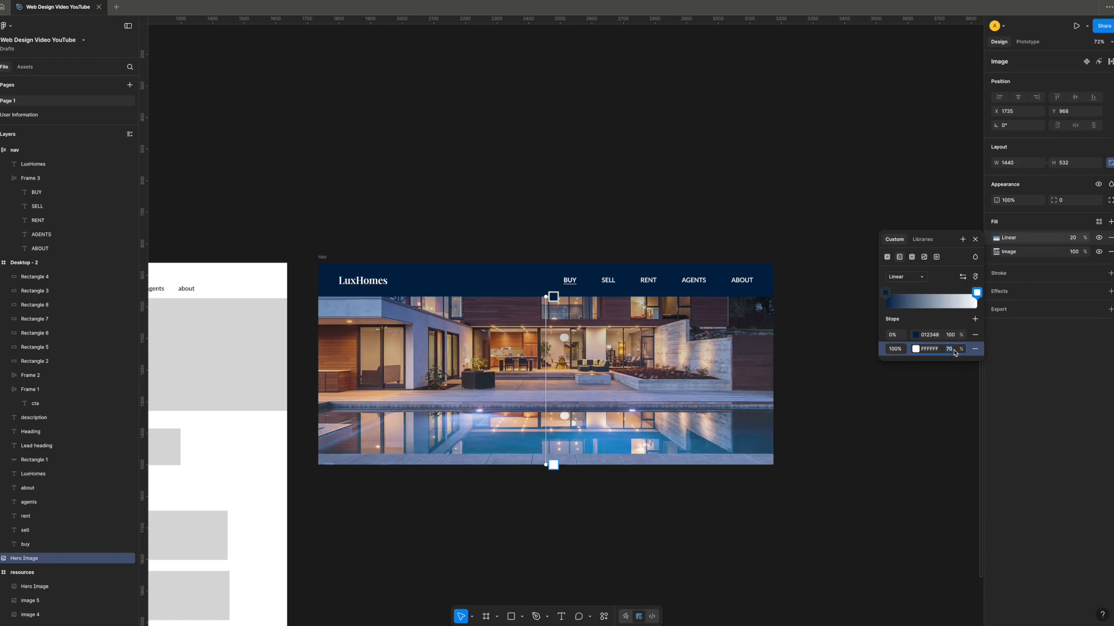
text(50)
key(Return)
click(957, 353)
text(20)
key(Return)
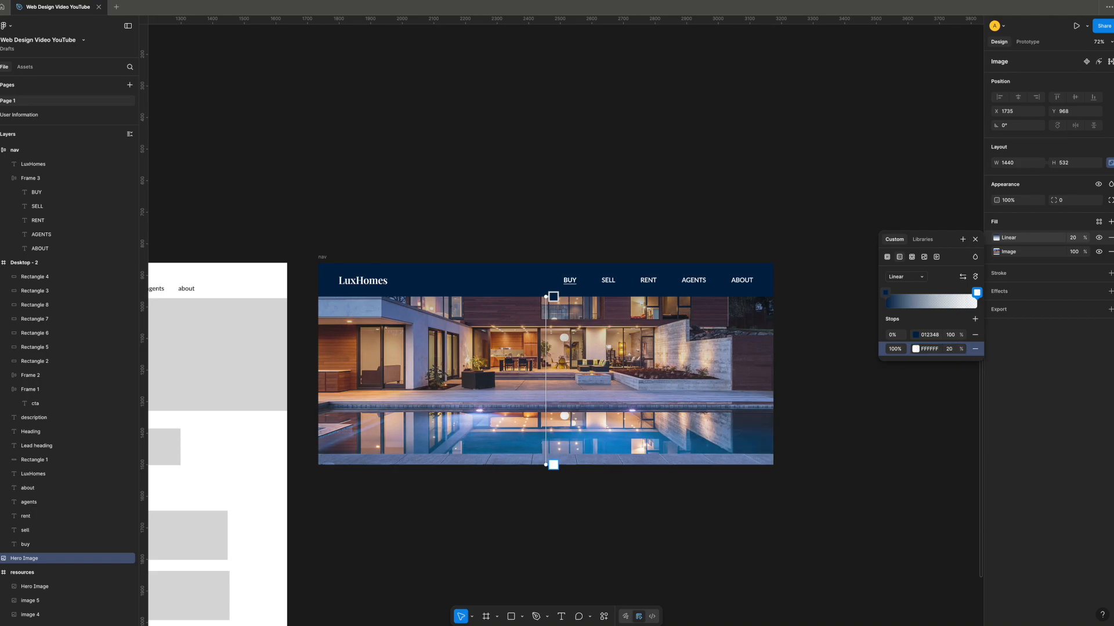
click(956, 355)
text(30)
key(Return)
click(956, 355)
text(20)
key(Return)
click(956, 355)
text(0)
key(Return)
- Set the opacity of the gradient's white stop to 40% and close the fill settings
click(956, 355)
text(40)
key(Return)
click(925, 420)
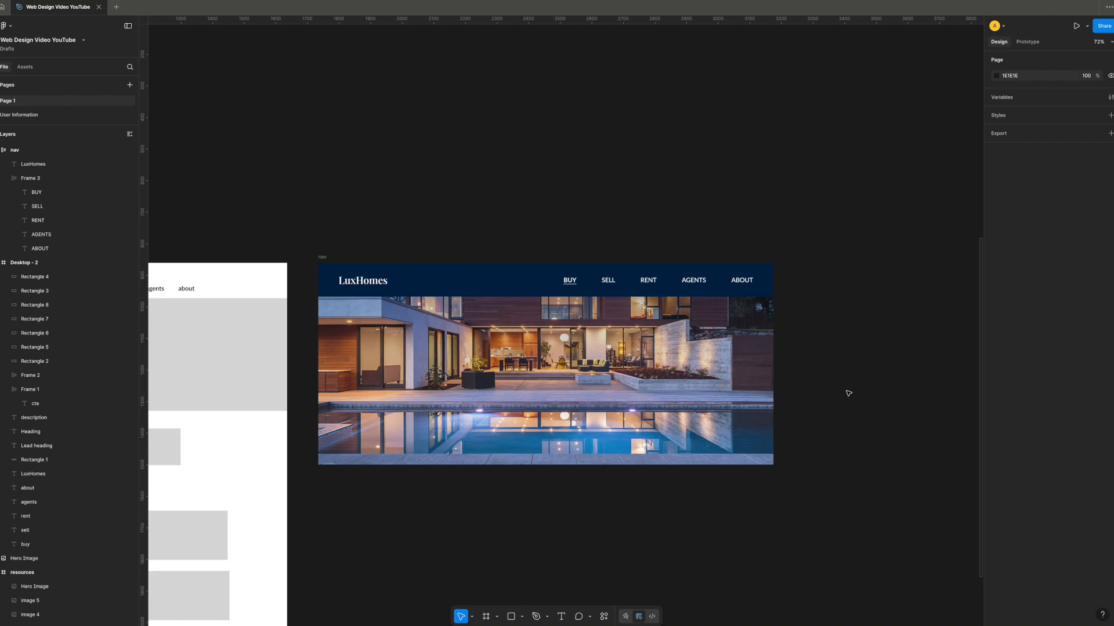
- Collapse the Desktop - 2 wireframe's layers and hide that frame
scroll(845, 392, down, 3)
scroll(833, 388, left, 2)
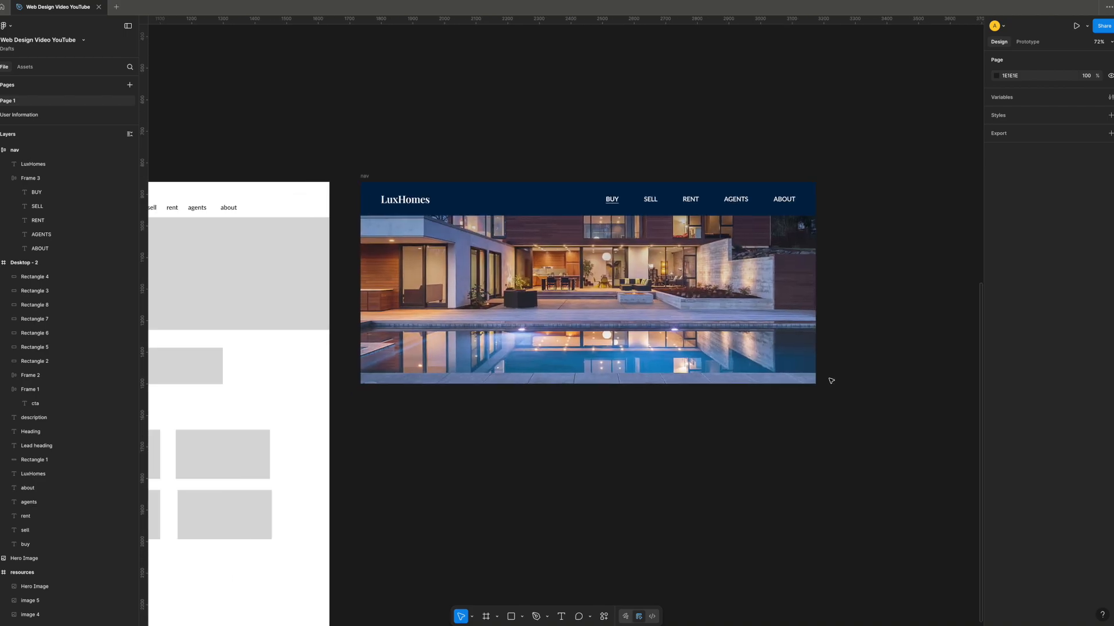
click(624, 307)
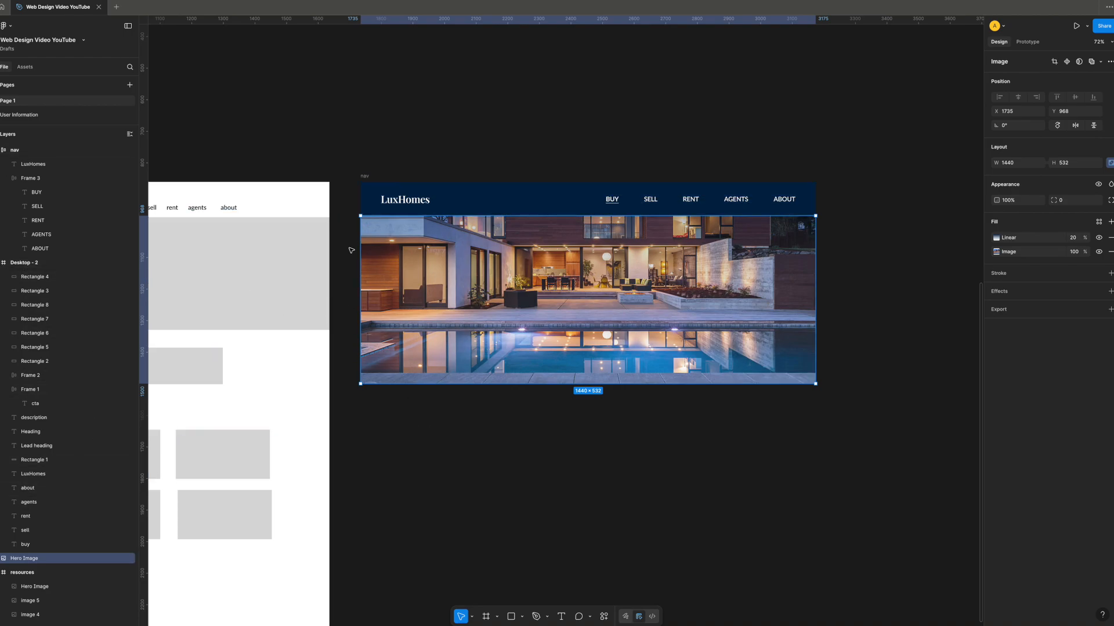
click(364, 176)
click(5, 264)
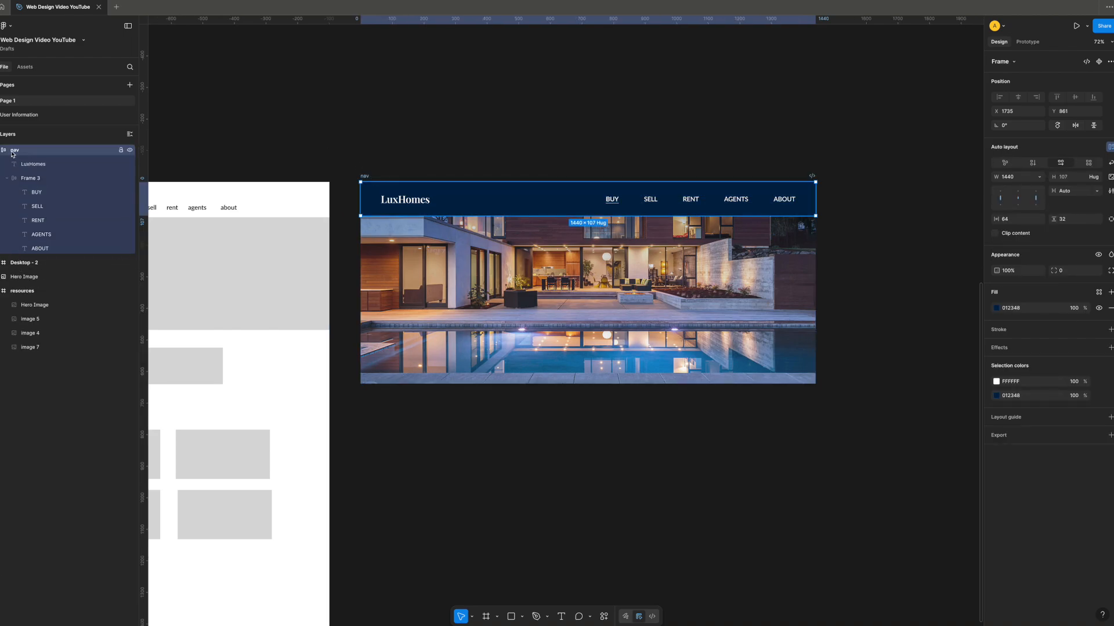
click(26, 265)
key(ctrl+shift+h)
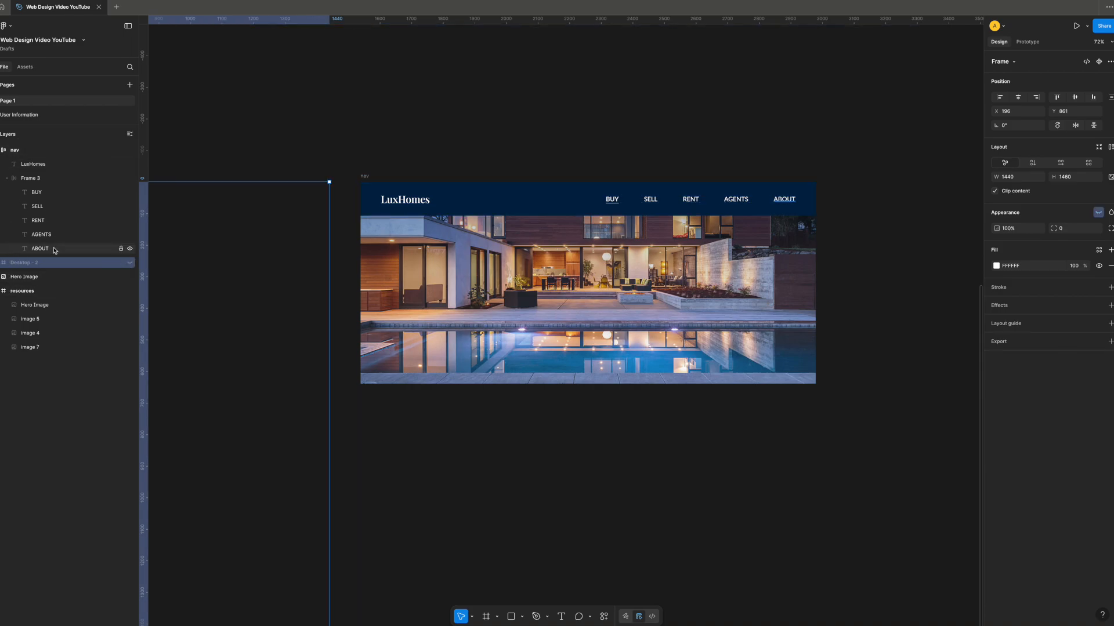
scroll(152, 251, left, 5)
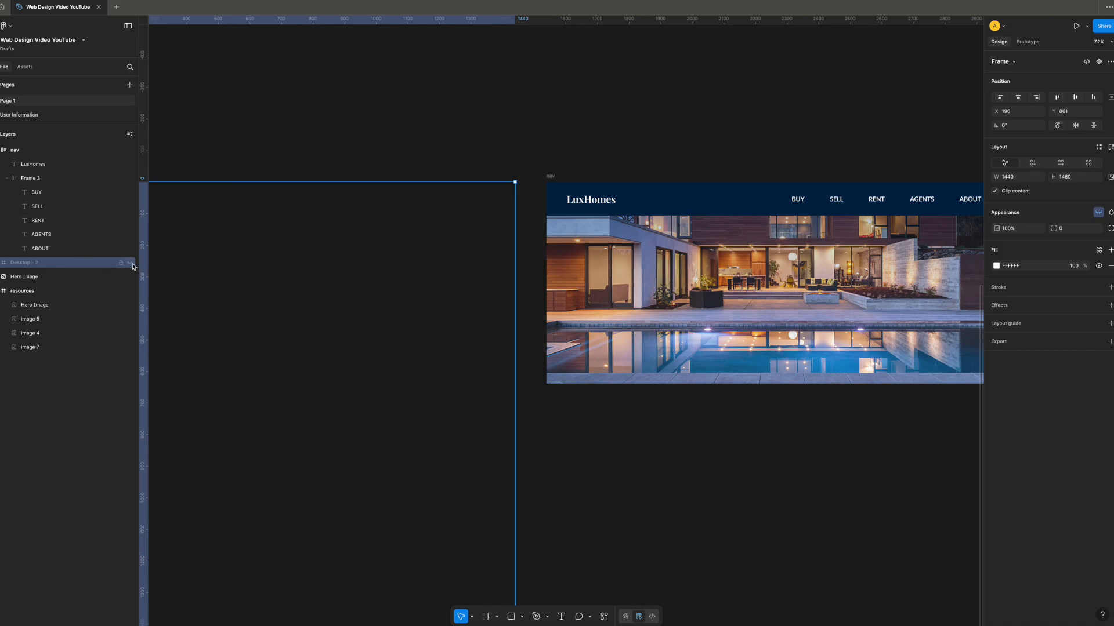
scroll(189, 265, left, 1)
scroll(189, 265, right, 6)
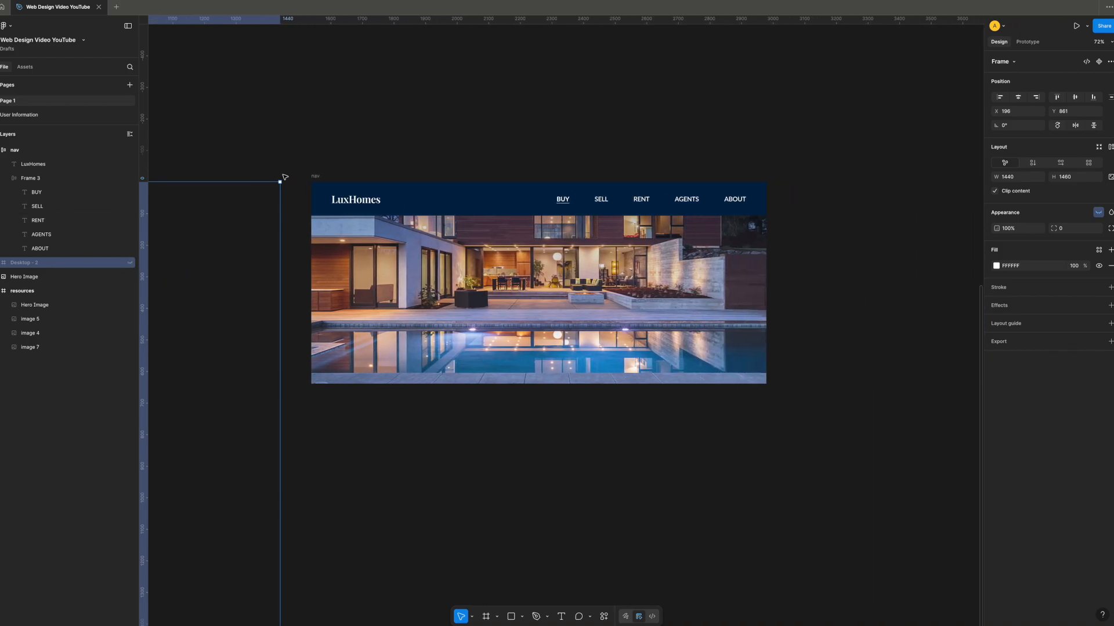
drag(316, 177, 384, 176)
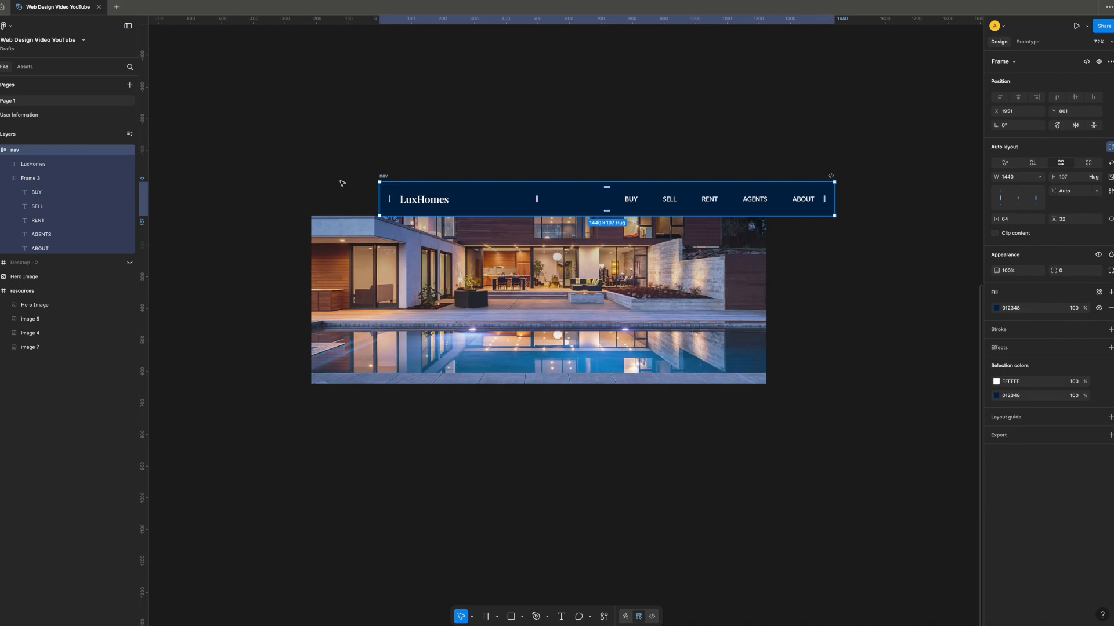
key(ctrl+z)
mouse_move(29, 277)
mouse_down()
mouse_move(28, 262)
mouse_move(25, 284)
mouse_up()
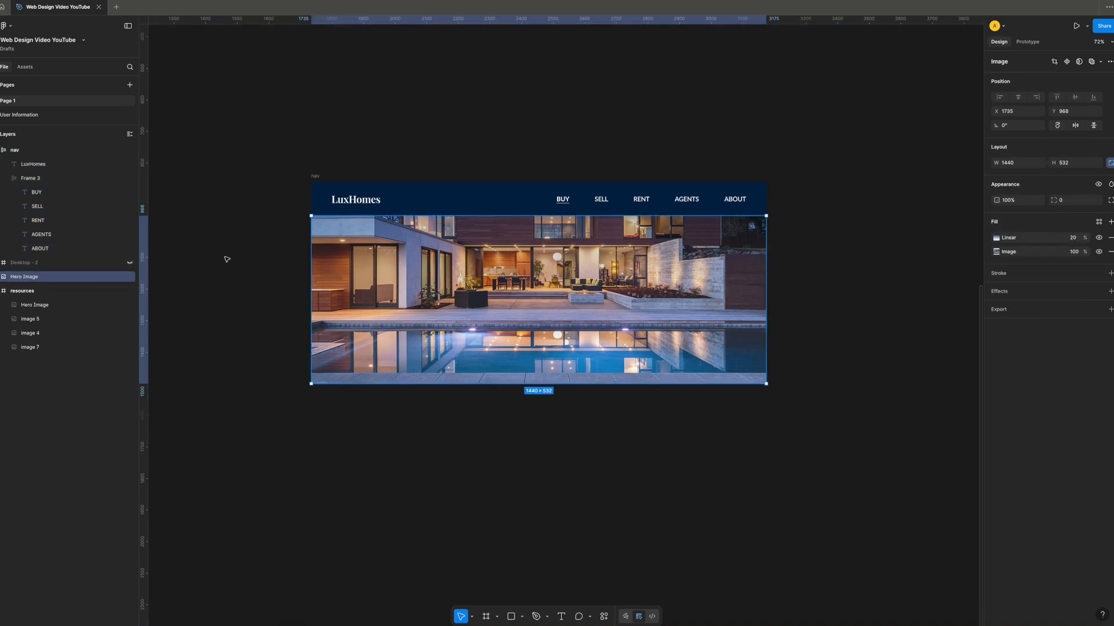
click(537, 413)
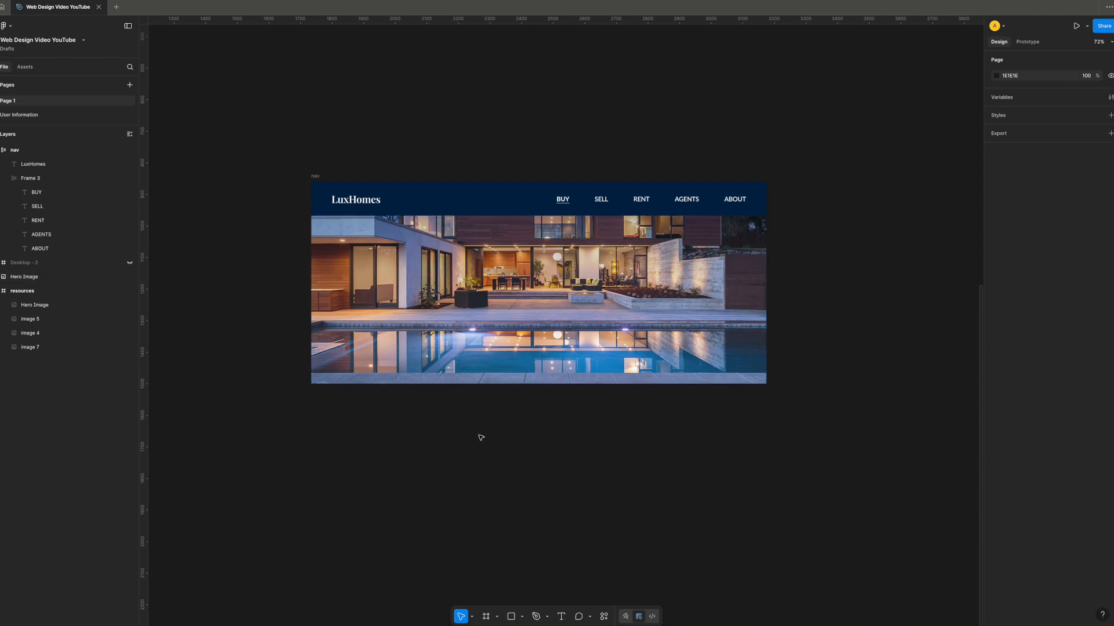
- Add the two-line text "Your Dream Home is Waiting." / "Be the First to Know." and move it onto the hero image at X 1850, Y 1097
key(t)
click(403, 430)
key(Escape)
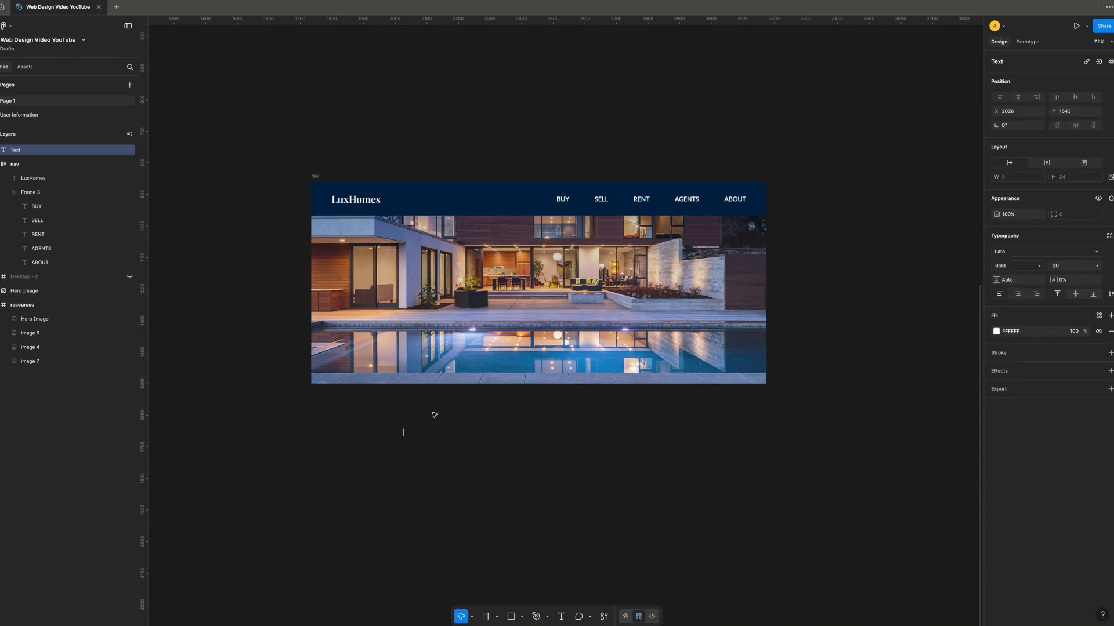
text(Your Drean Gine us W)
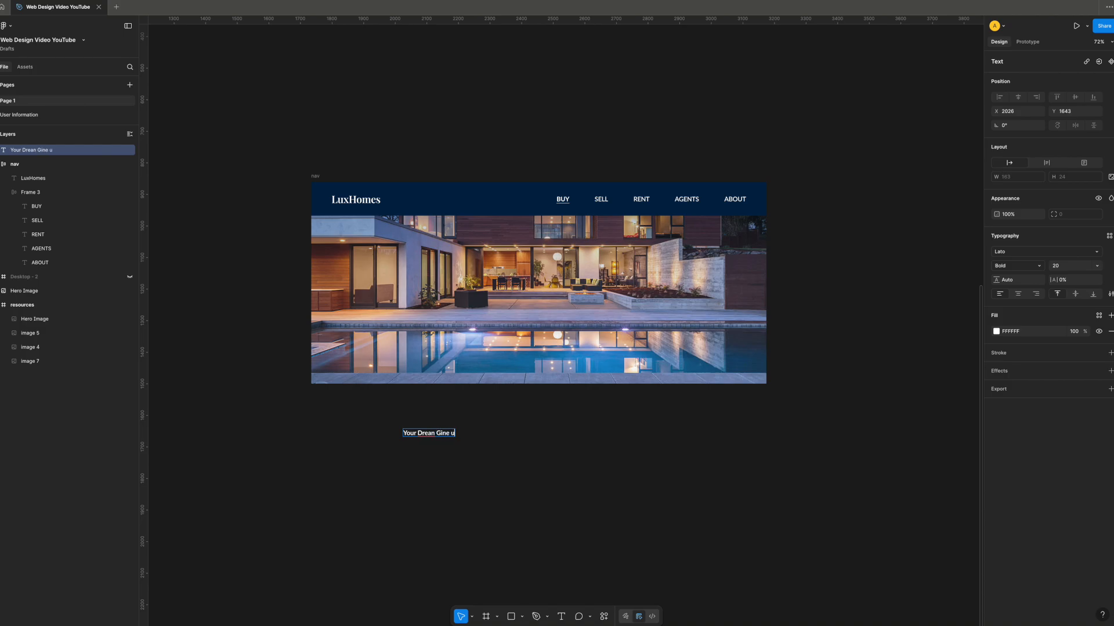
key(BackSpace)
key(BackSpace)
key(BackSpace)
key(BackSpace)
key(BackSpace)
key(BackSpace)
key(BackSpace)
key(BackSpace)
key(BackSpace)
key(BackSpace)
key(BackSpace)
text(m Home is Waiting.)
key(Return)
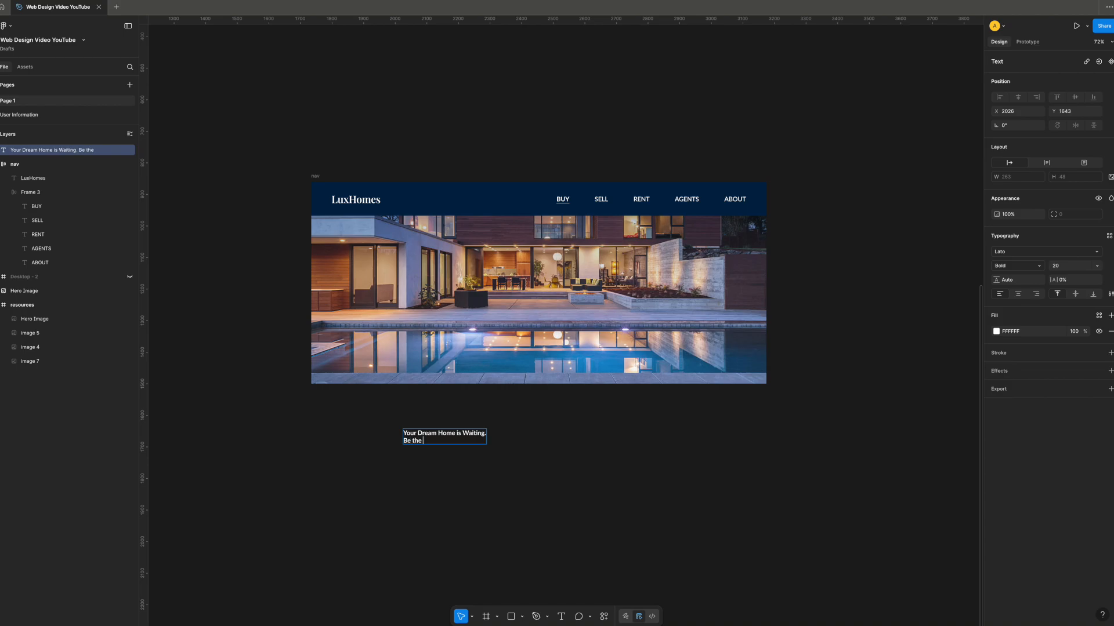
text(Be the First to Know.)
key(Escape)
drag(444, 438, 389, 266)
scroll(389, 267, up, 5)
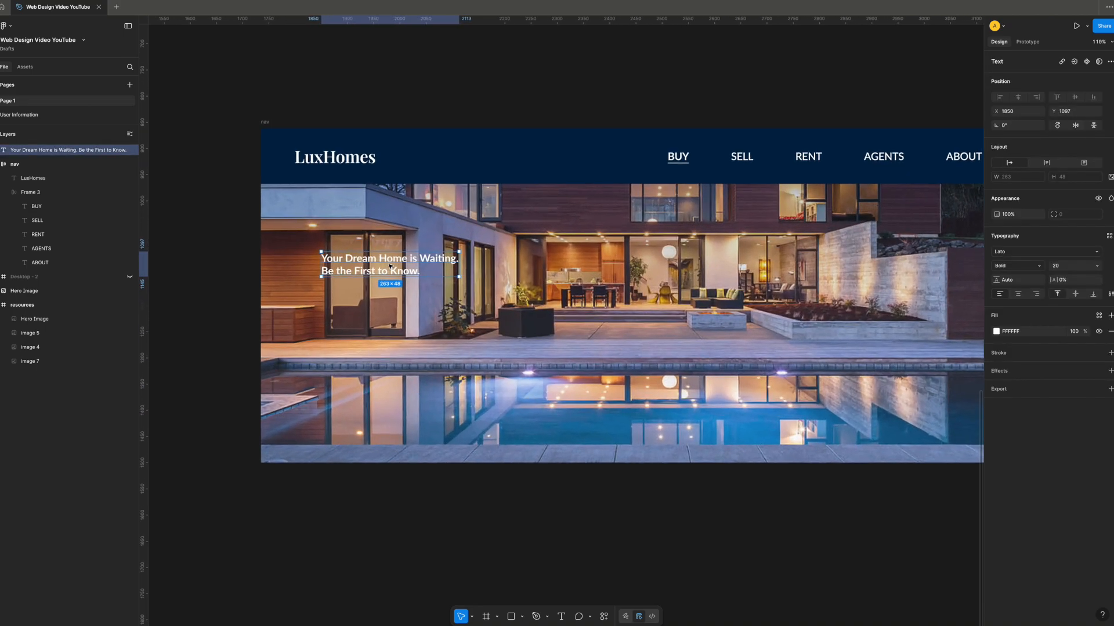
- Change the hero heading's font to Playfair Display
double_click(390, 266)
click(1044, 252)
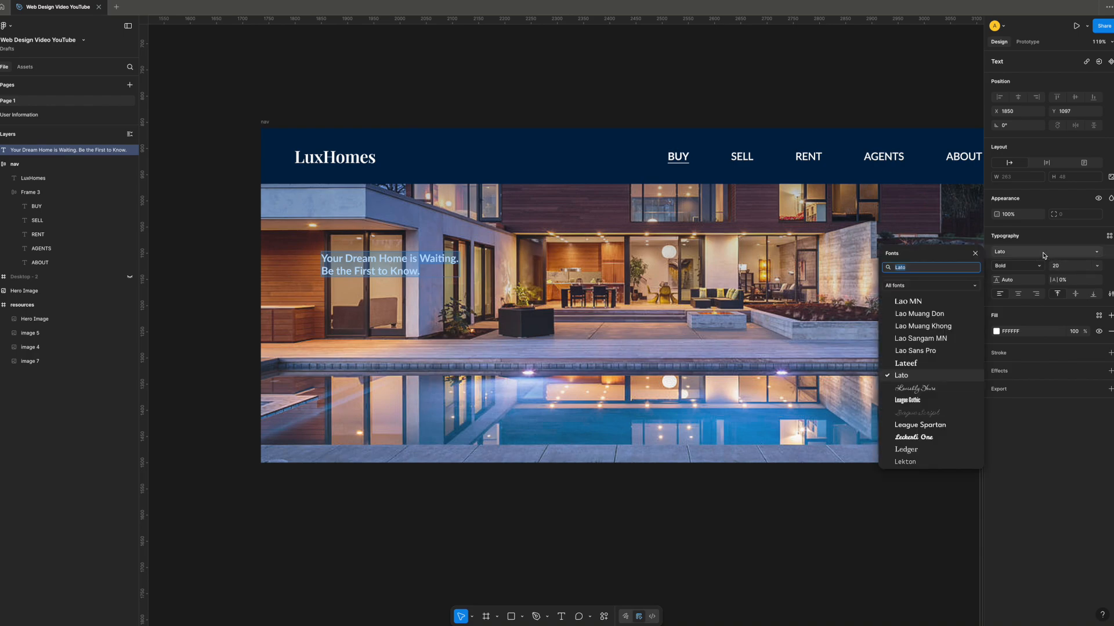
text(play)
key(Return)
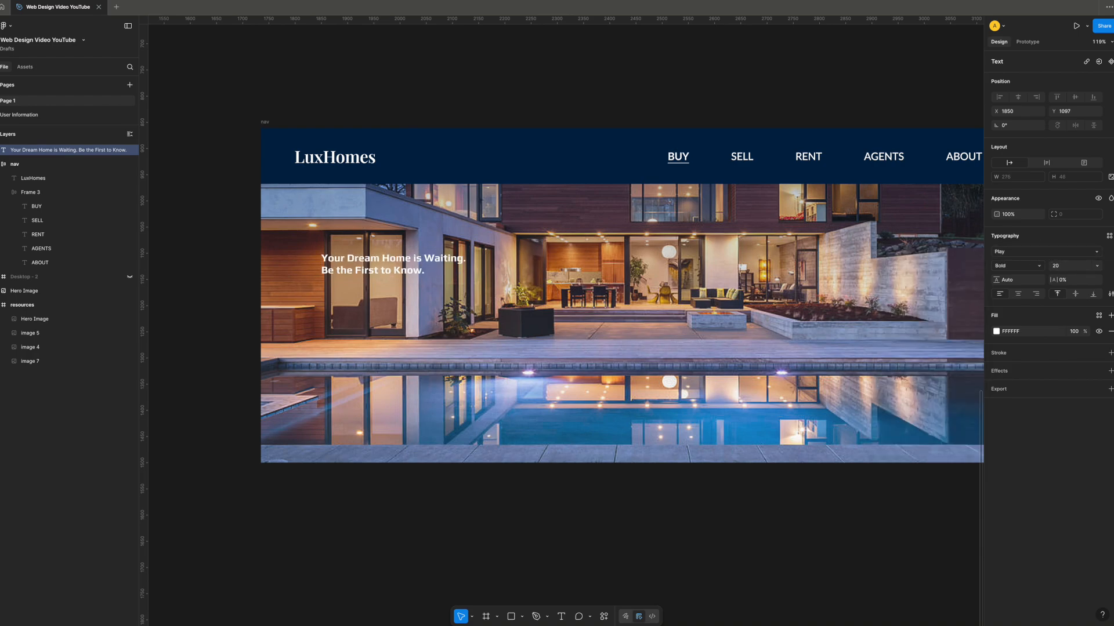
click(1044, 253)
text(fai)
key(Down)
key(Return)
- Set the font size of both heading lines to 48
click(412, 260)
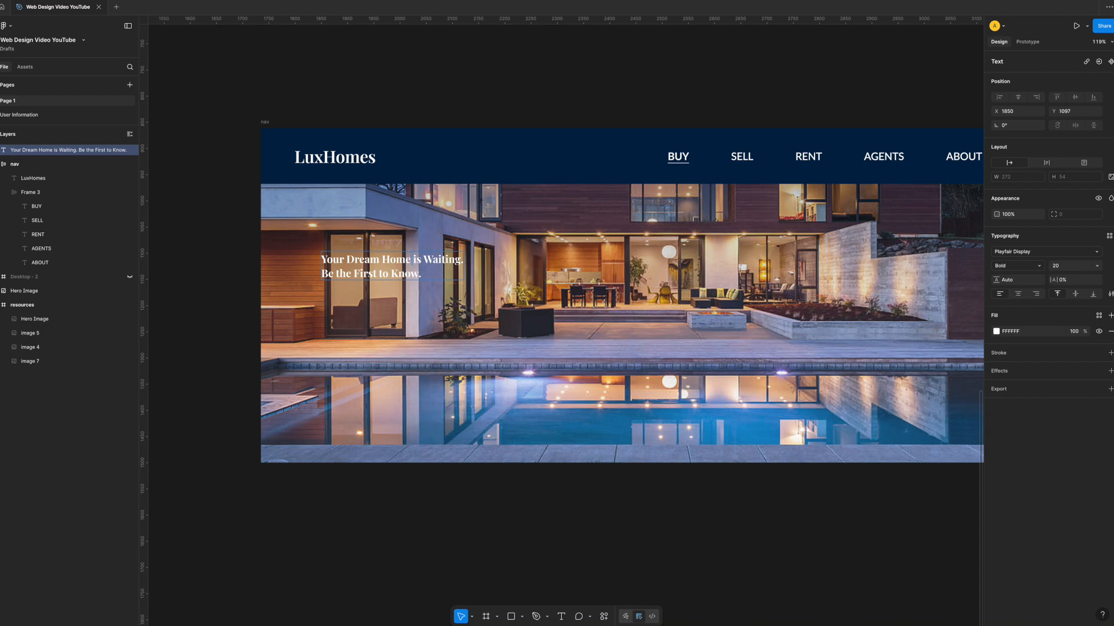
click(418, 262)
triple_click(421, 264)
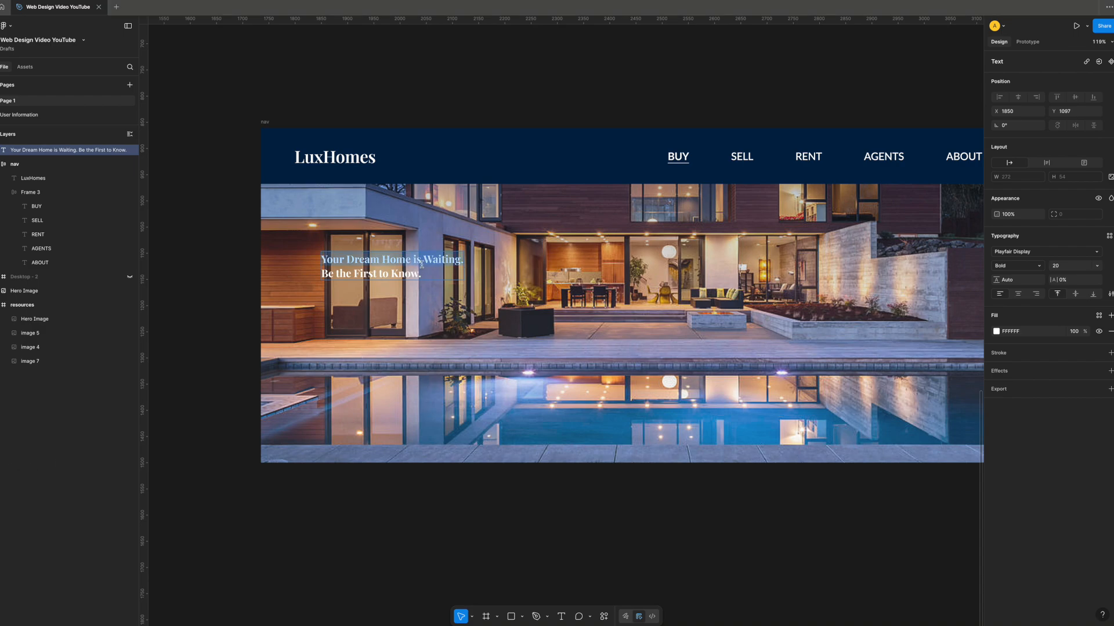
click(422, 264)
click(1070, 267)
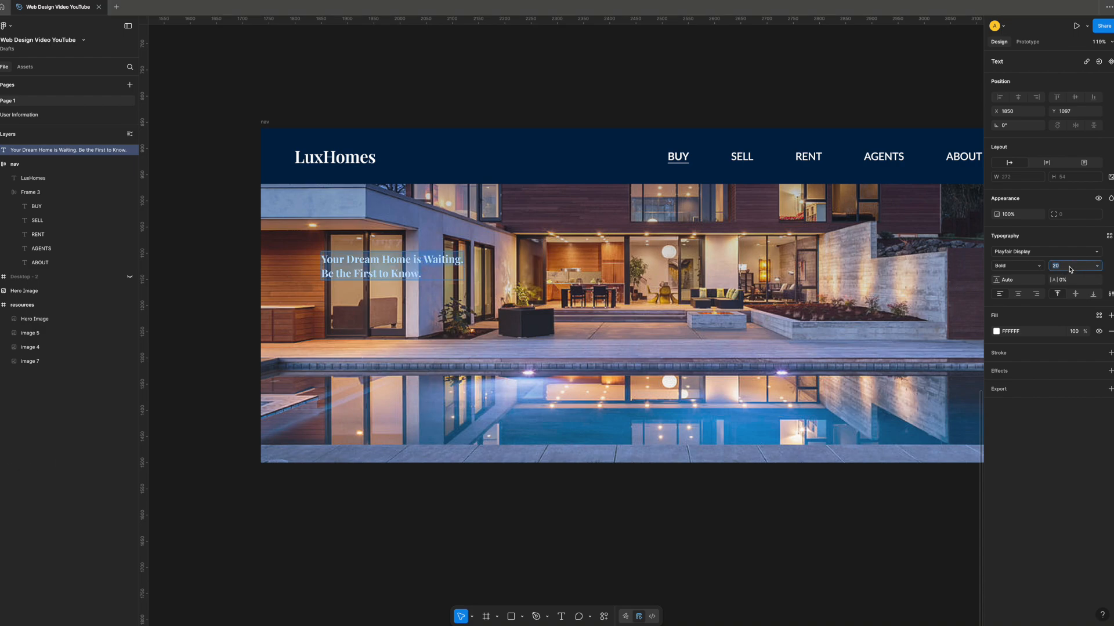
key(Return)
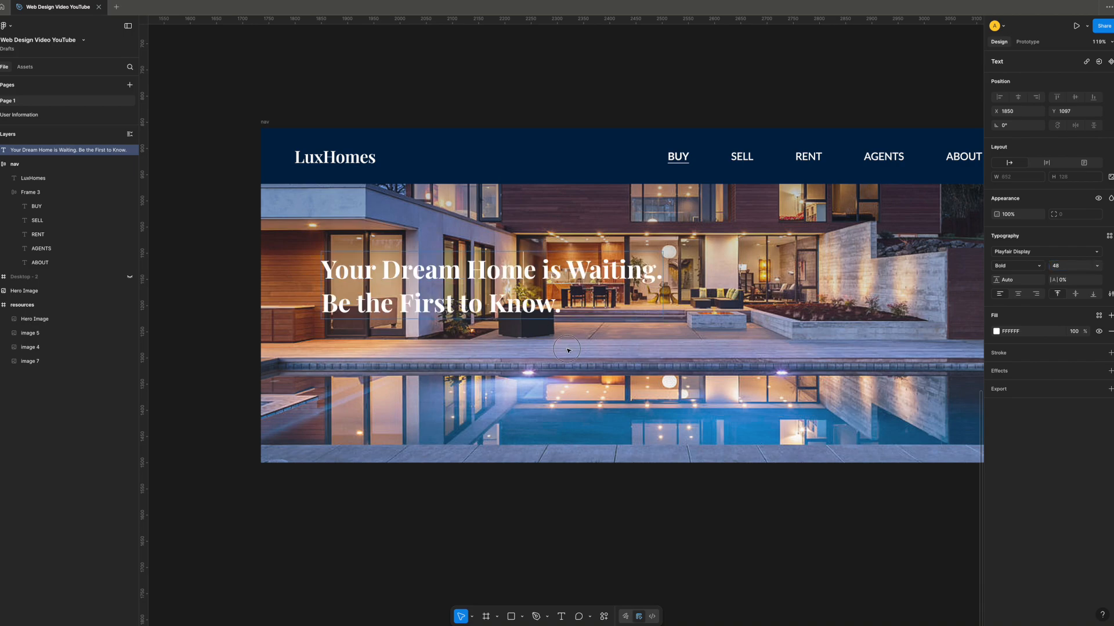
- Duplicate the repositioned heading beneath itself at X 1825, Y 1170 and replace the copy's text with the pasted "Sign up for exclusive, curated listings" description
drag(537, 301, 505, 327)
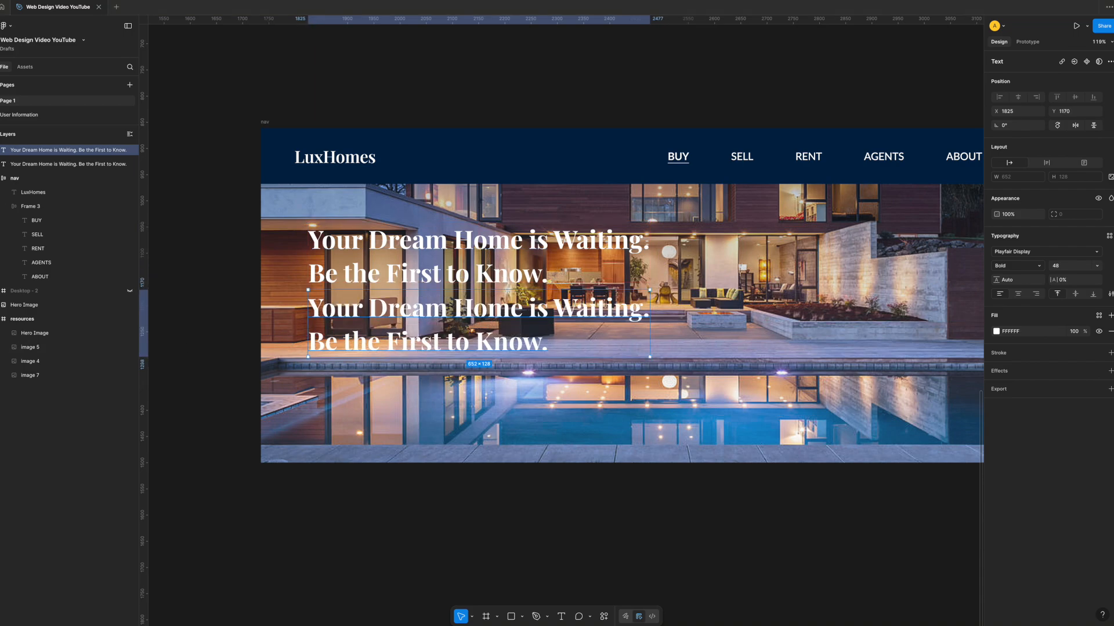
double_click(312, 310)
triple_click(432, 322)
double_click(435, 320)
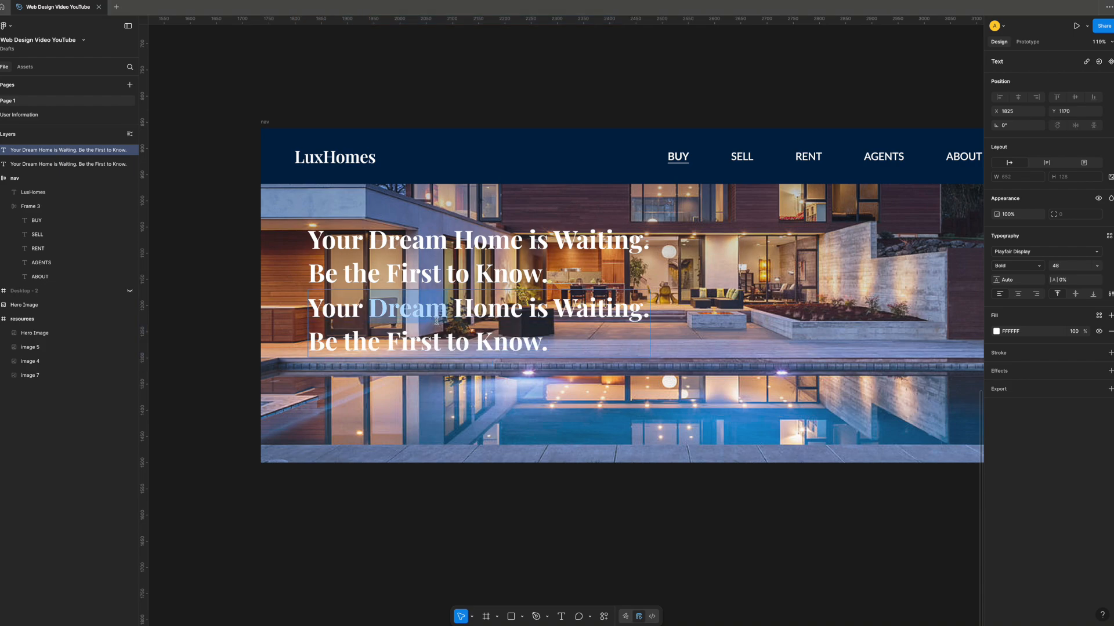
triple_click(436, 321)
drag(551, 335, 270, 305)
key(super+v)
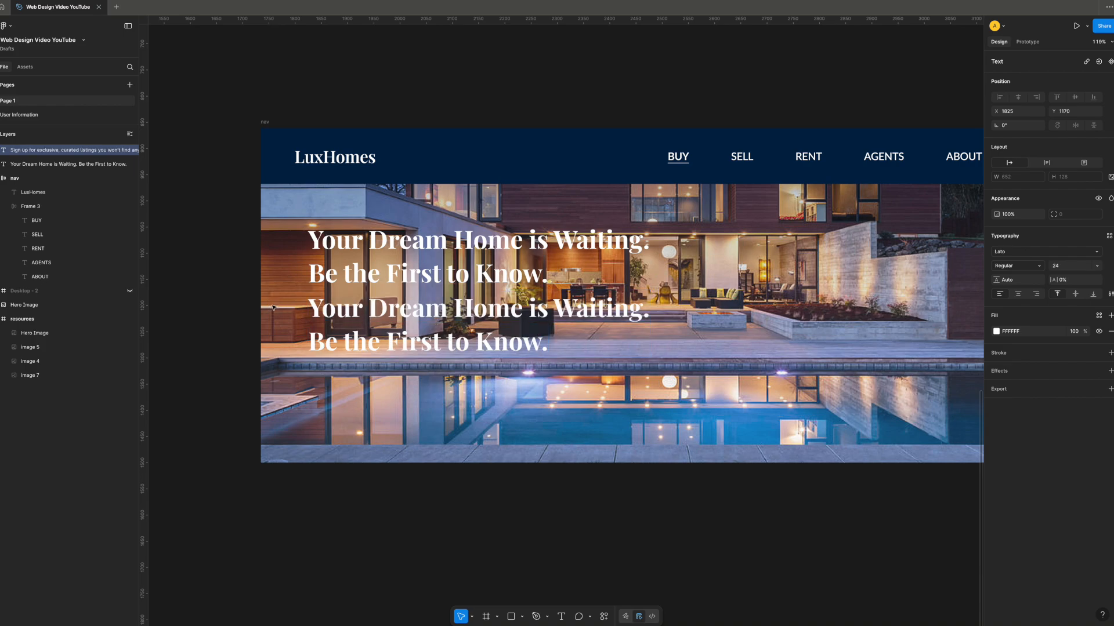
- Move the description up to Y 1183, and duplicate it at Y 1247 with the copy's text replaced by "Get Tailored Listings"
key(Escape)
drag(614, 303, 615, 310)
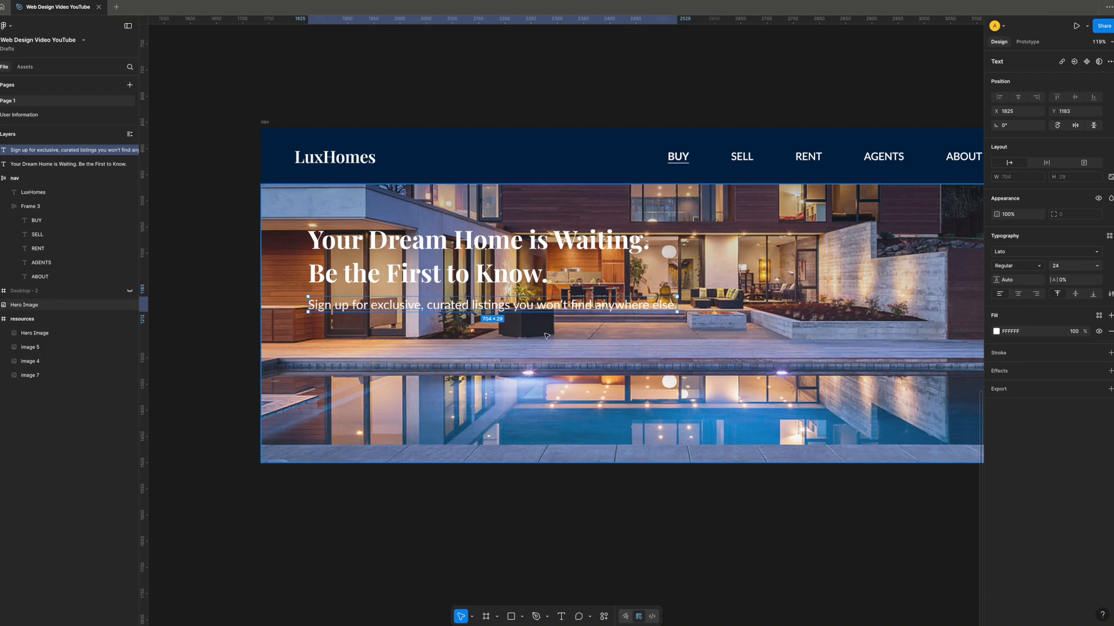
click(479, 313)
click(477, 311)
key(super+d)
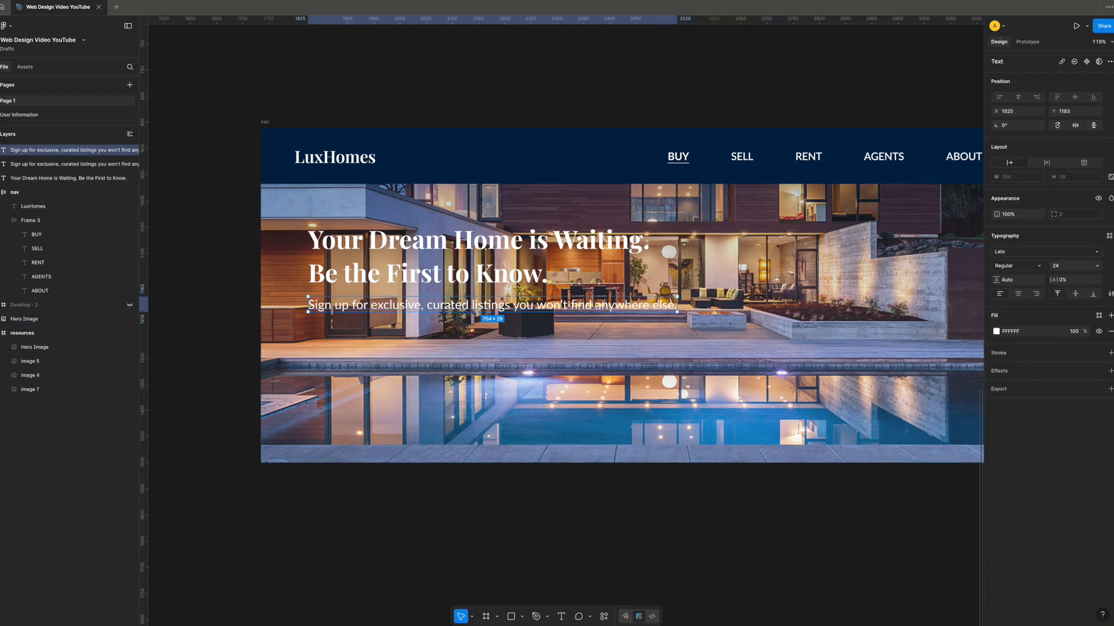
drag(468, 309, 469, 340)
double_click(469, 340)
text(Get Tailored Listings)
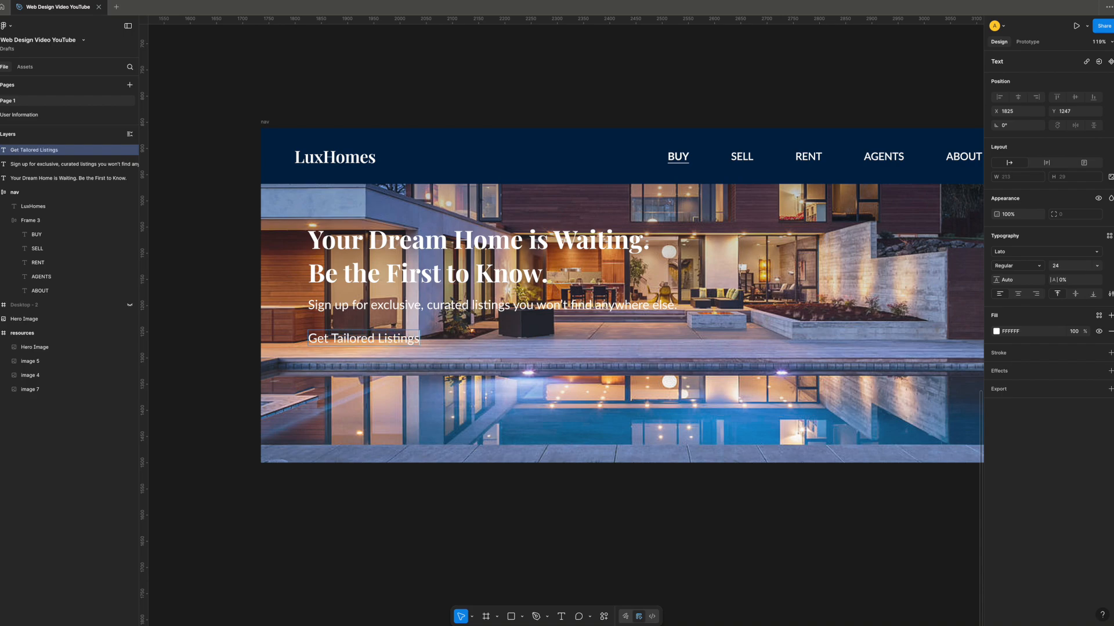
key(Escape)
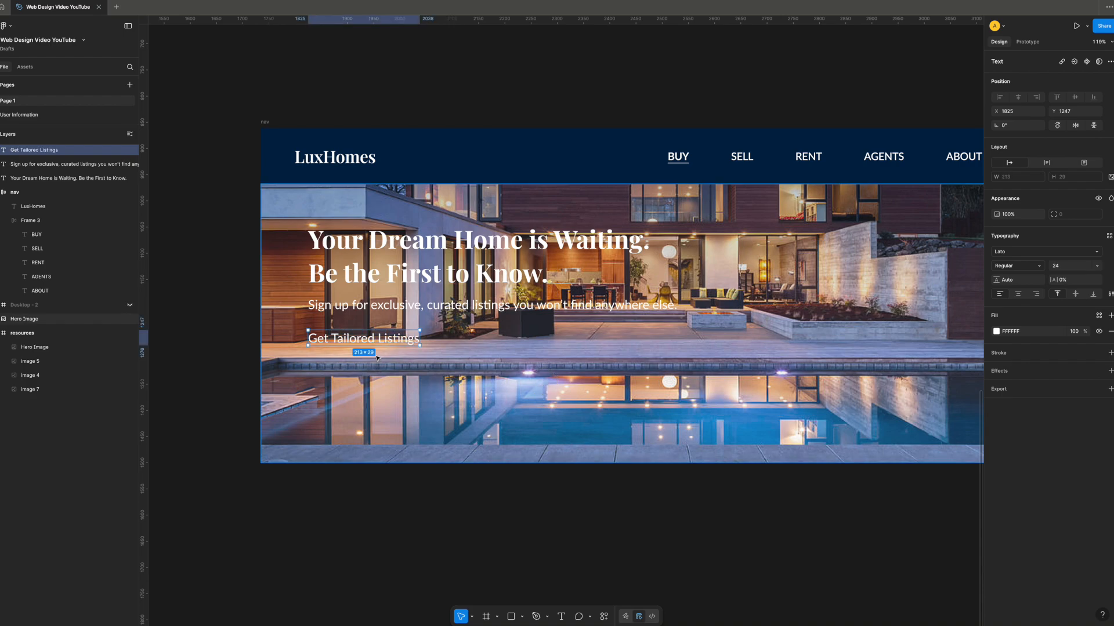
- Wrap the "Get Tailored Listings" text in an auto layout frame and move the frame to X 2062, Y 1268
key(shift+a)
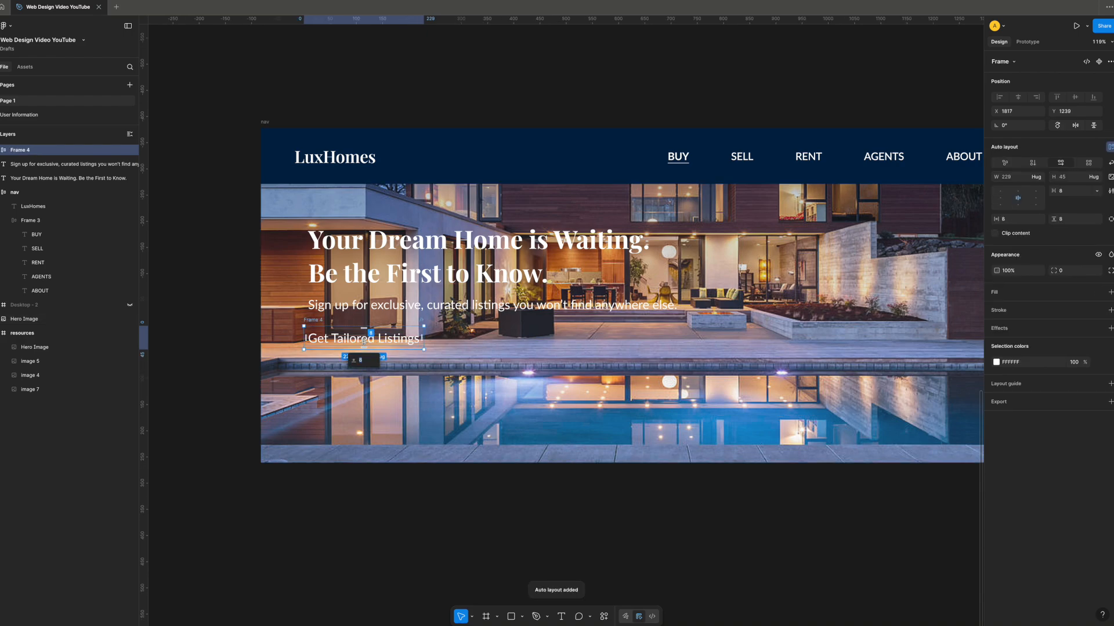
click(376, 354)
mouse_move(312, 323)
mouse_down()
mouse_move(395, 328)
mouse_move(312, 323)
mouse_up()
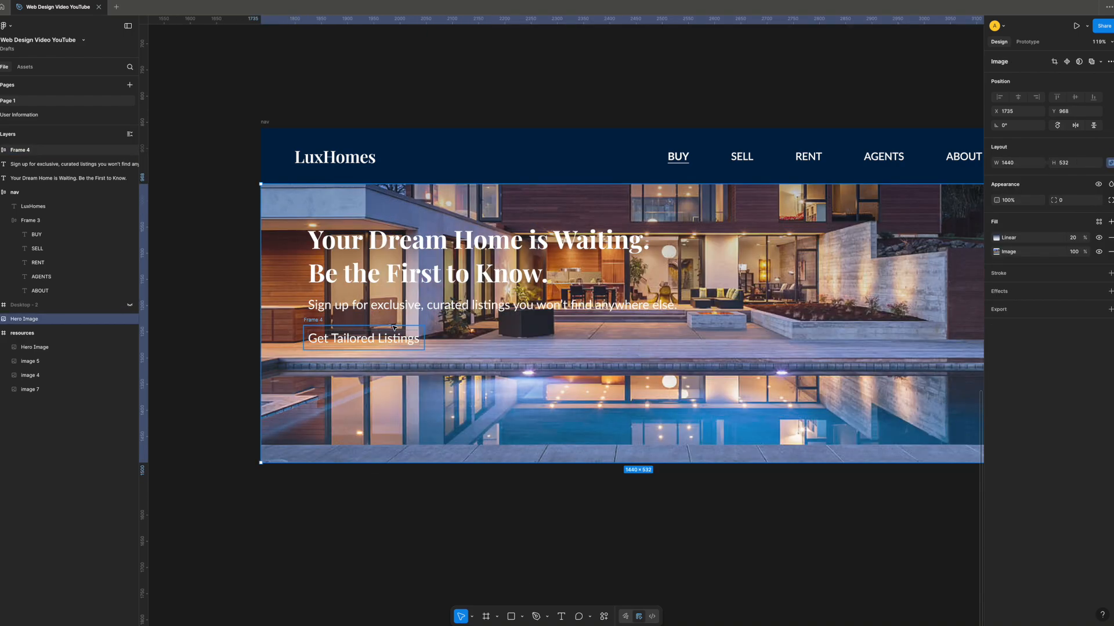
click(309, 322)
drag(310, 322, 448, 338)
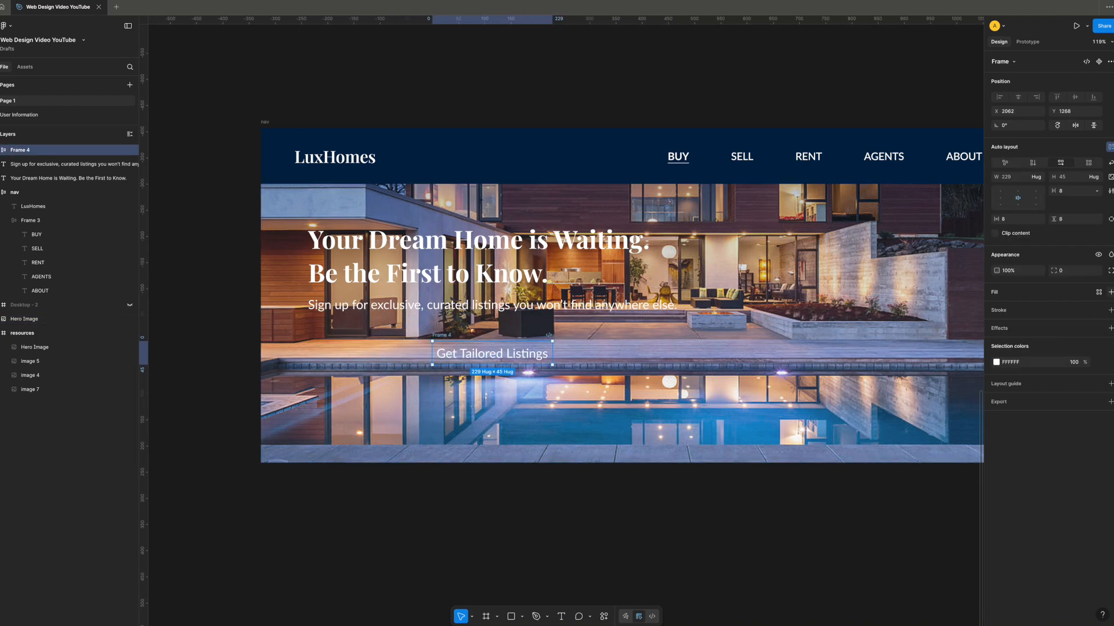
- Add a fill of BB8A56 to the "Get Tailored Listings" frame
click(1109, 292)
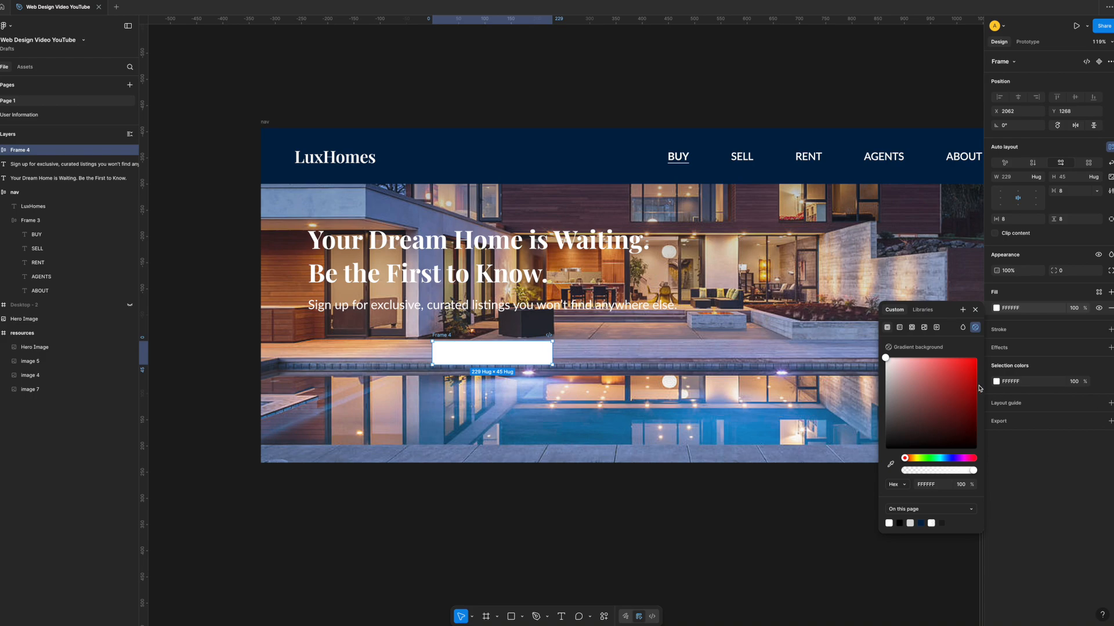
click(1017, 311)
text(bb8)
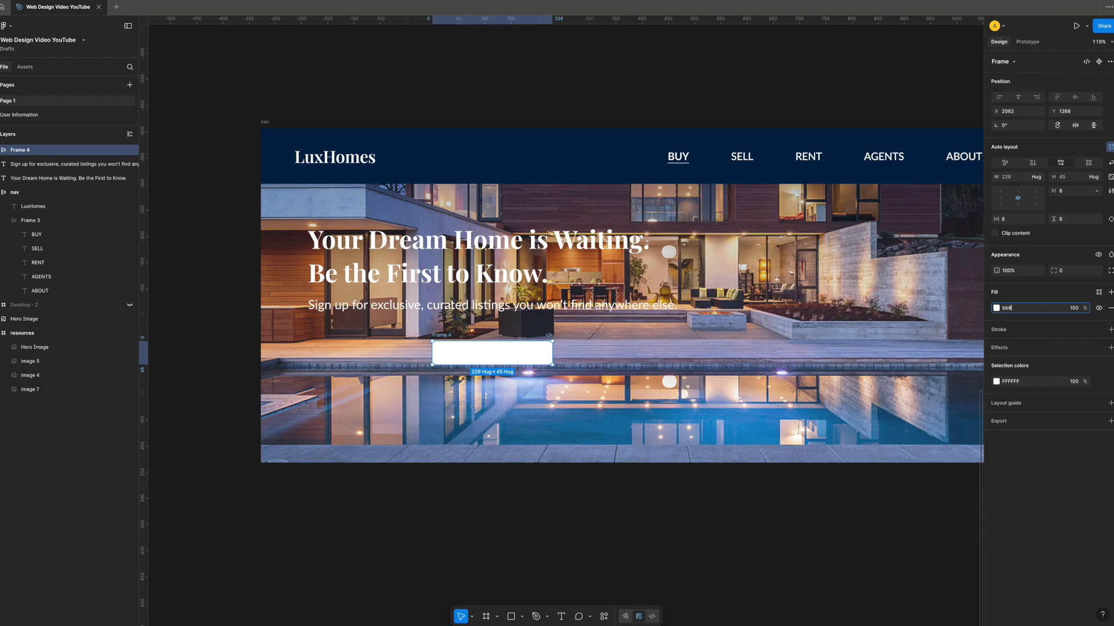
text(a56)
key(Return)
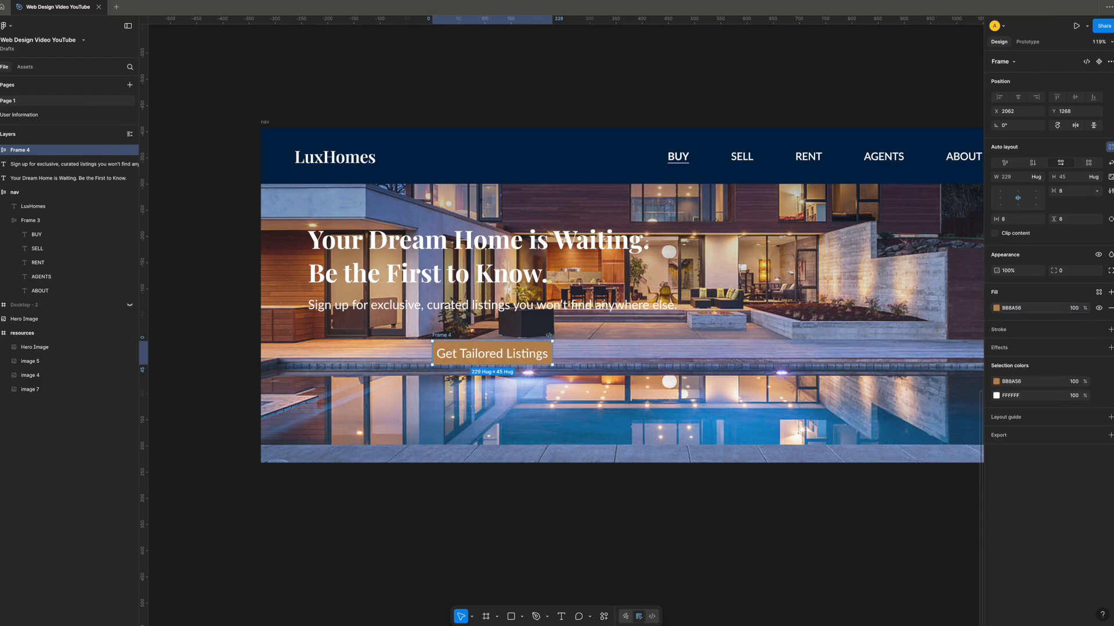
- Set the font size of the "Get Tailored Listings" button text to 20
click(474, 354)
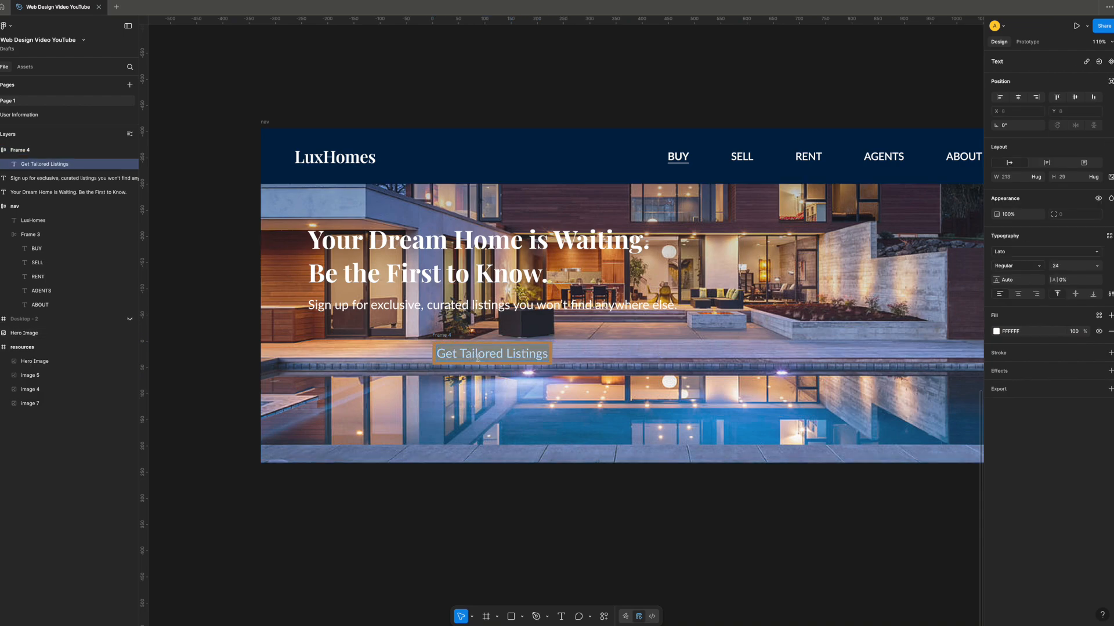
click(1062, 267)
text(20)
key(Return)
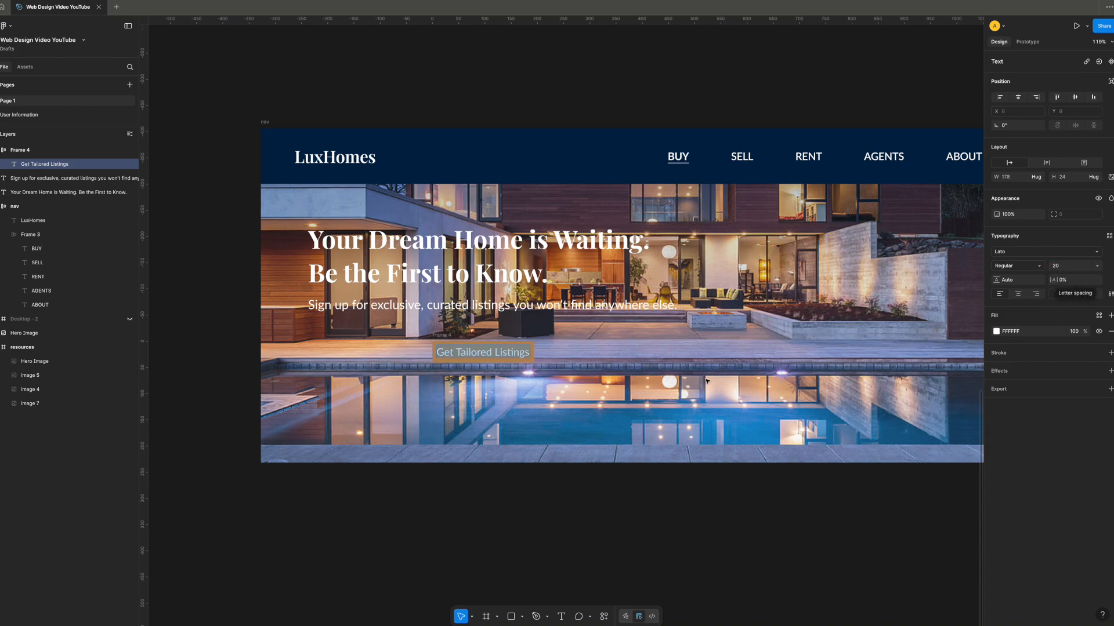
key(Escape)
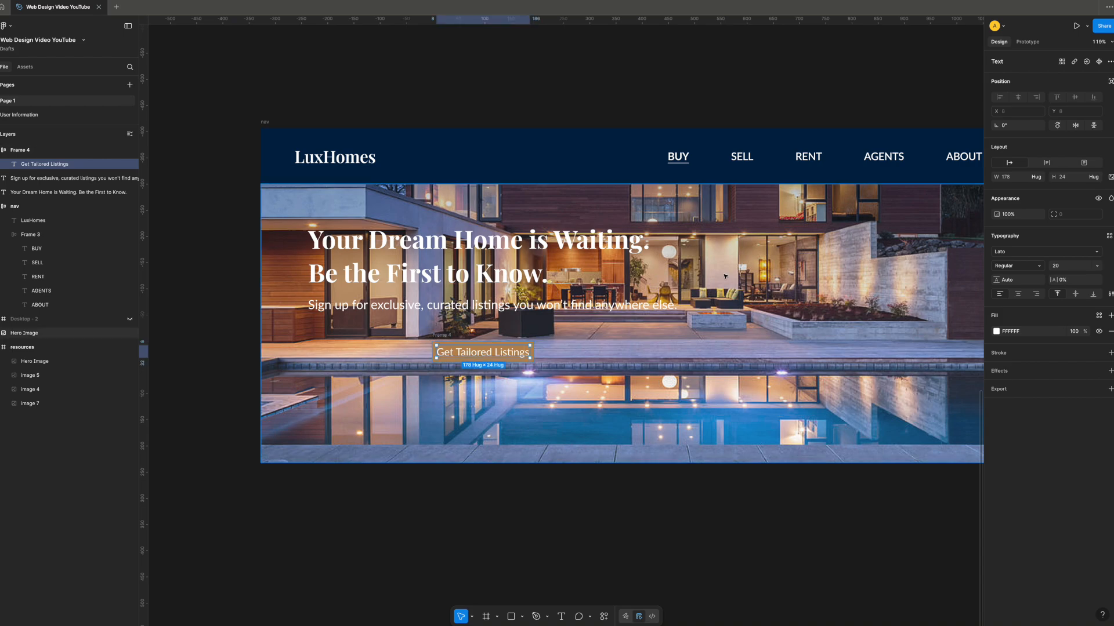
key(Escape)
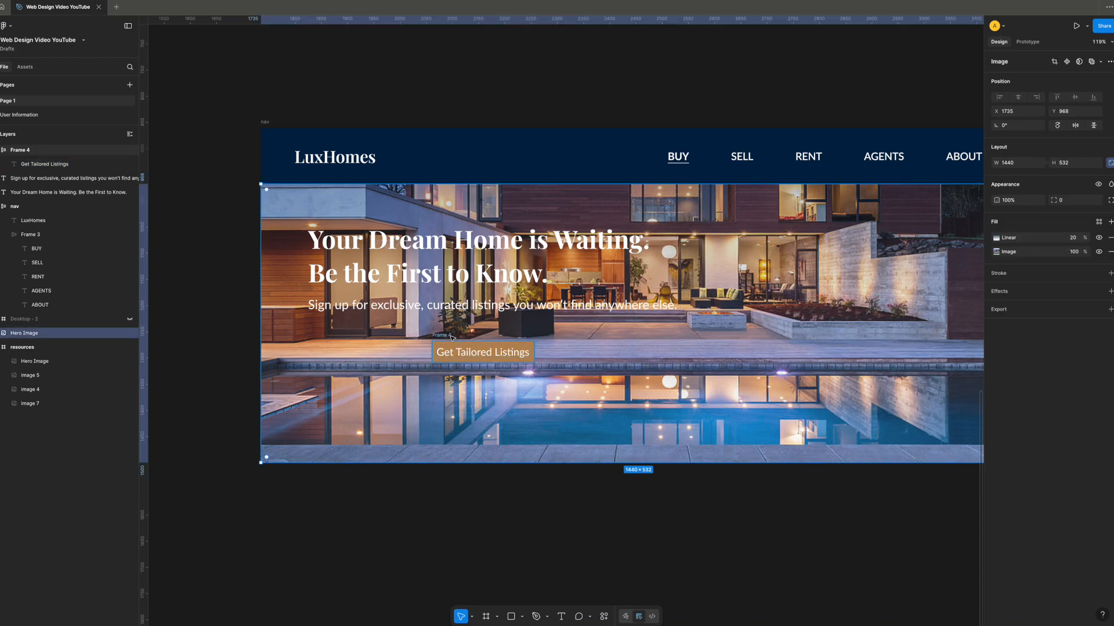
- Set the button frame's horizontal and vertical padding to 20
click(1018, 223)
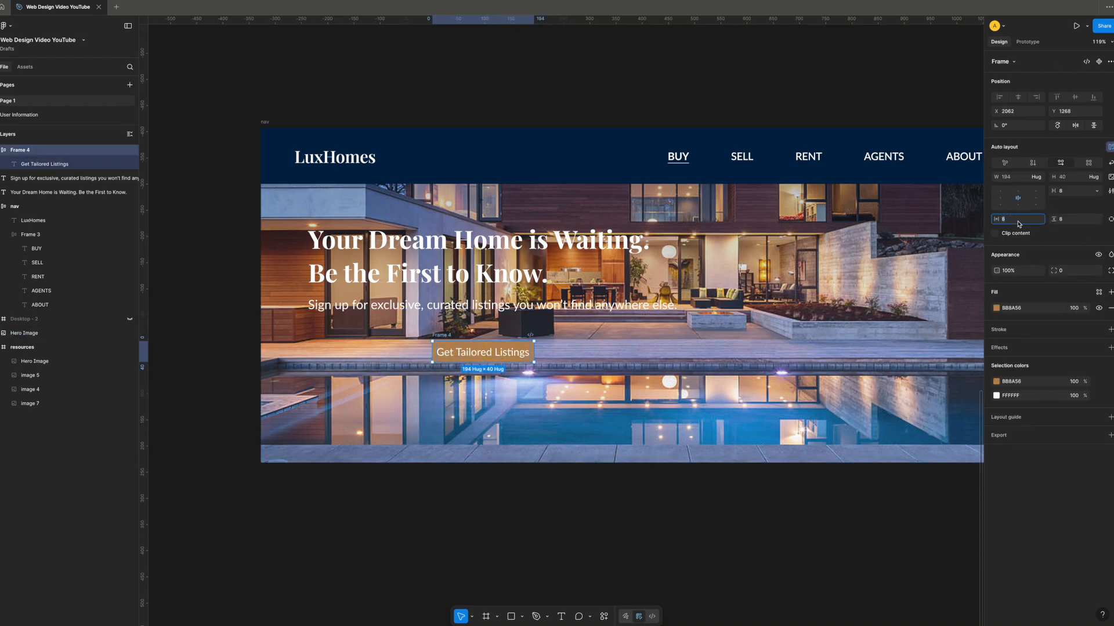
key(Tab)
text(20)
key(Return)
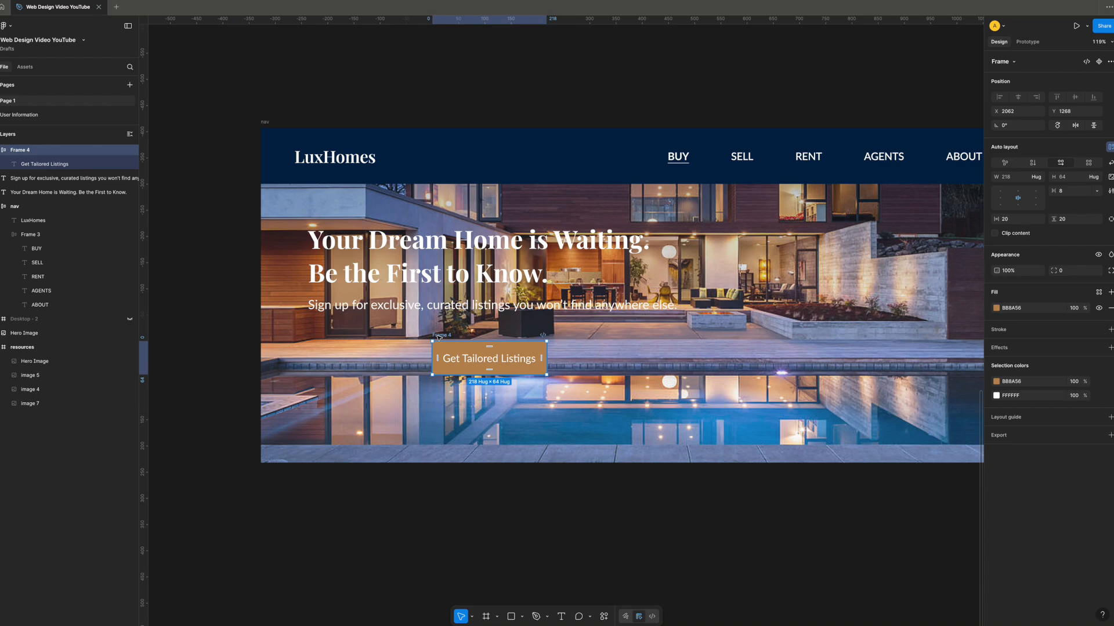
- Change the font weight of the "Get Tailored Listings" button text to Medium
scroll(439, 337, left, 2)
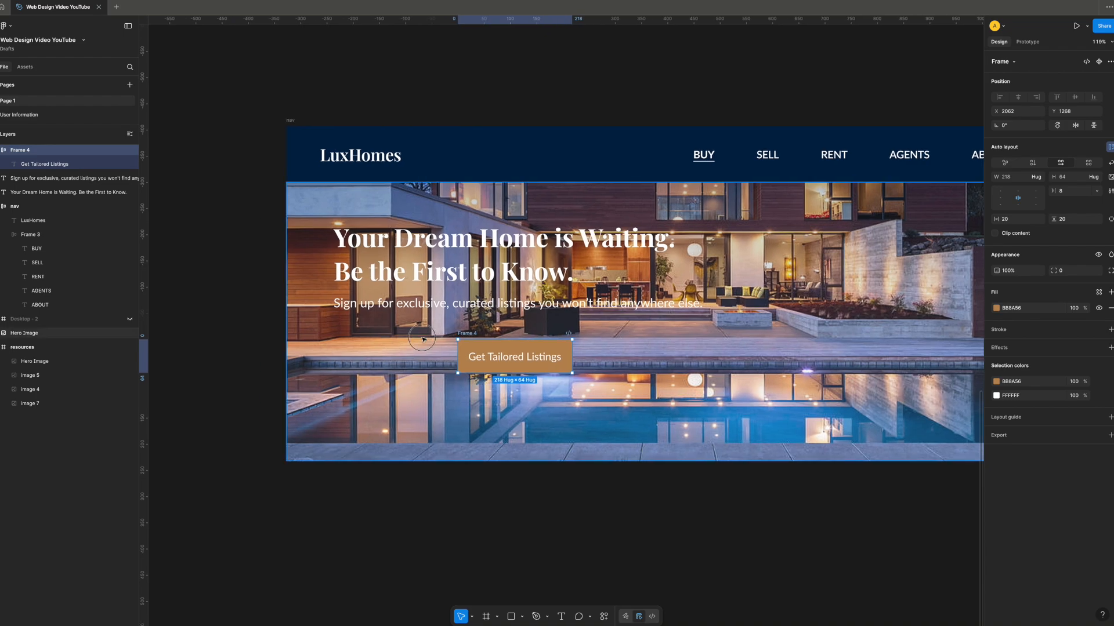
double_click(486, 357)
click(1024, 267)
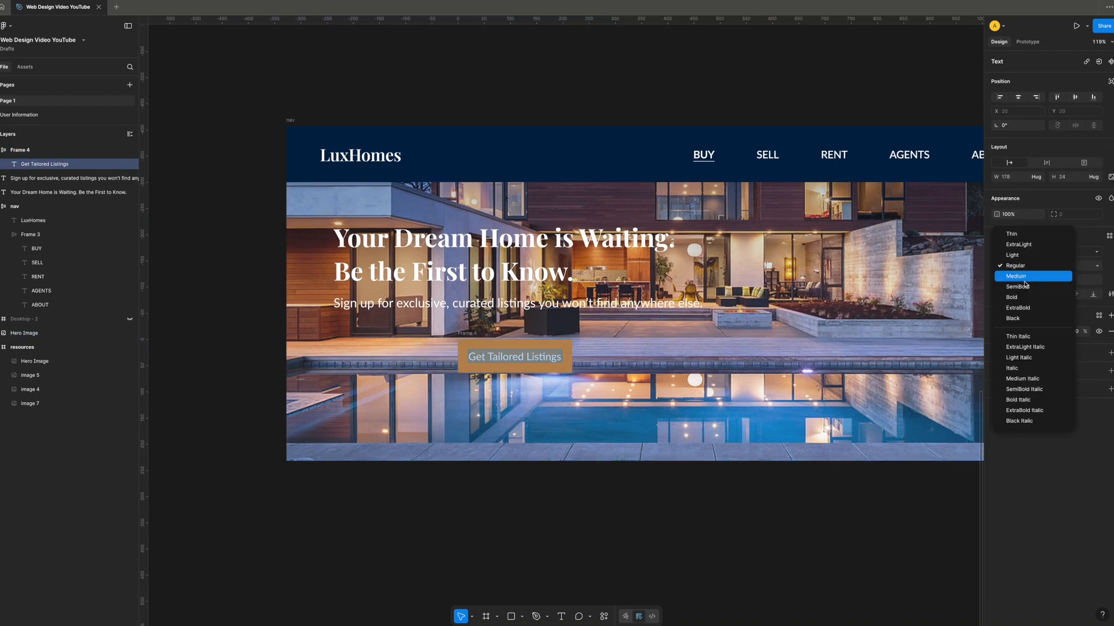
click(1026, 278)
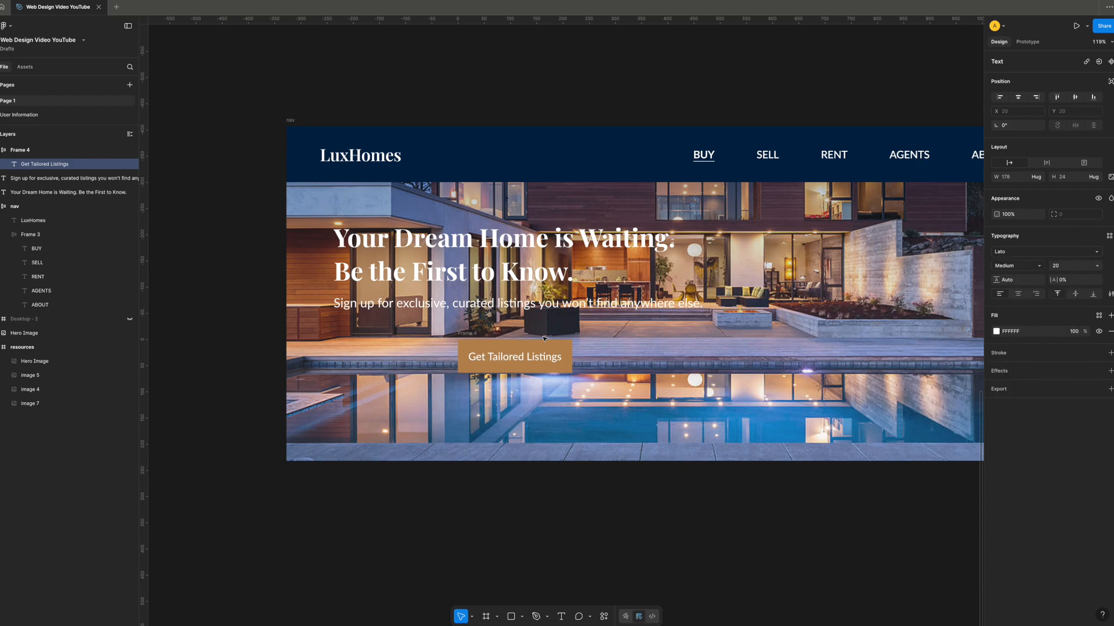
- Move the button horizontally so it sits beneath the start of the hero description
click(468, 334)
scroll(471, 337, up, 1)
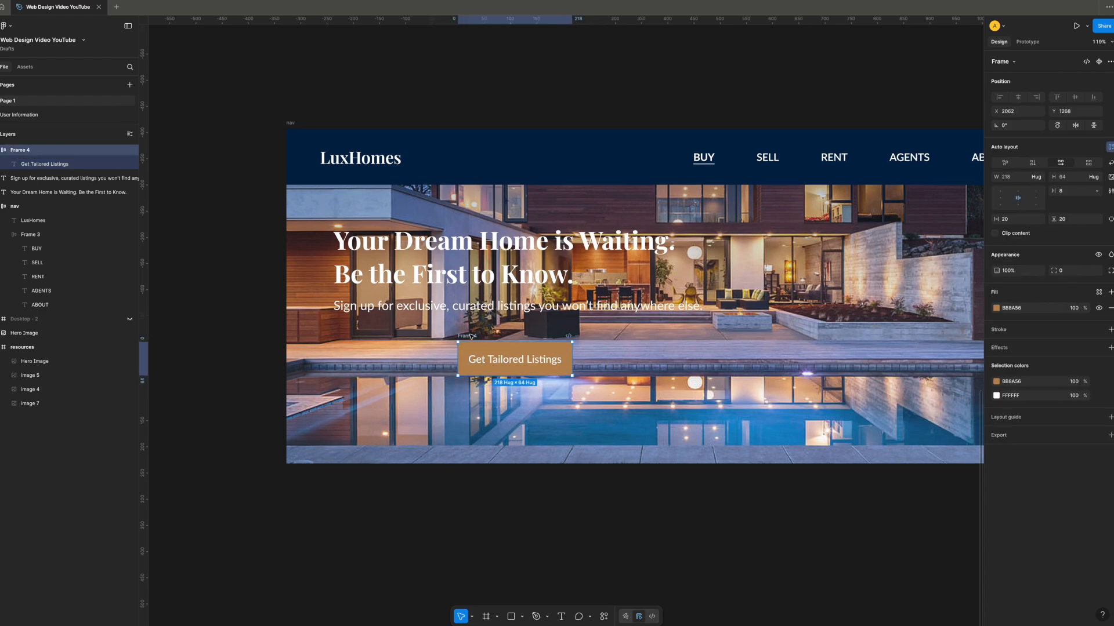
drag(469, 340, 359, 340)
- Group the hero heading and description in a vertical auto layout frame with a gap of 16
click(406, 288)
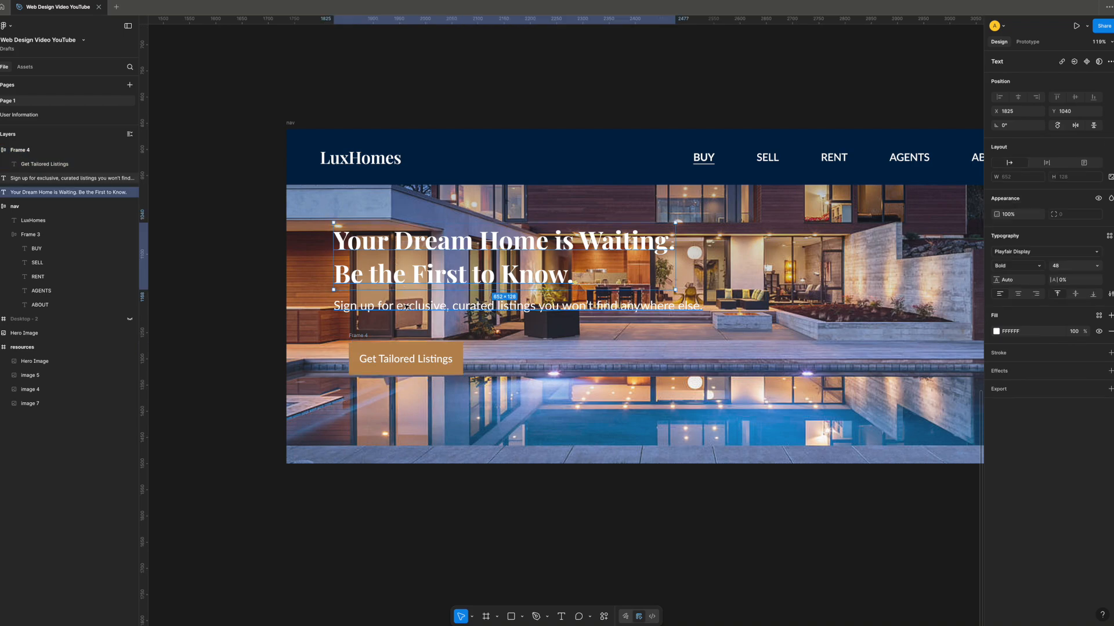
shift+click(404, 305)
key(shift+a)
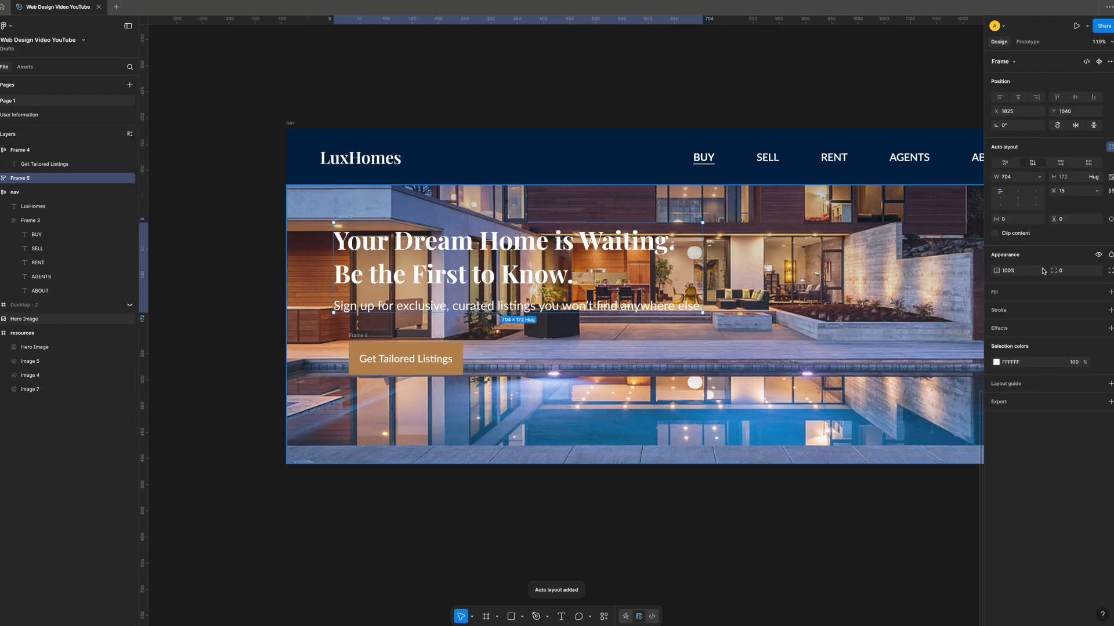
click(1078, 195)
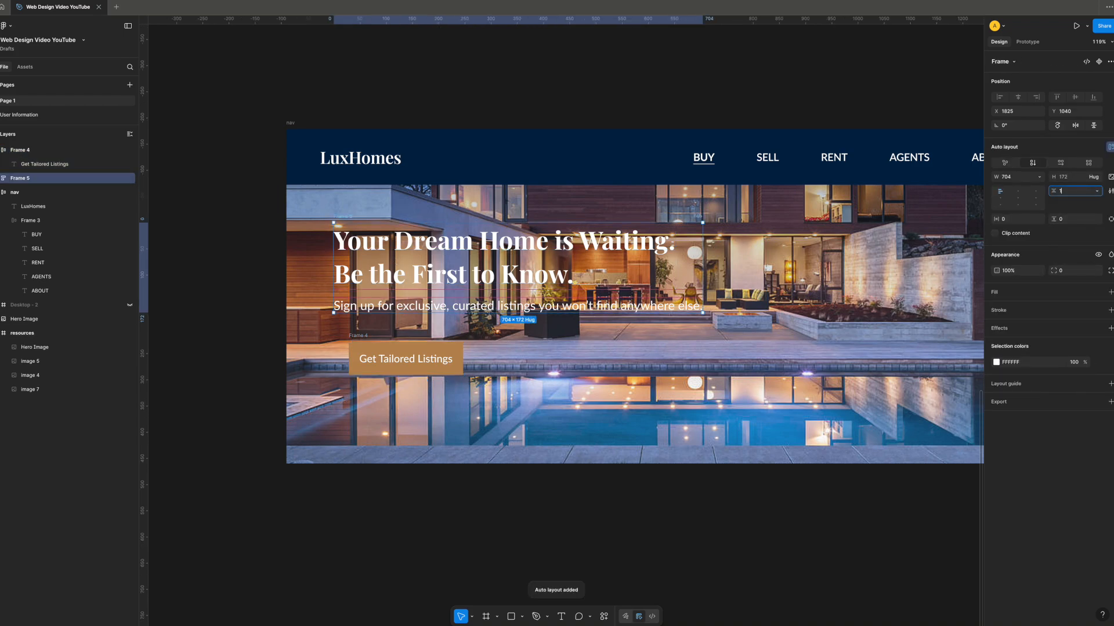
text(16)
key(Return)
- Combine the hero text frame and the button in a vertical auto layout frame with a gap of 24
shift+click(357, 338)
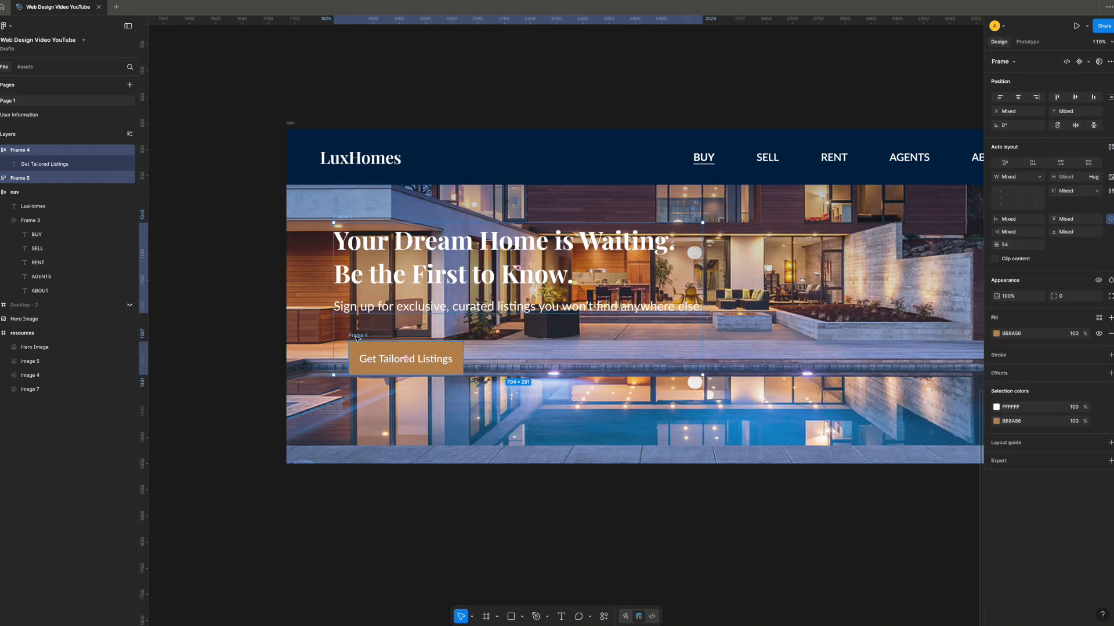
key(shift+a)
click(1072, 193)
text(24)
key(Return)
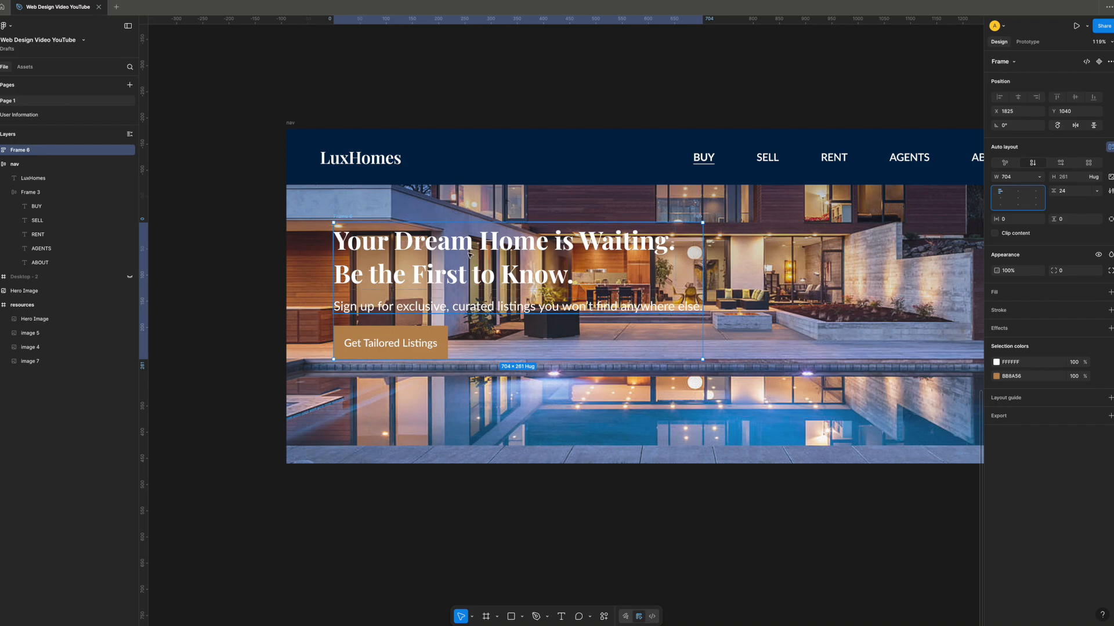
- Fill the combined hero content frame with the page's existing navy colour 012348
click(1111, 292)
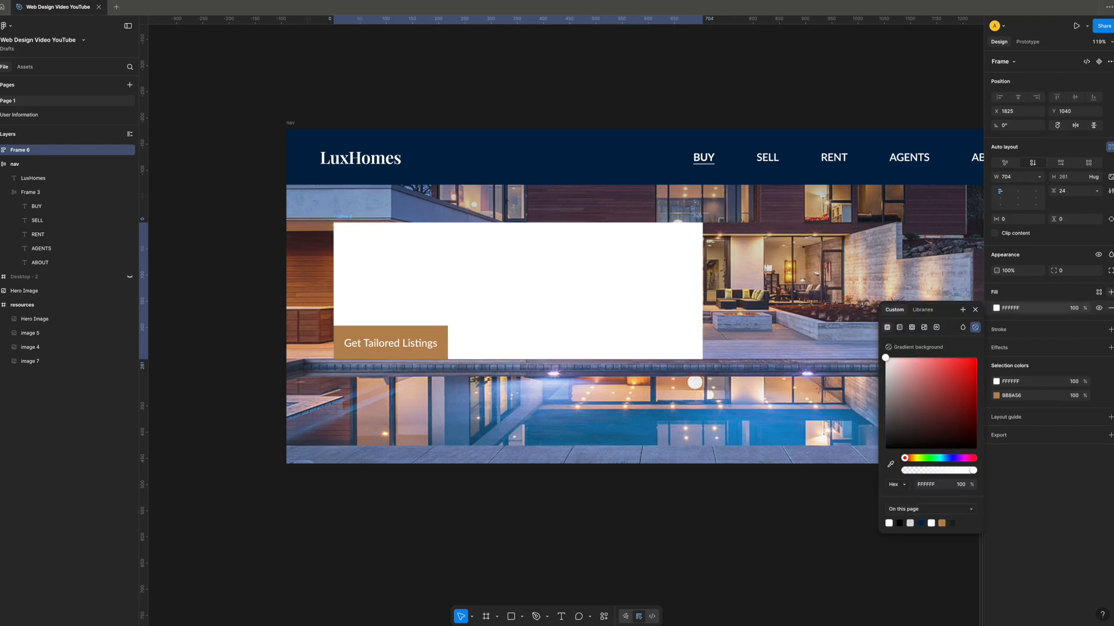
click(921, 523)
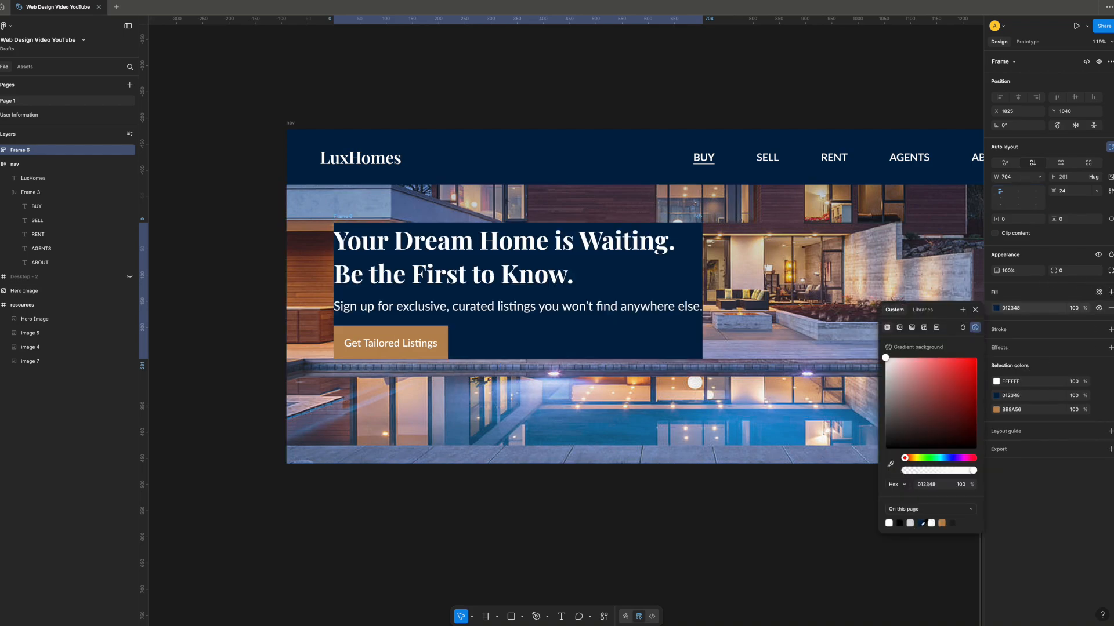
click(975, 309)
- Set the navy hero card's horizontal and vertical padding to 48 and move the card to X 1787, Y 1013
click(1017, 221)
text(48)
key(Tab)
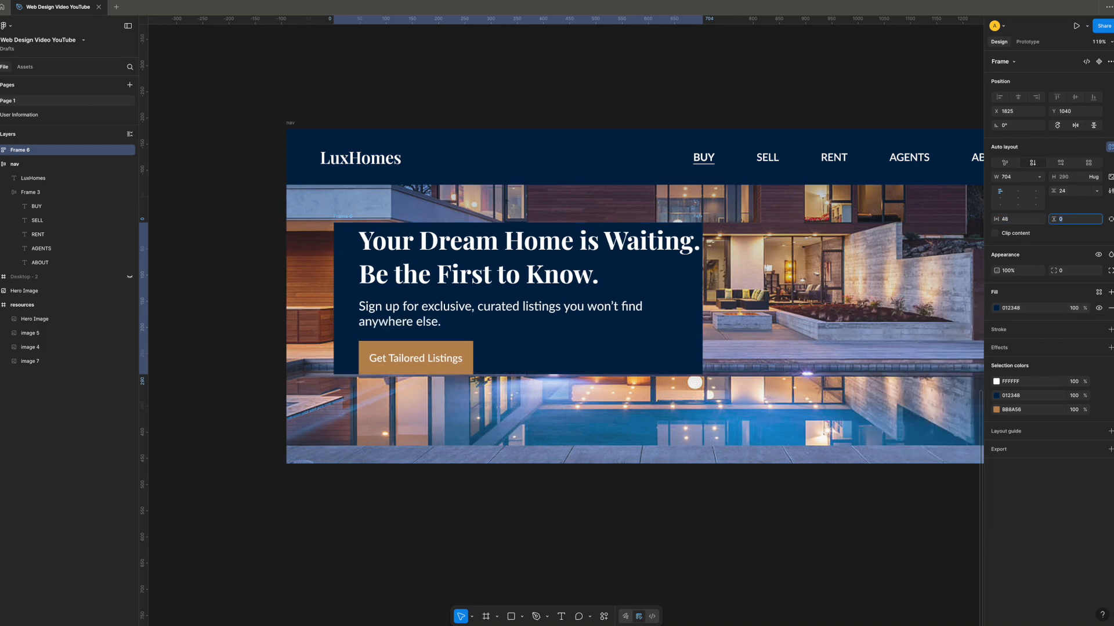
text(48)
key(Return)
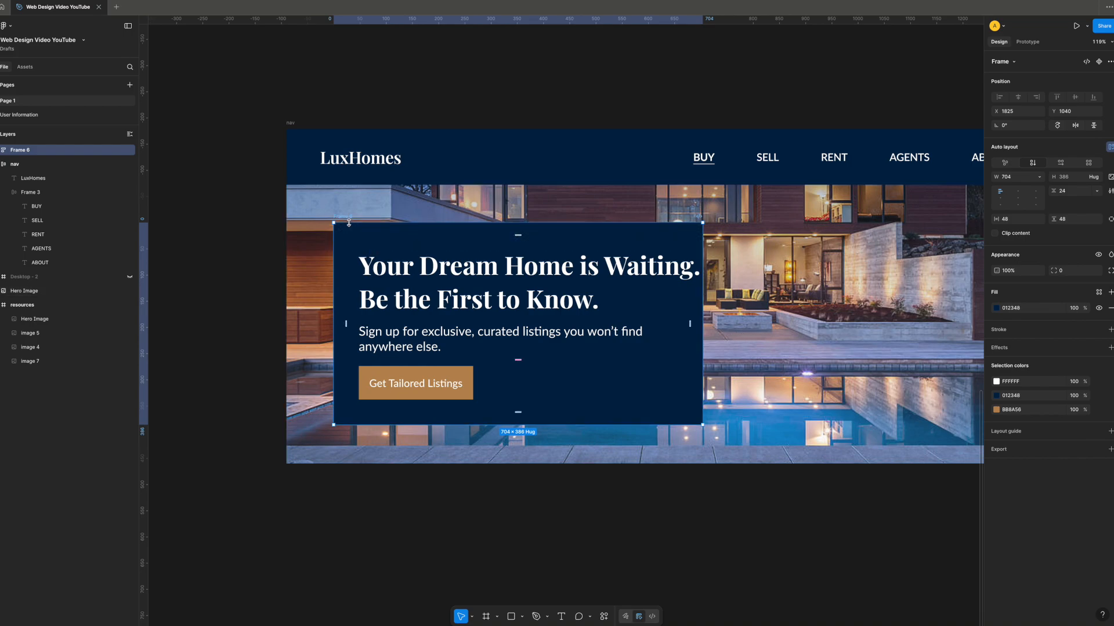
drag(348, 219, 291, 211)
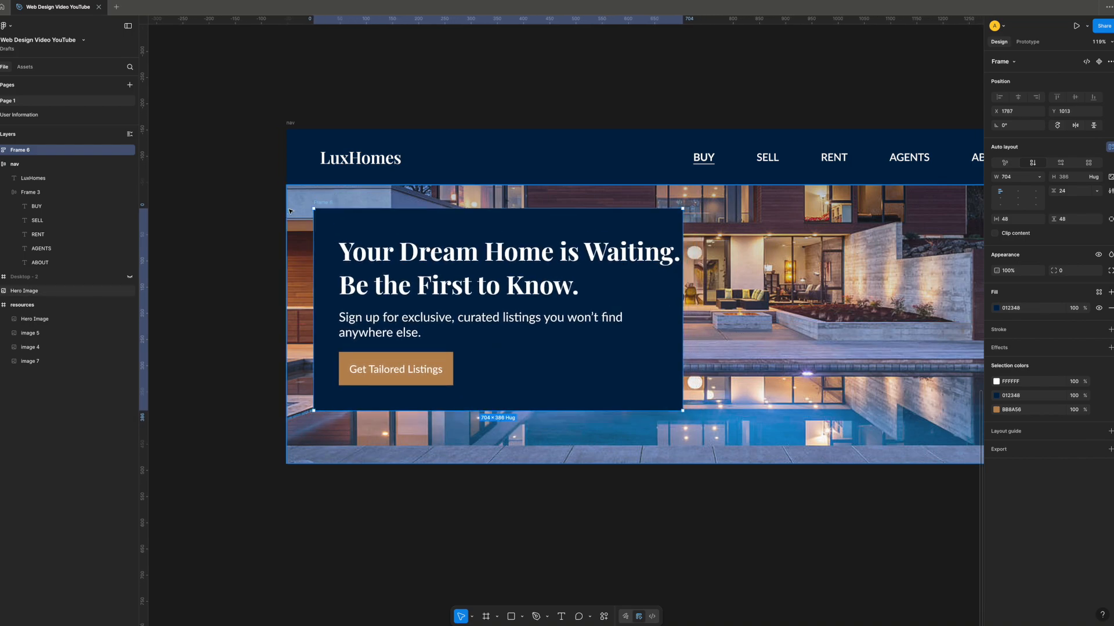
- Set the hero heading's width to fill its container inside the navy card
click(582, 273)
click(582, 273)
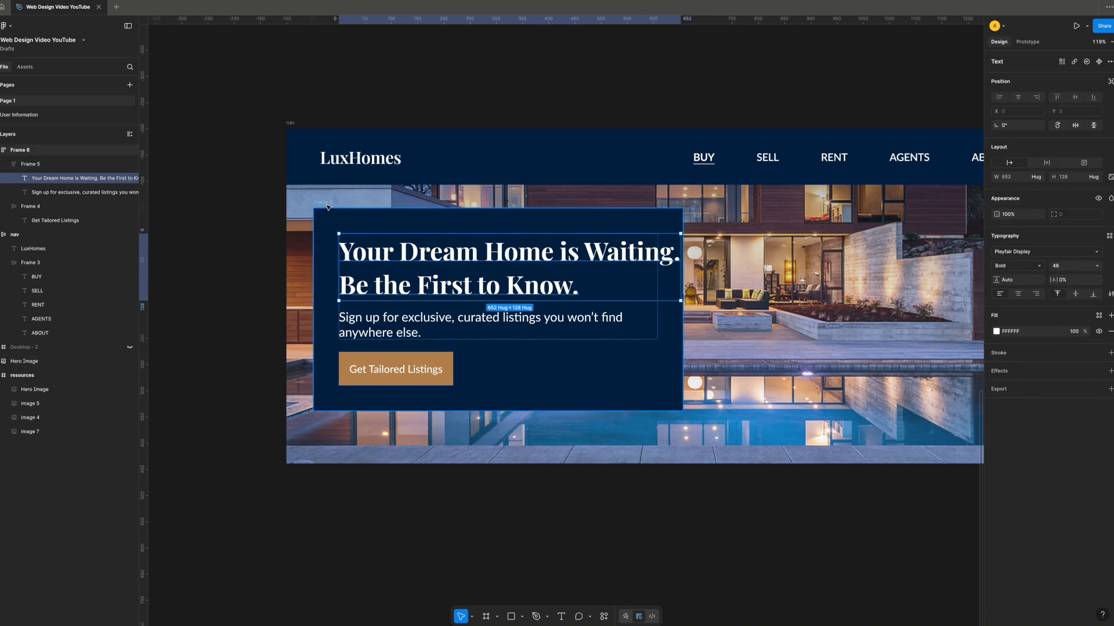
click(1042, 181)
click(1044, 193)
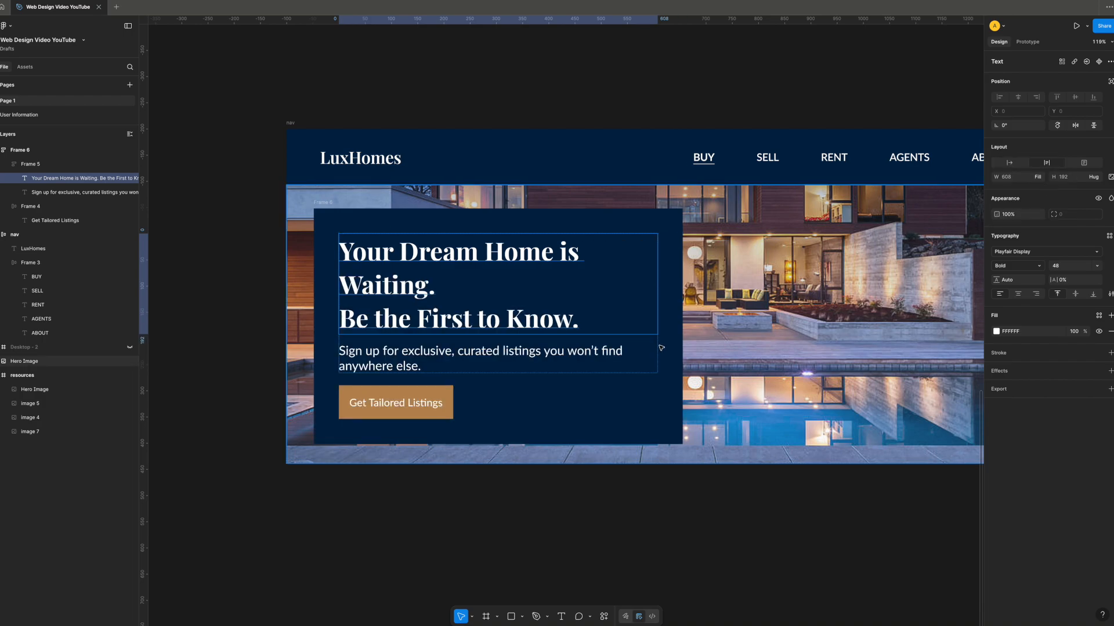
- Widen the navy hero card to a width of 842 and select the heading-and-description frame inside it
click(321, 208)
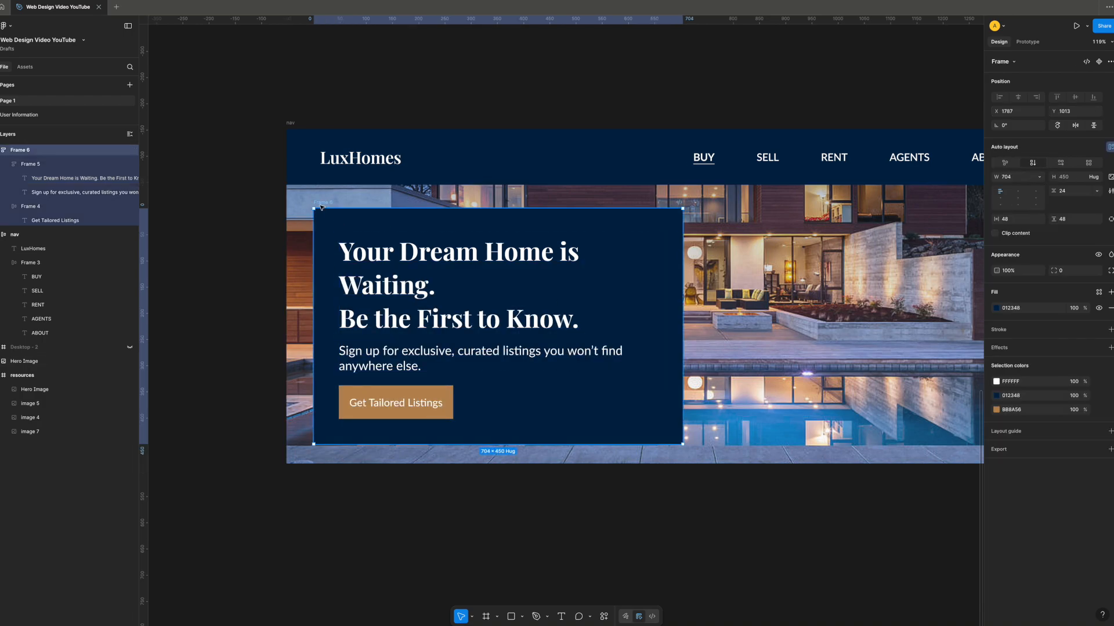
drag(683, 254, 755, 254)
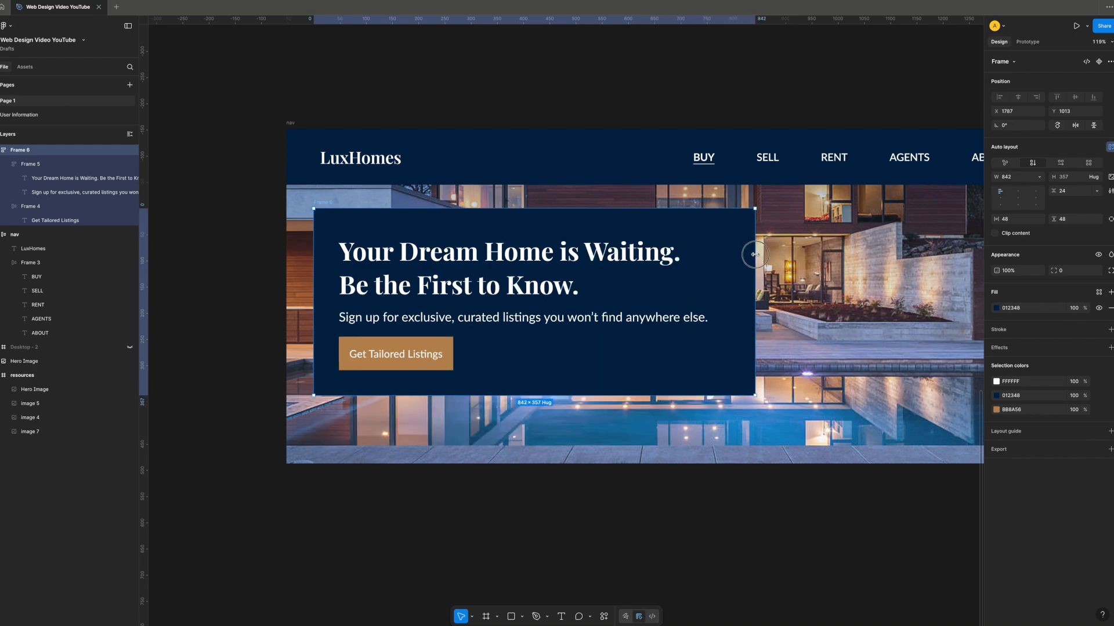
click(658, 240)
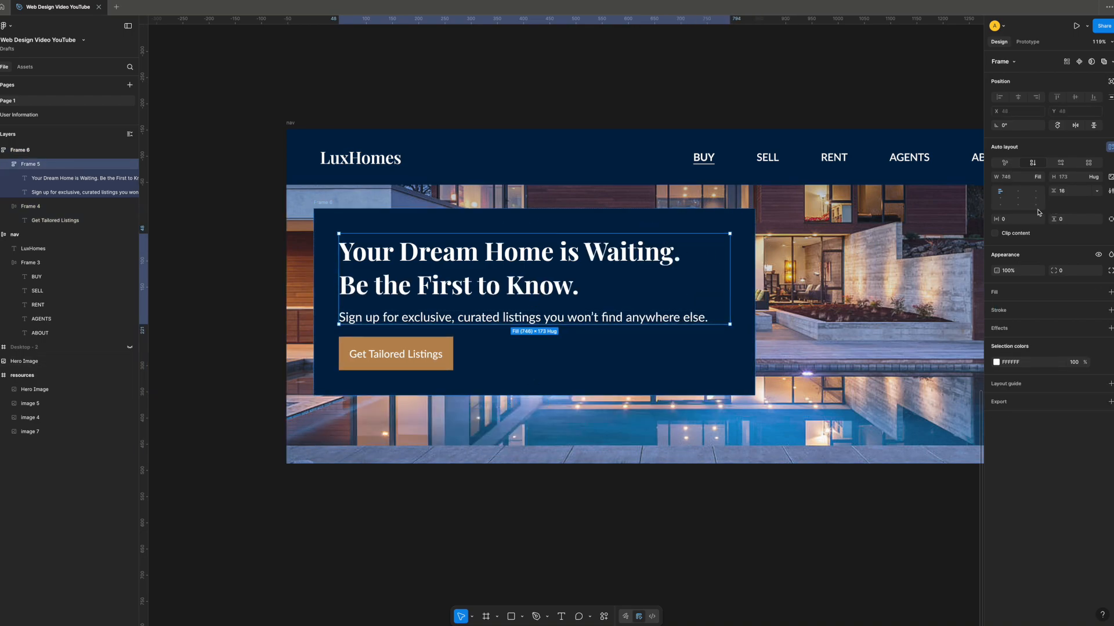
- Try to make the navy hero card's width hug its contents
click(325, 203)
click(1038, 177)
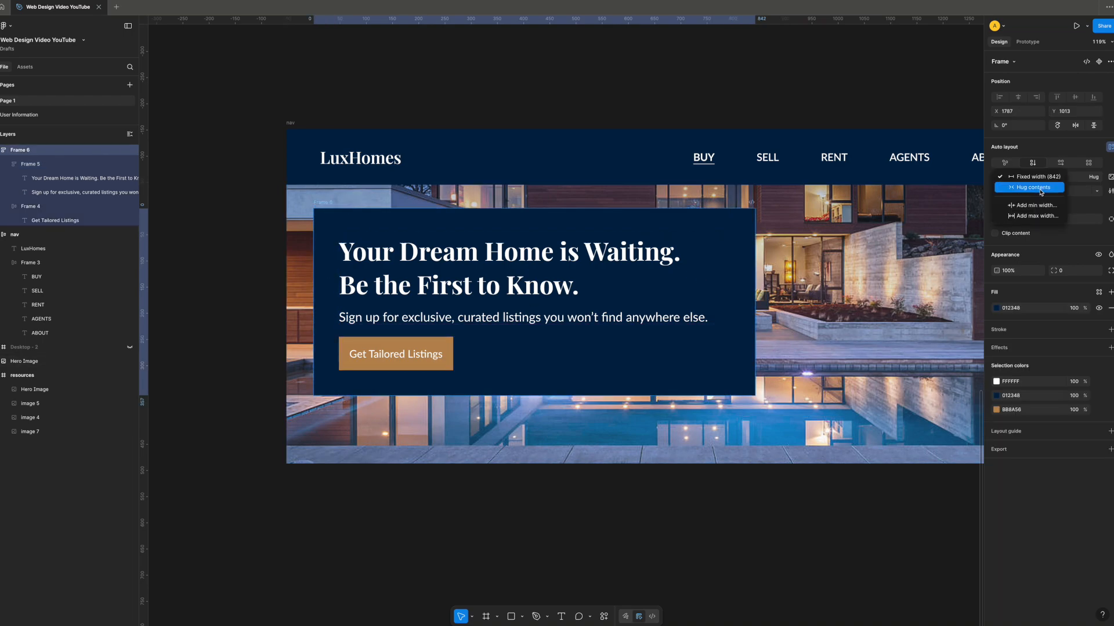
click(1040, 188)
key(super+z)
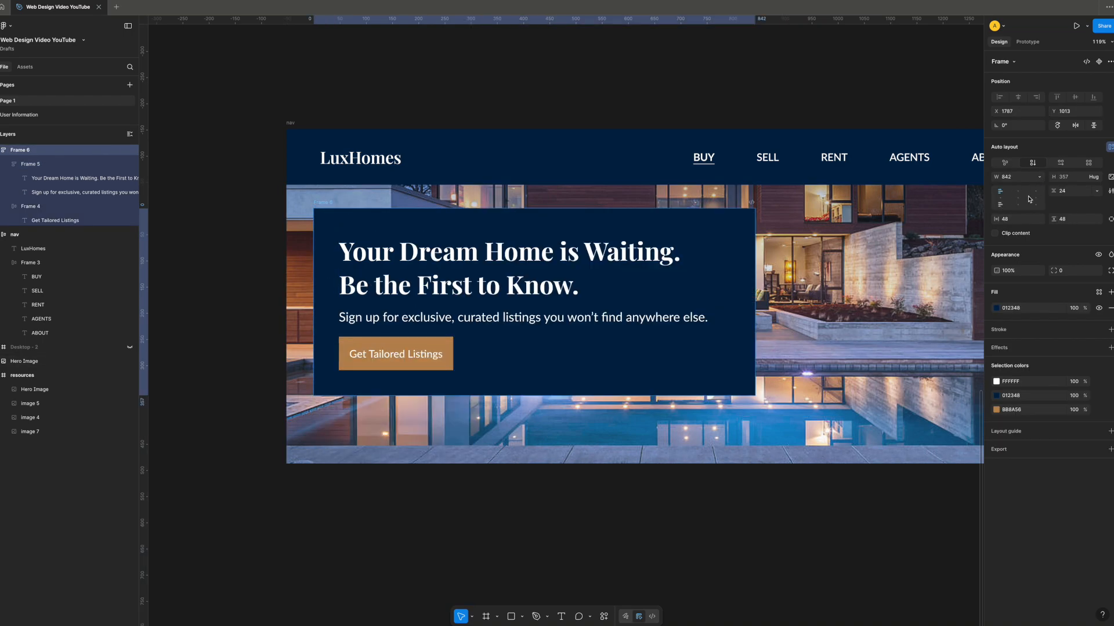
click(1039, 177)
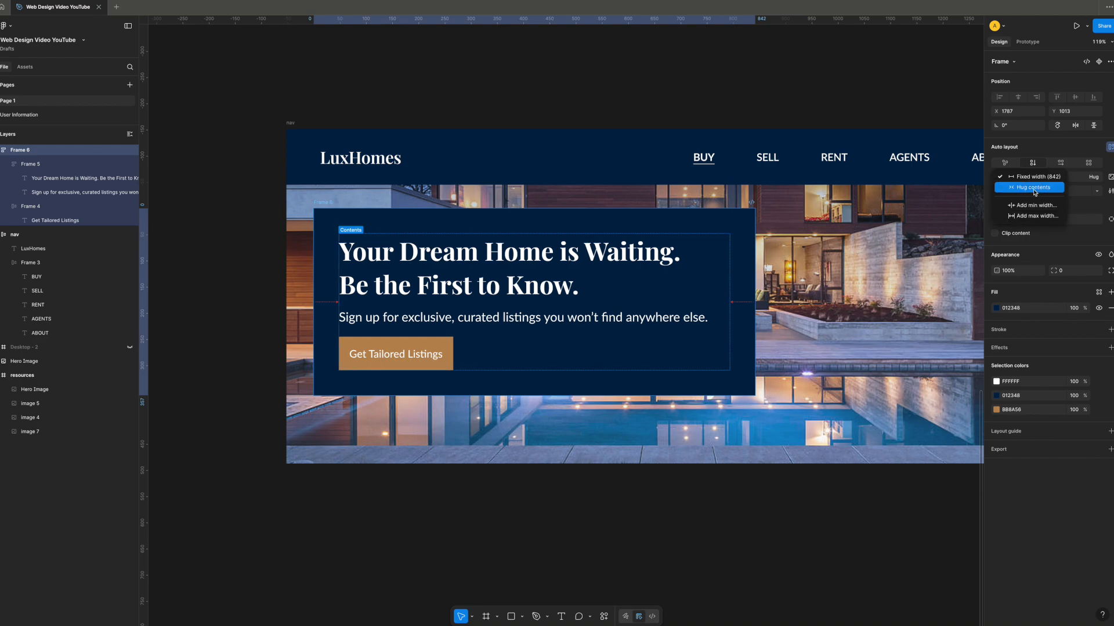
click(1033, 188)
scroll(811, 308, down, 2)
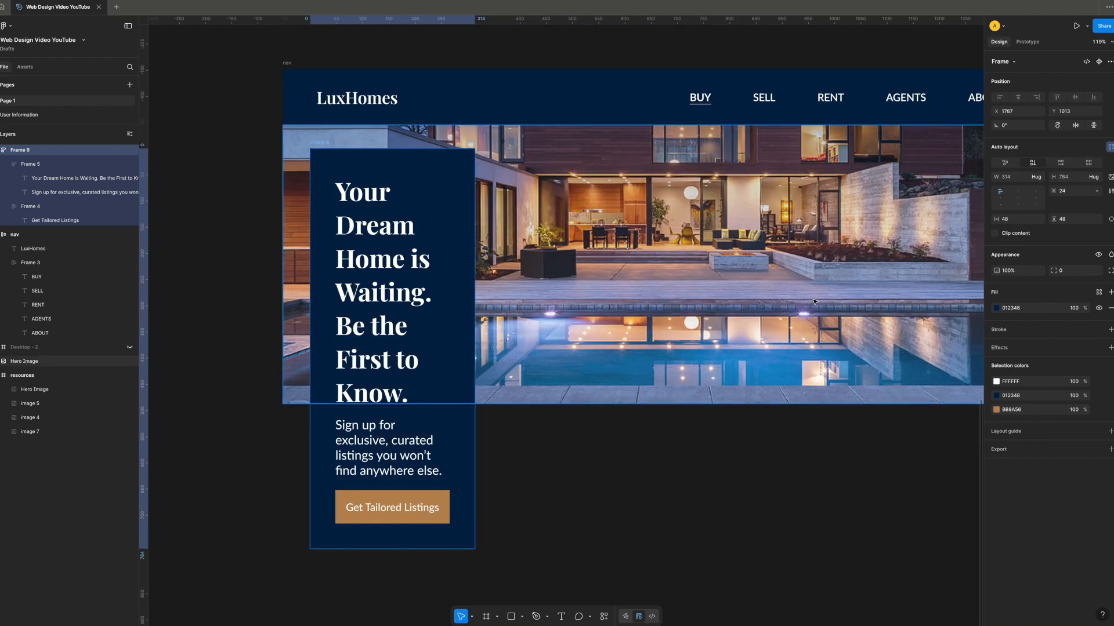
key(super+z)
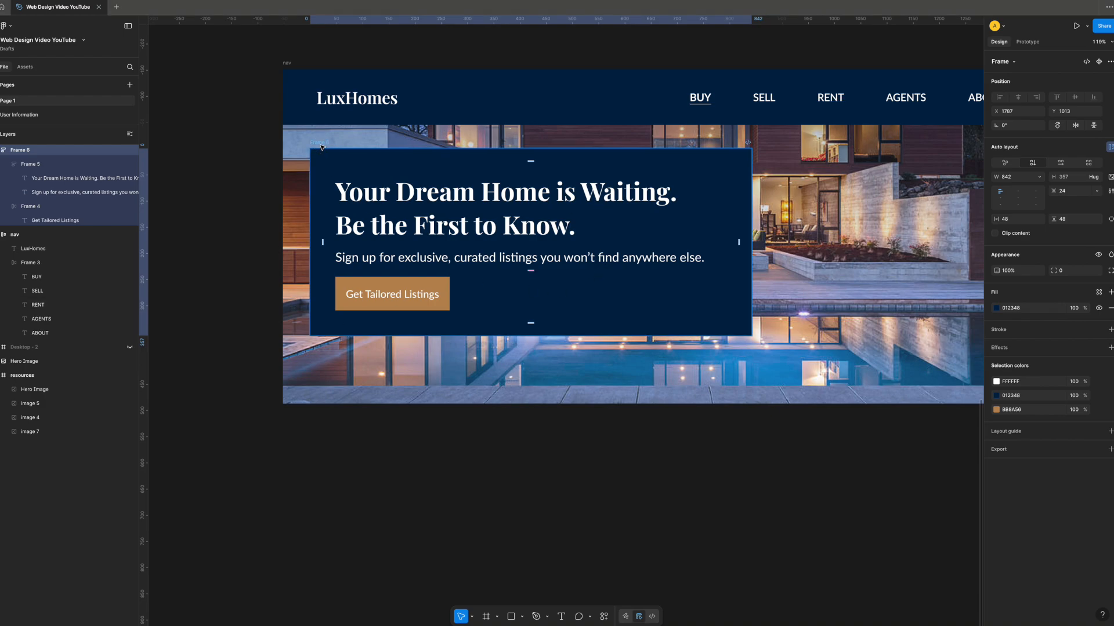
- Narrow the navy hero card to a width of 820 and further to 800
click(1021, 181)
text(820)
key(Return)
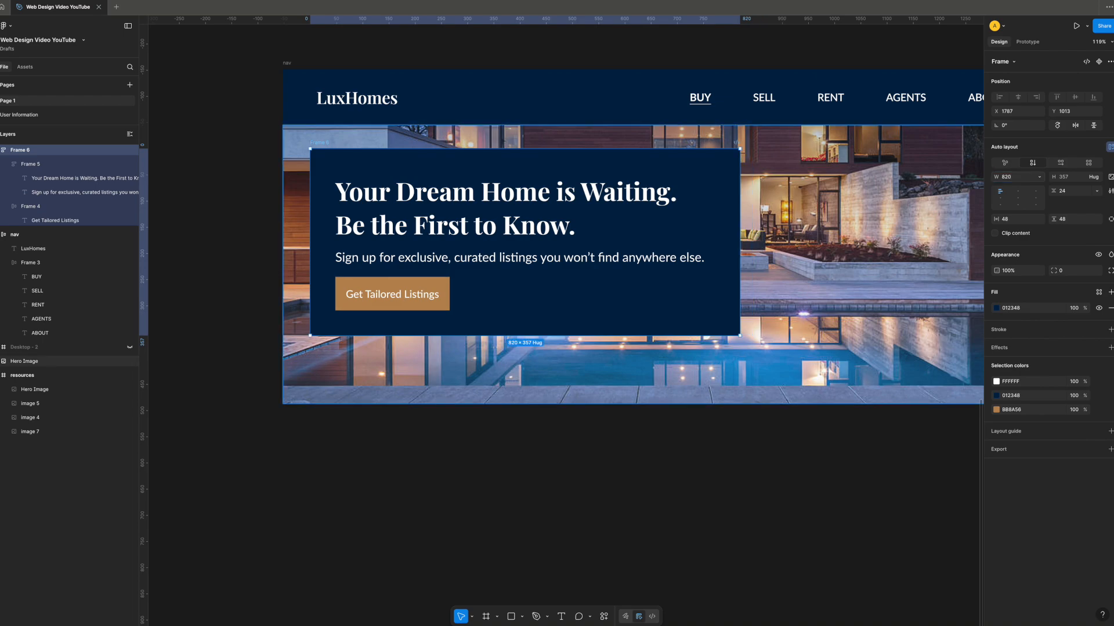
click(1014, 181)
text(800)
key(Return)
scroll(497, 286, left, 1)
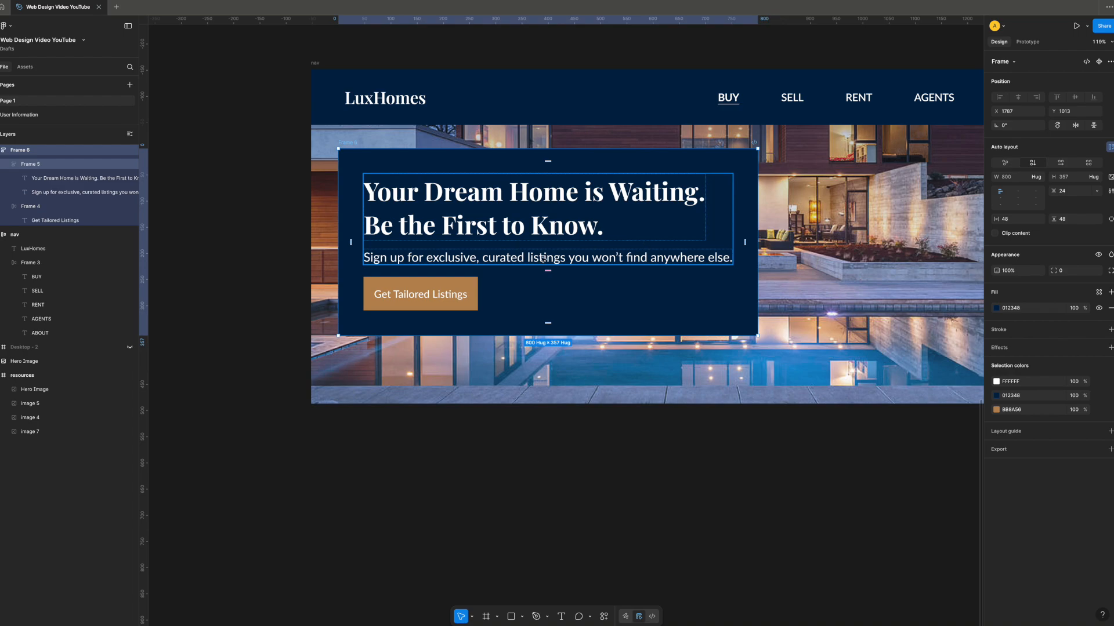
- Nudge the navy hero card horizontally to X 1799, leaving a 64 gap from the hero image's left edge
scroll(768, 270, right, 3)
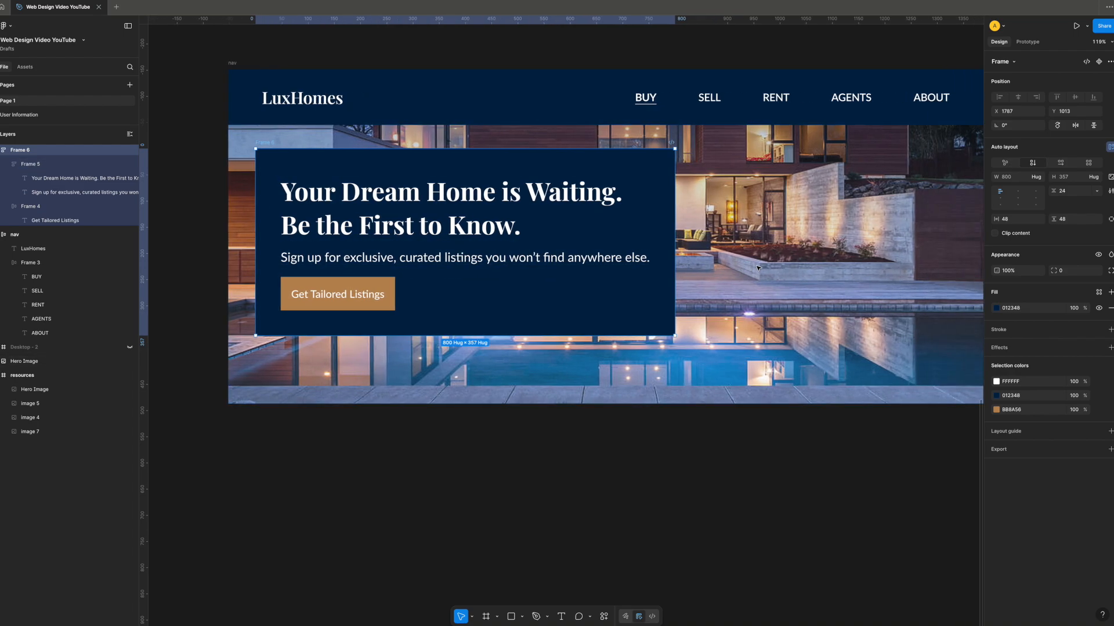
key(alt)
key(Right)
key(Right)
key(Right)
key(Right)
key(Right)
key(Right)
key(Right)
key(Right)
key(Right)
key(Right)
key(Right)
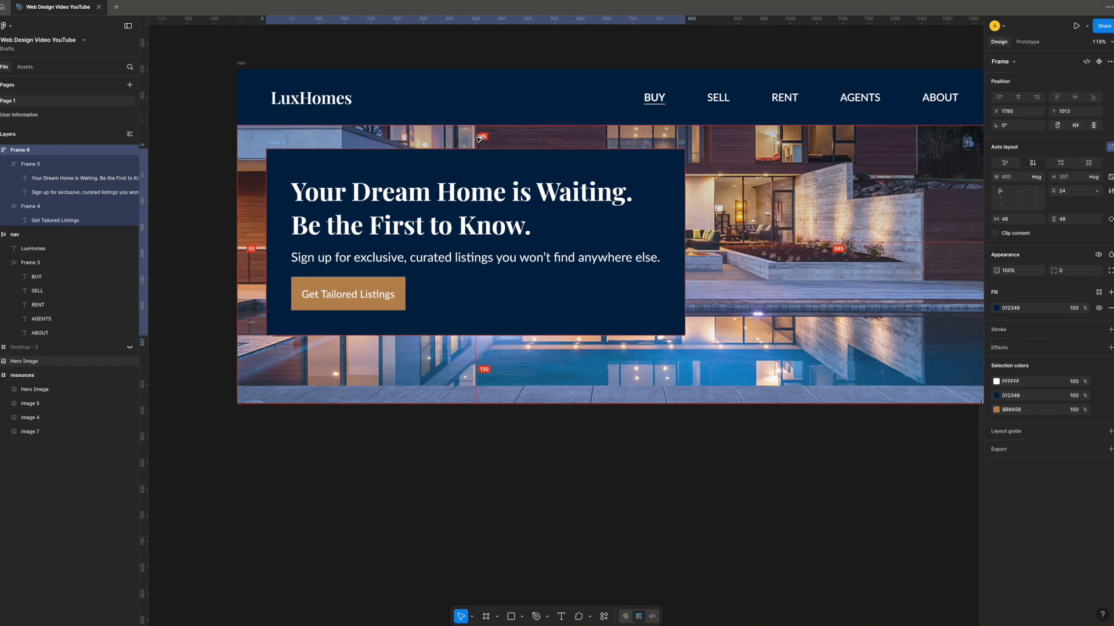
key(Right)
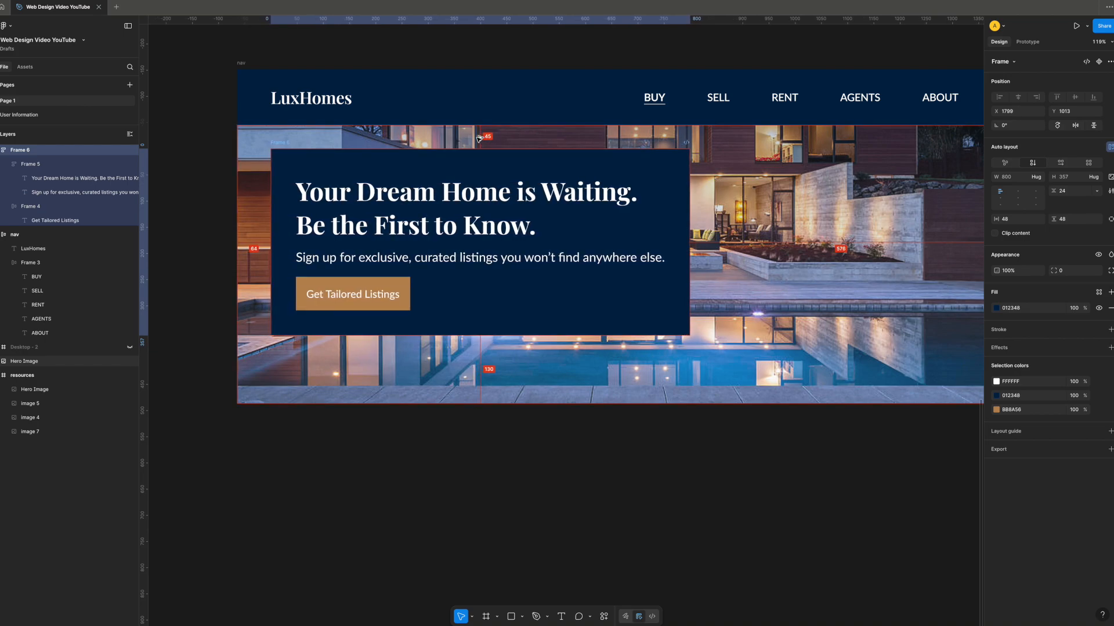
- Nudge the navy hero card vertically to Y 1018, leaving a gap of 50 beneath the navigation bar
key(Down)
key(Down)
key(Down)
key(Down)
key(Down)
key(Down)
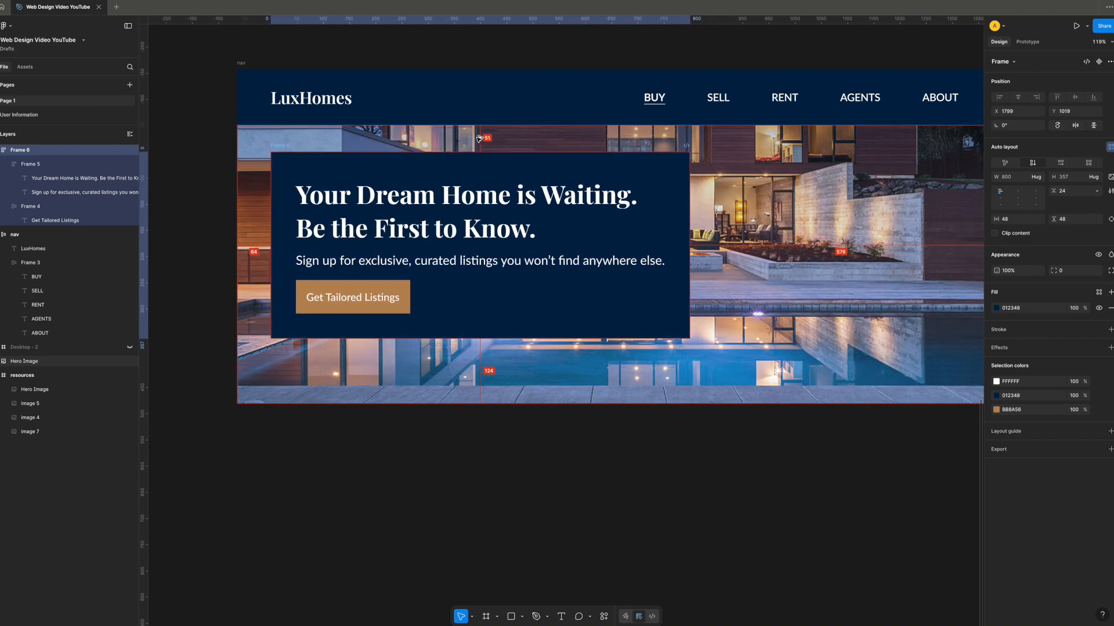
key(Up)
- Examine the whole navigation bar and hero section with the card in place, with nothing selected
scroll(616, 293, down, 2)
scroll(621, 325, up, 2)
scroll(631, 335, up, 3)
scroll(631, 335, down, 5)
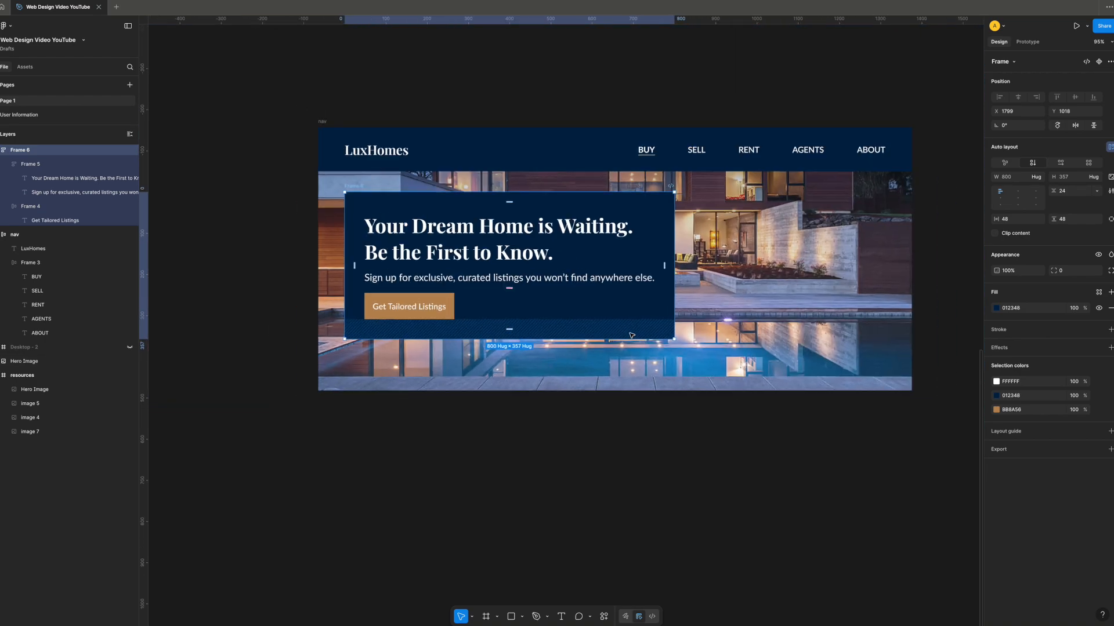
scroll(754, 333, up, 2)
click(789, 331)
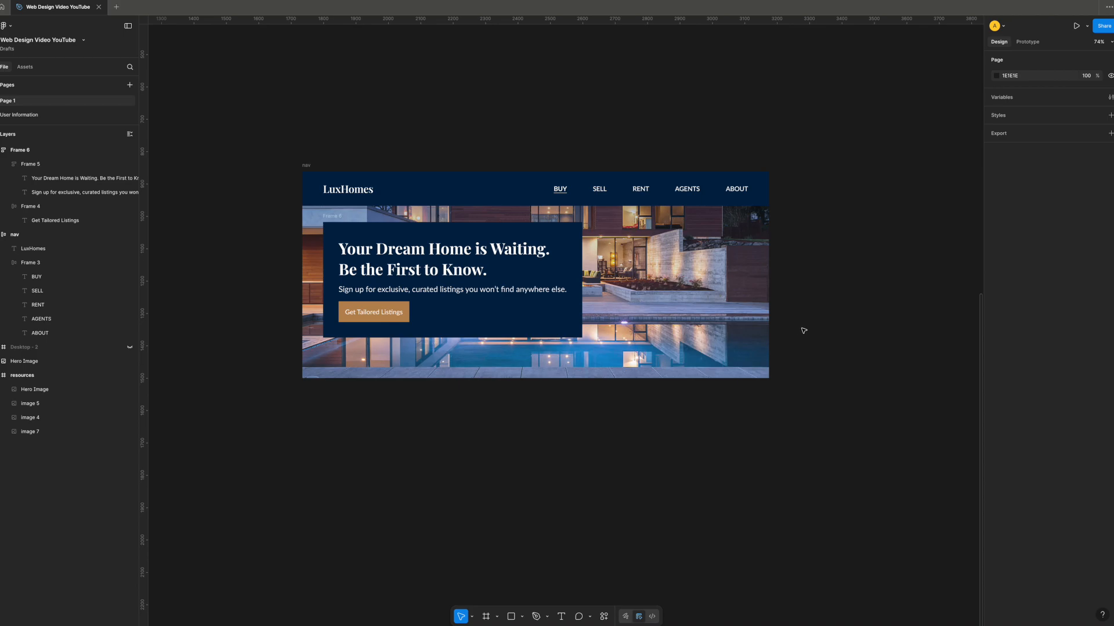
scroll(680, 322, up, 2)
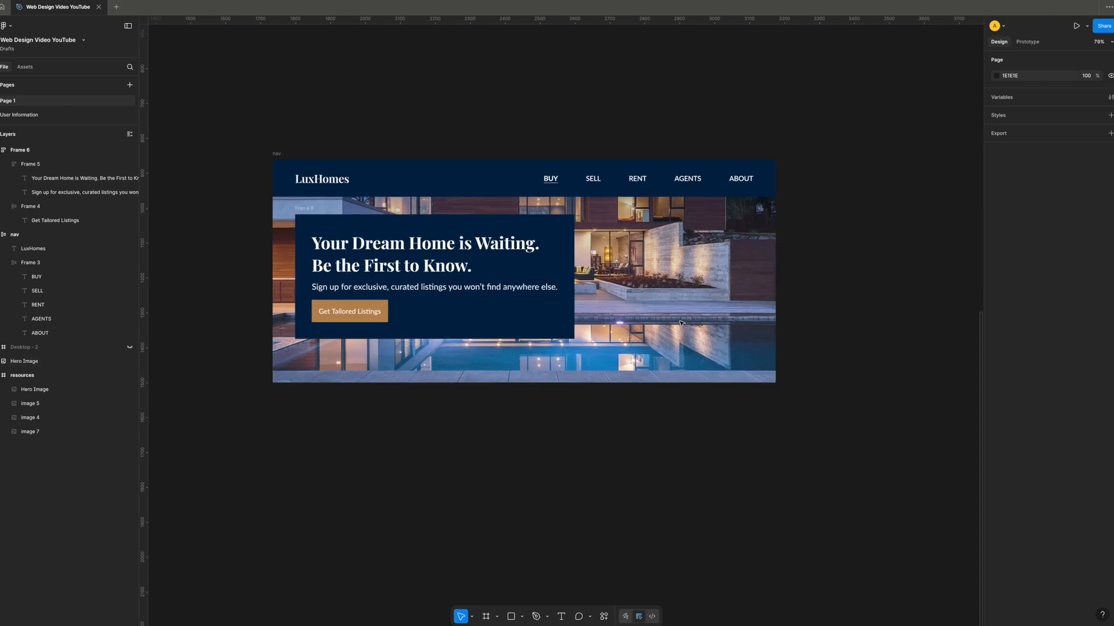
scroll(681, 324, left, 2)
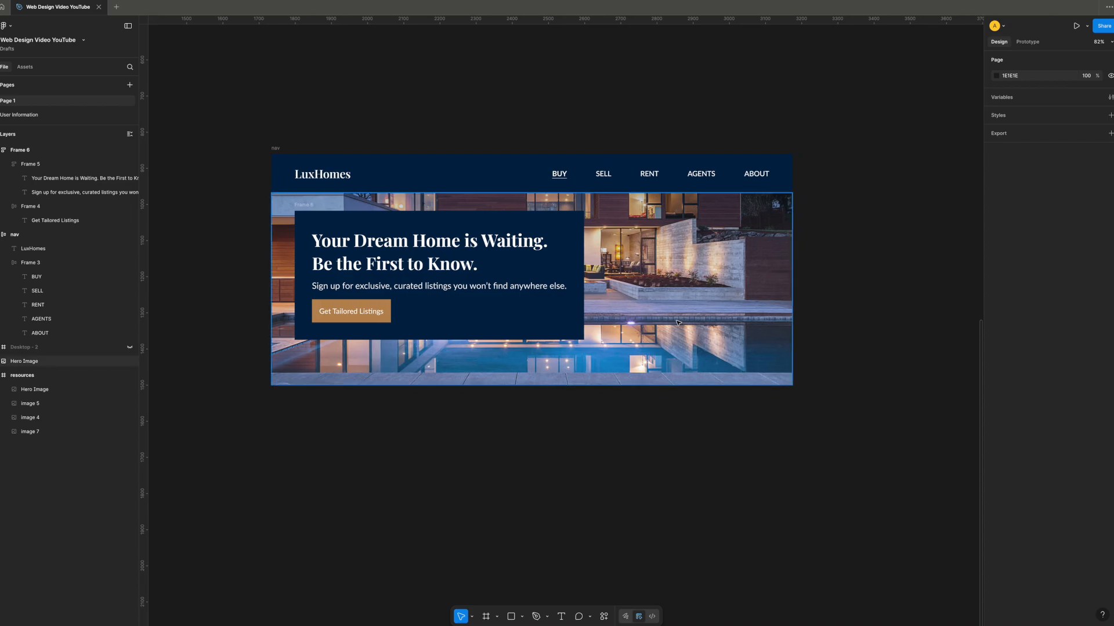
scroll(670, 329, down, 2)
scroll(670, 329, left, 1)
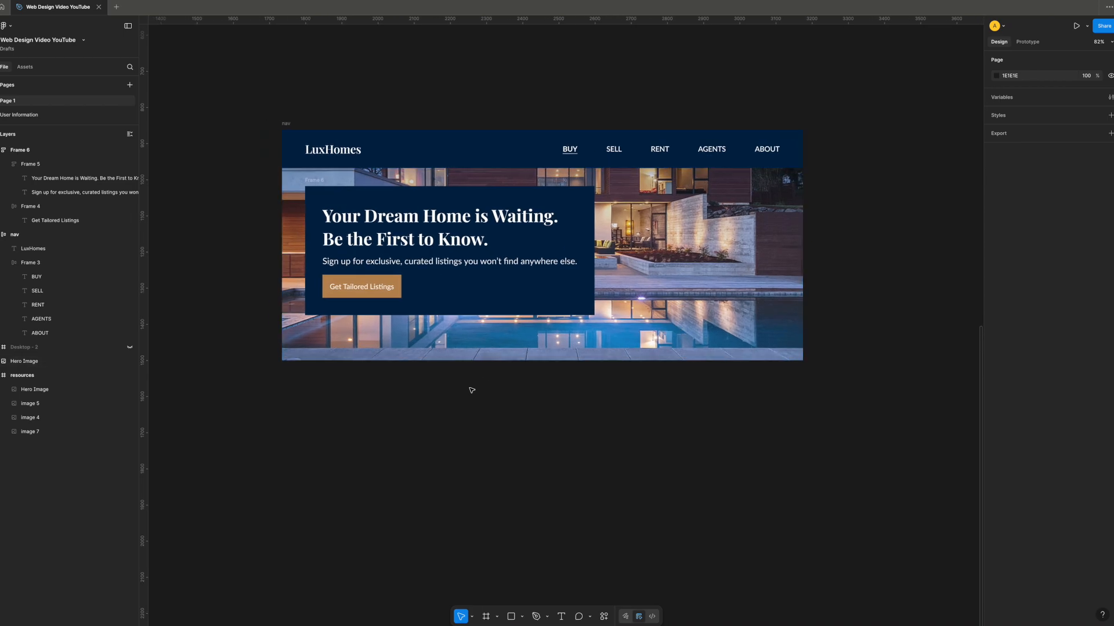
- Rename the frame holding the Get Tailored Listings button as cta
click(314, 184)
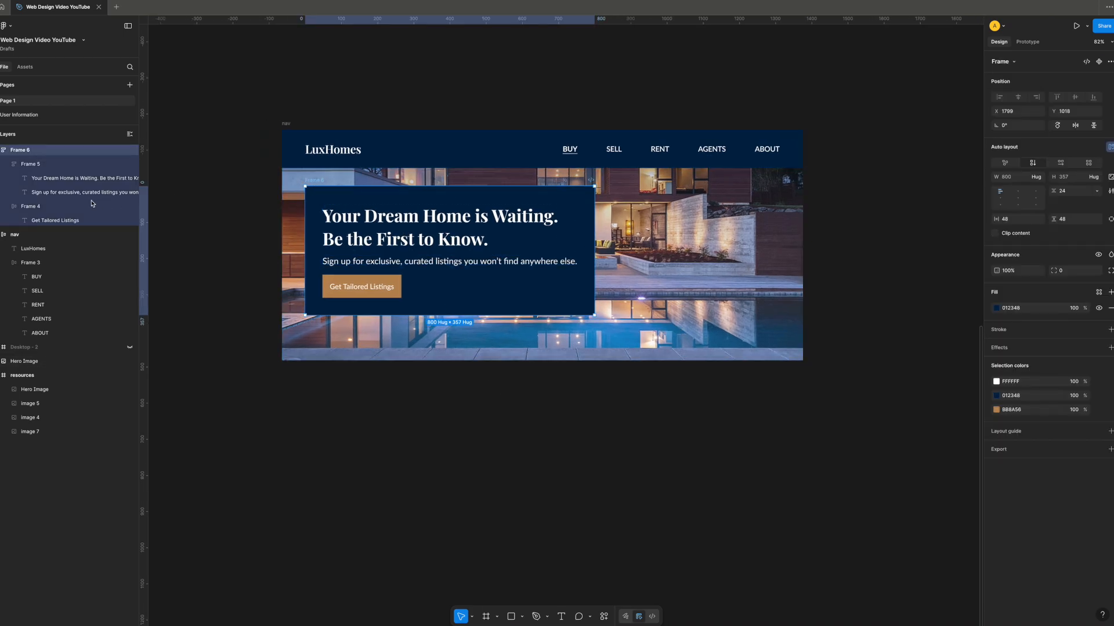
click(3, 210)
double_click(30, 206)
text(cta)
- Rename the heading-and-description frame as heading and desc, and collapse both inner frames of the hero card
double_click(23, 164)
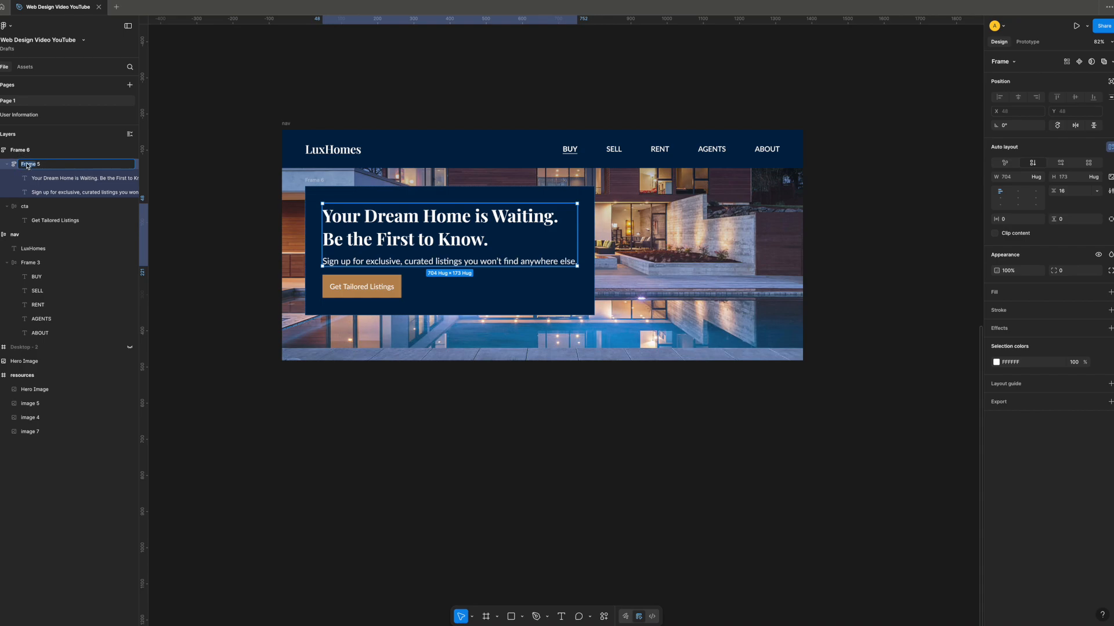
text(heading and desc)
key(Return)
click(7, 164)
click(7, 179)
- Rename the navy hero card's frame as main
double_click(18, 150)
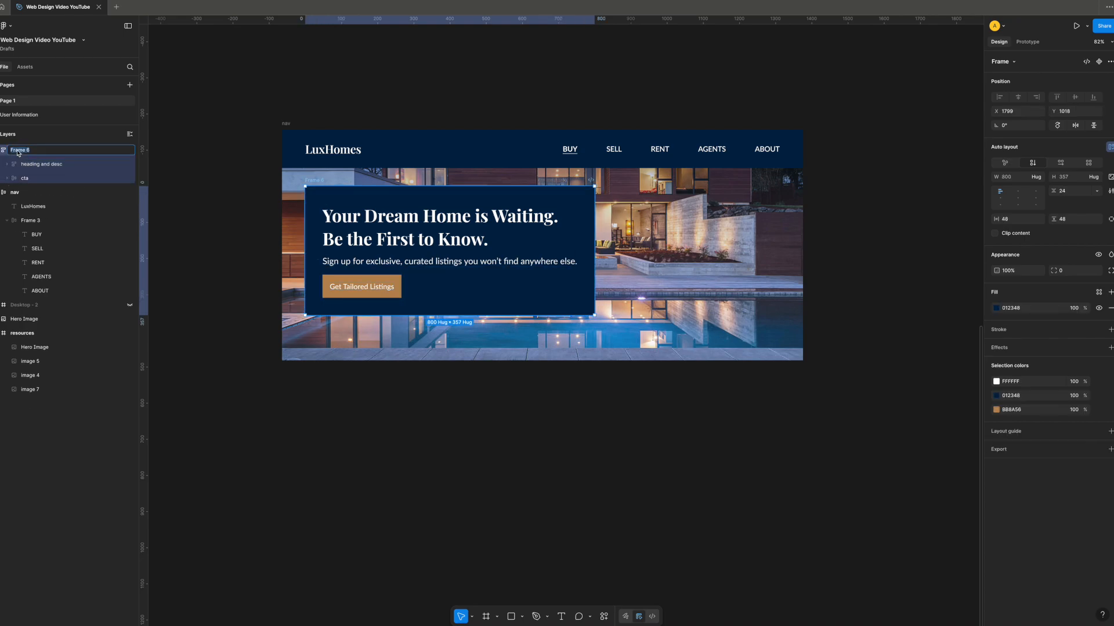
text(m)
key(Return)
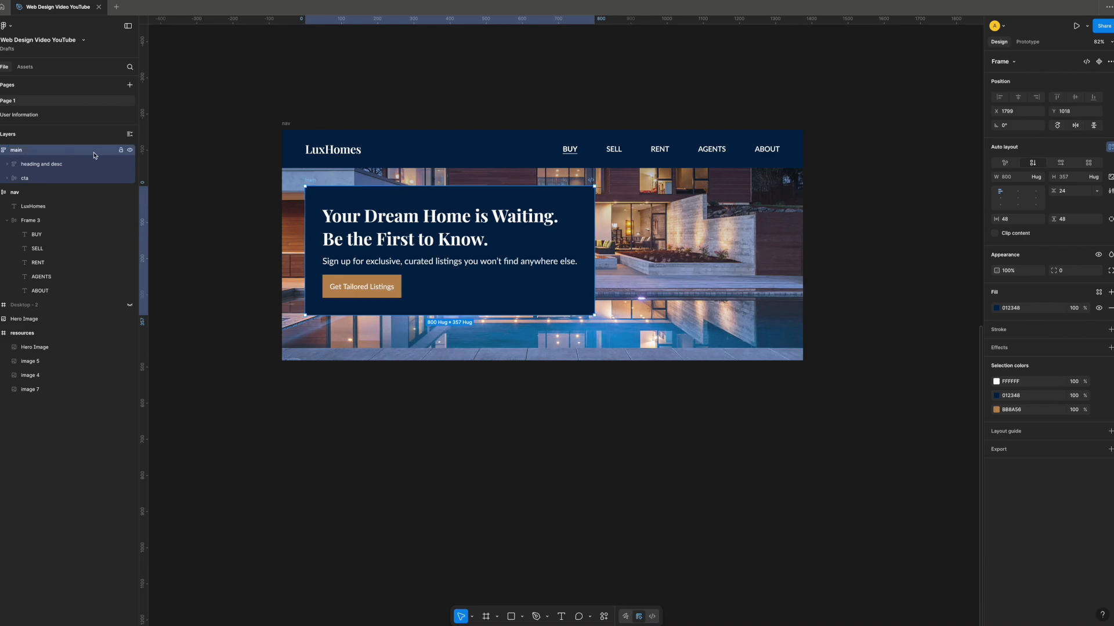
- Wrap the main and nav frames together in a new frame
click(4, 150)
shift+click(5, 164)
right_click(34, 154)
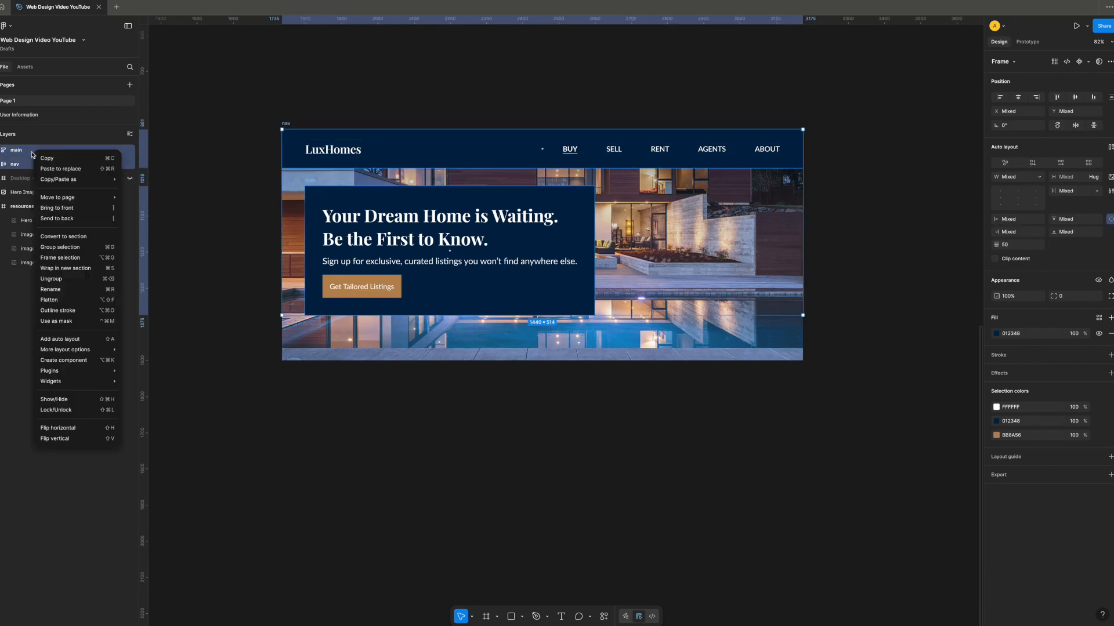
click(81, 261)
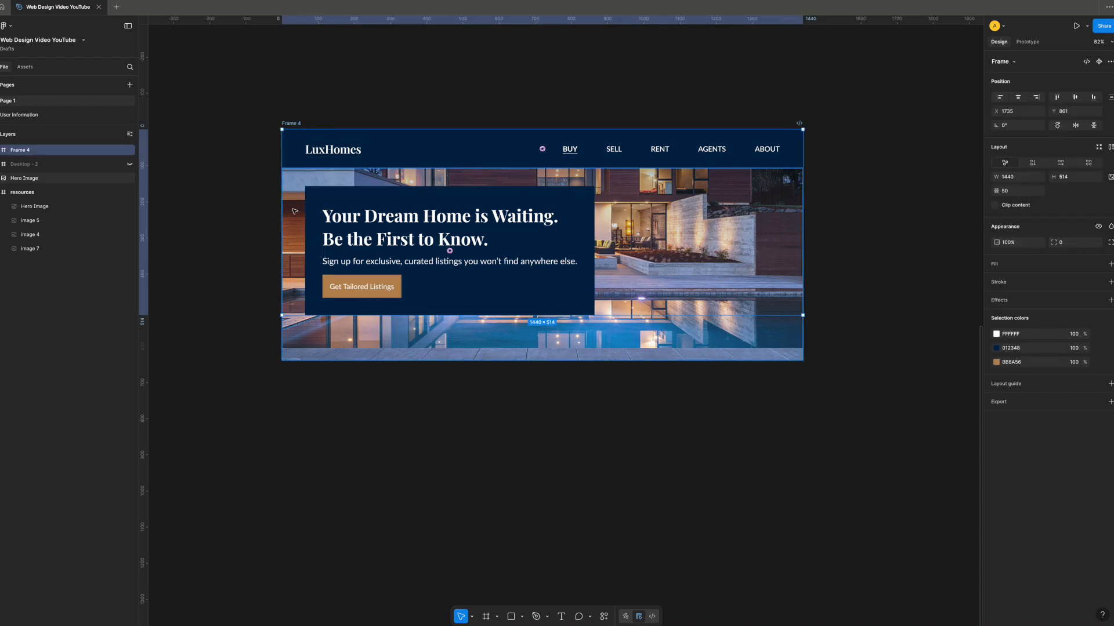
- Rename the new frame around main and nav as landing page and deselect it
click(395, 334)
key(Escape)
click(396, 259)
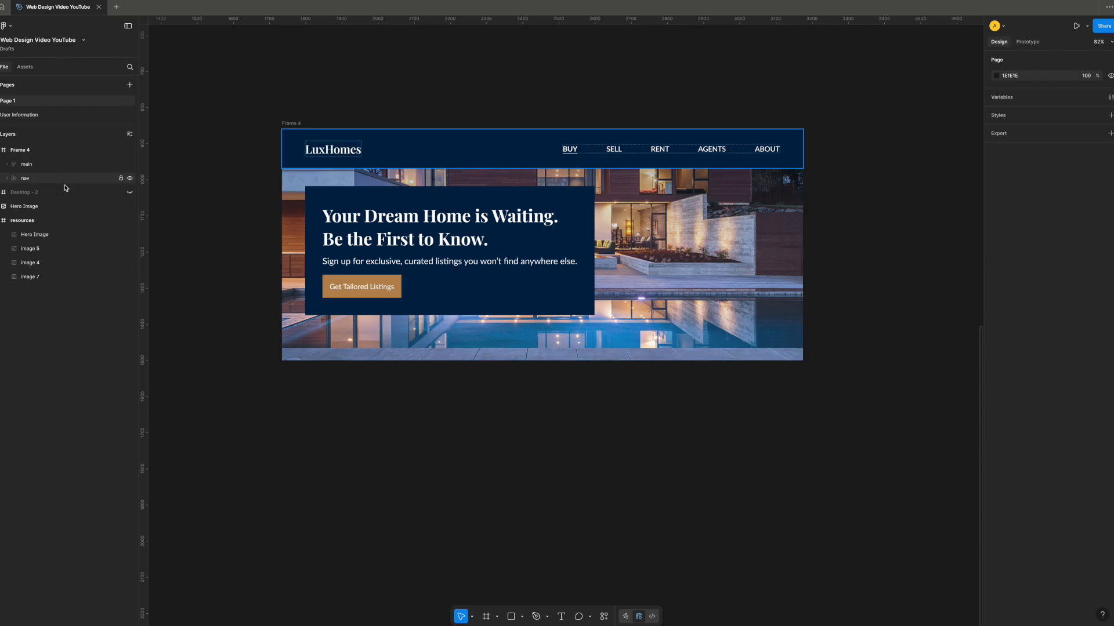
double_click(28, 152)
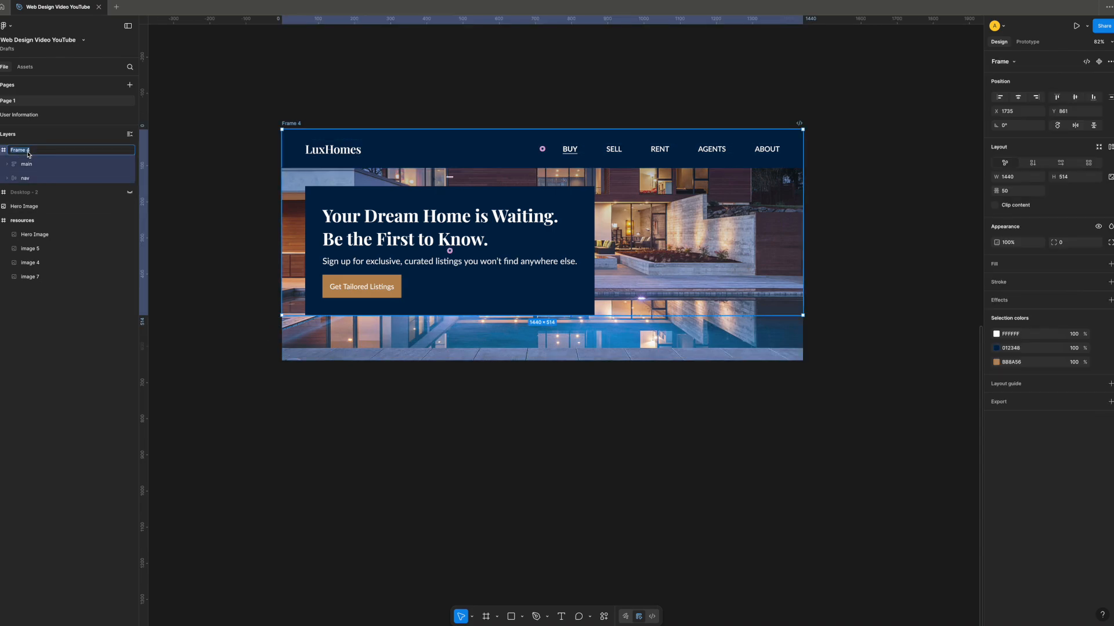
text(landing page)
key(Return)
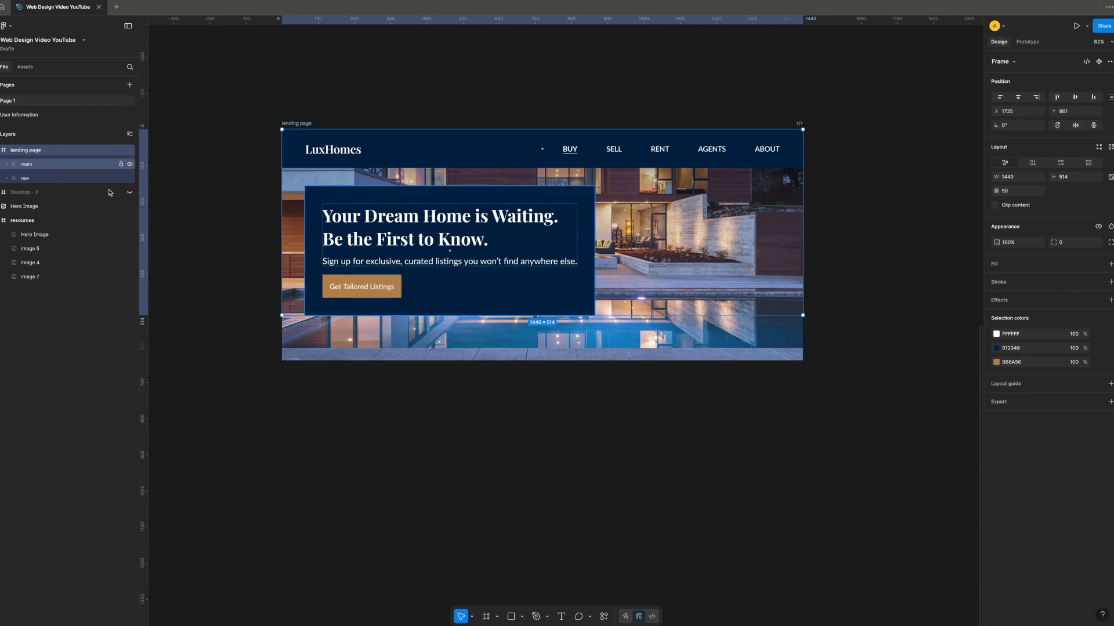
click(188, 108)
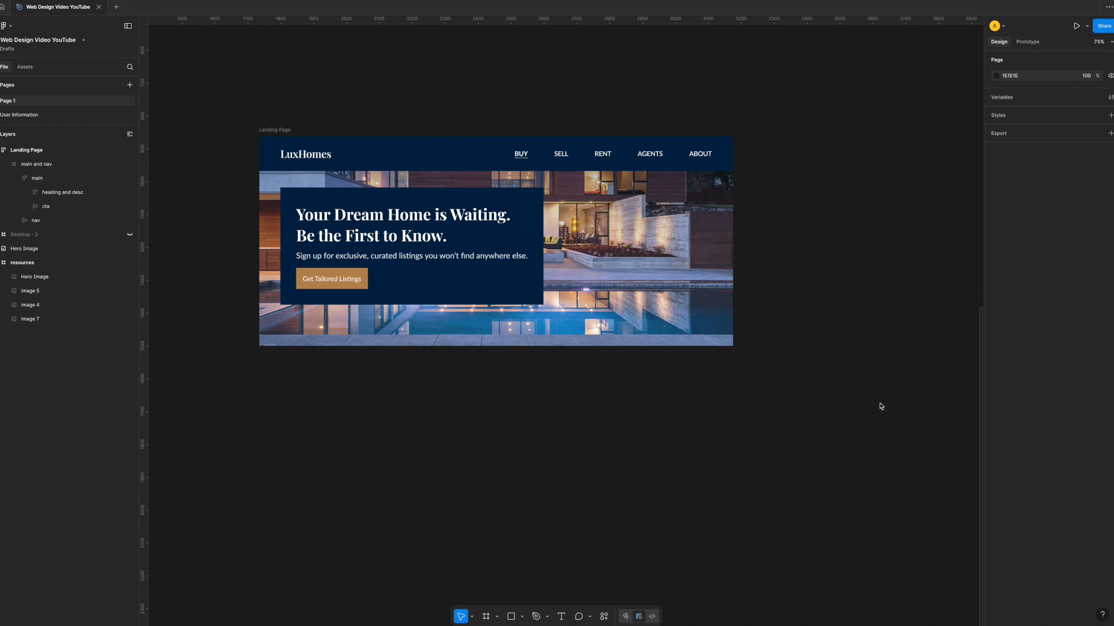
- Add a white FFFFFF fill to the Landing Page frame
click(32, 251)
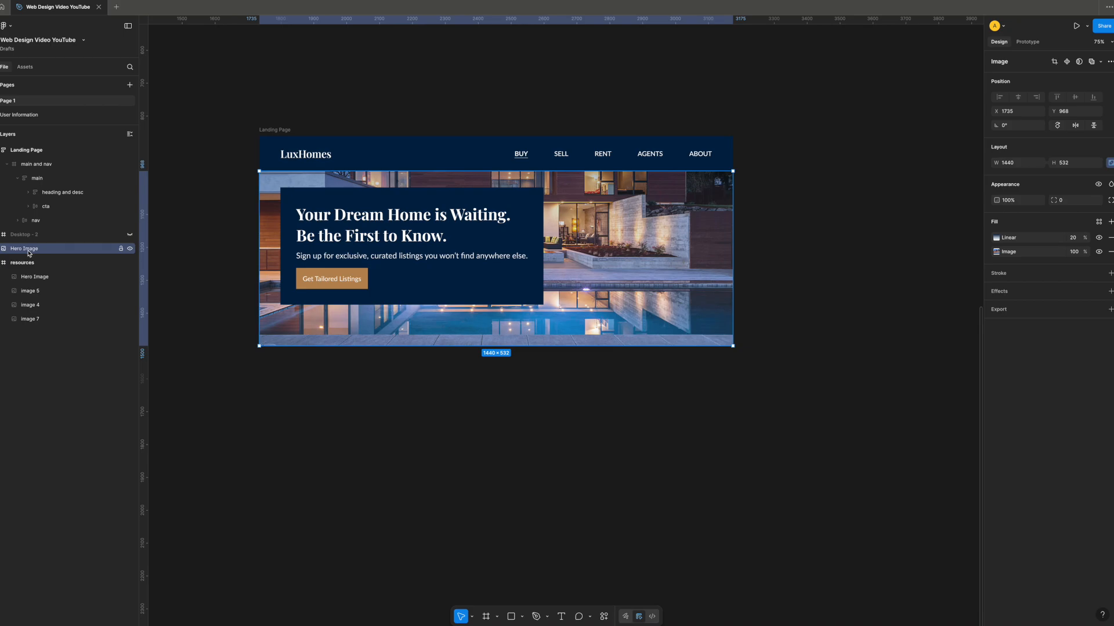
click(273, 130)
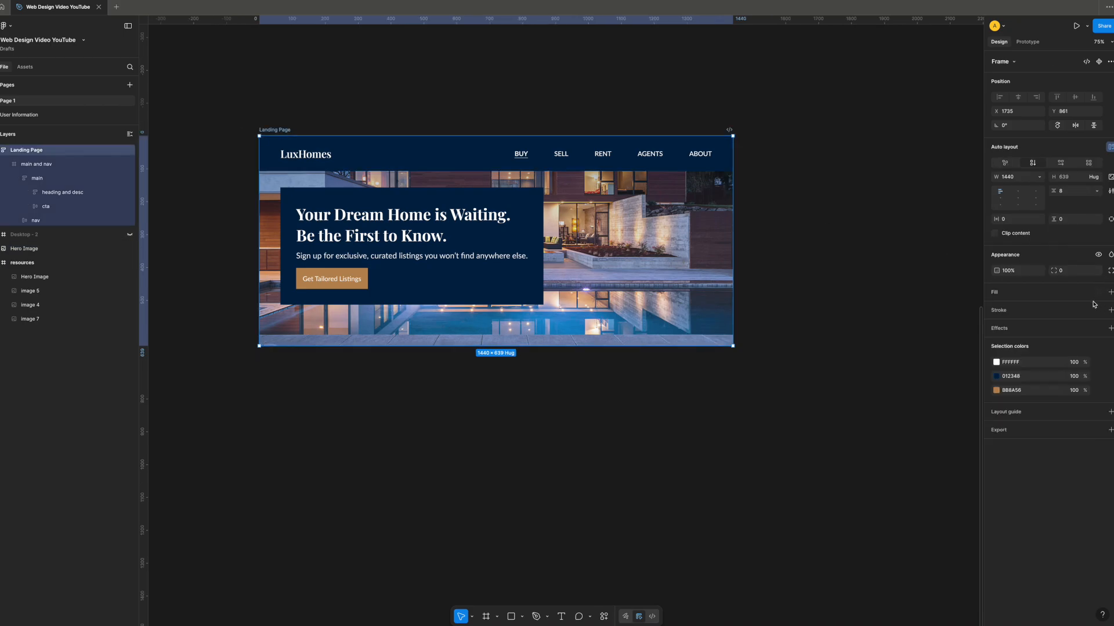
click(1111, 292)
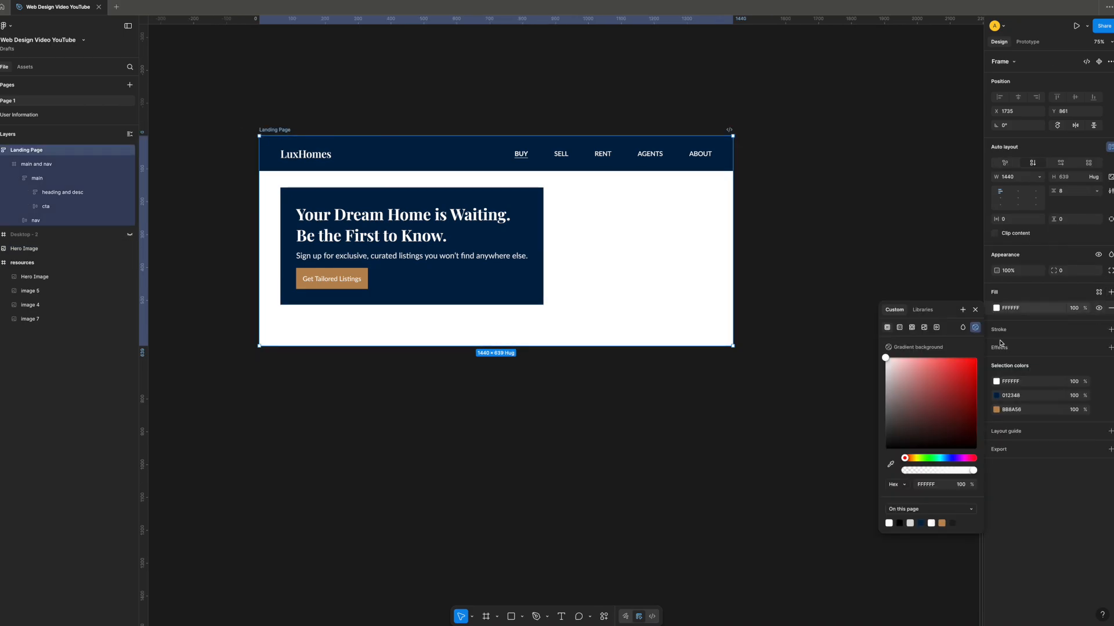
click(828, 292)
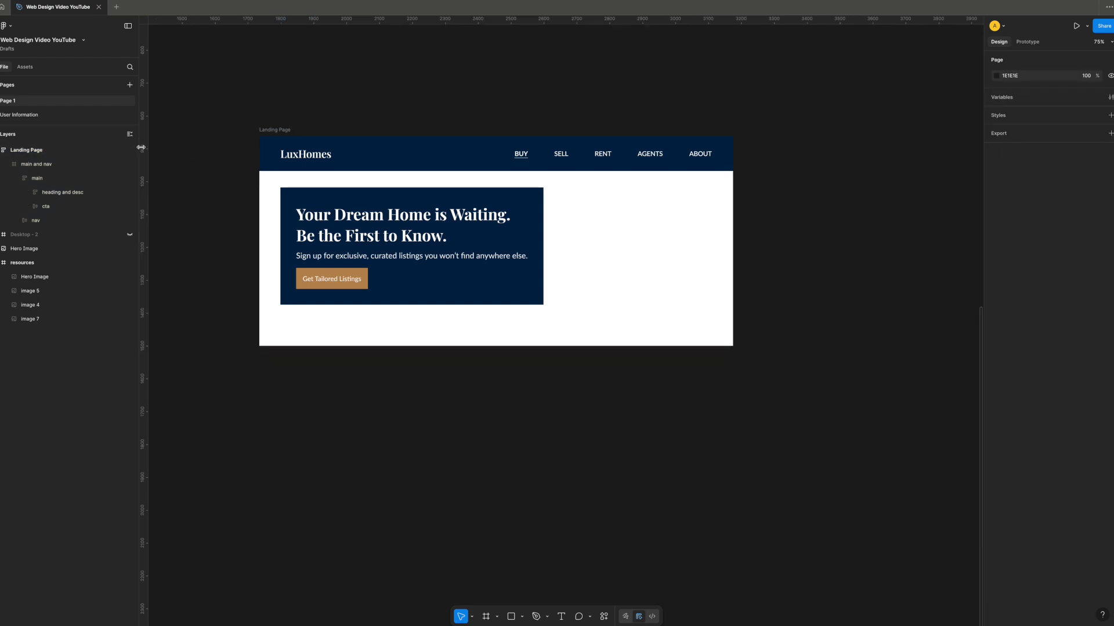
- Move the Hero Image layer into the main and nav frame and send it to the back behind the card
click(24, 248)
drag(29, 252, 40, 174)
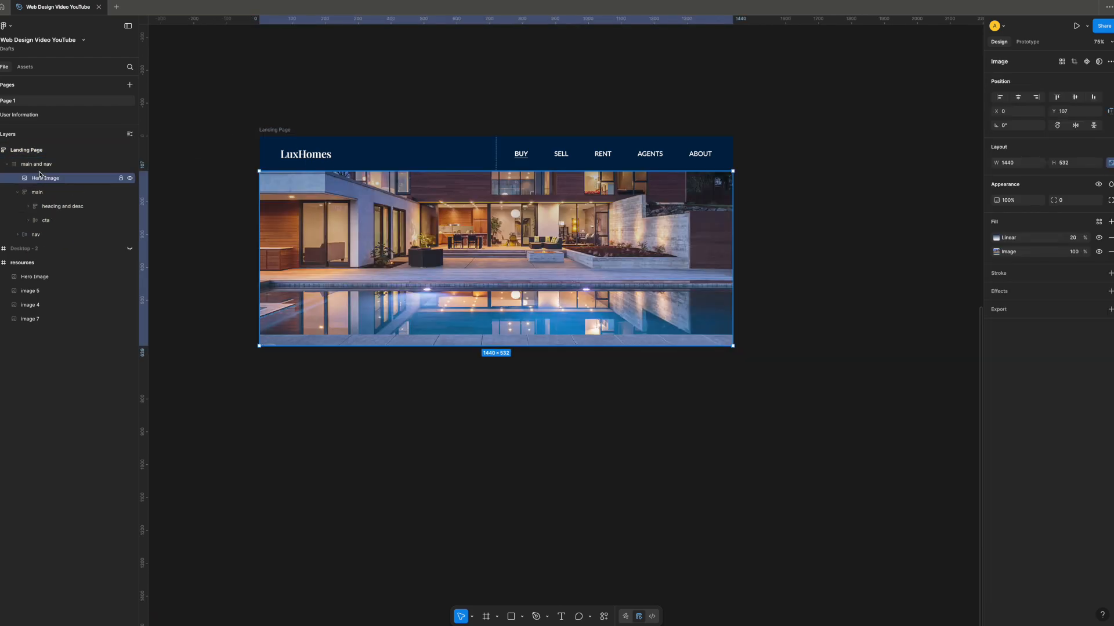
right_click(301, 310)
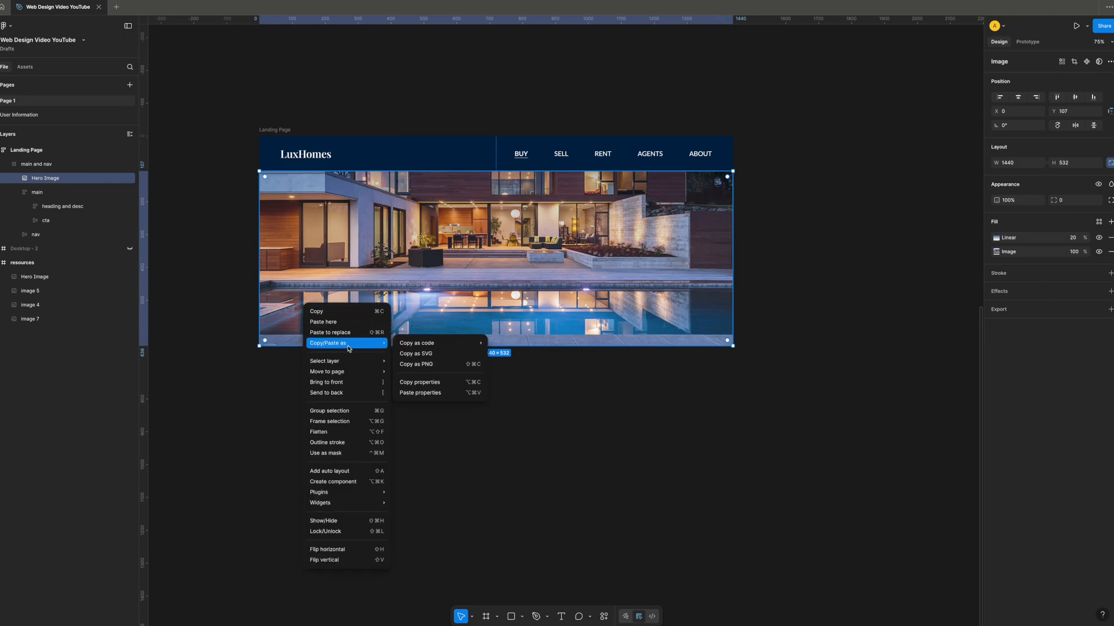
click(335, 394)
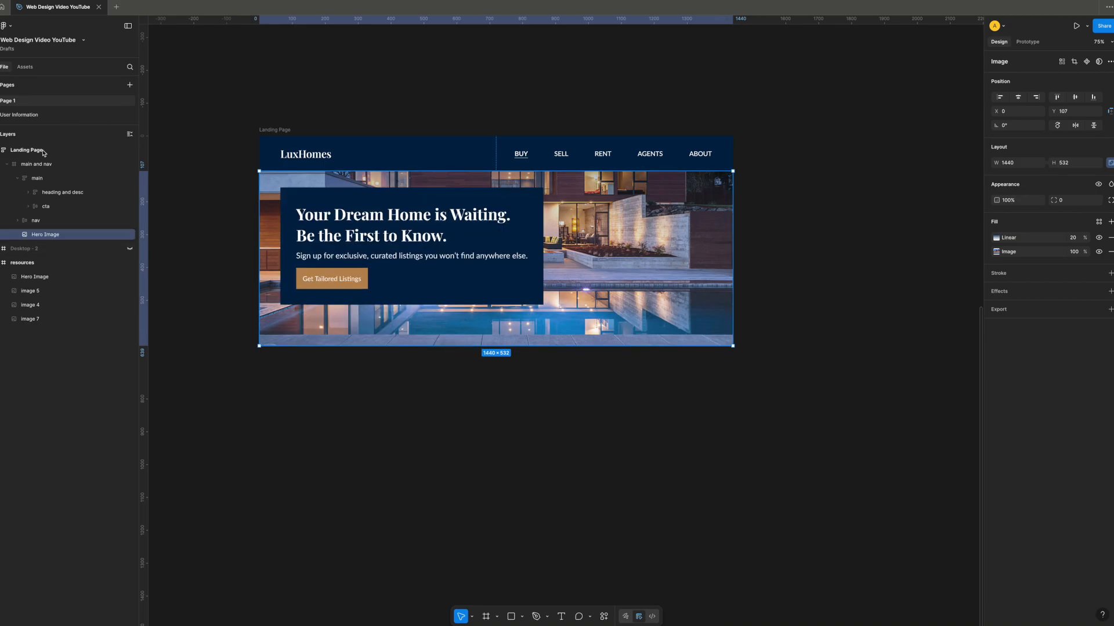
click(7, 164)
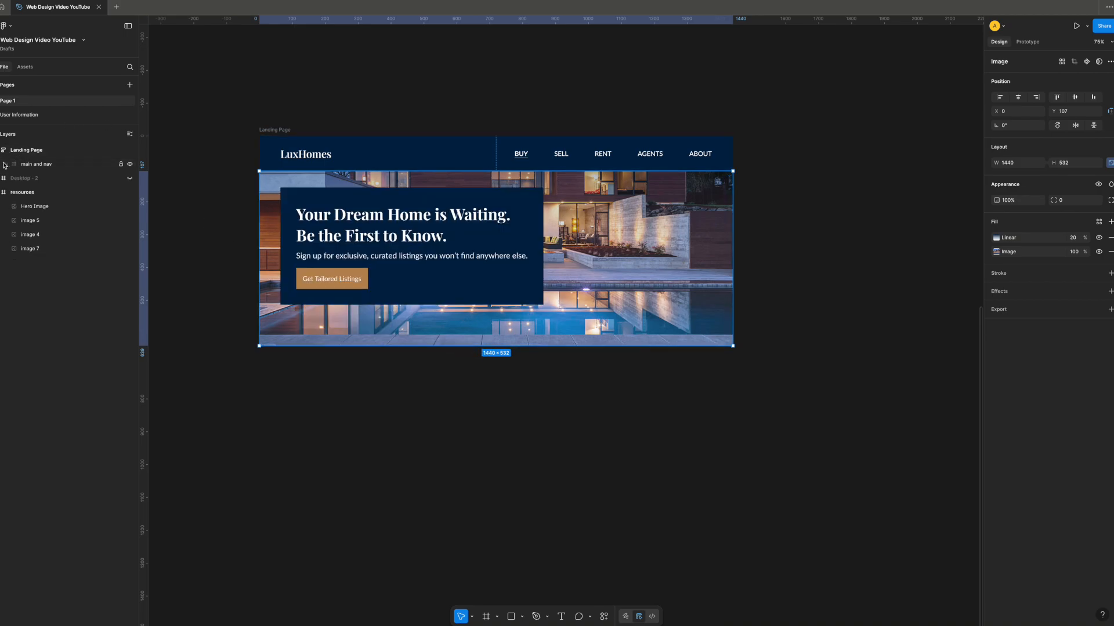
click(3, 151)
click(3, 151)
click(7, 165)
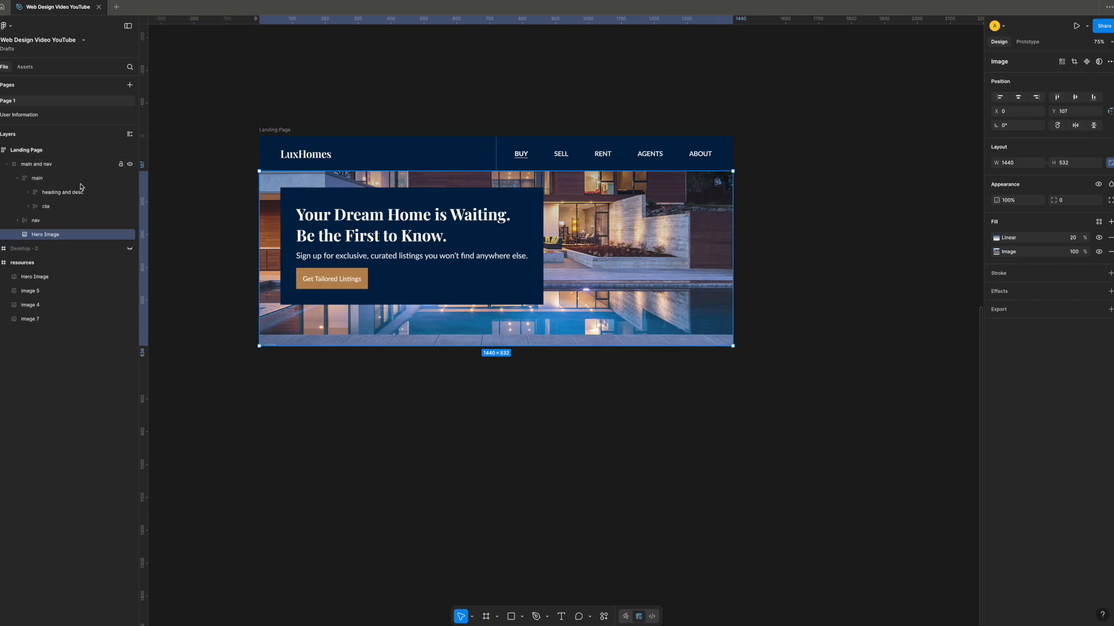
- Select the Business Insider, Fortune and WSJ logos in the resources frame
click(297, 399)
scroll(244, 234, up, 3)
scroll(243, 233, up, 5)
scroll(244, 232, left, 5)
drag(240, 154, 489, 209)
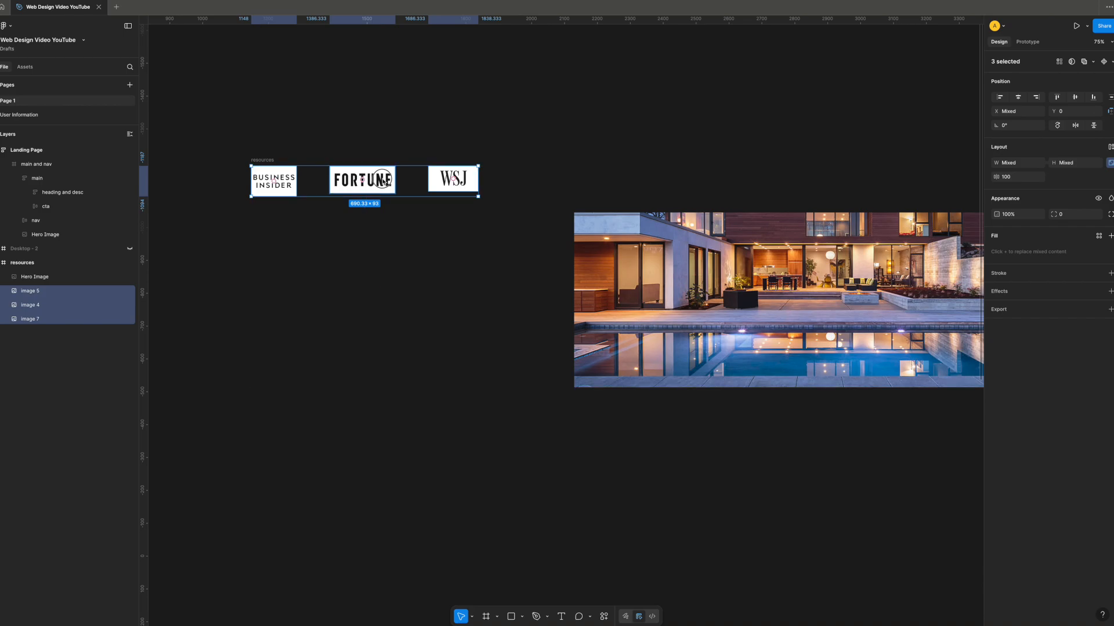
key(ctrl+d)
scroll(385, 180, down, 1)
drag(383, 181, 537, 535)
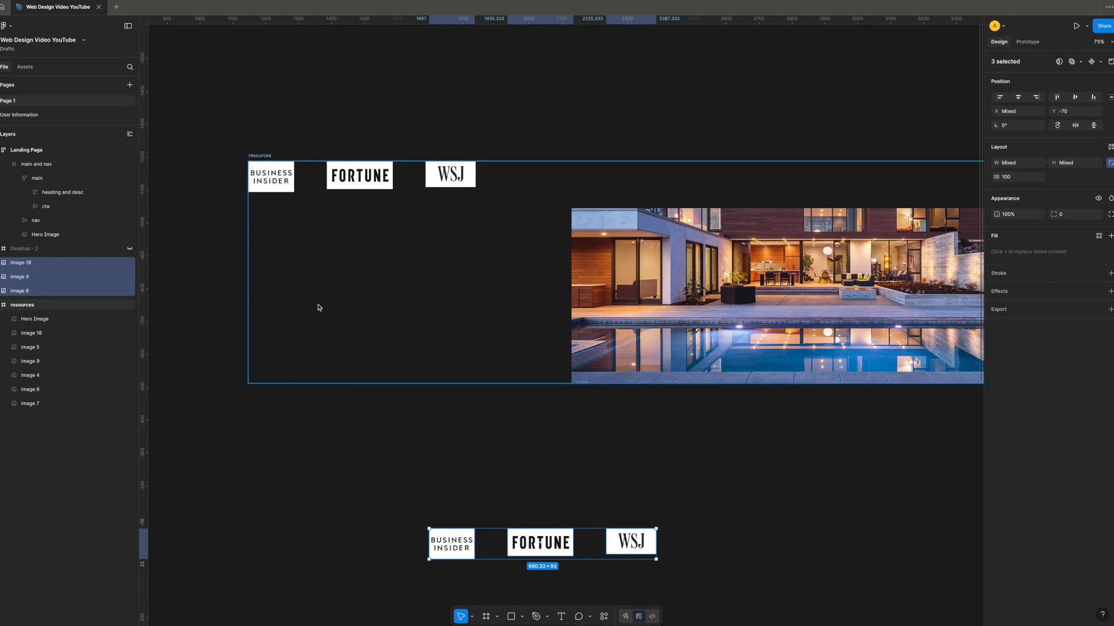
key(ctrl+z)
key(ctrl+z)
key(ctrl+z)
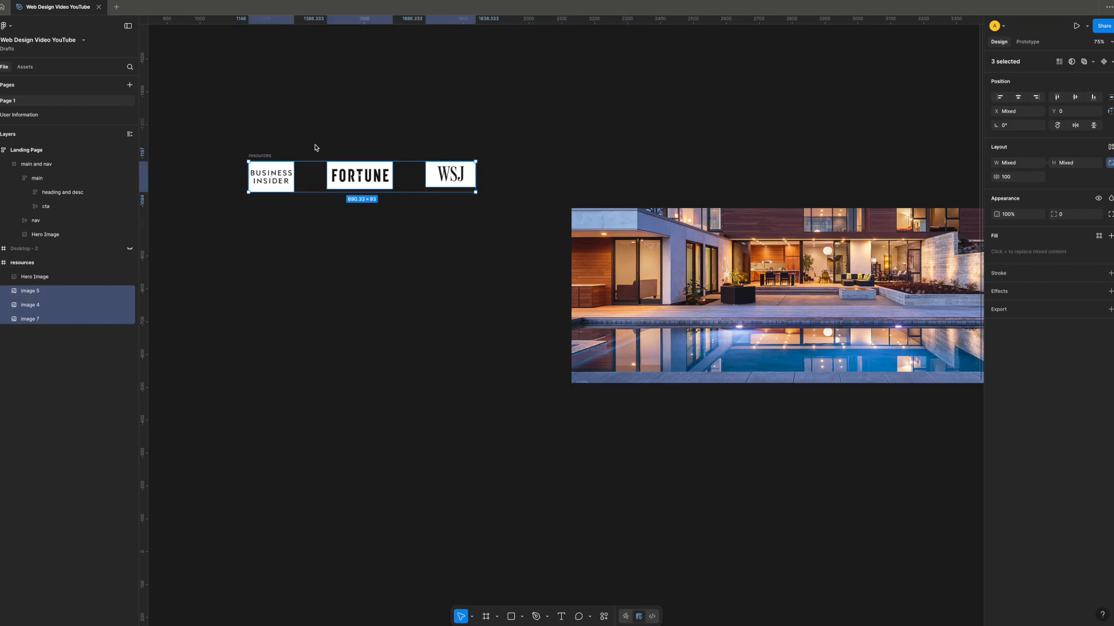
- Place a copy of the three selected logos on the canvas just below the Landing Page frame
drag(339, 186, 635, 603)
scroll(376, 463, down, 10)
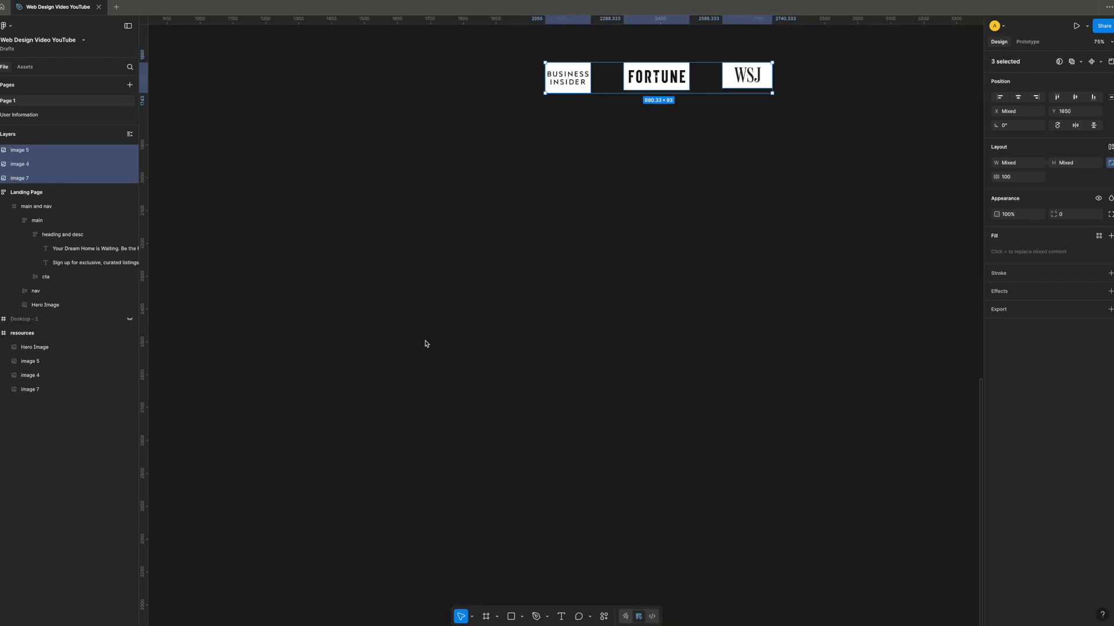
scroll(423, 346, up, 3)
scroll(412, 348, right, 3)
scroll(465, 319, down, 2)
scroll(462, 321, up, 3)
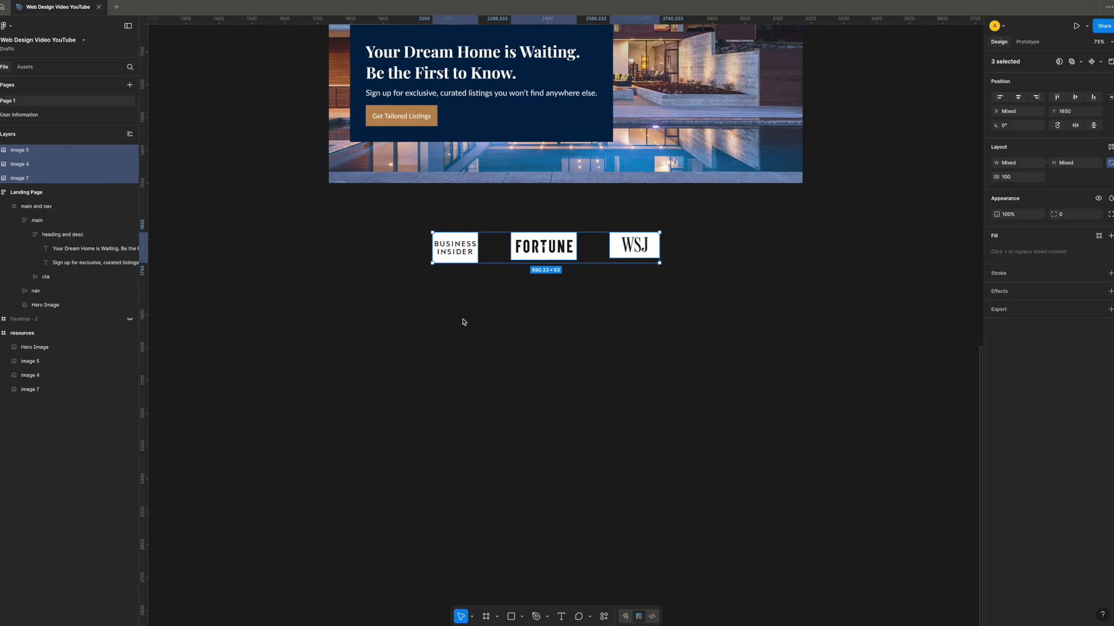
- Wrap the three copied logos in an auto layout frame and give it a white FFFFFF fill
click(432, 297)
drag(346, 206, 781, 340)
key(shift+a)
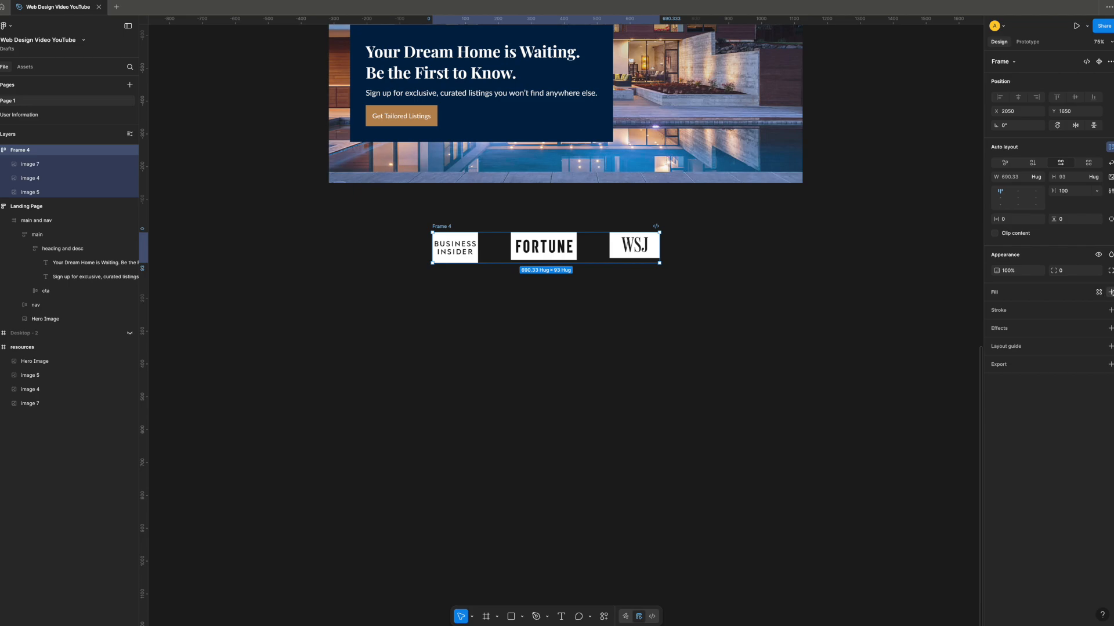
click(1111, 292)
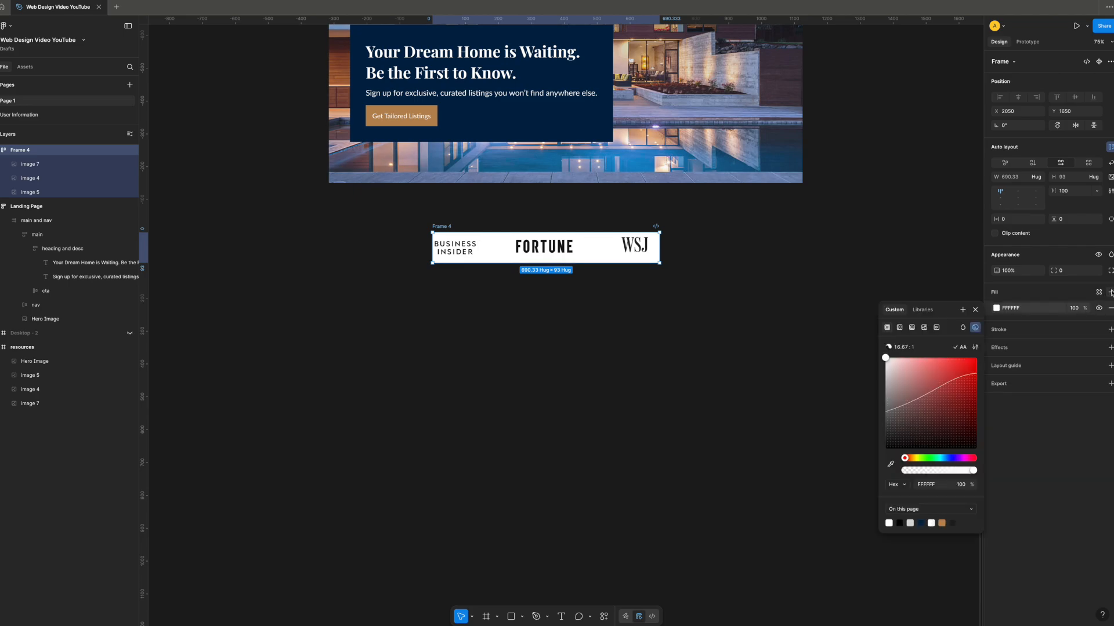
click(975, 310)
- Set the logo frame's width to 1440, align its contents top centre and move it roughly in line with the Landing Page frame
click(1012, 176)
text(1)
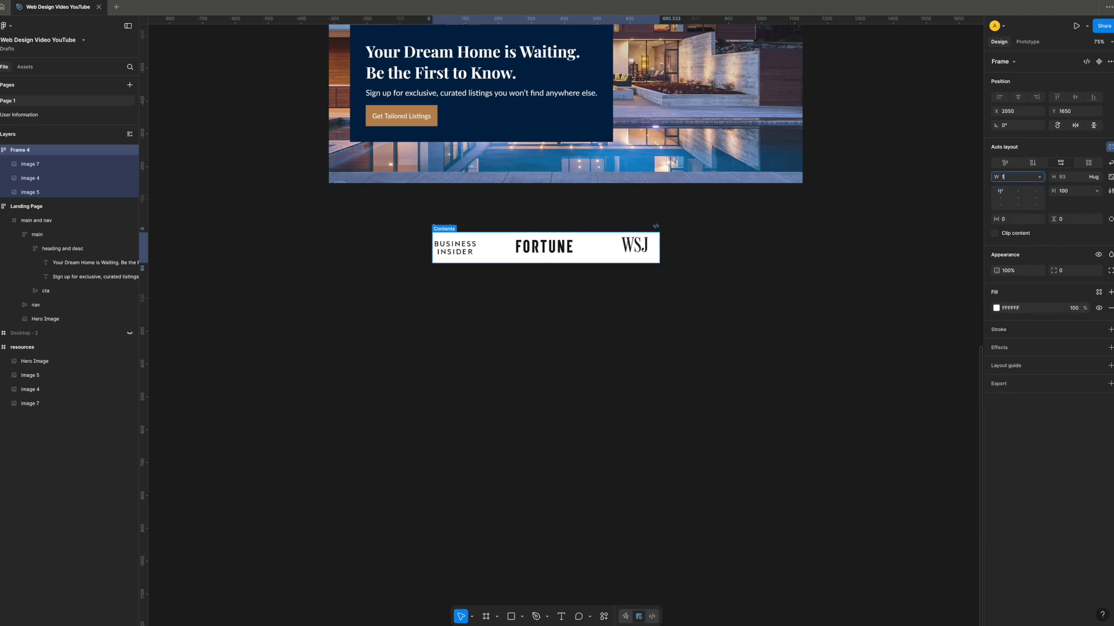
text(440)
key(Return)
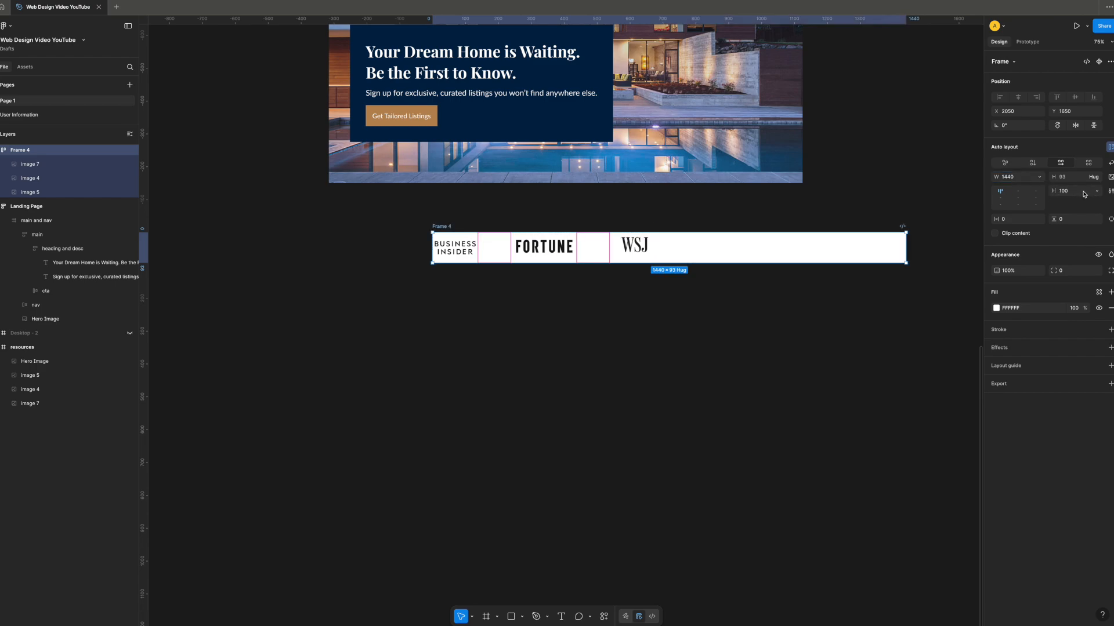
click(1017, 192)
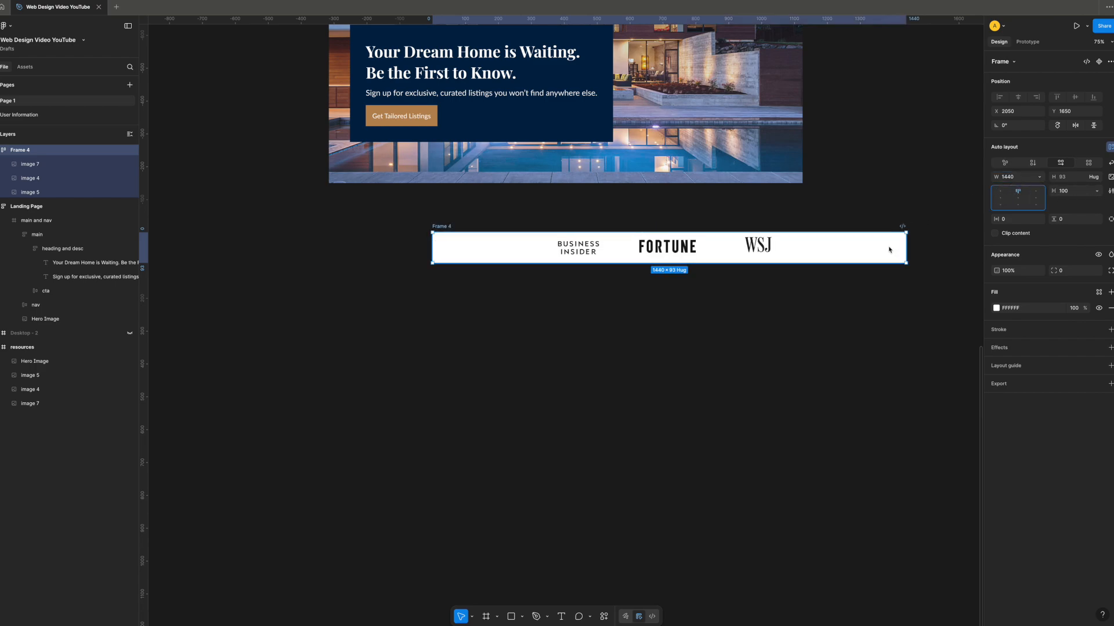
drag(443, 227, 319, 219)
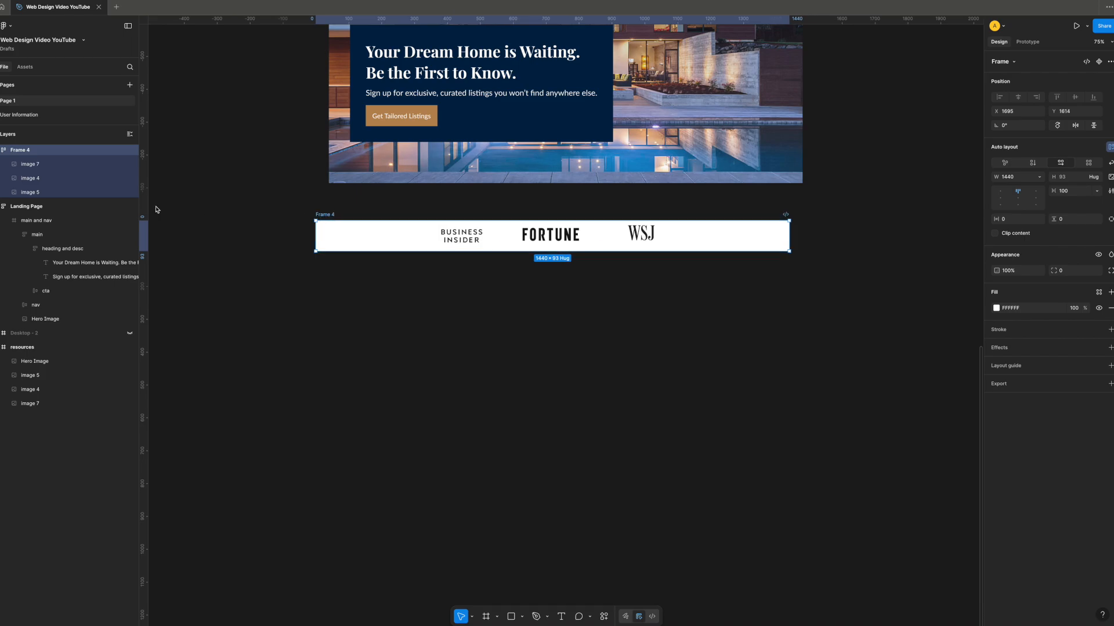
- Rename the logo frame as brands
double_click(17, 150)
text(bi)
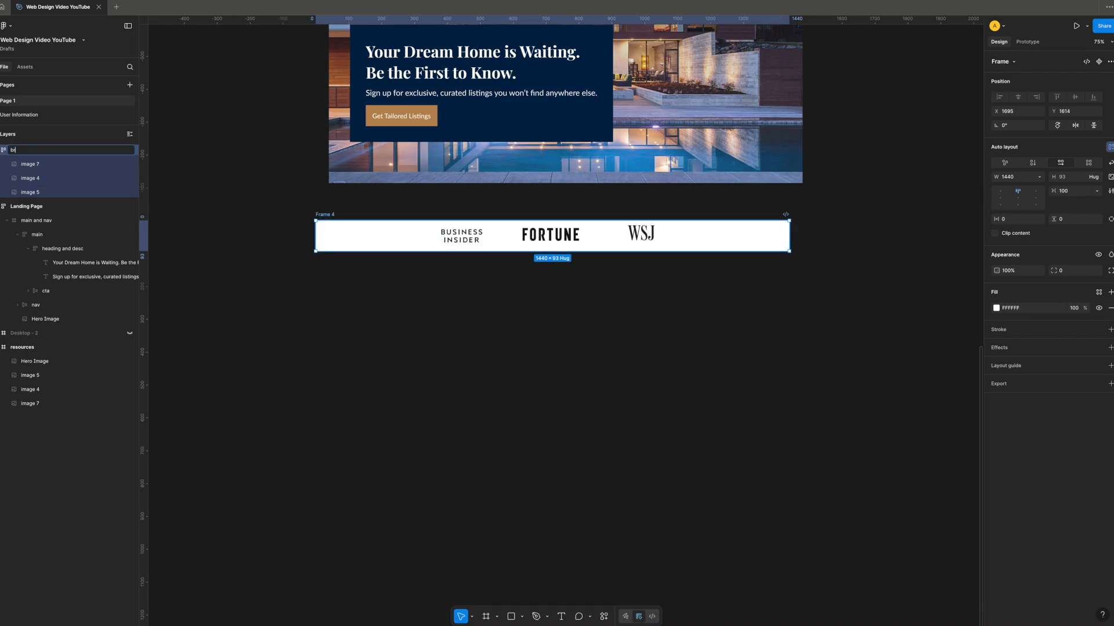
text(ands)
key(Return)
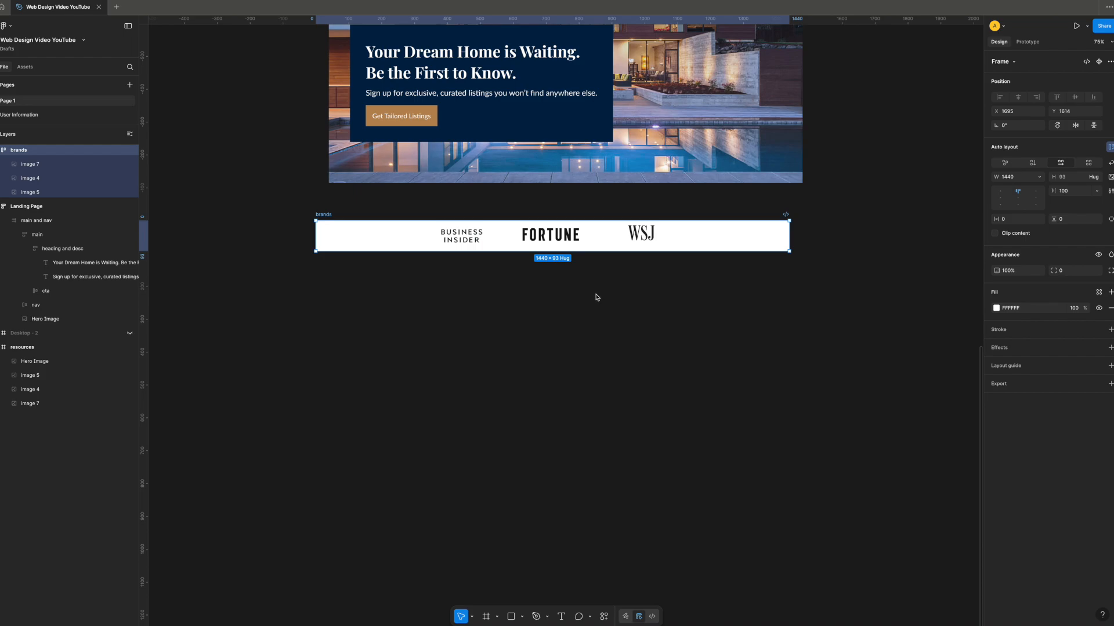
- Nest the brands frame inside the Landing Page frame, directly below the main and nav section
scroll(687, 275, up, 1)
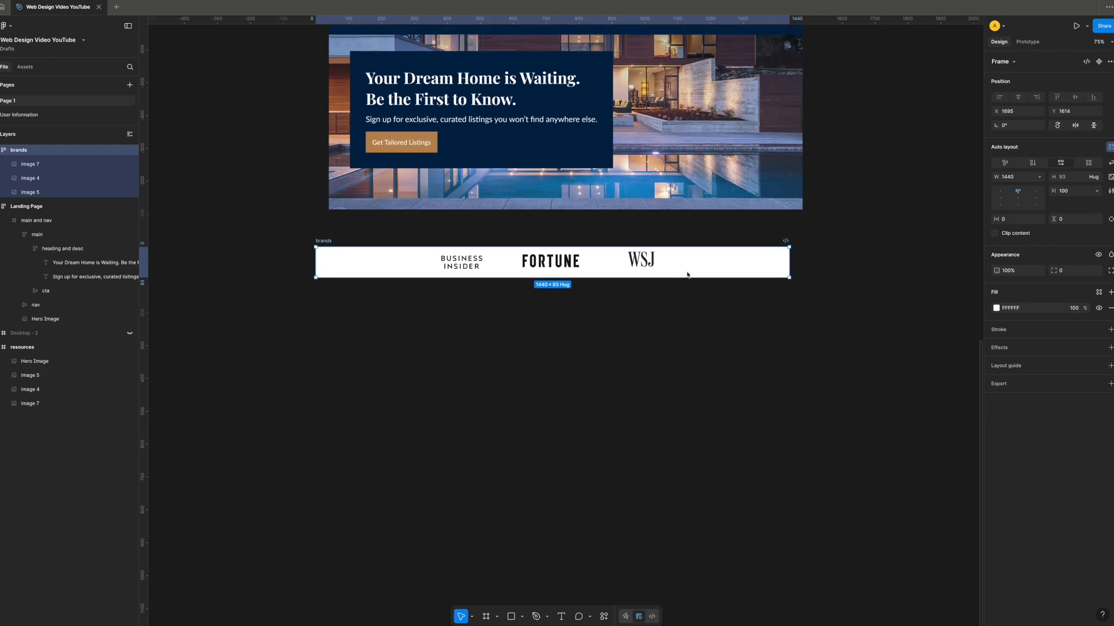
click(3, 152)
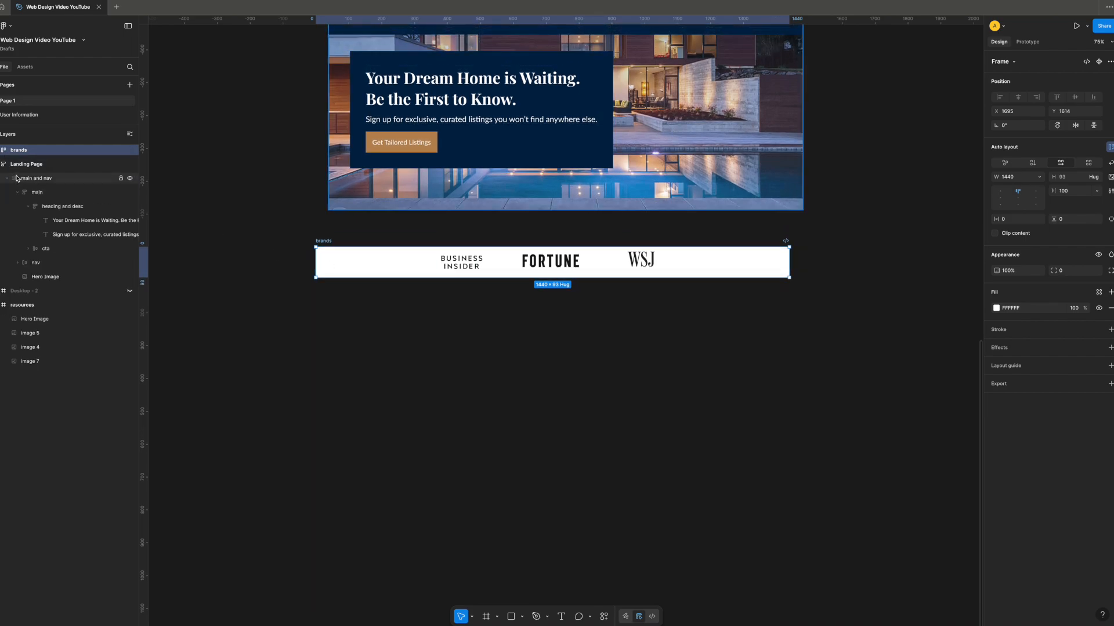
click(7, 178)
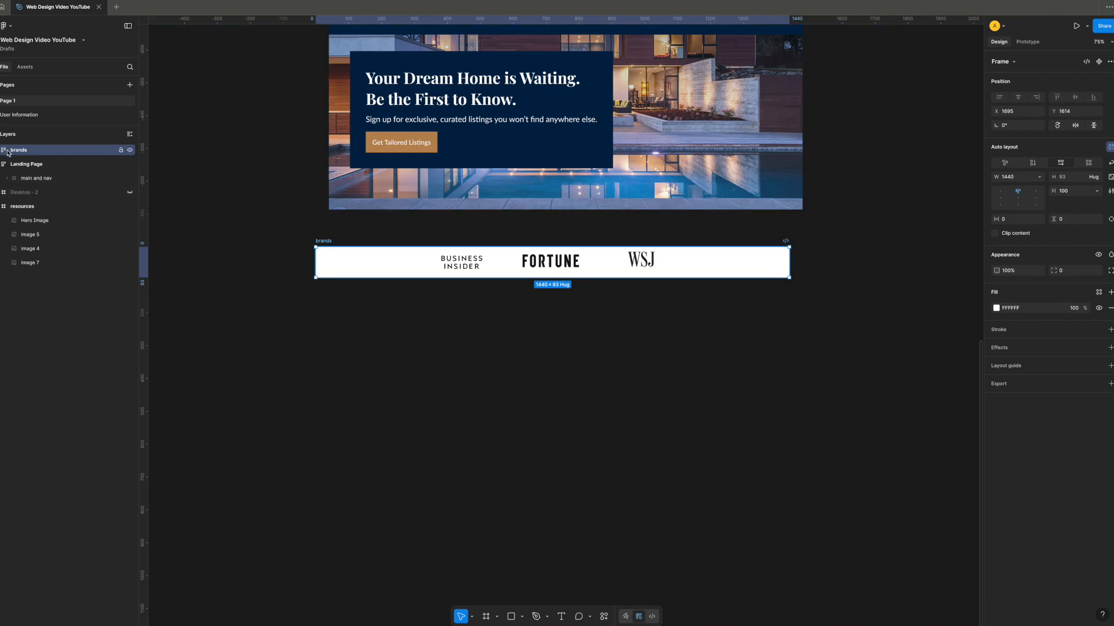
drag(10, 153, 39, 175)
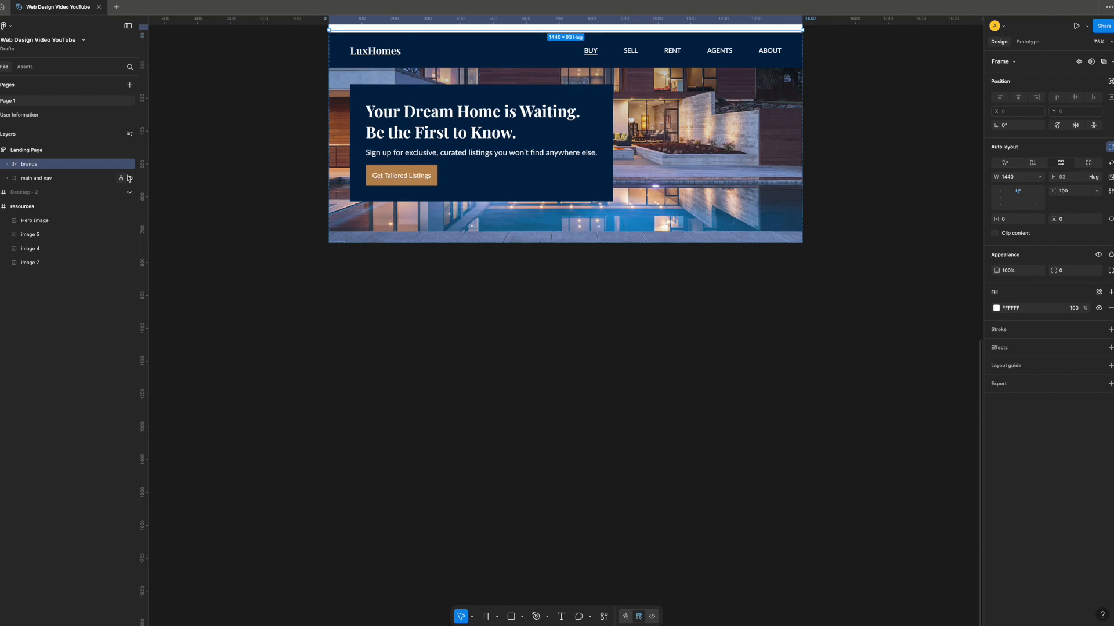
scroll(226, 180, up, 5)
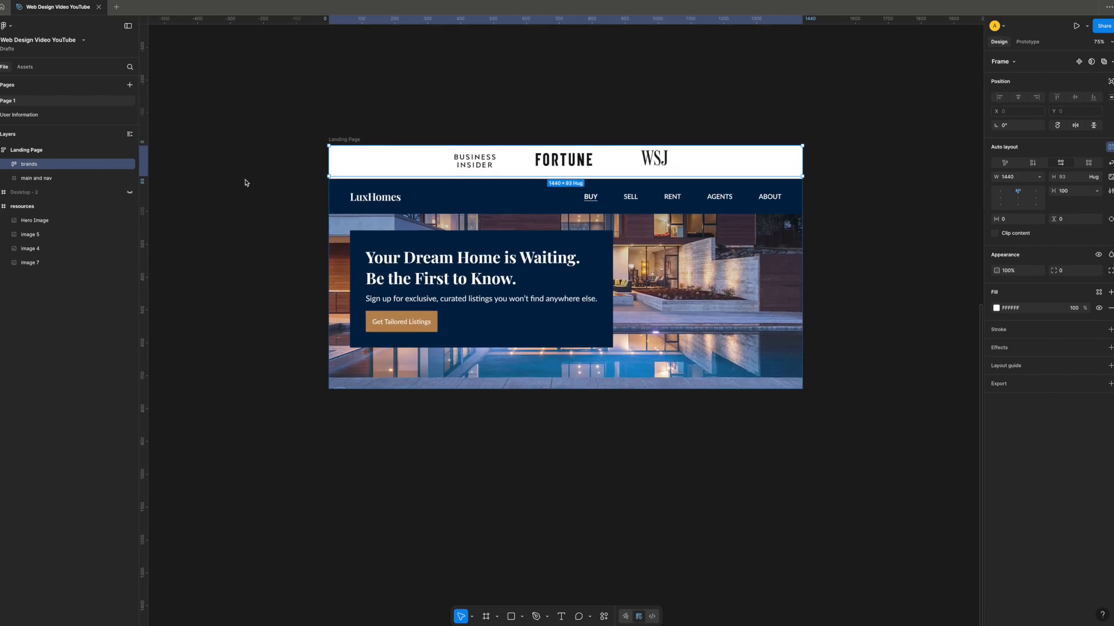
key(Down)
click(245, 284)
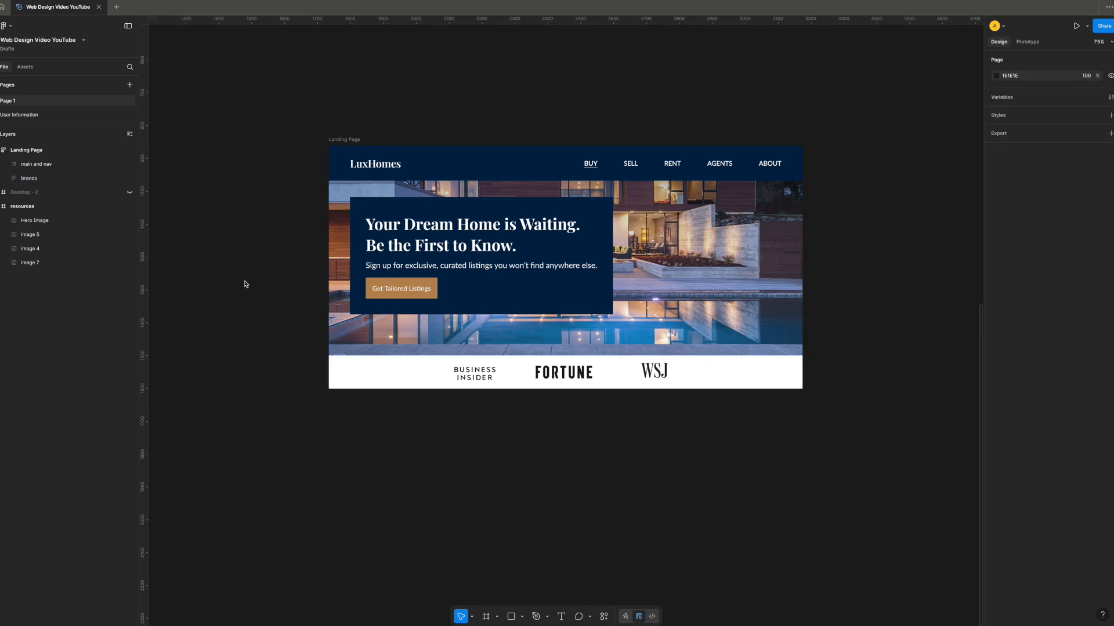
- Set the vertical gap between items in the Landing Page frame to 64
click(337, 140)
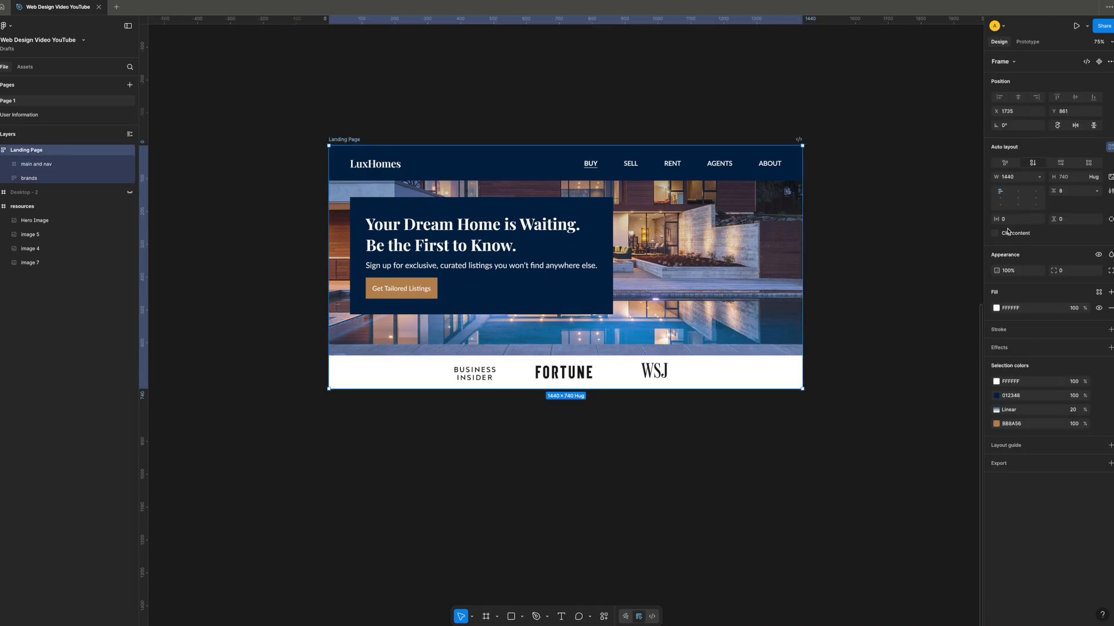
click(1070, 194)
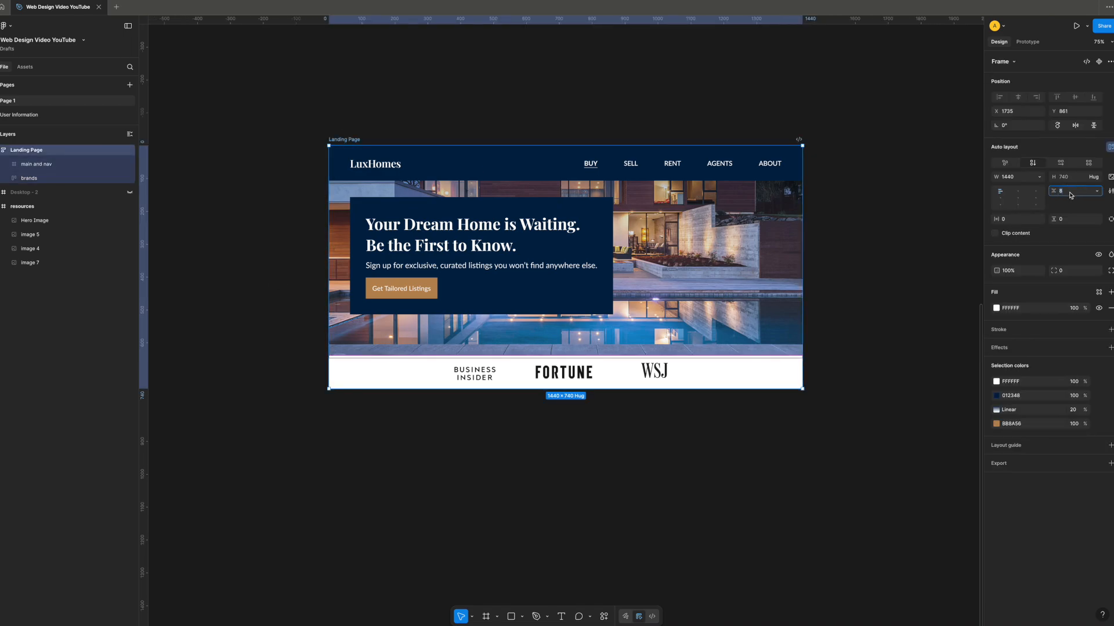
text(0)
key(Return)
click(1070, 195)
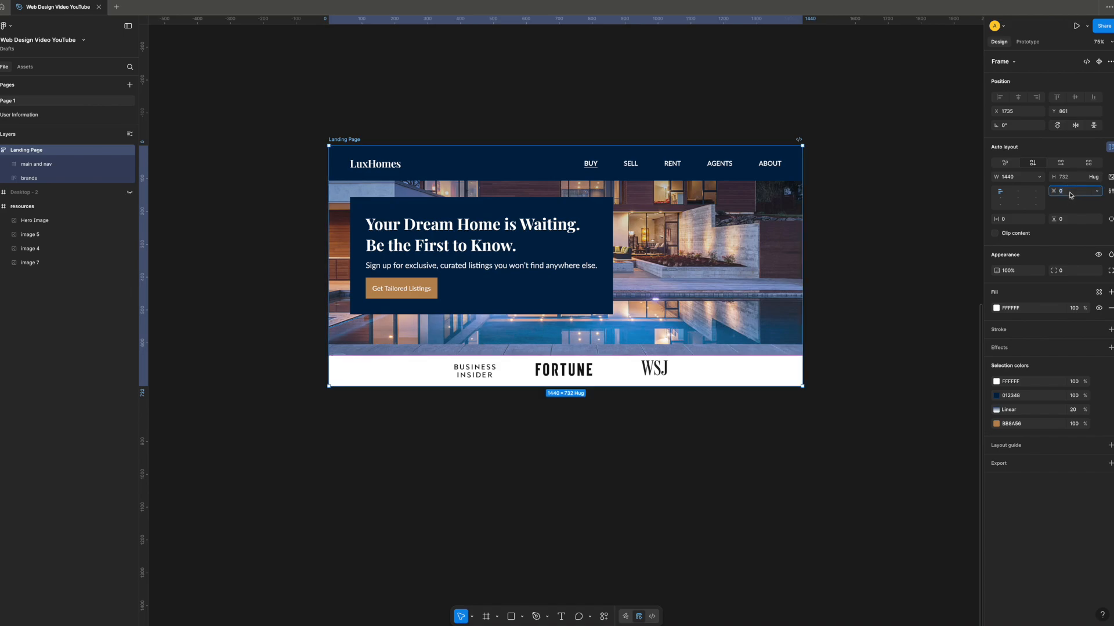
text(64)
key(Return)
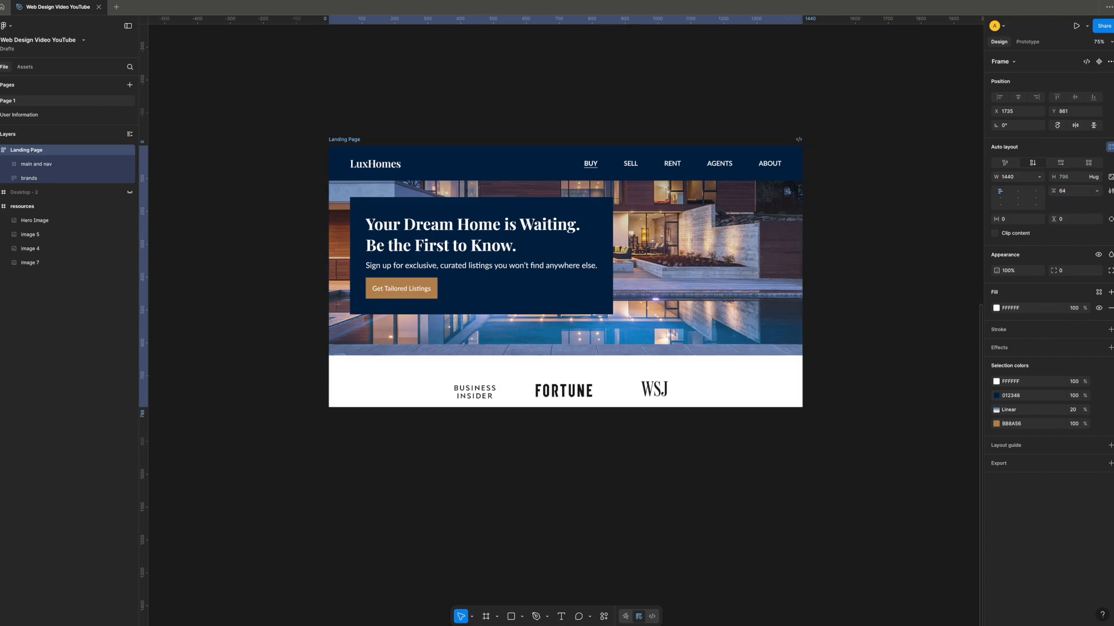
click(884, 296)
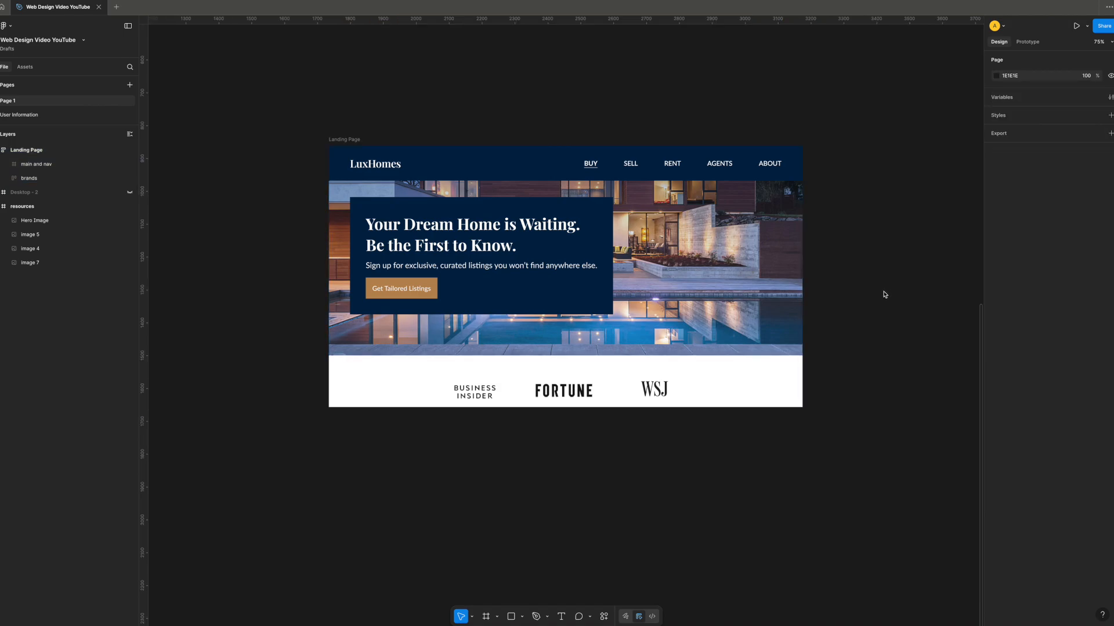
scroll(875, 286, left, 3)
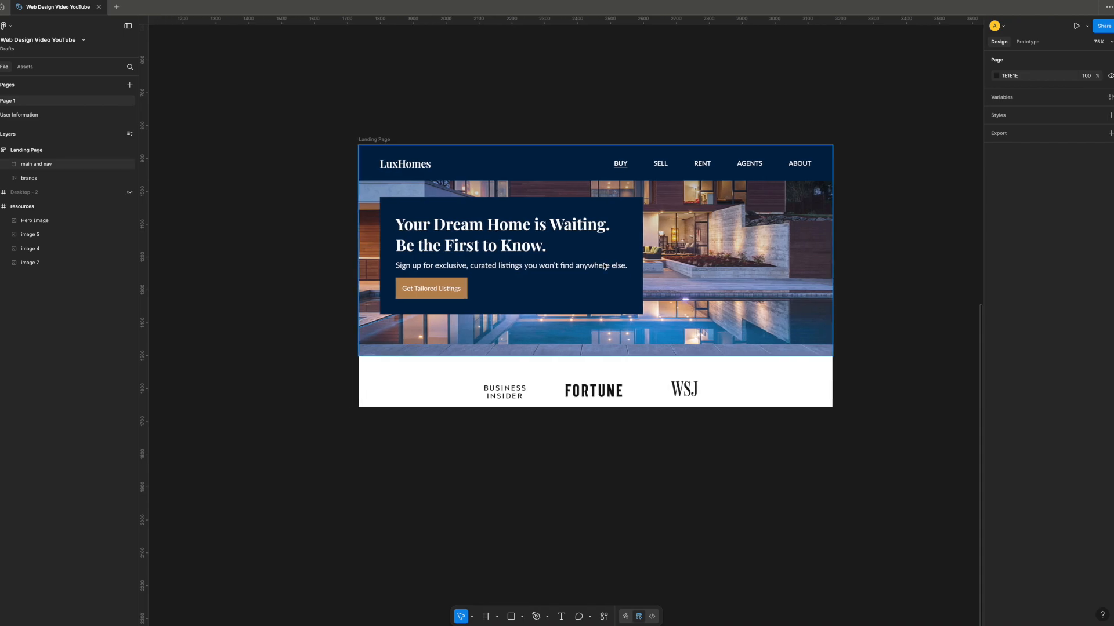
scroll(522, 273, right, 3)
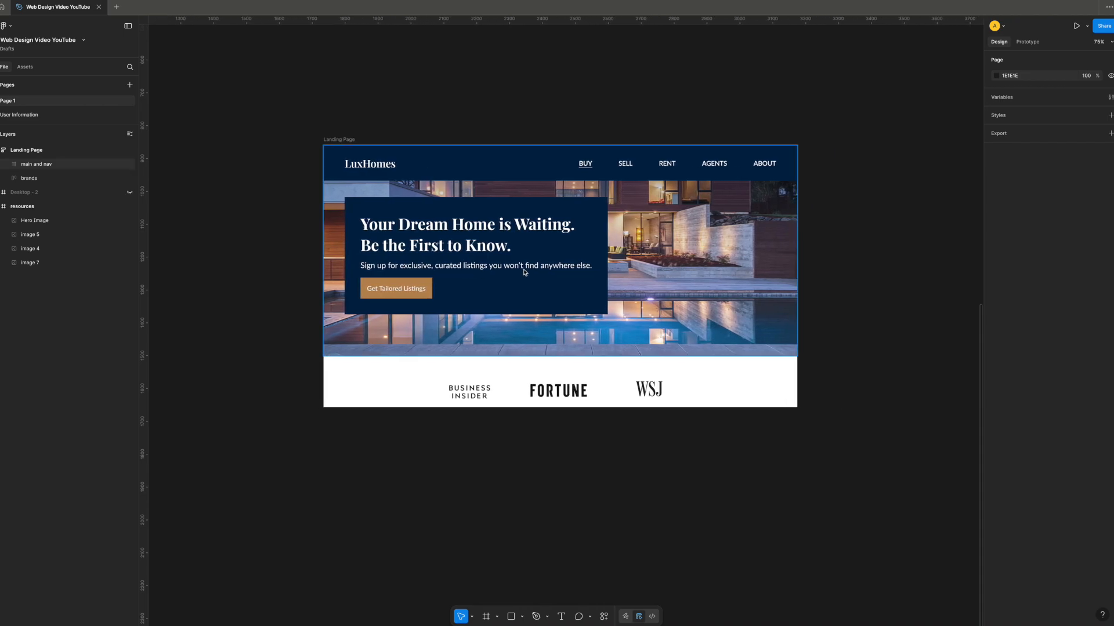
scroll(524, 272, down, 3)
scroll(524, 272, down, 1)
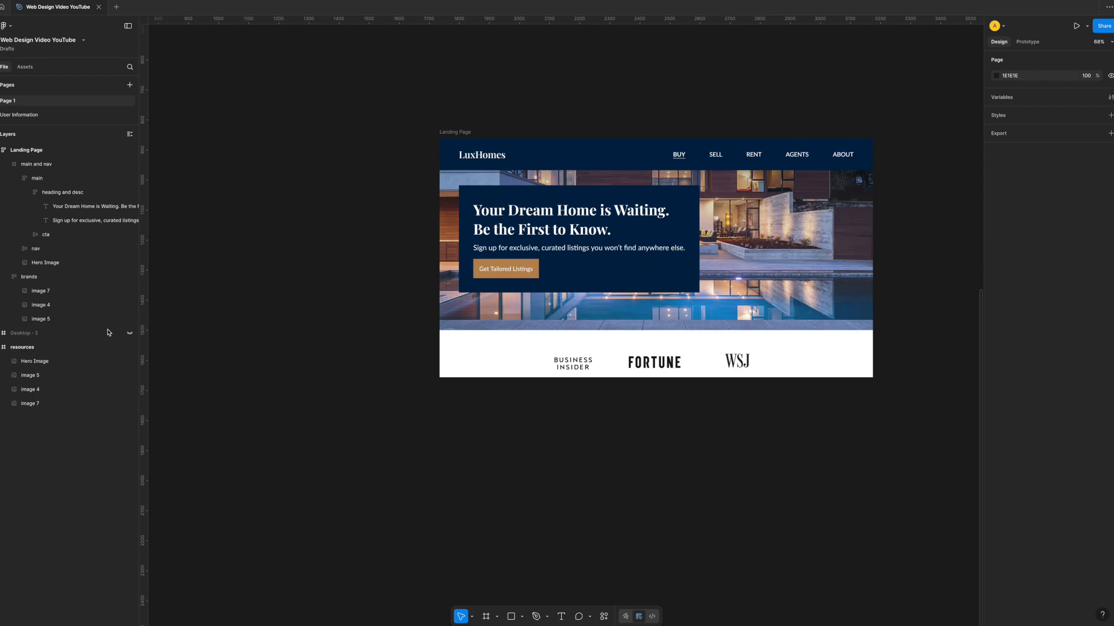
- Add a text layer reading "Why LuxHomes?" on the canvas below the Landing Page frame
scroll(472, 429, right, 4)
scroll(472, 429, down, 2)
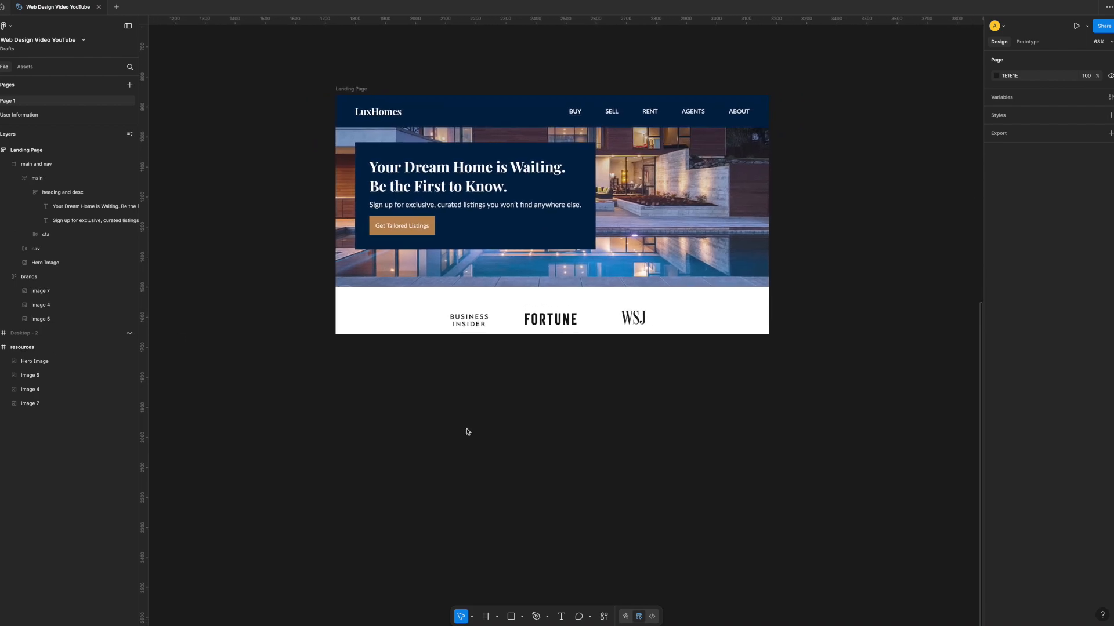
scroll(460, 424, down, 3)
scroll(460, 425, right, 2)
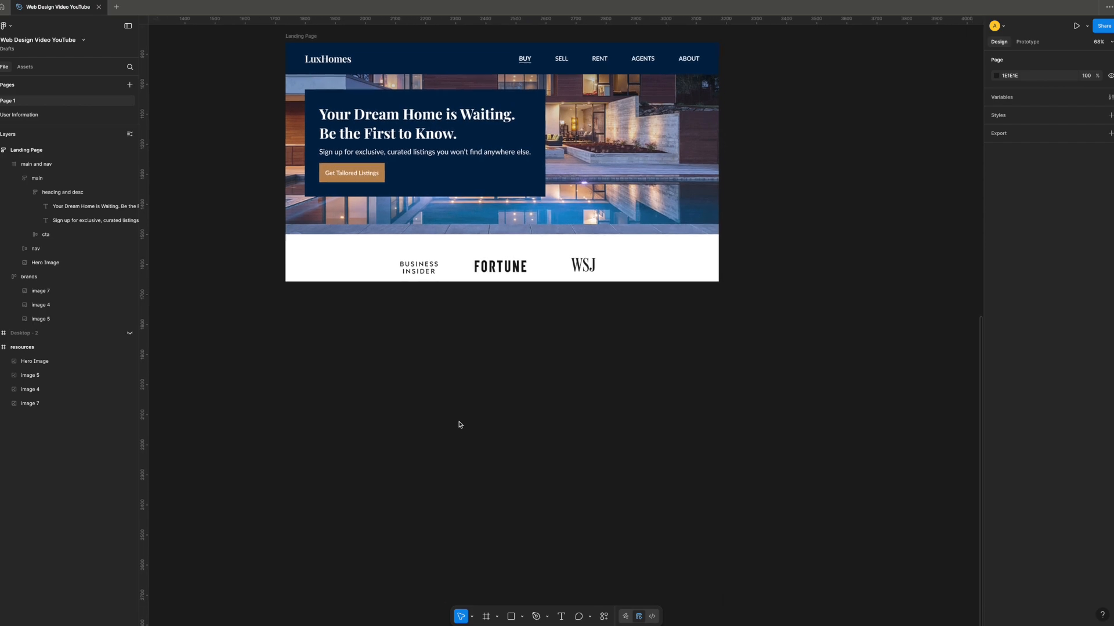
key(t)
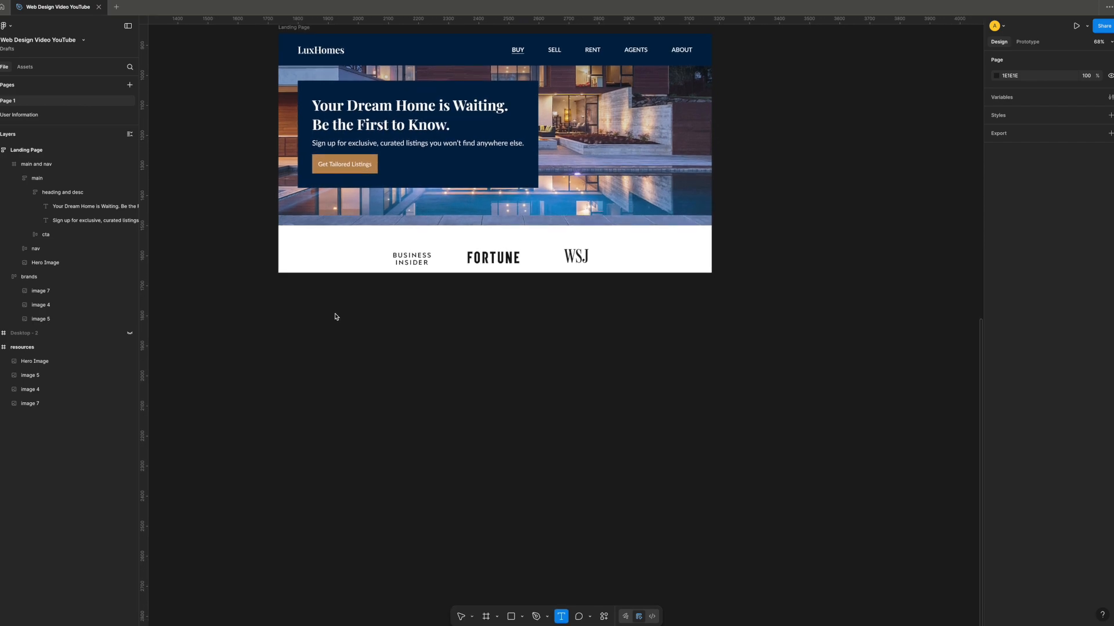
click(419, 334)
text(Why LuxHomes)
key(Escape)
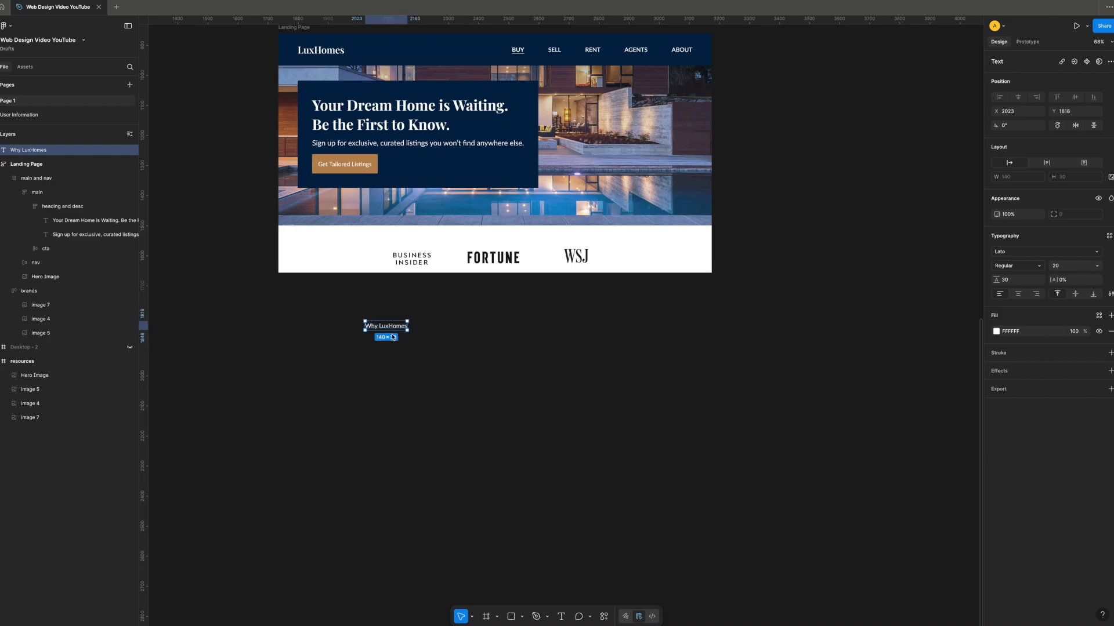
double_click(405, 328)
key(Right)
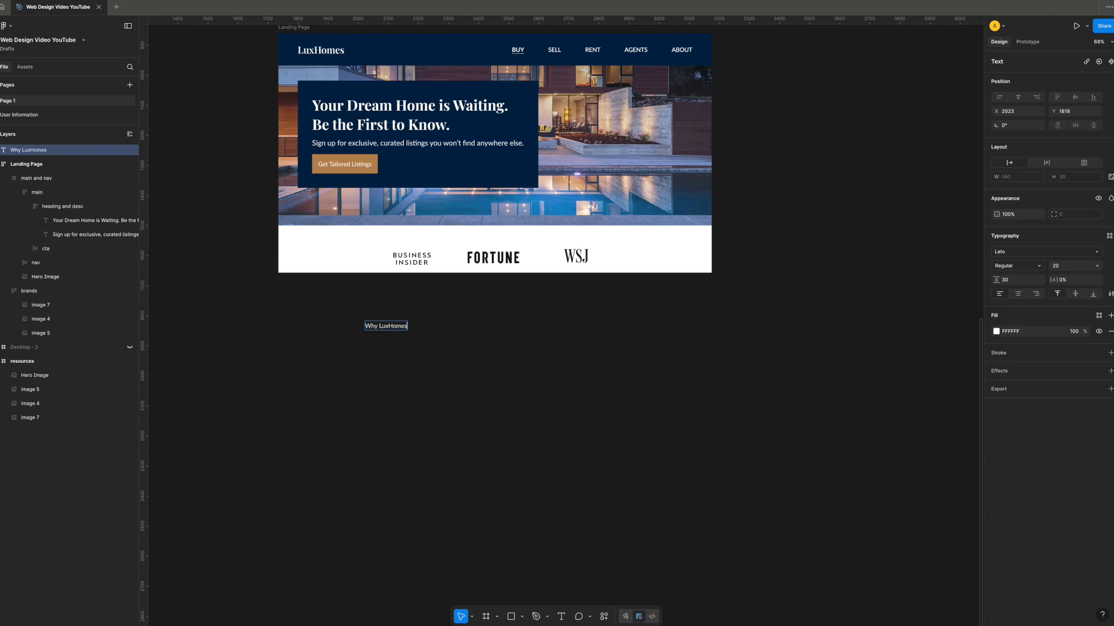
key(Escape)
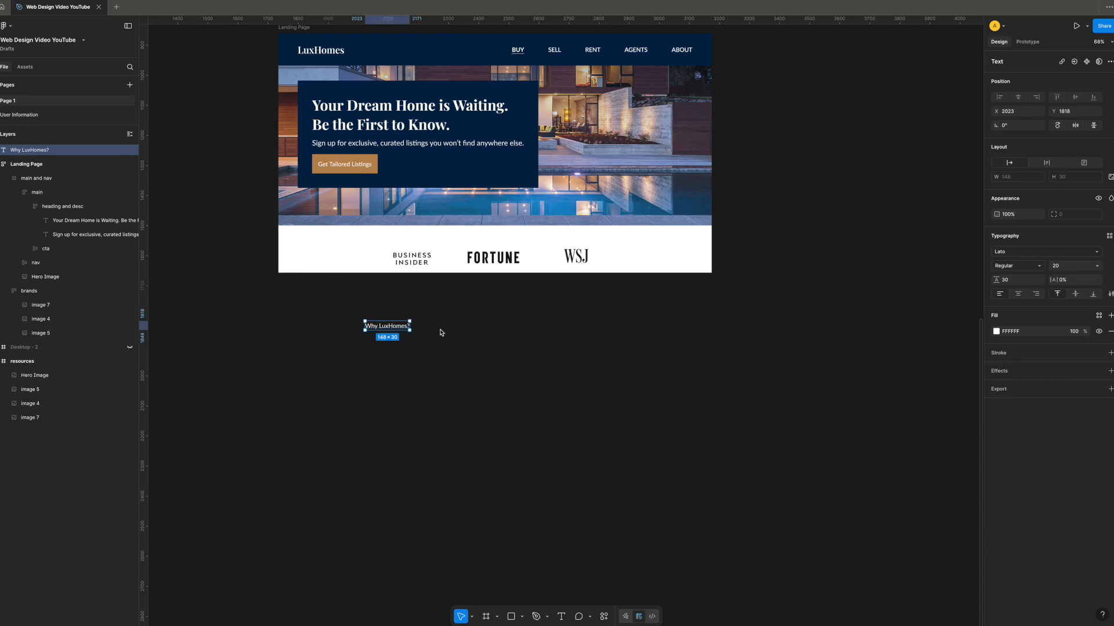
- Move the "Why LuxHomes?" text horizontally toward the page's left side, to X about 1914
ctrl+scroll(417, 319, up, 5)
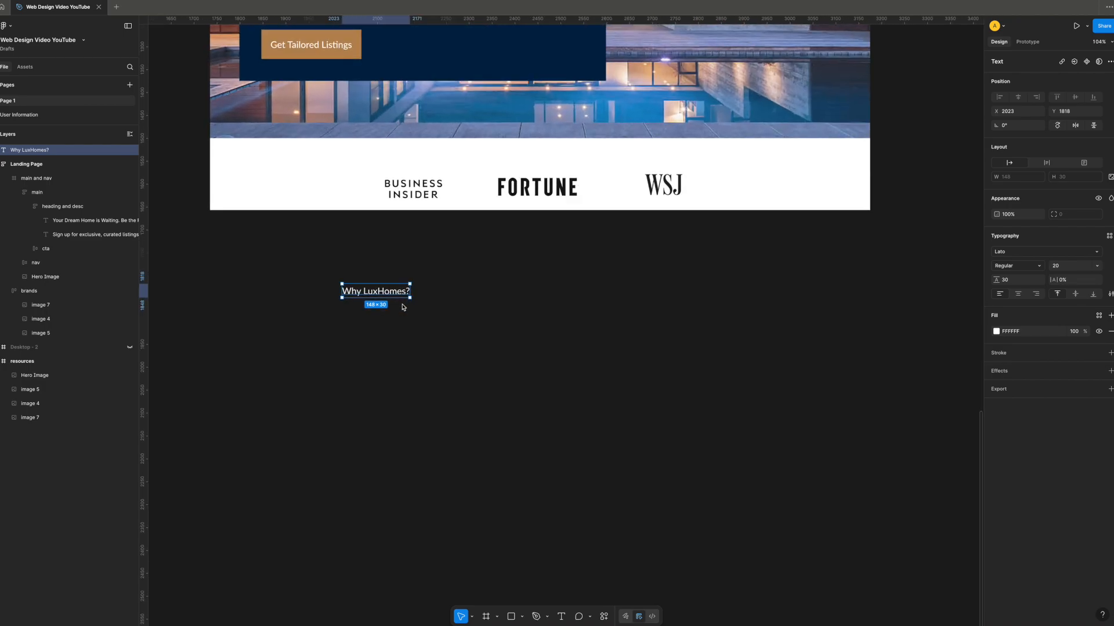
ctrl+scroll(403, 308, up, 2)
drag(389, 289, 329, 290)
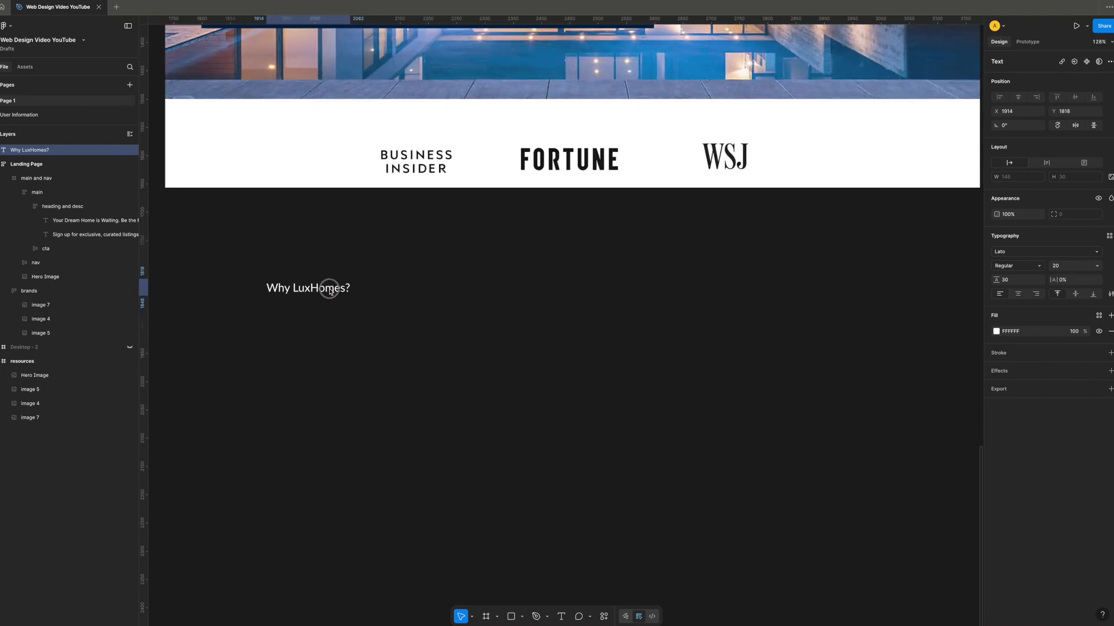
- Change the font of the "Why LuxHomes?" text to Playfair Display
key(Return)
click(1055, 251)
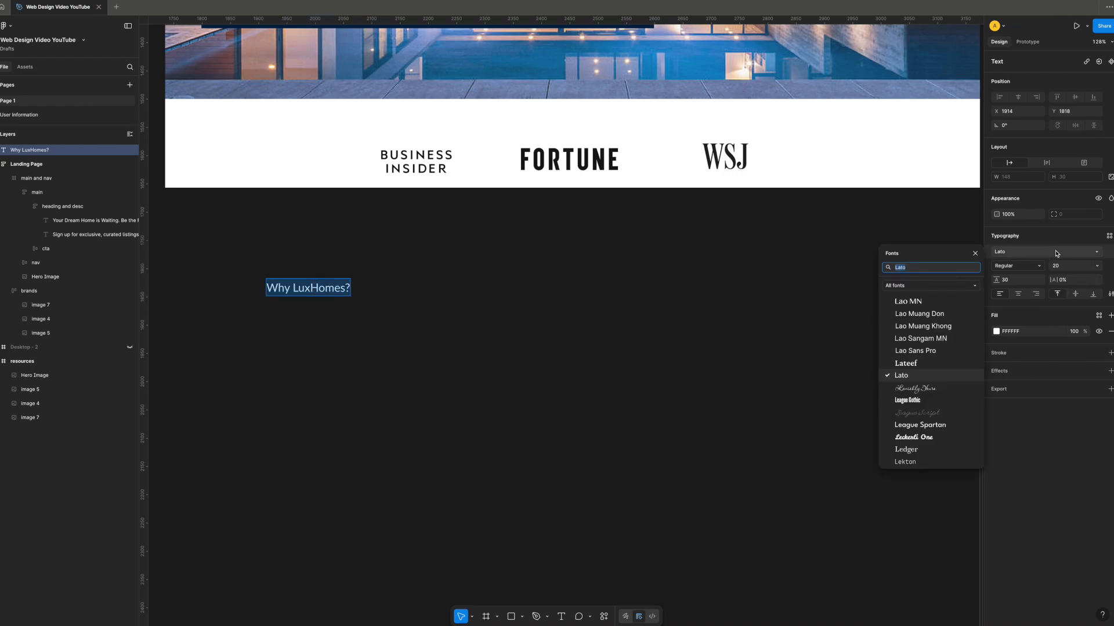
text(pl)
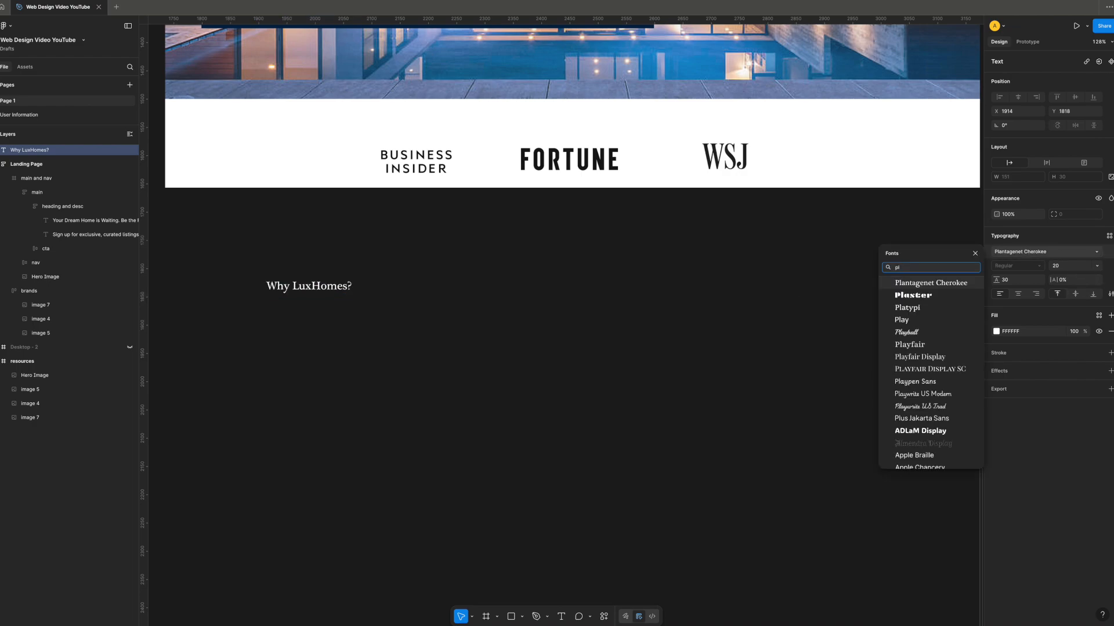
text(t)
key(BackSpace)
text(a)
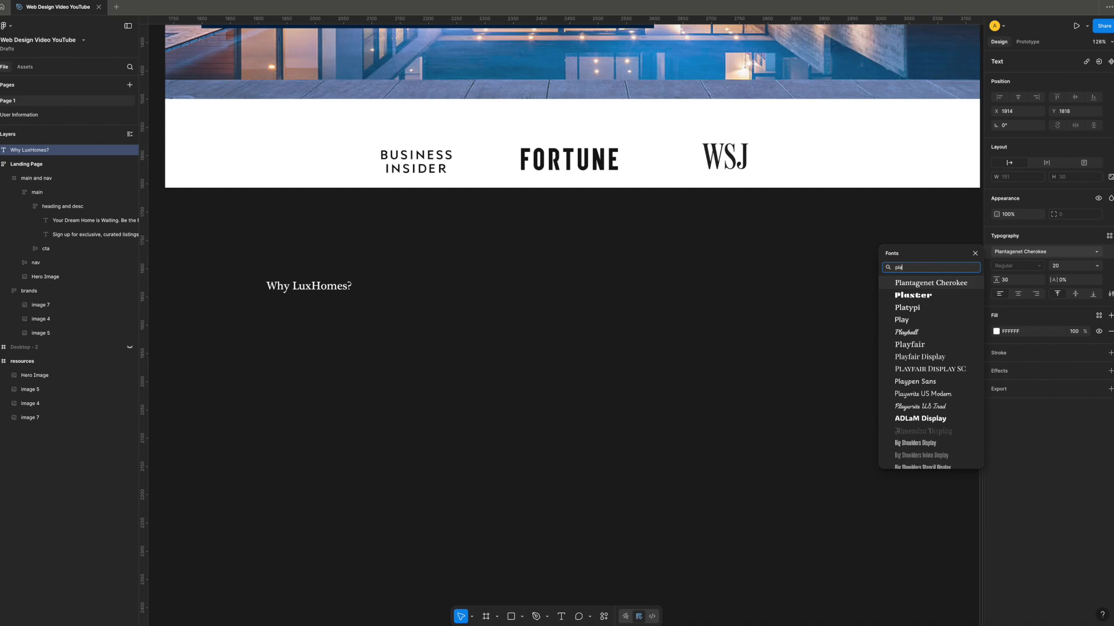
text(y)
click(919, 321)
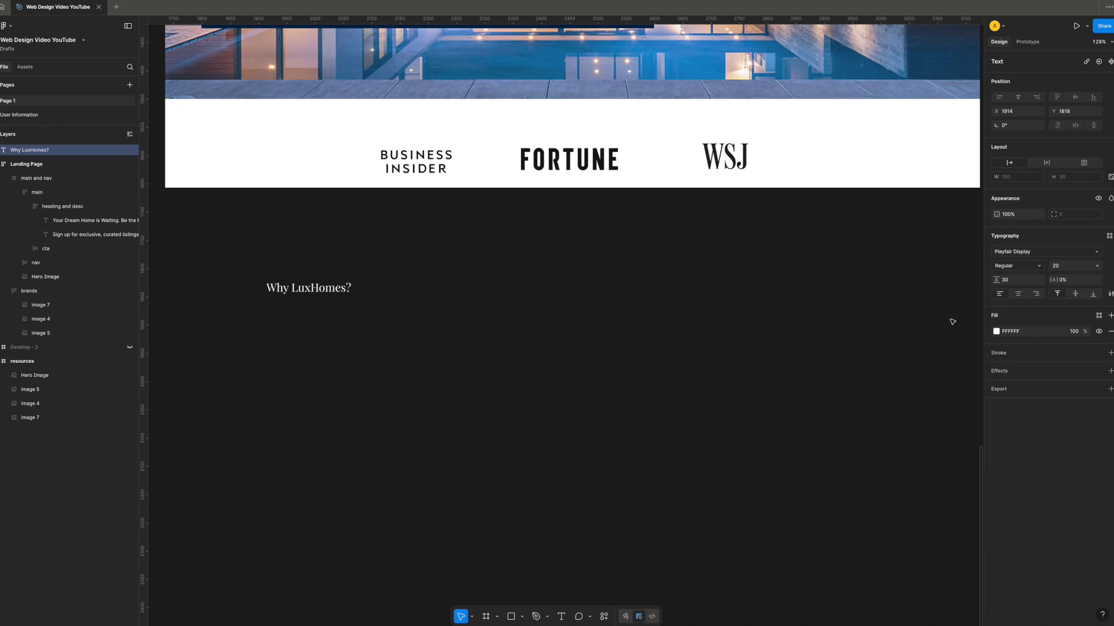
click(392, 328)
- Move the "Why LuxHomes?" text to about X 1823, Y 1792 and set its font size to 48
drag(315, 289, 253, 274)
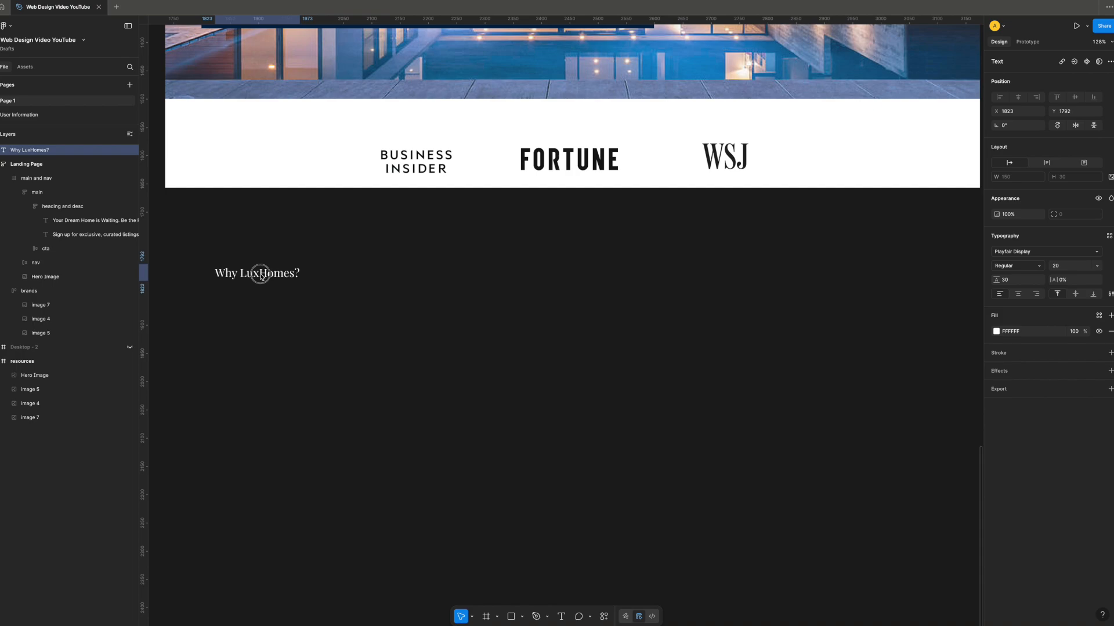
click(1072, 269)
text(48)
key(Return)
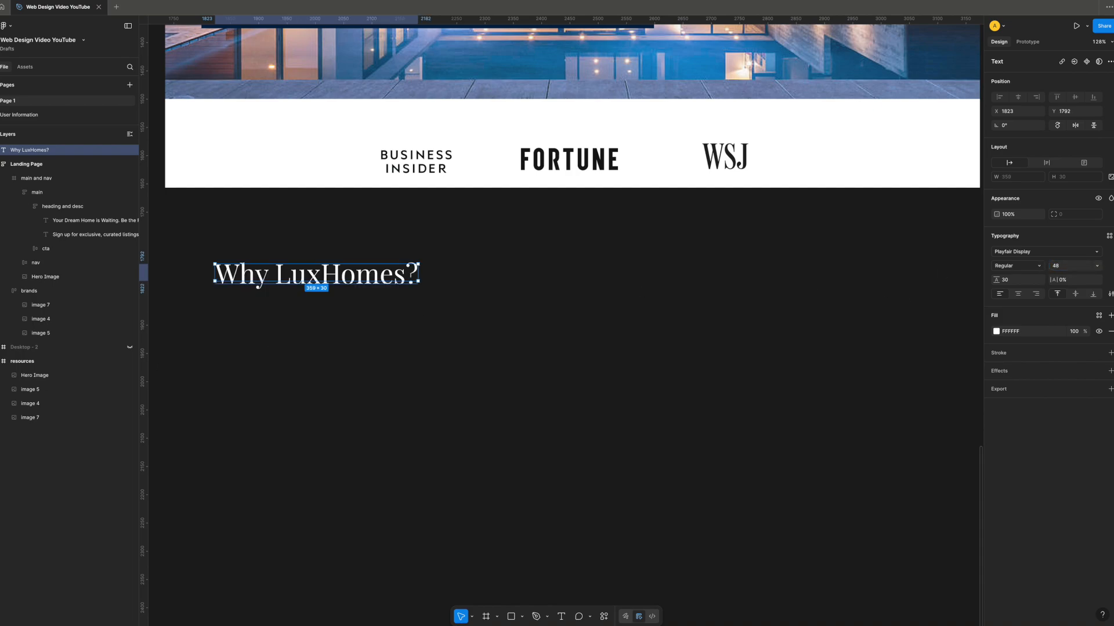
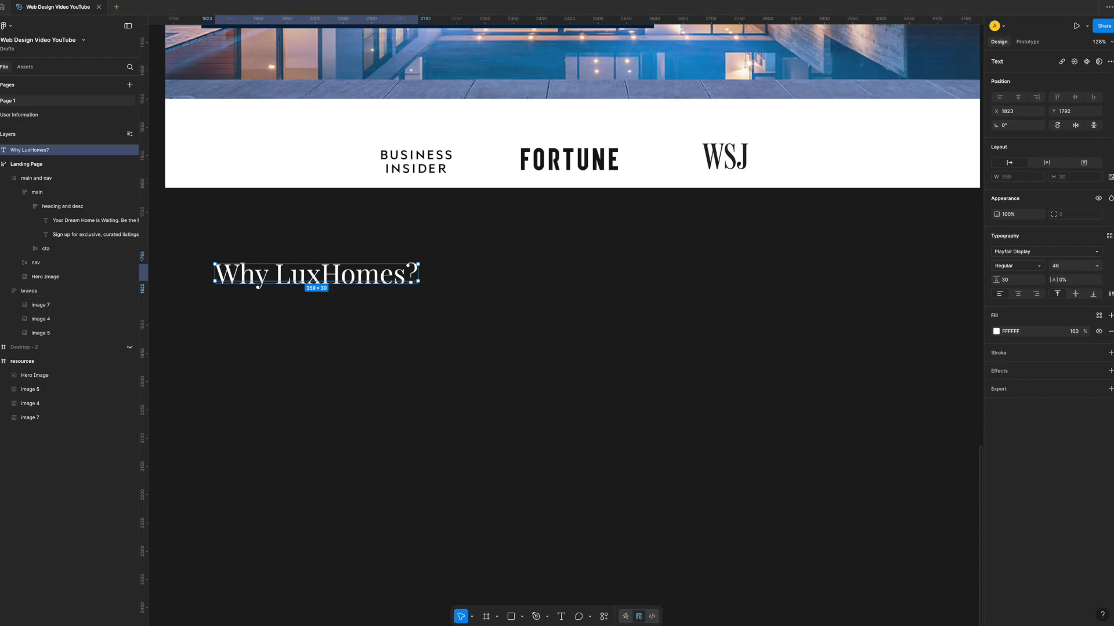
- Make the "Why LuxHomes?" heading Bold and move it to about X 1794, Y 1786
double_click(302, 281)
click(1008, 268)
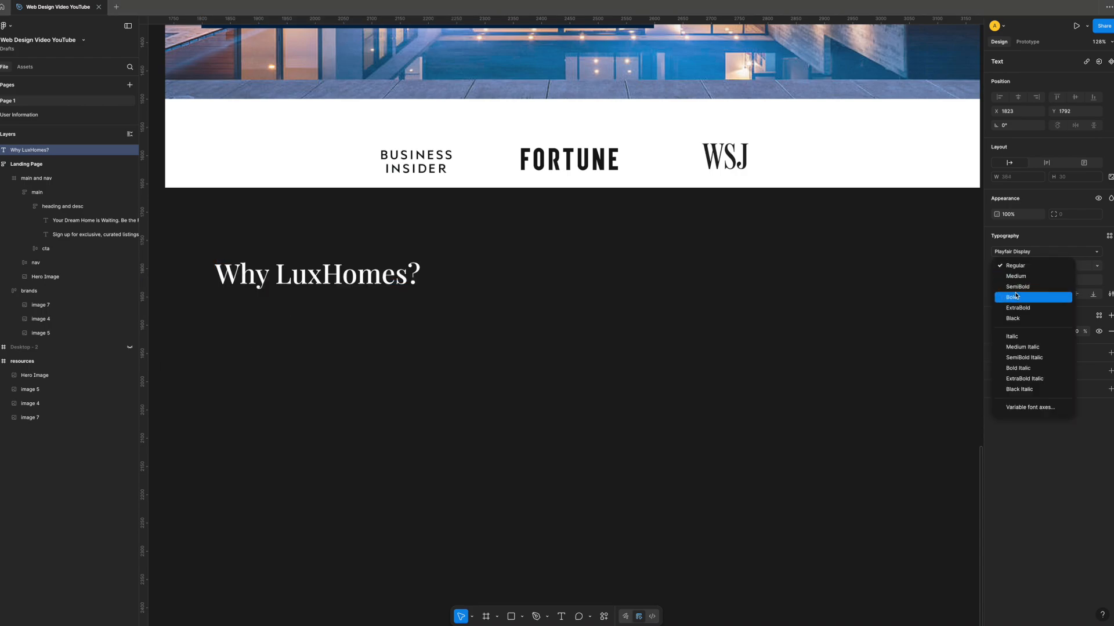
click(1015, 297)
key(Escape)
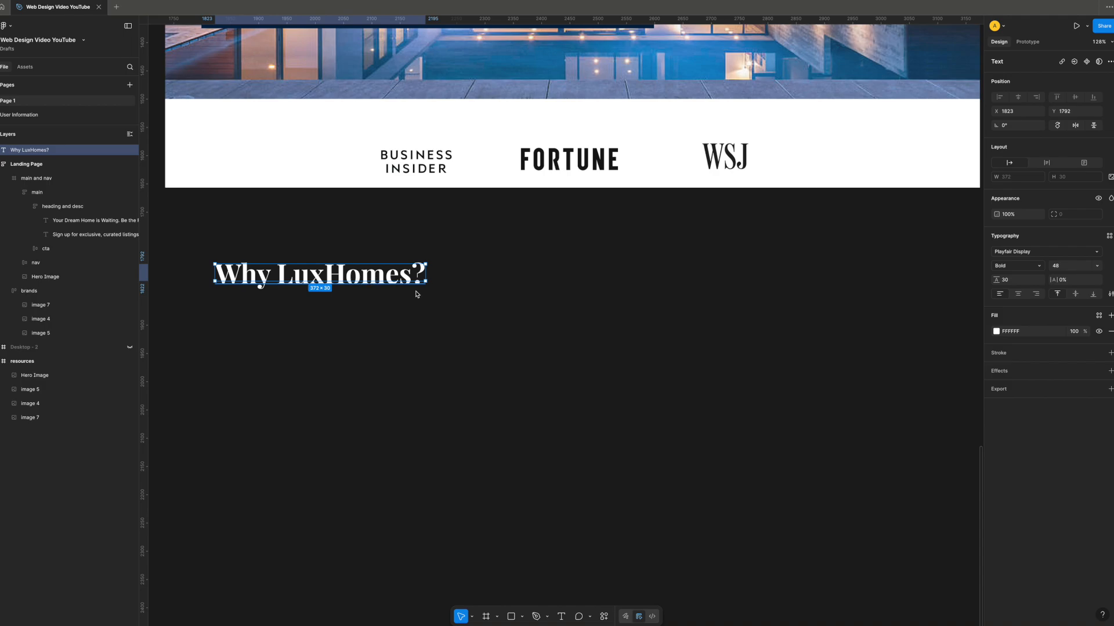
drag(361, 281, 339, 276)
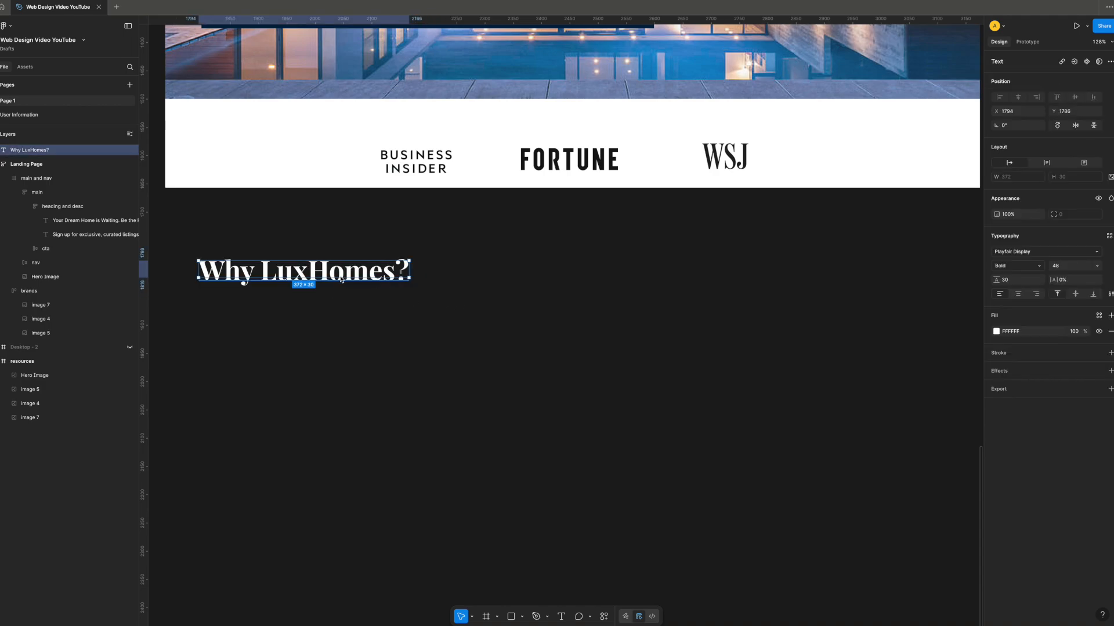
- Set the "Why LuxHomes?" heading's line height to Auto and move it to about X 1767, Y 1780
scroll(340, 276, up, 2)
scroll(339, 276, down, 3)
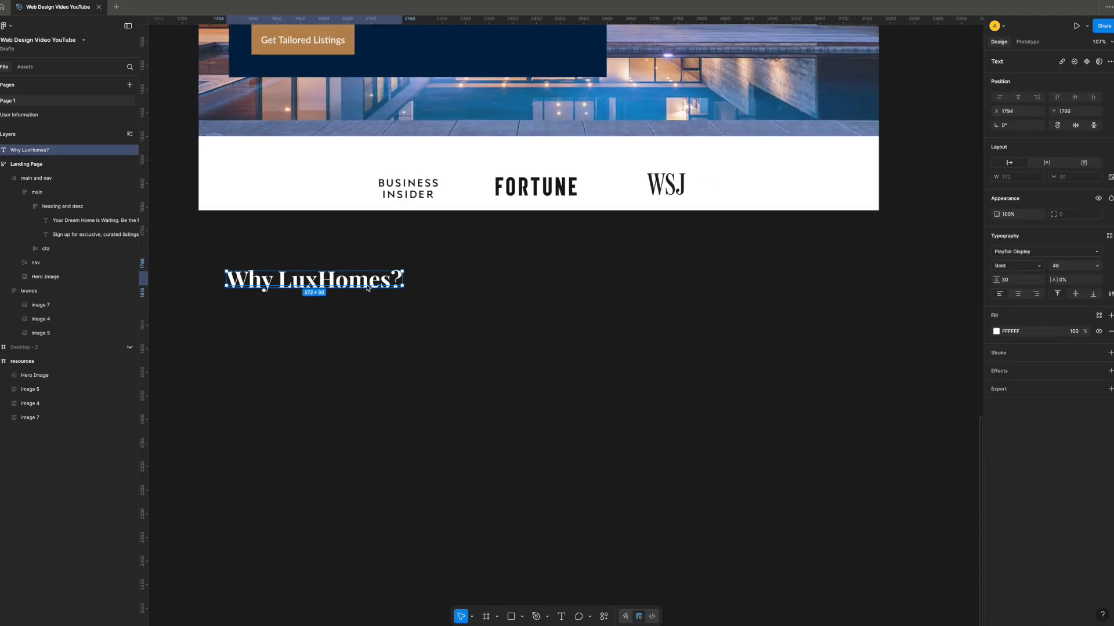
click(1022, 281)
text(60)
key(Return)
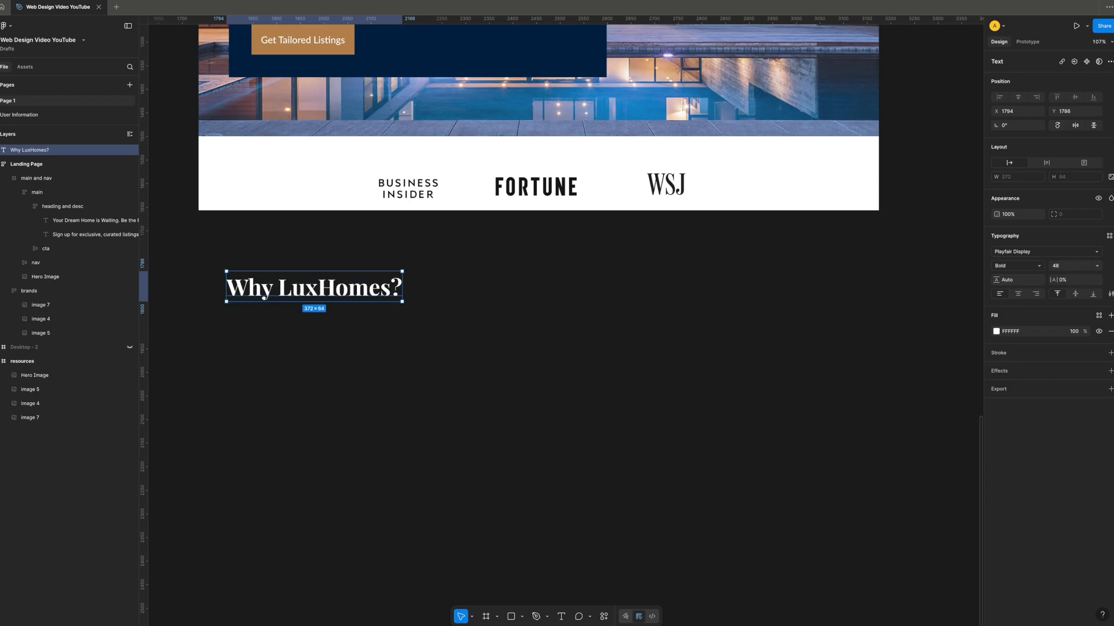
click(428, 372)
drag(326, 290, 313, 287)
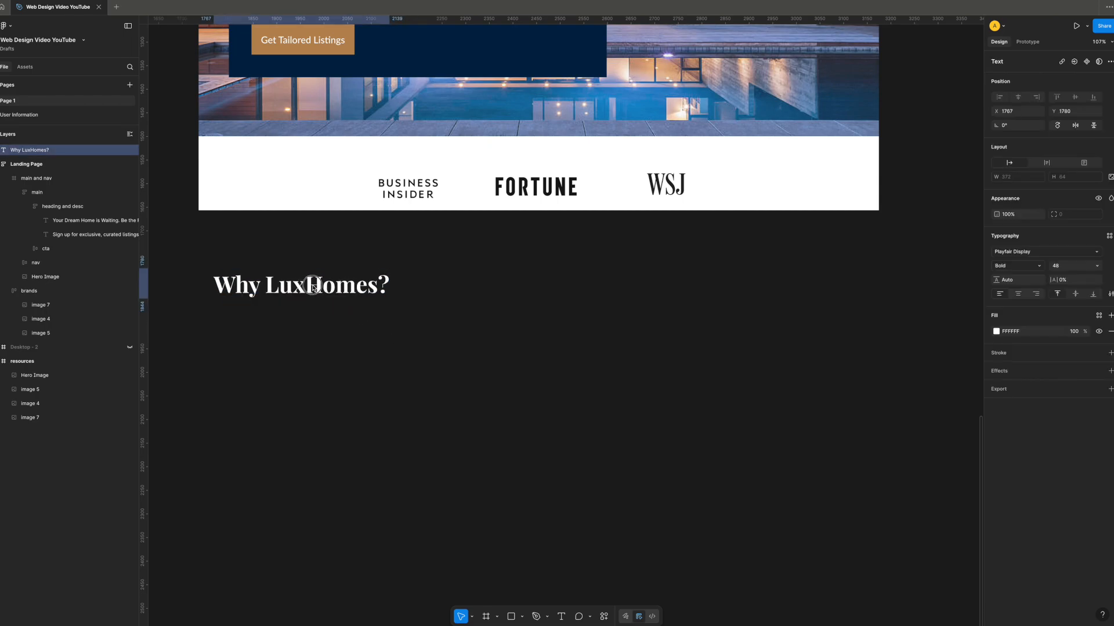
click(459, 352)
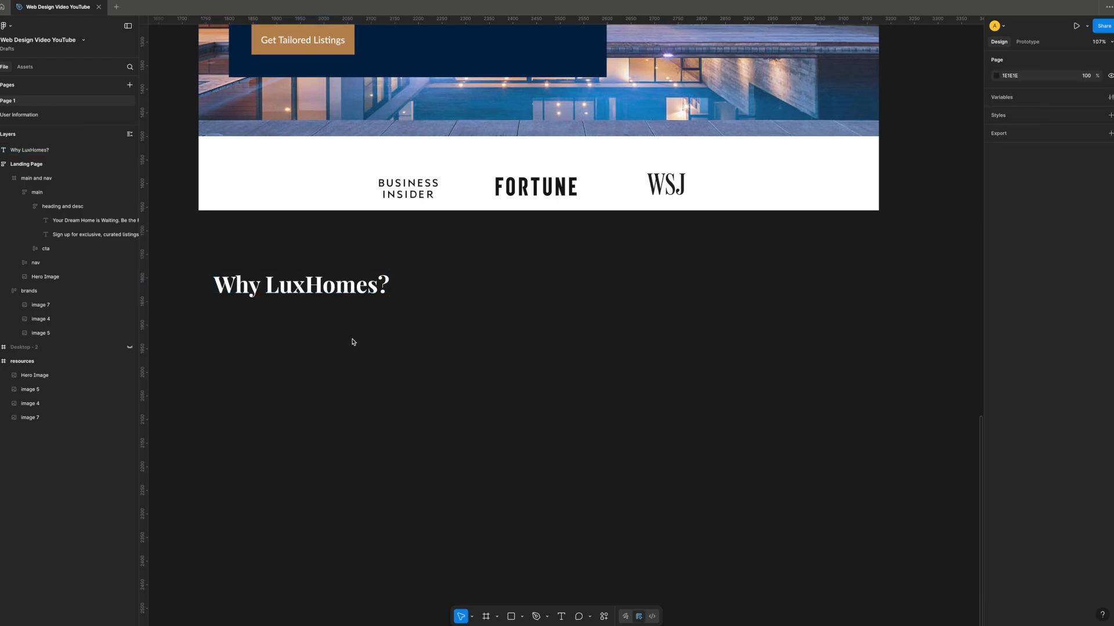
- Place a copy of the hero card's "Get Tailored Listings" button on the canvas below the "Why LuxHomes?" heading
double_click(306, 46)
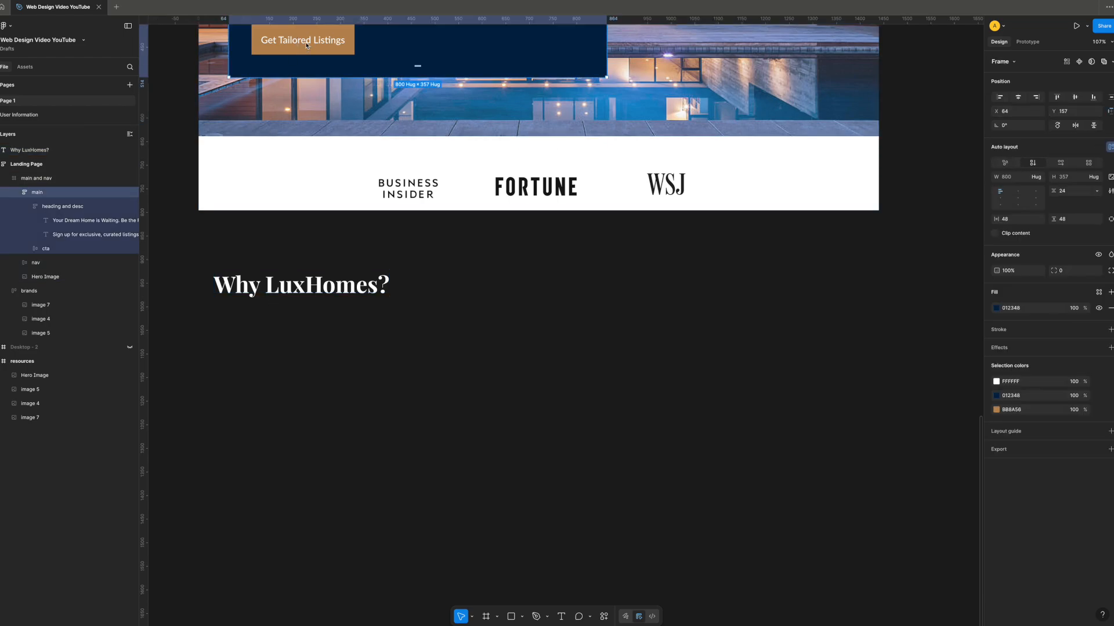
scroll(306, 45, up, 4)
click(302, 154)
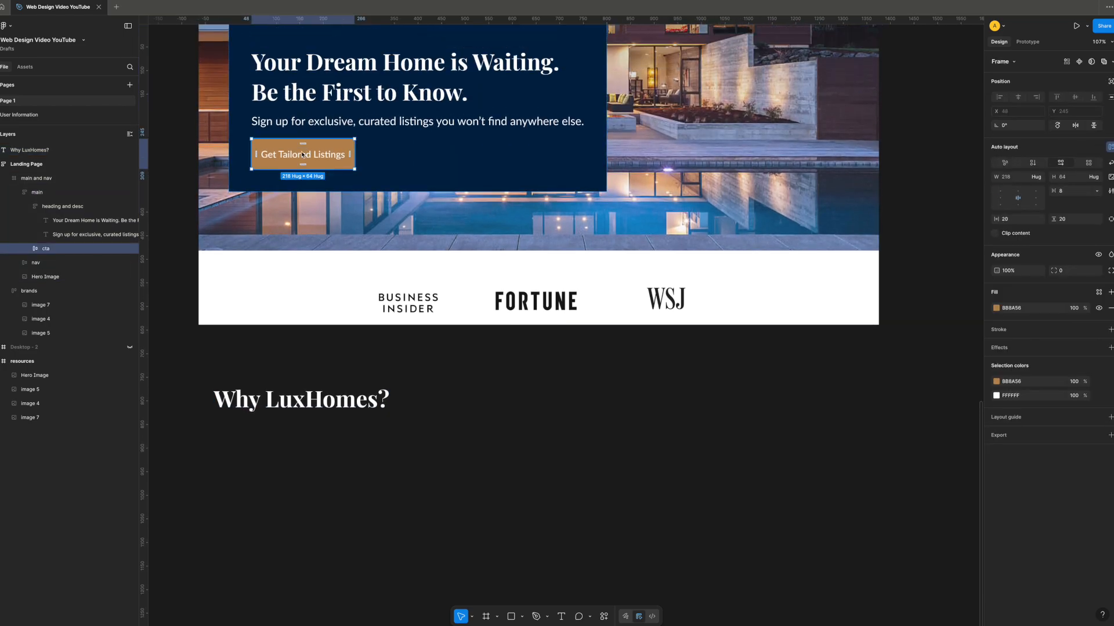
drag(312, 154, 339, 480)
- Change the copied button's label to "Join the List" and move the button to about X 1963, Y 1938
double_click(339, 480)
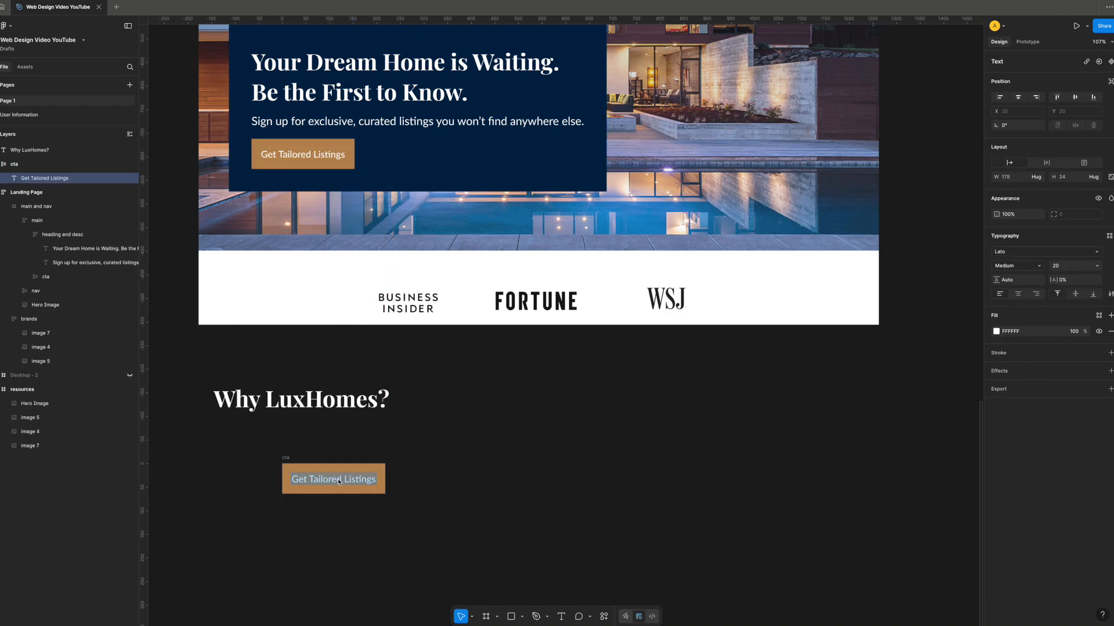
text(Join the List)
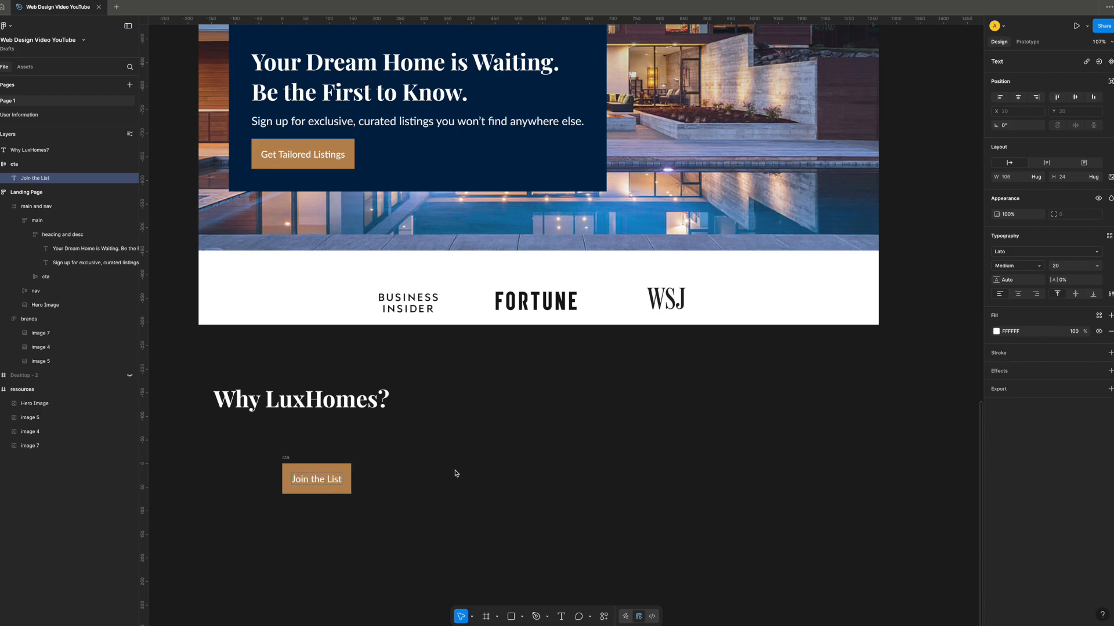
key(Escape)
scroll(472, 468, down, 2)
click(277, 406)
drag(278, 406, 312, 403)
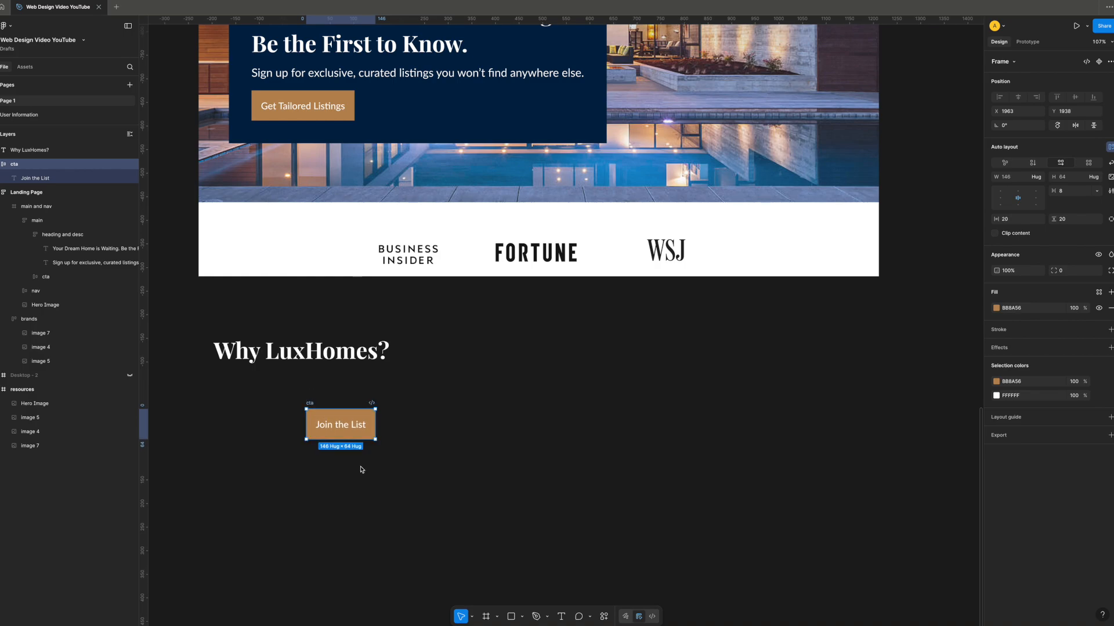
- Draw a line just below the start of the "Why LuxHomes?" heading and set its length to 100
click(511, 616)
click(521, 616)
click(552, 546)
drag(214, 373, 250, 375)
click(1021, 164)
text(100)
key(Return)
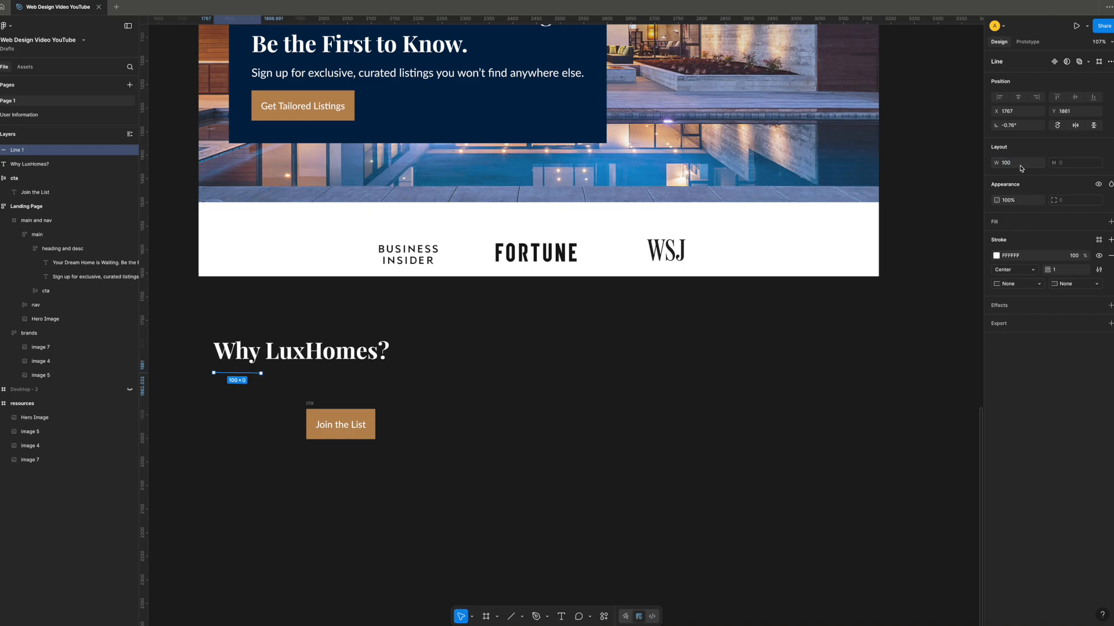
- Set the line's stroke weight to 5 and both of its end points to Round
click(1055, 270)
text(5)
key(Return)
click(1041, 286)
click(1032, 294)
click(1094, 285)
click(1093, 285)
- Color the line's stroke gold BB8A56 and shift the line slightly under the heading
click(1035, 256)
click(998, 257)
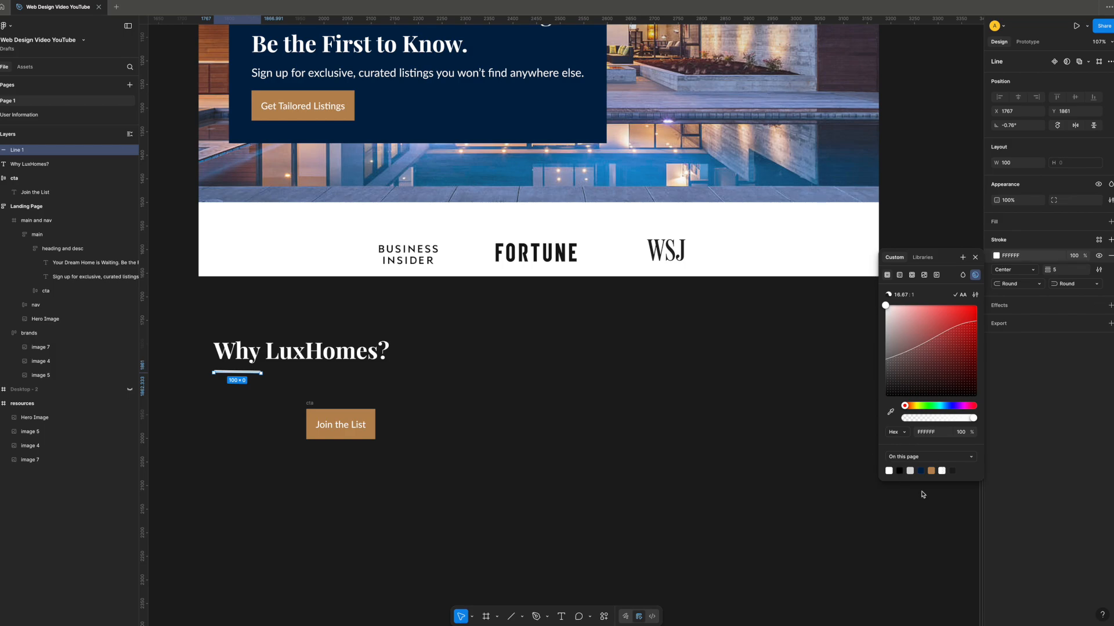
click(931, 471)
click(696, 442)
drag(235, 371, 240, 376)
- Wrap the heading, line and "Join the List" button in a vertical auto layout frame with a gap of 32
drag(180, 313, 509, 448)
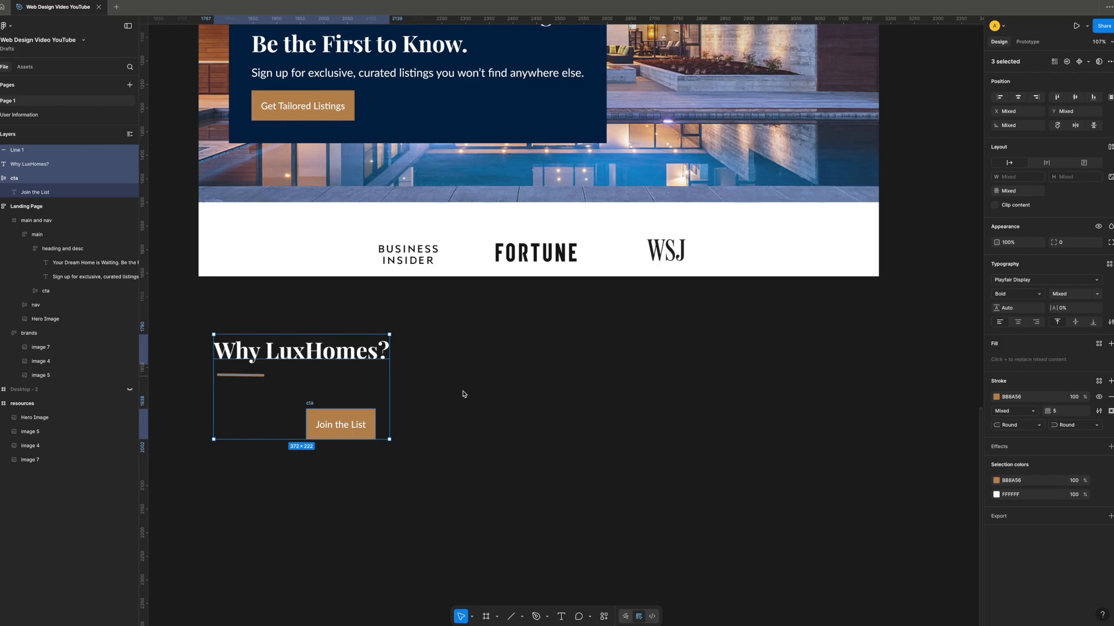
key(shift+a)
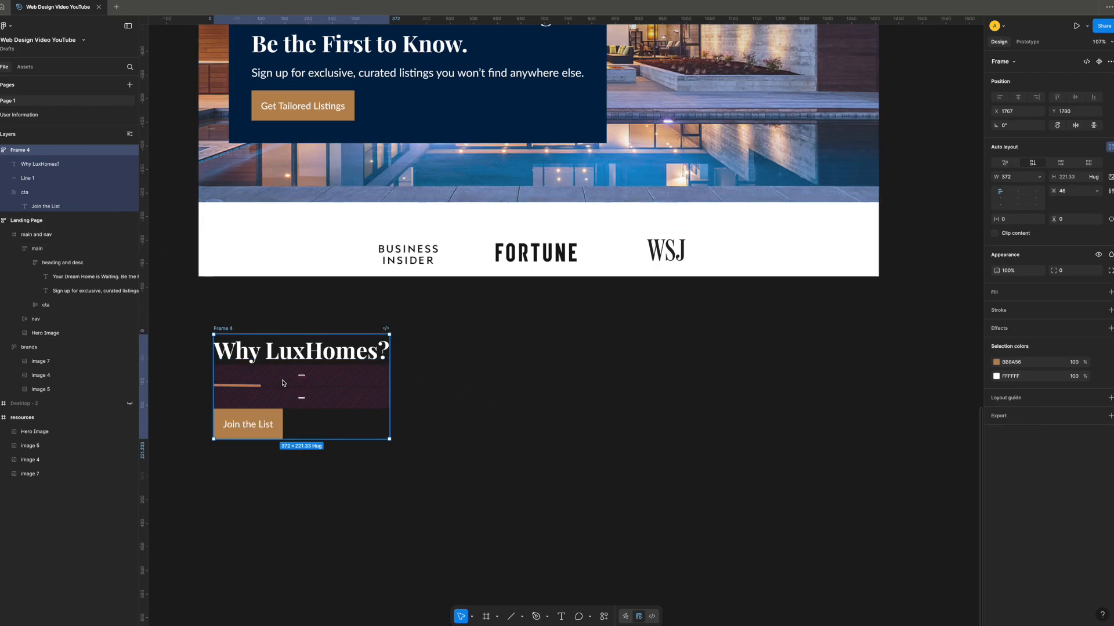
click(1077, 192)
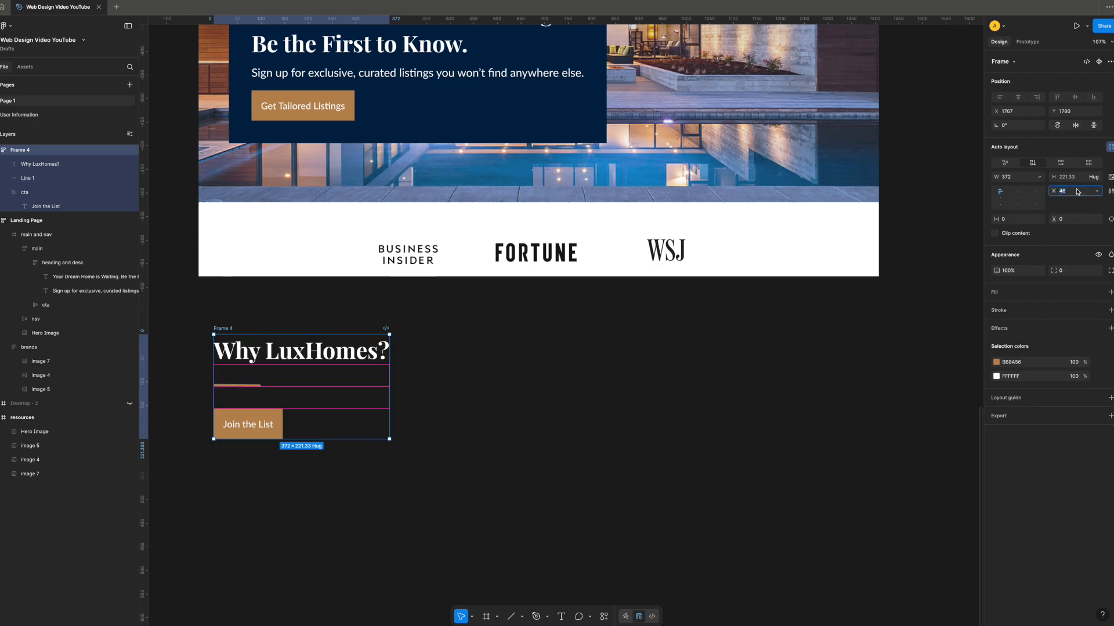
text(32)
key(Return)
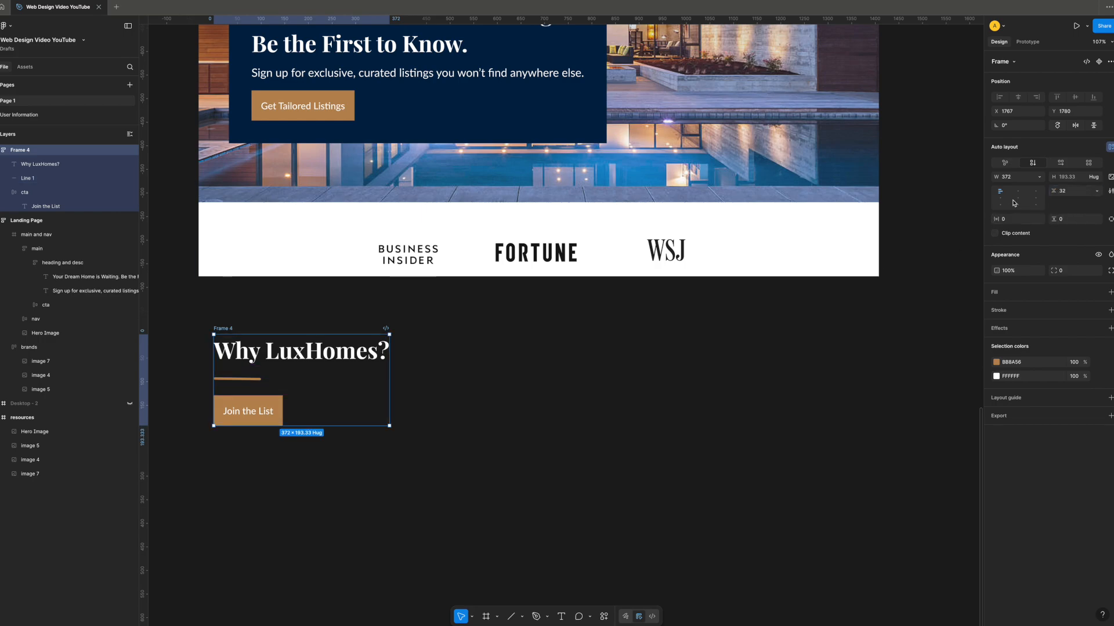
- Try right and center alignments for the items in the new auto layout frame, ending back at top left
click(1037, 193)
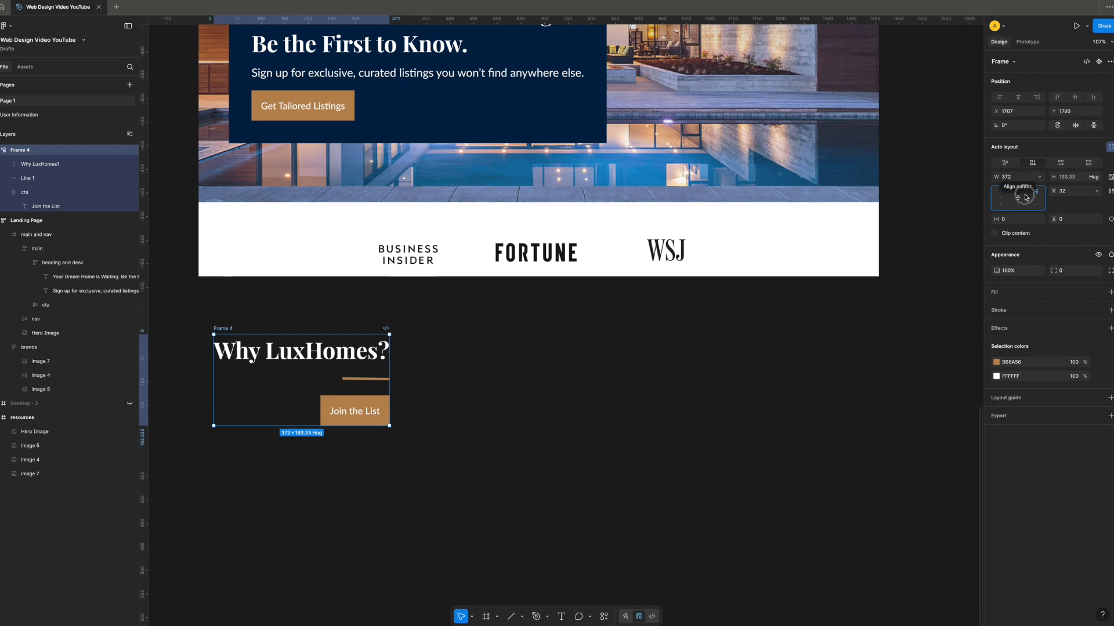
click(1017, 193)
click(1005, 195)
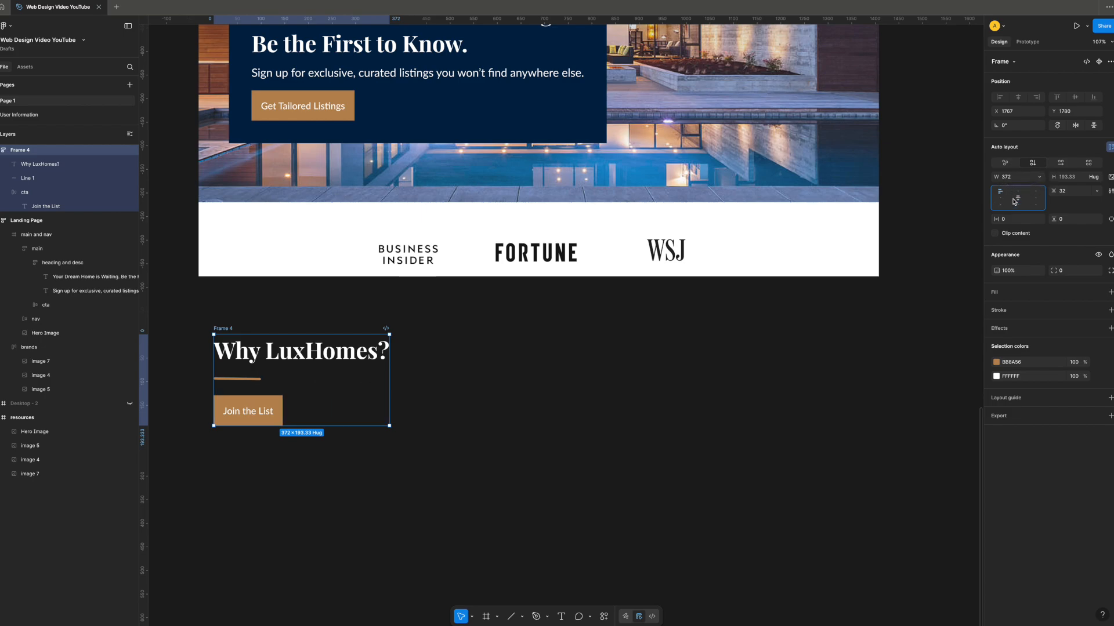
click(1017, 200)
click(1029, 197)
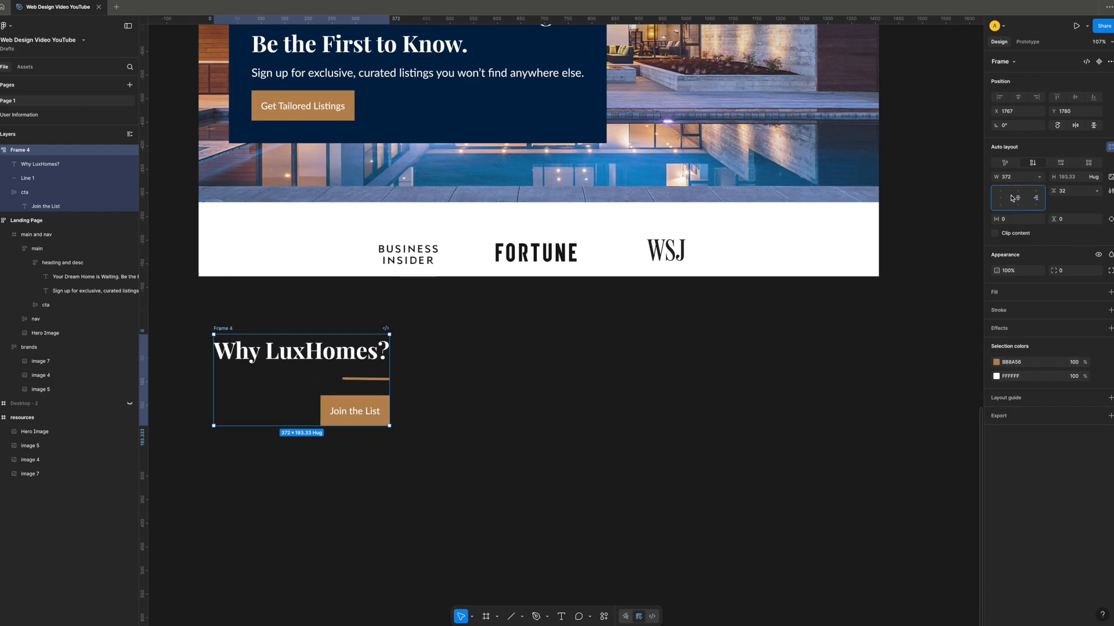
click(1014, 198)
click(1000, 192)
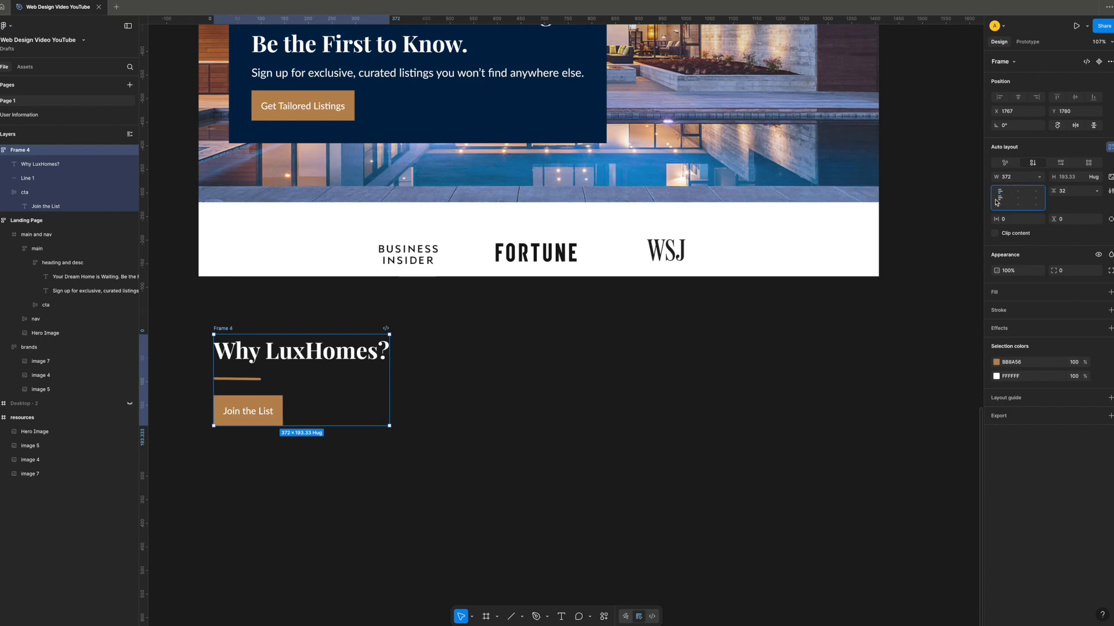
- Ungroup the auto layout frame holding the heading, line and "Join the List" button
right_click(232, 336)
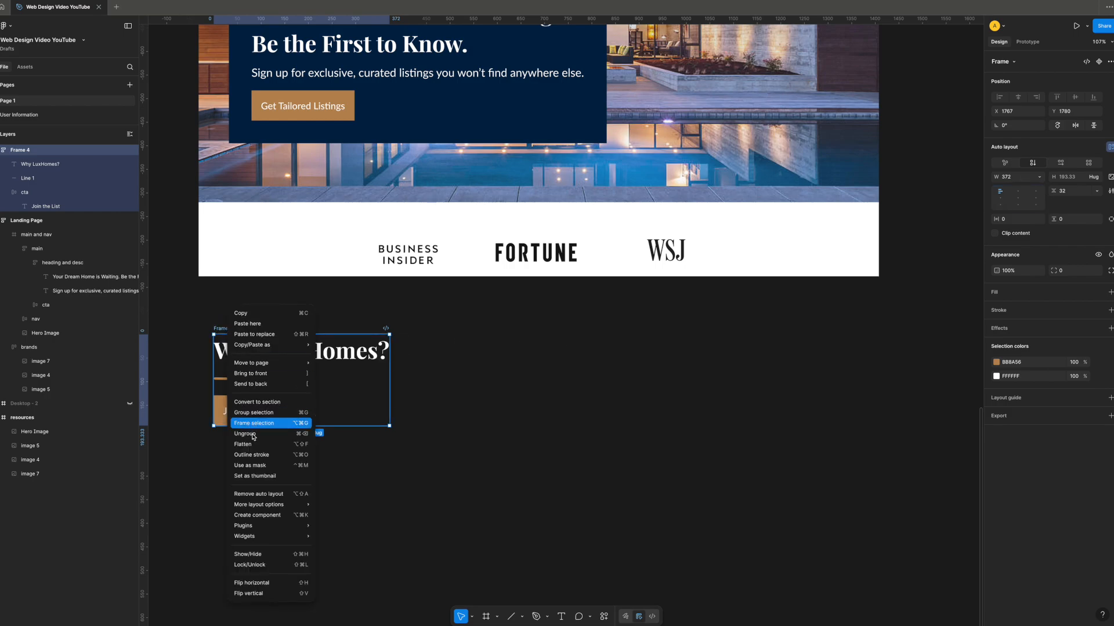
click(487, 419)
scroll(486, 419, down, 1)
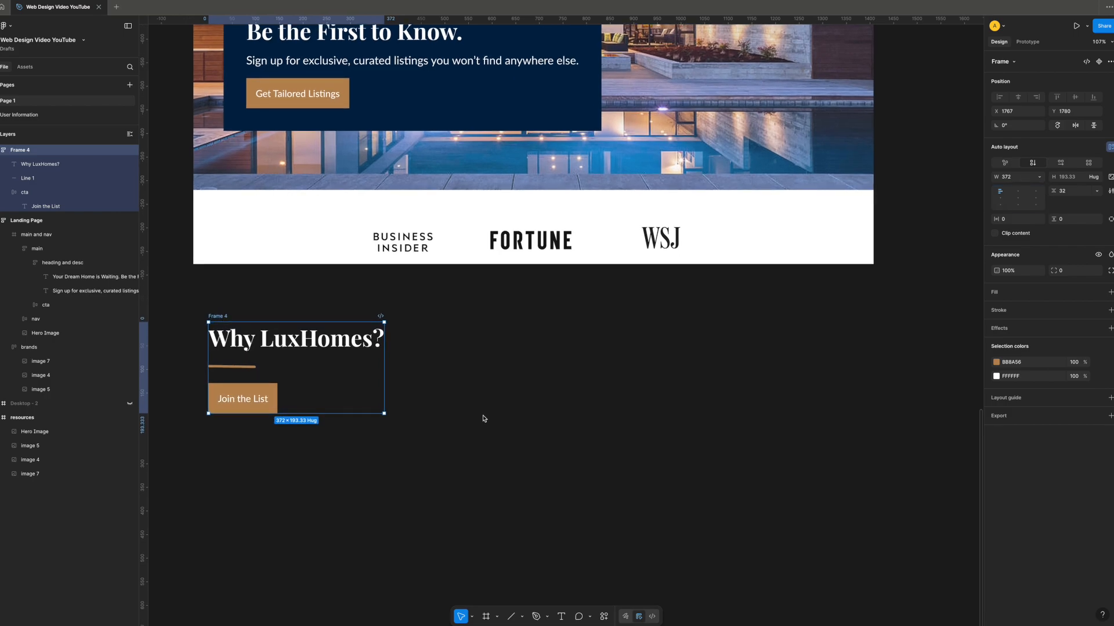
right_click(219, 323)
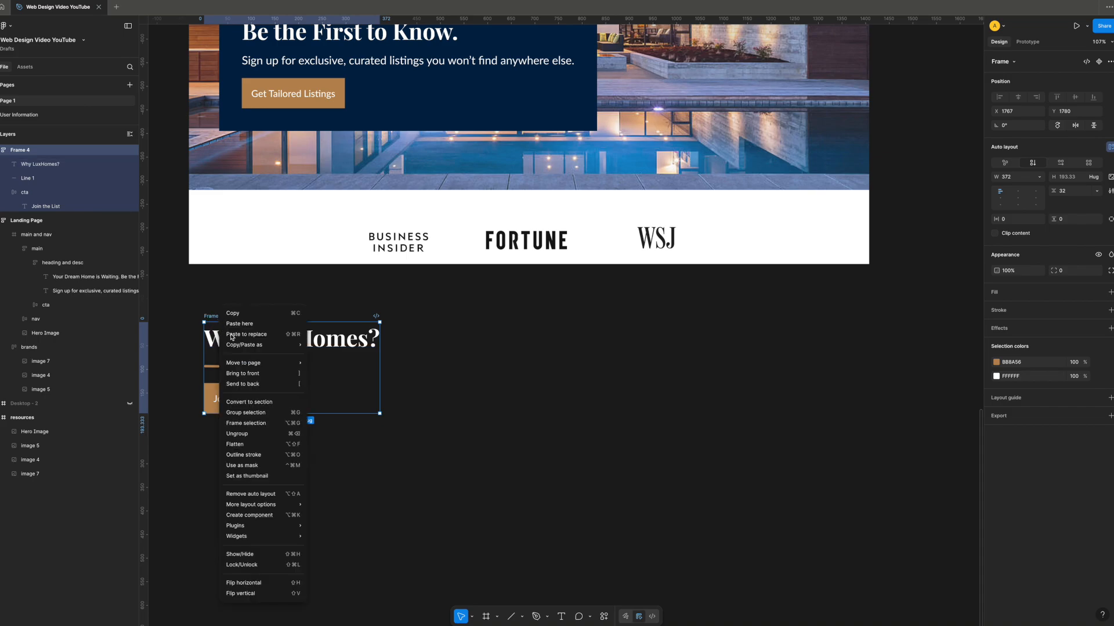
click(254, 436)
click(529, 406)
- Wrap only the "Why LuxHomes?" heading and the gold line in their own auto layout frame
click(277, 342)
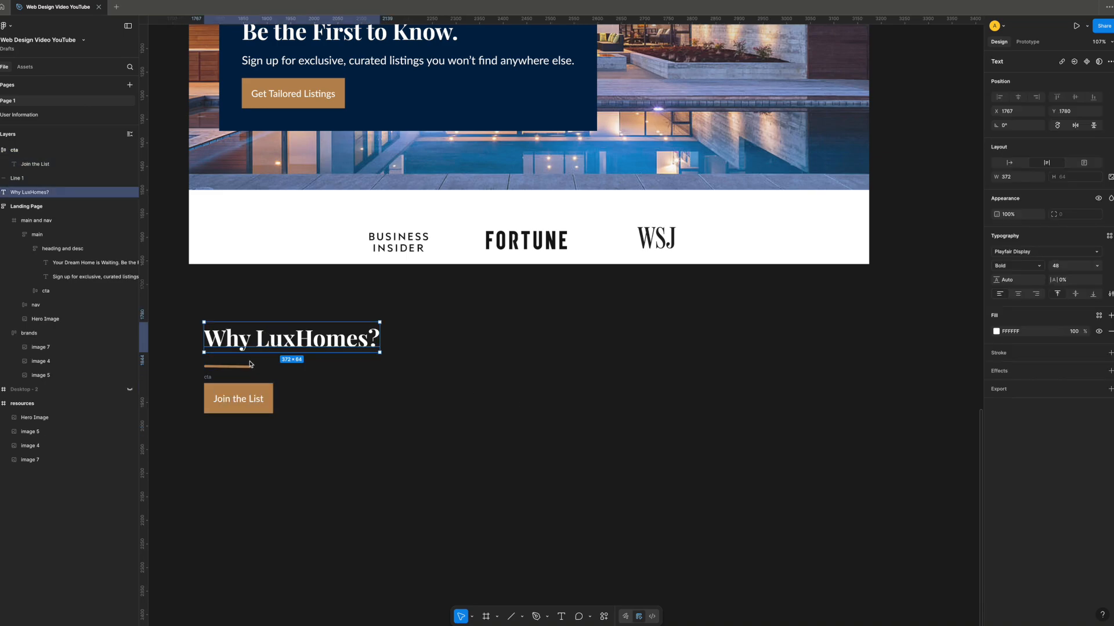
shift+click(240, 366)
key(shift+a)
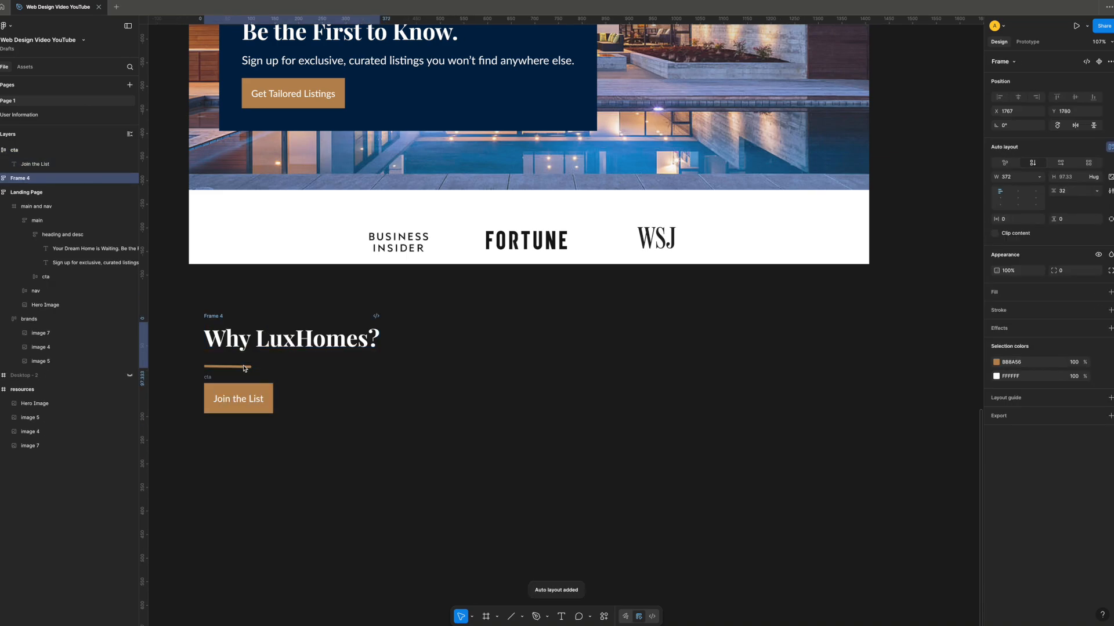
click(371, 394)
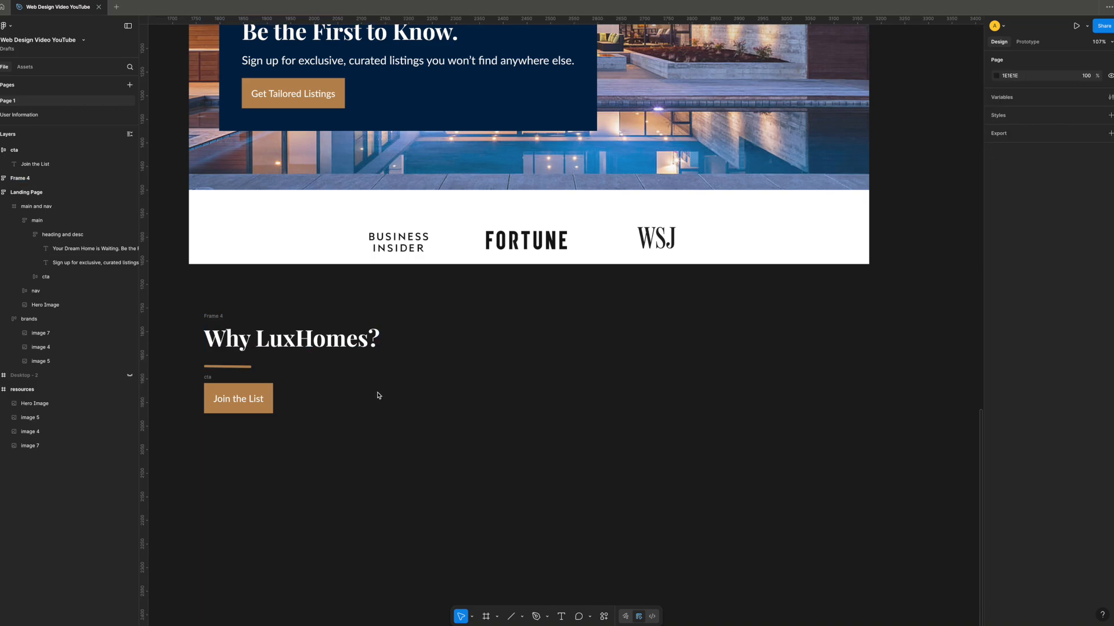
- Wrap the heading group and "Join the List" button in a vertical auto layout frame aligned top right
click(225, 316)
shift+click(209, 384)
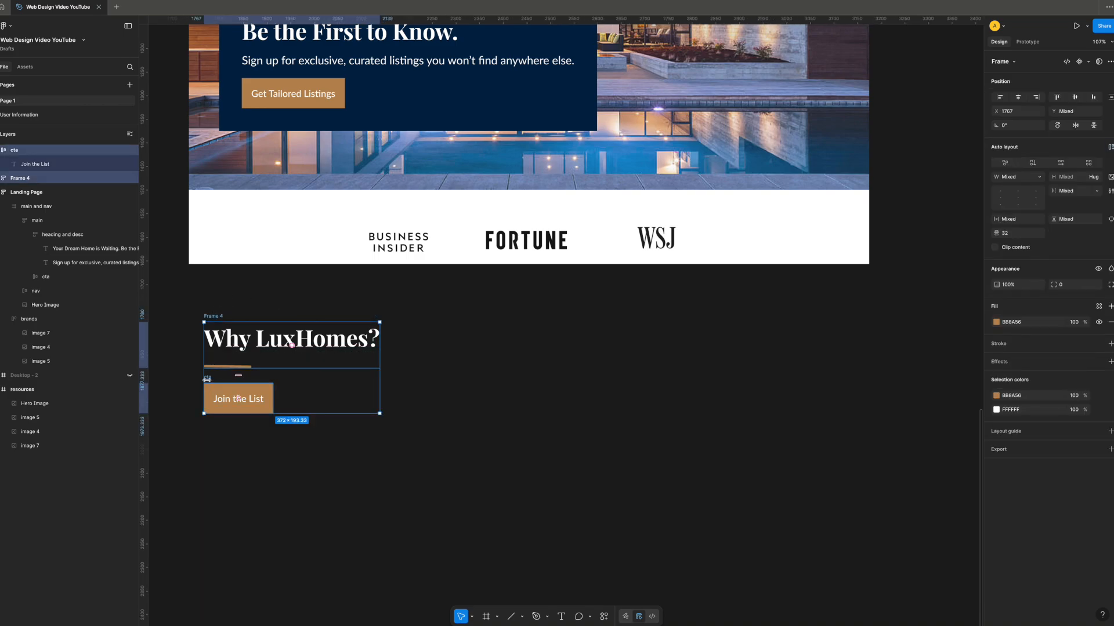
key(shift+a)
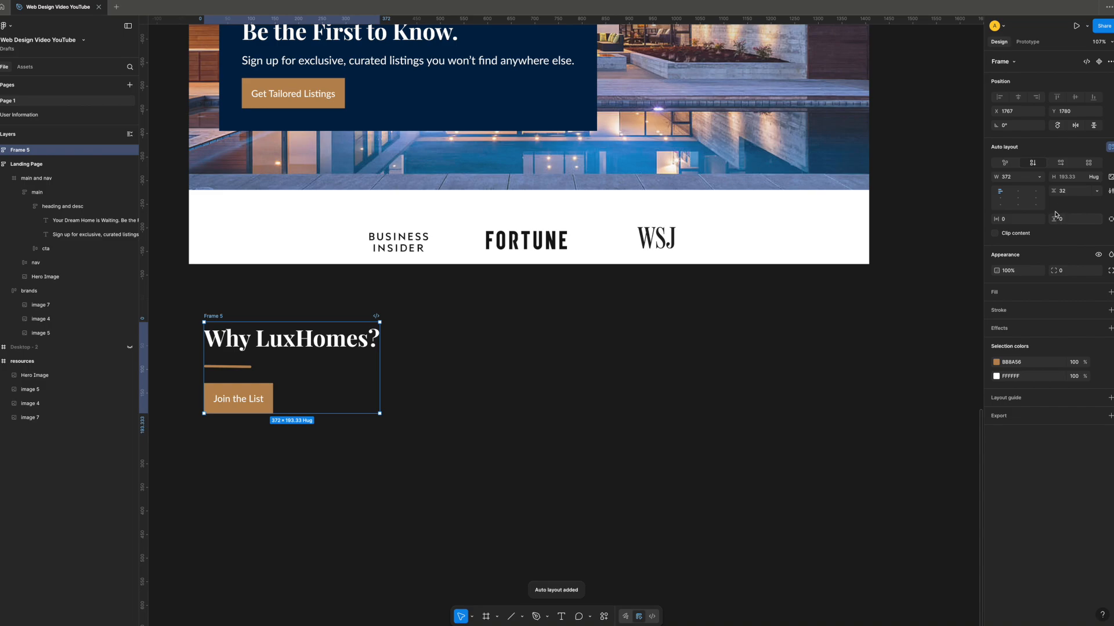
click(1036, 192)
click(820, 346)
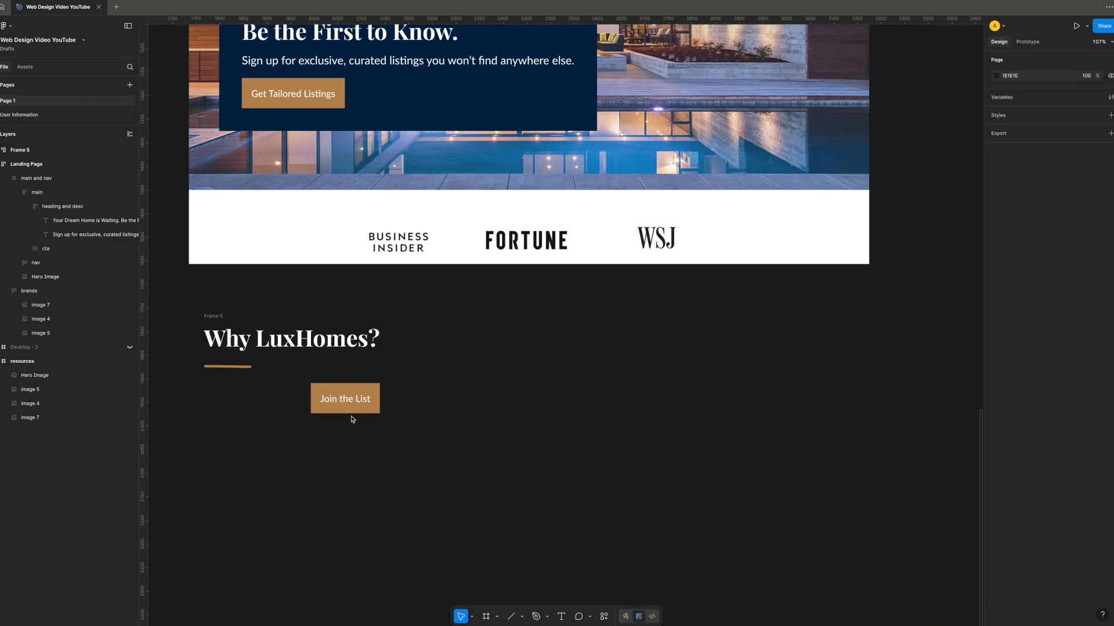
- Rename the new auto layout frame as "heading and cta"
double_click(215, 317)
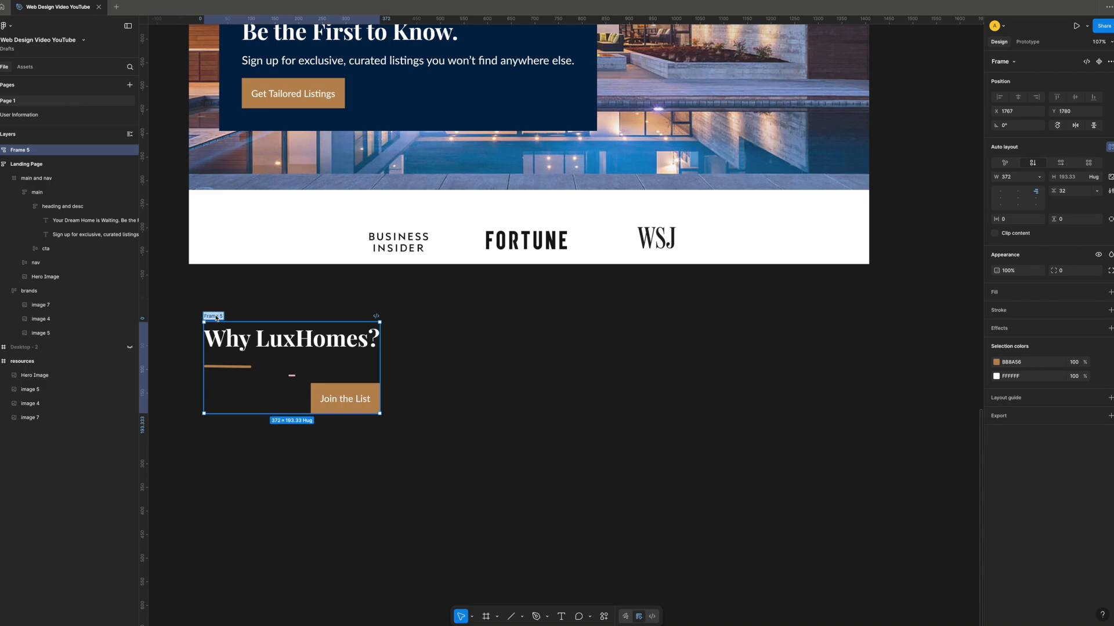
text(heading and cta)
key(Return)
click(516, 410)
scroll(510, 414, right, 2)
scroll(510, 414, left, 3)
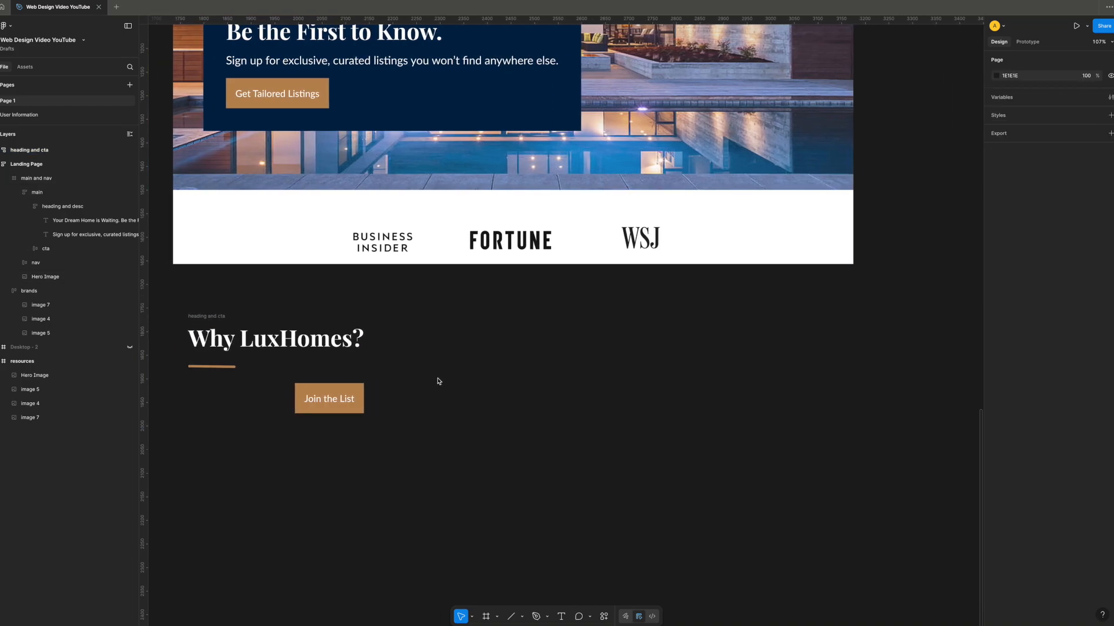
scroll(438, 381, left, 2)
scroll(447, 379, right, 2)
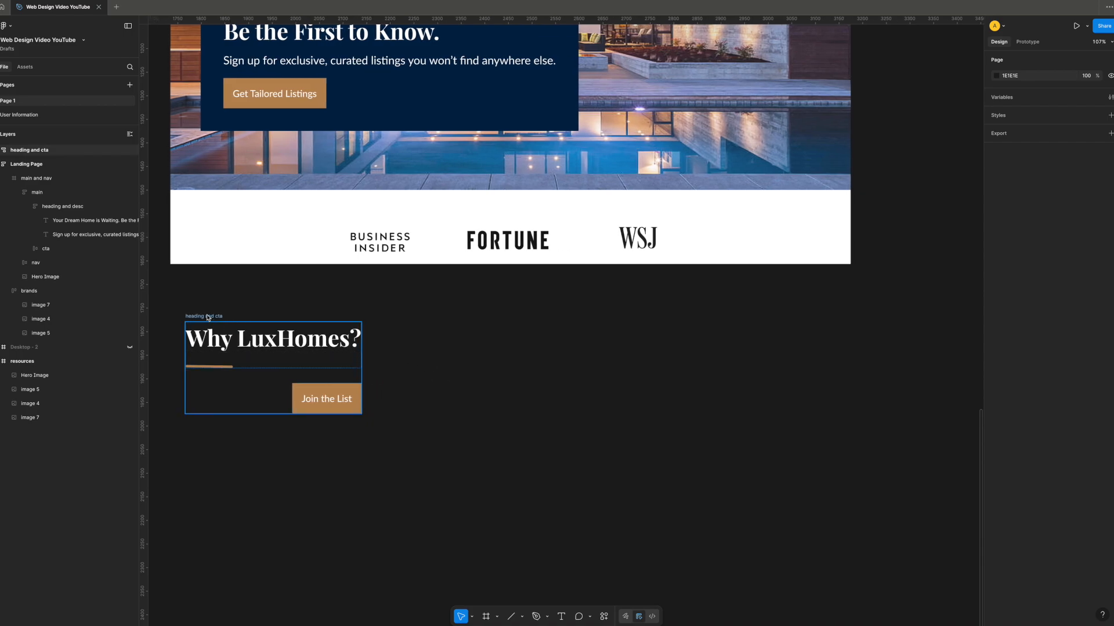
key(t)
click(483, 342)
scroll(591, 249, left, 2)
scroll(591, 249, down, 2)
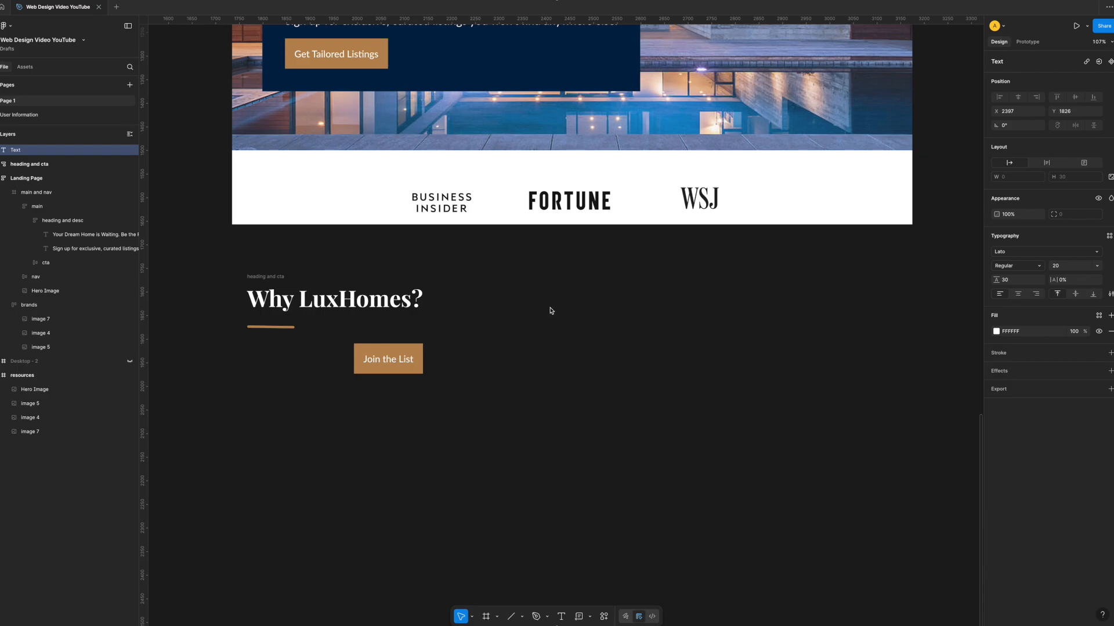
key(Escape)
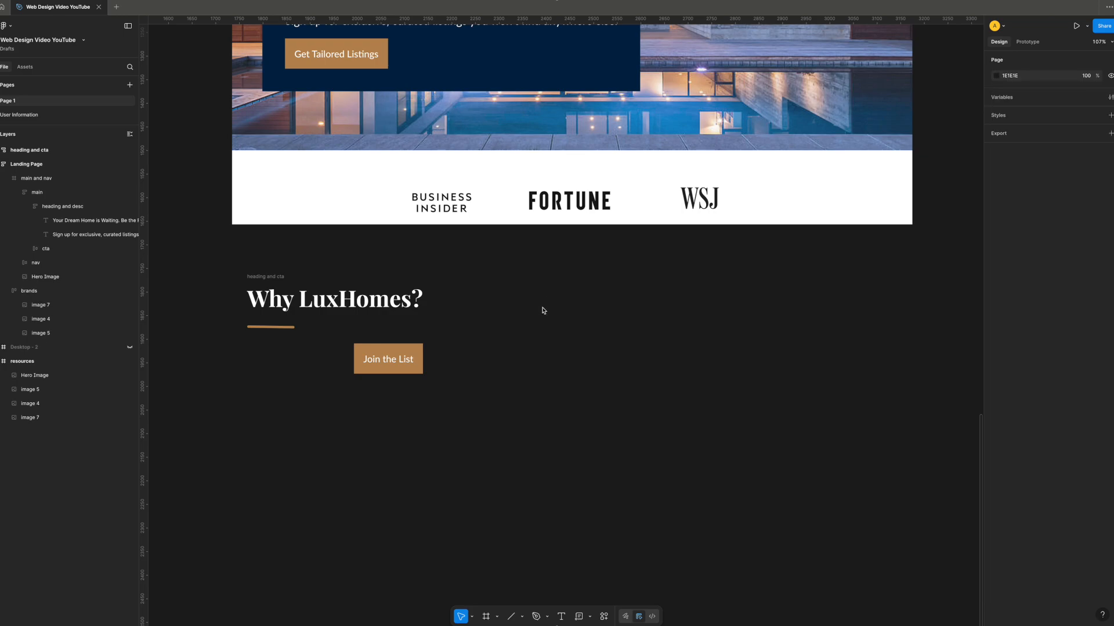
- Add a "$800M+" text on the canvas beside the "Why LuxHomes?" heading
key(t)
click(552, 313)
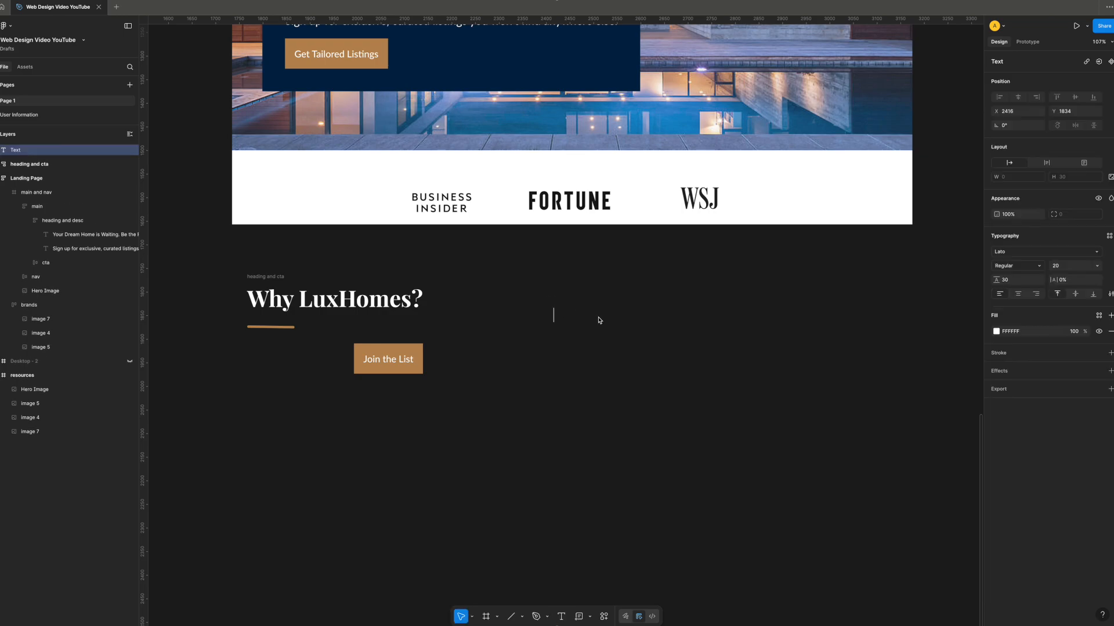
text(800M+$)
key(Escape)
- Duplicate the "$800M+" text below itself and change the copy to "in properties sold including off-market exclusives."
click(574, 317)
mouse_move(574, 317)
mouse_down()
mouse_move(590, 297)
mouse_move(581, 322)
mouse_up()
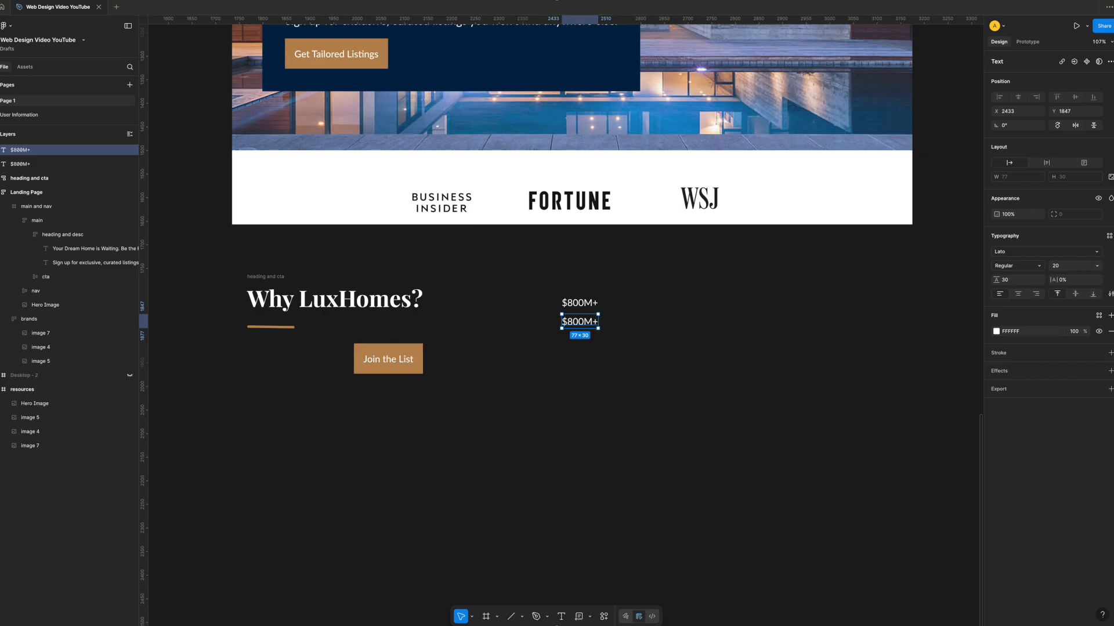
double_click(583, 321)
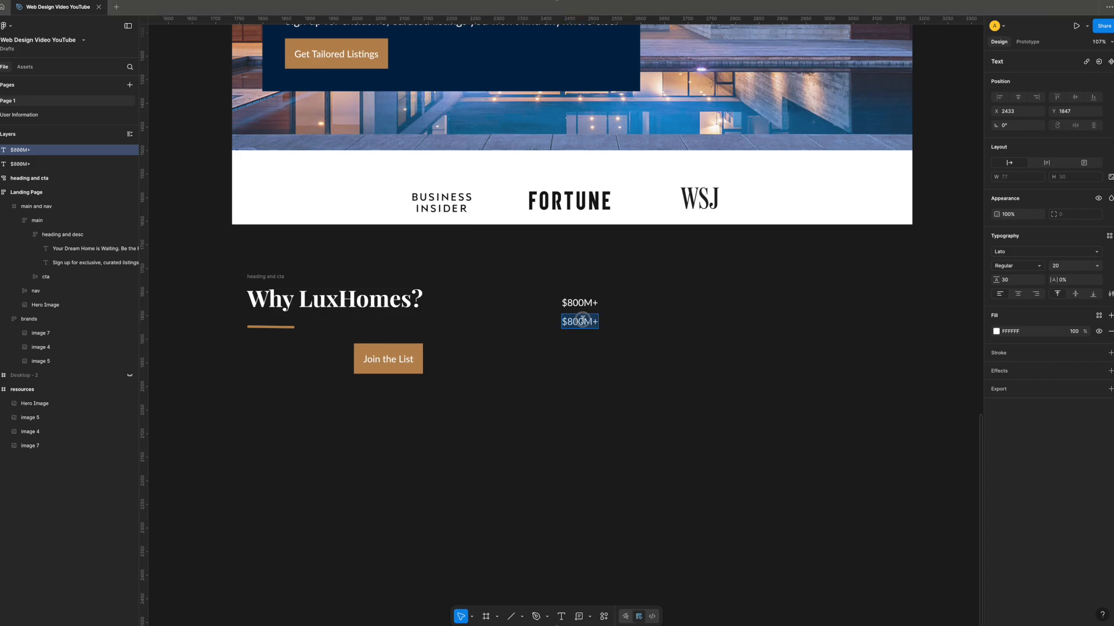
text(in properties sold including off-market exclusives.)
key(Escape)
mouse_move(657, 326)
mouse_down()
mouse_move(645, 329)
mouse_move(657, 328)
mouse_up()
- Wrap the "$800M+" and description texts in a vertical auto layout frame with a gap of 8
click(580, 302)
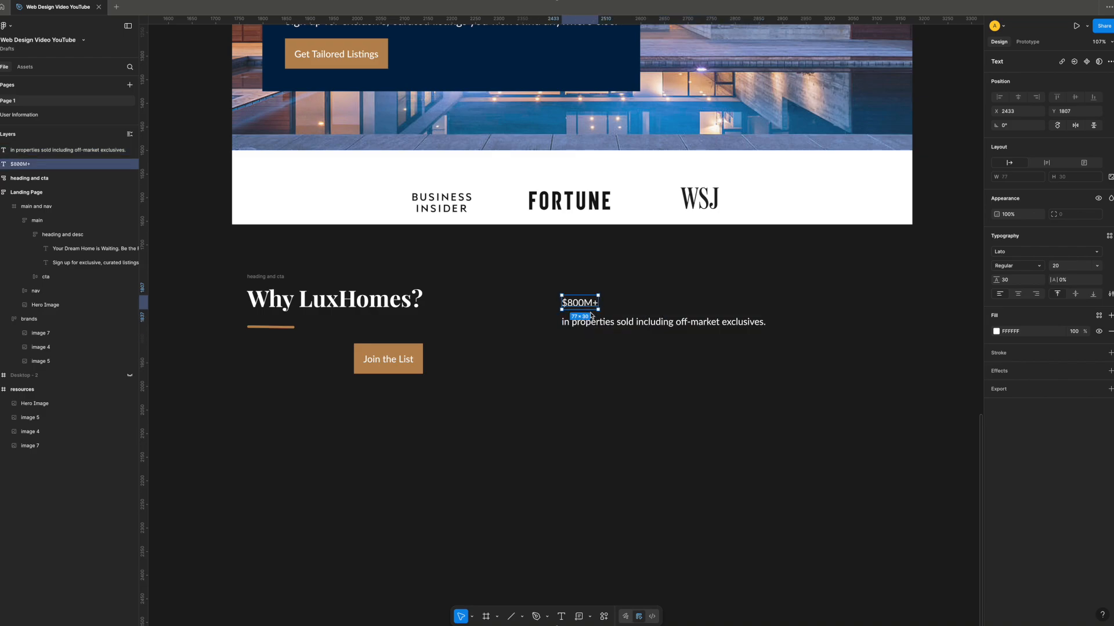
shift+click(593, 322)
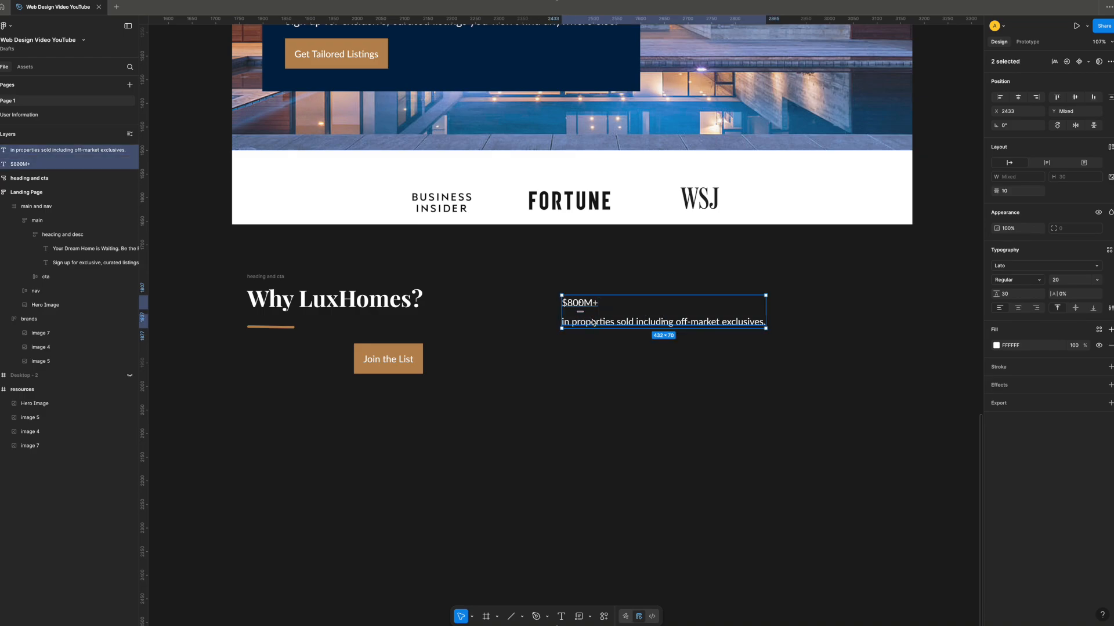
key(shift+a)
click(1062, 192)
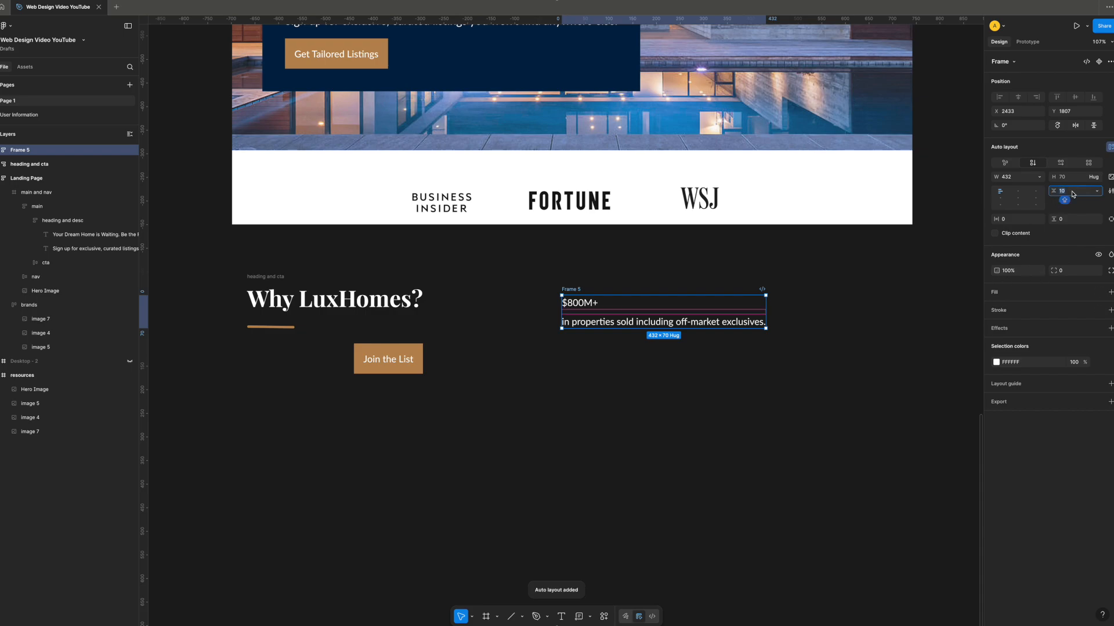
text(8)
key(Return)
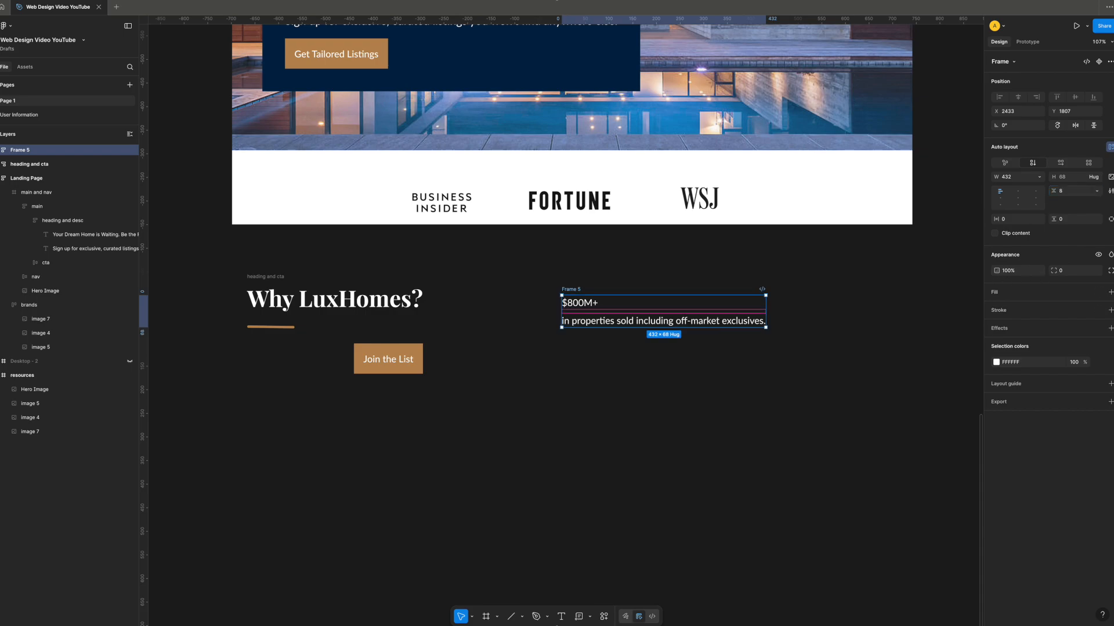
- Align the stat frame's items to top center and set the "$800M+" text to auto width
double_click(587, 304)
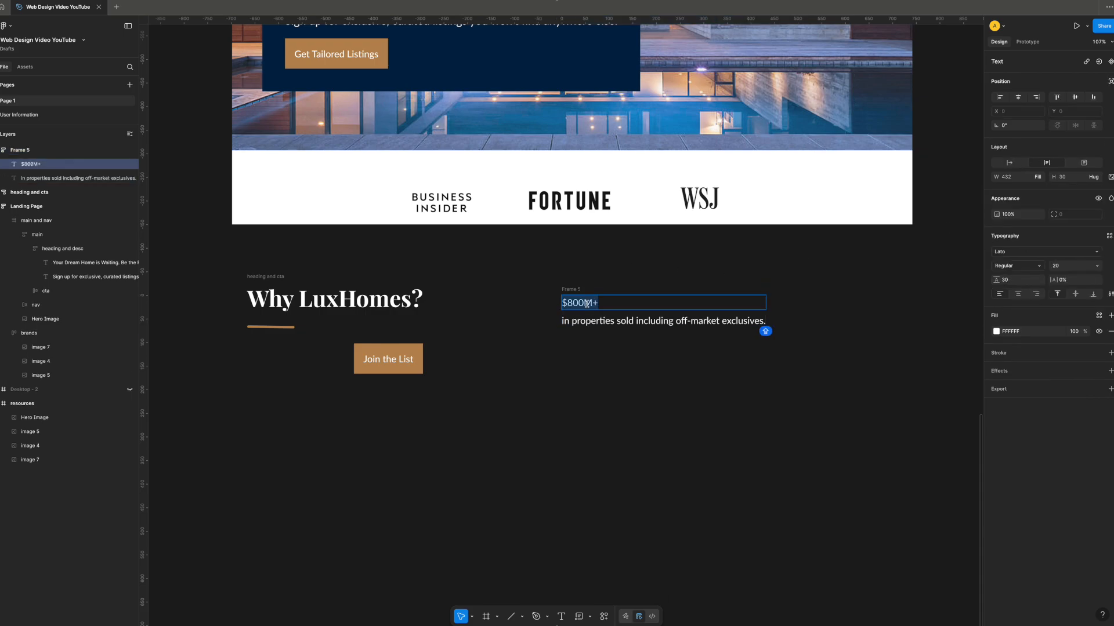
key(Escape)
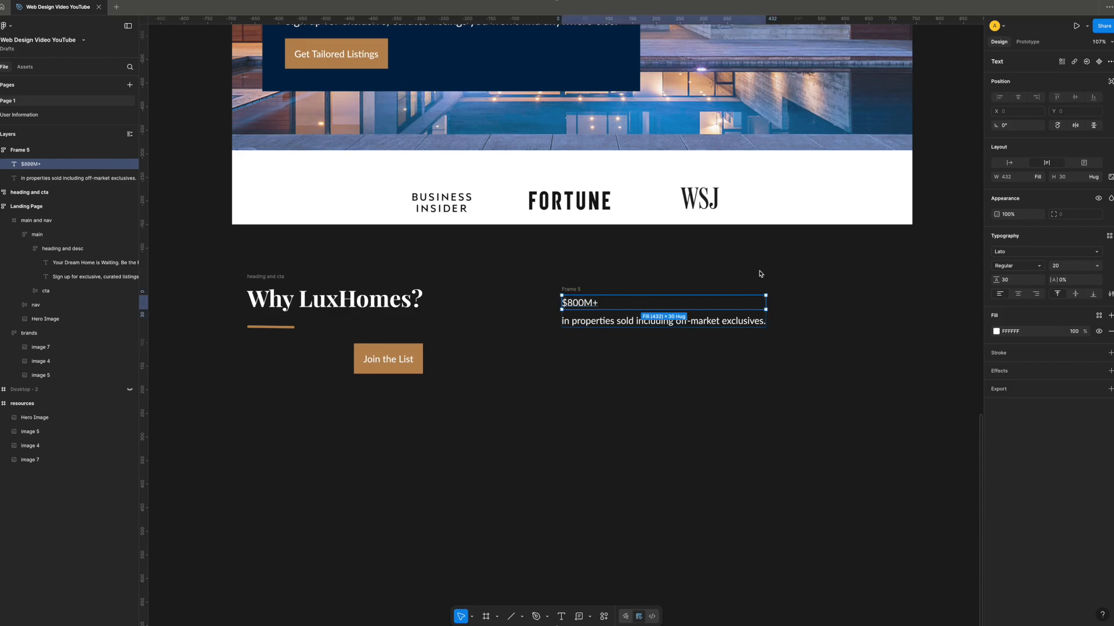
key(Escape)
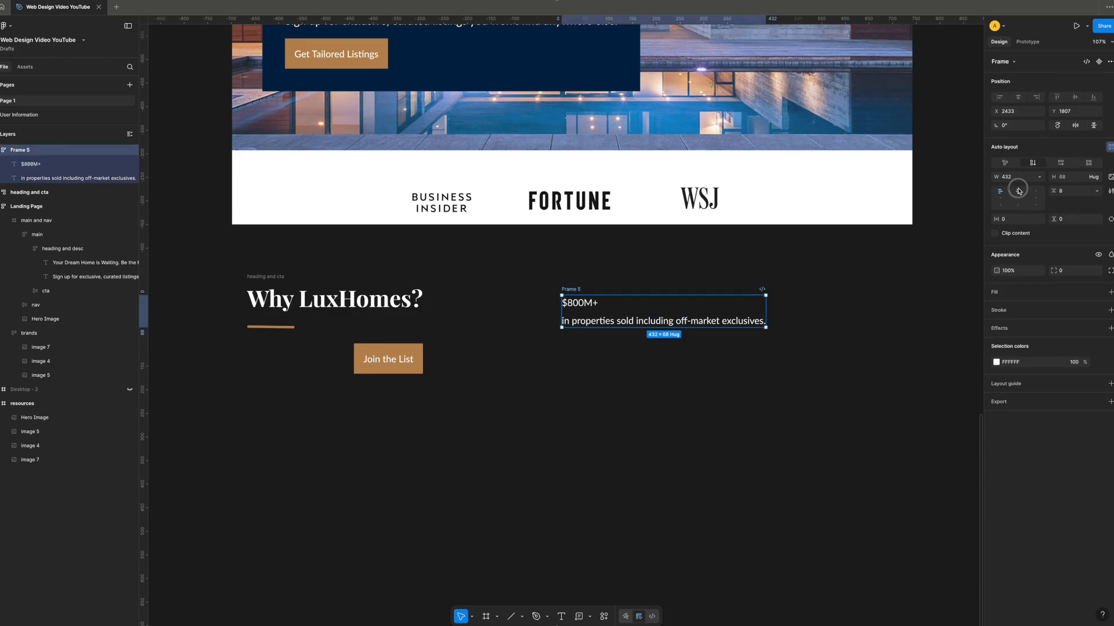
click(574, 303)
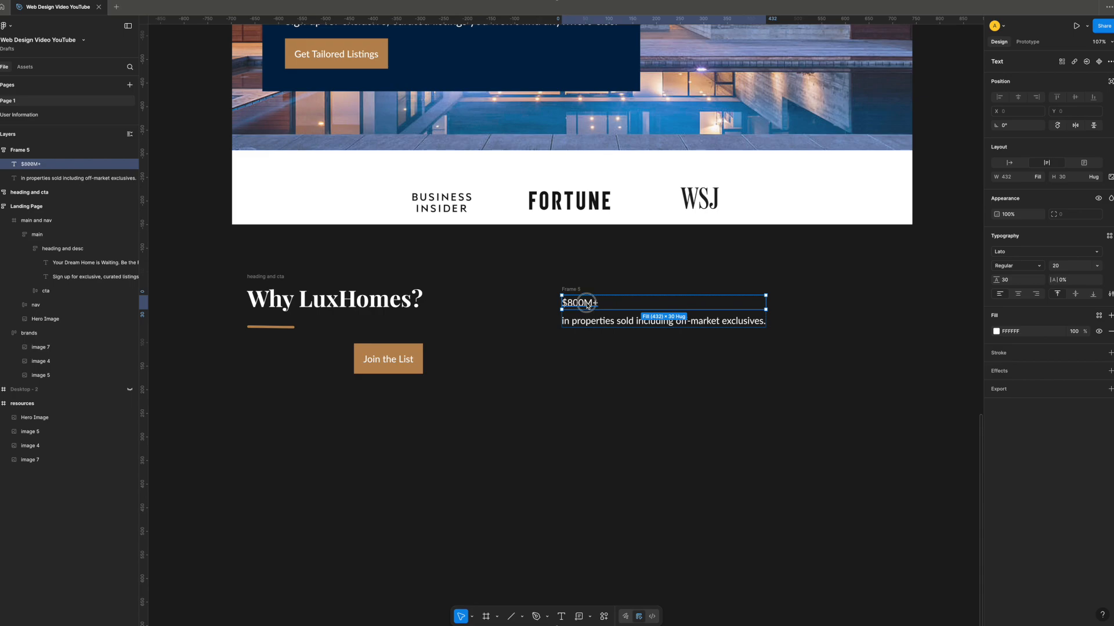
click(1009, 168)
- Set the "$800M+" text to size 48 in Bold
click(1065, 272)
text(48)
key(Return)
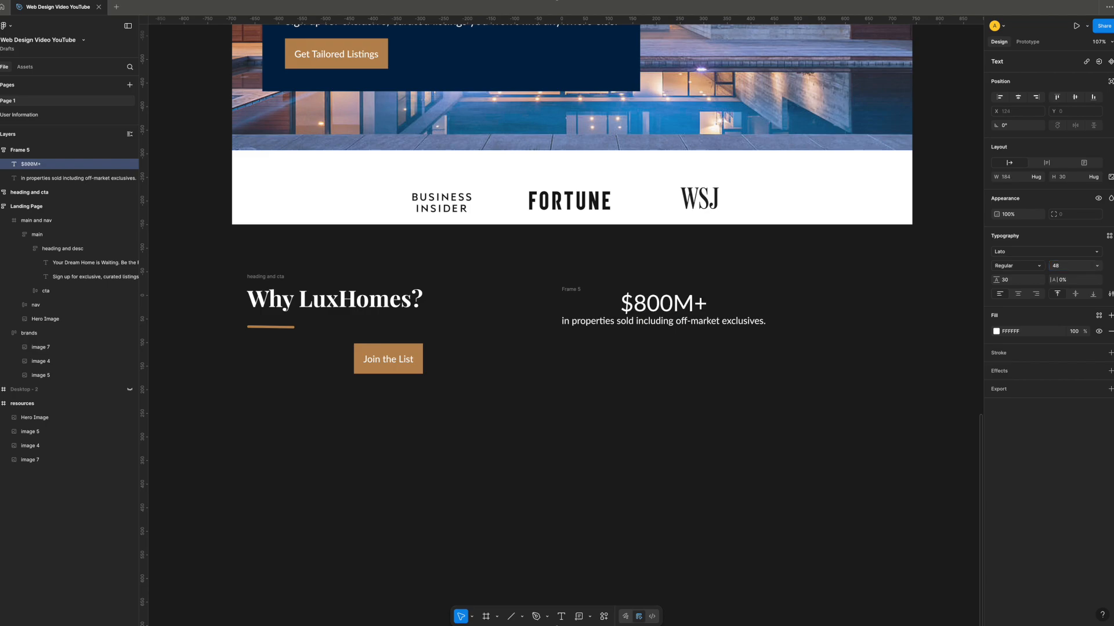
click(1021, 266)
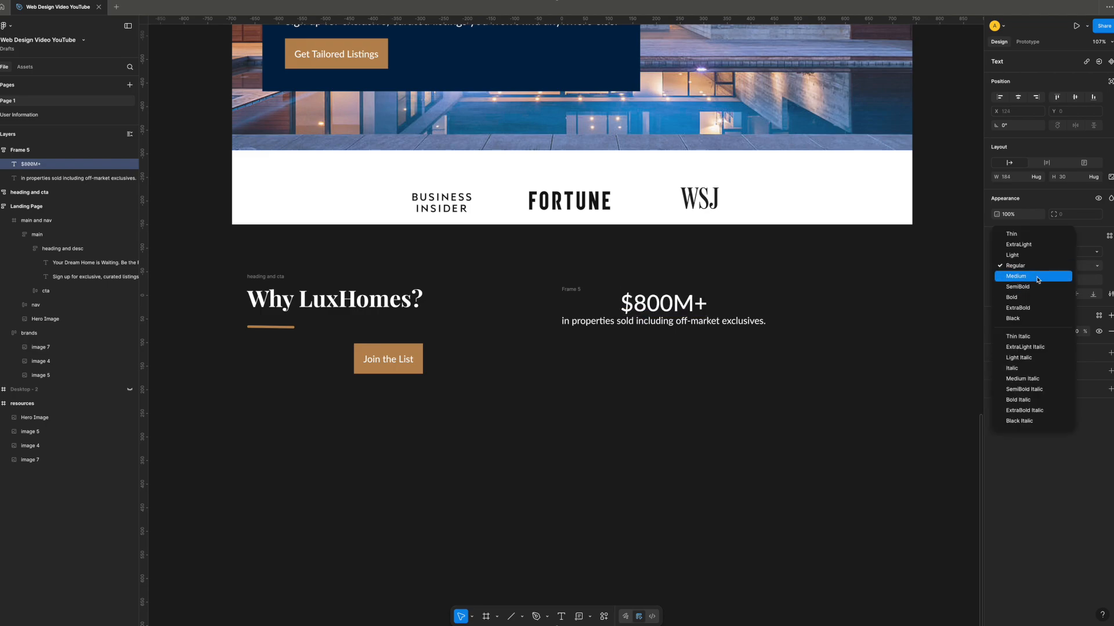
click(1020, 297)
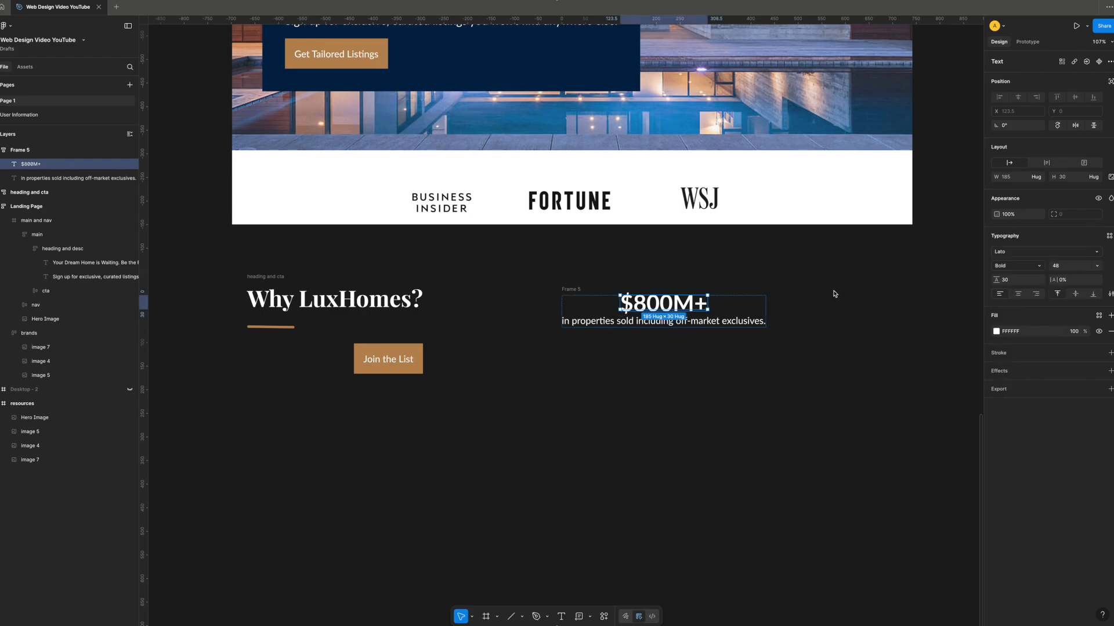
- Set the line height of the "$800M+" text to Auto
click(572, 282)
click(563, 290)
double_click(653, 306)
click(1019, 282)
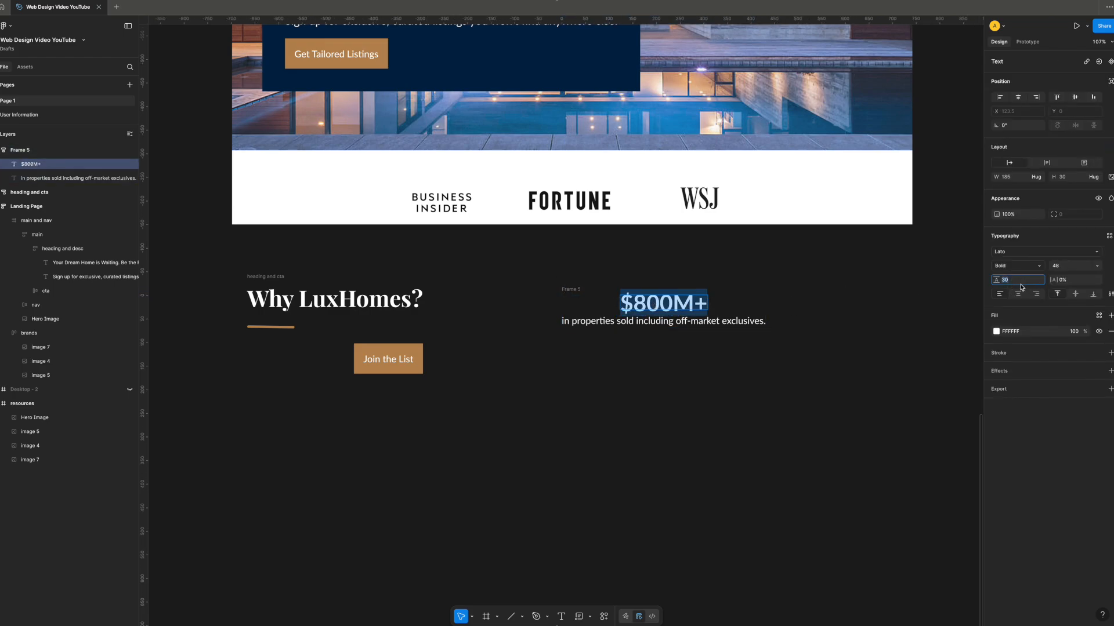
text(auto)
key(Return)
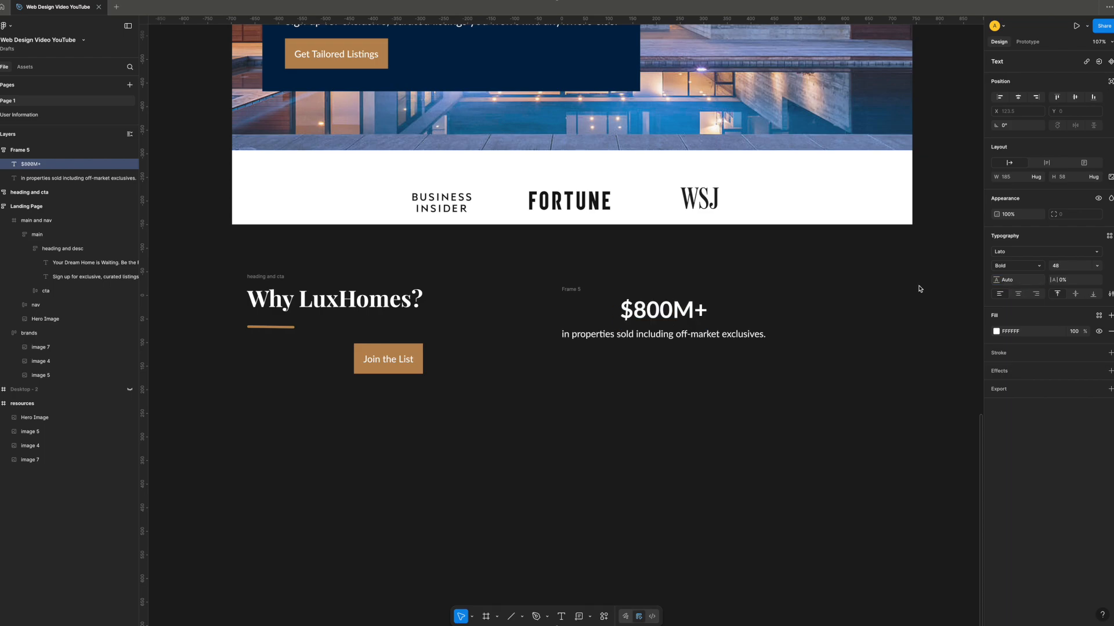
- Give the stat frame a horizontal padding of 24 and a vertical padding of 56
click(534, 266)
click(568, 289)
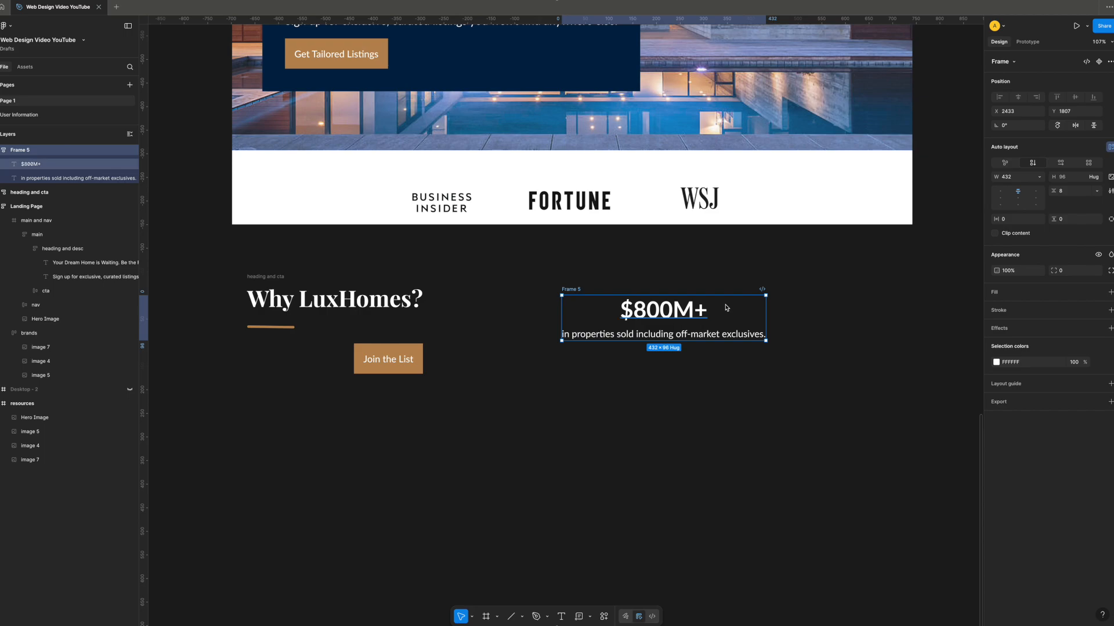
click(728, 335)
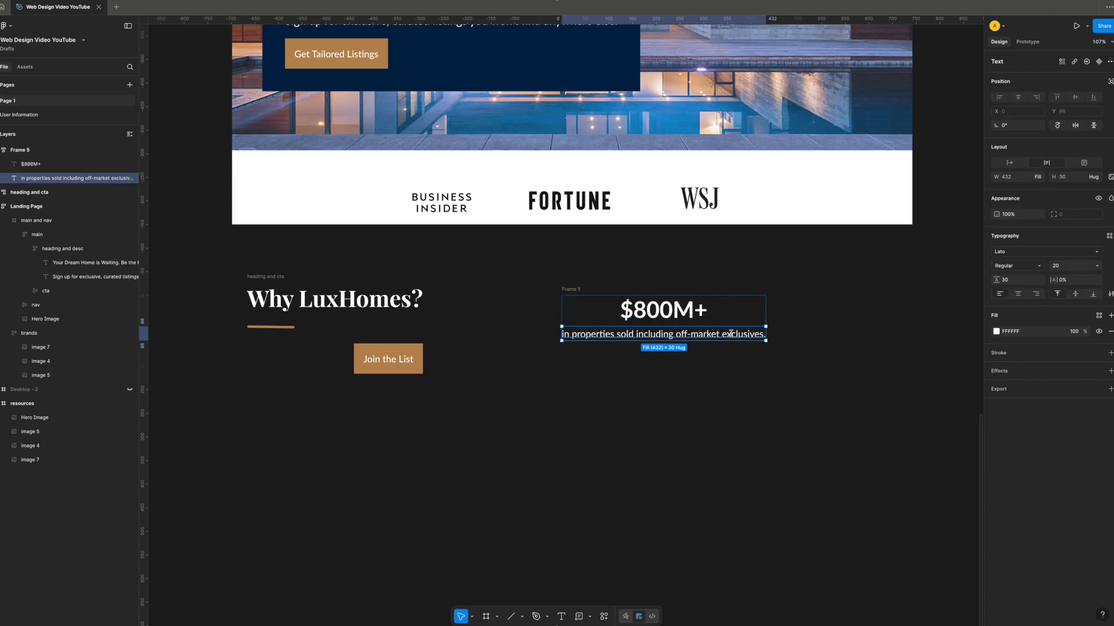
click(865, 338)
click(561, 289)
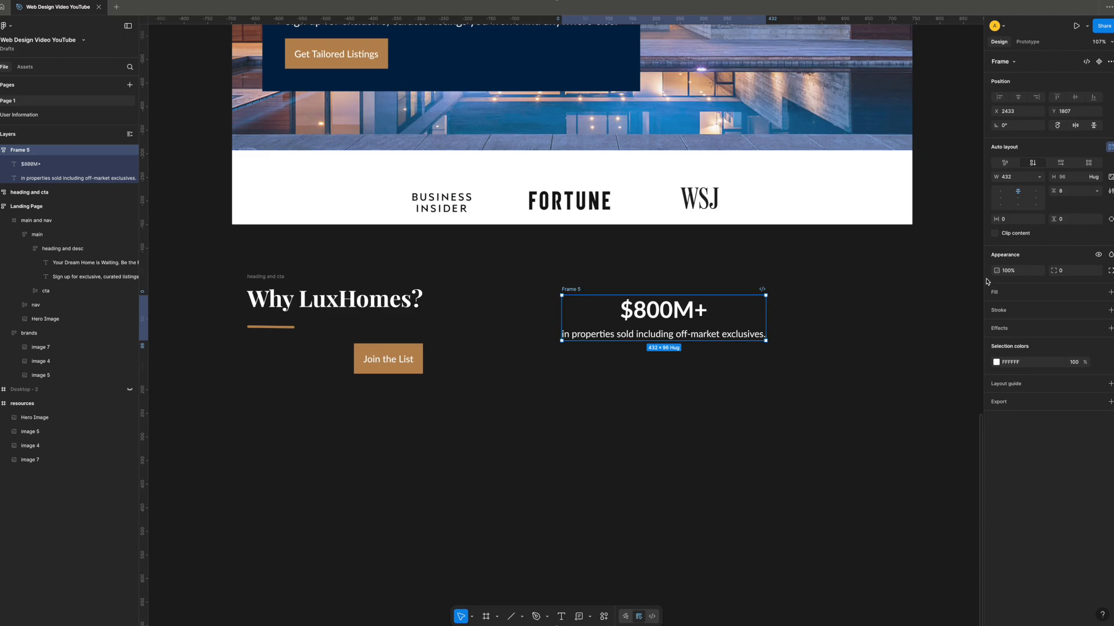
click(1015, 221)
text(24)
key(Tab)
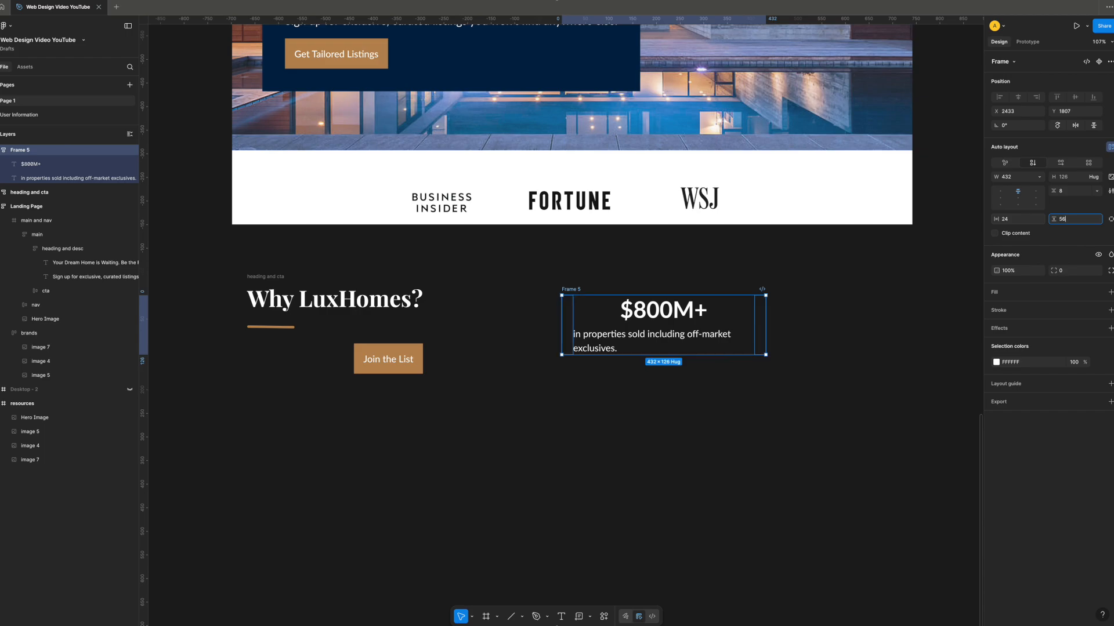
key(Return)
scroll(843, 333, right, 2)
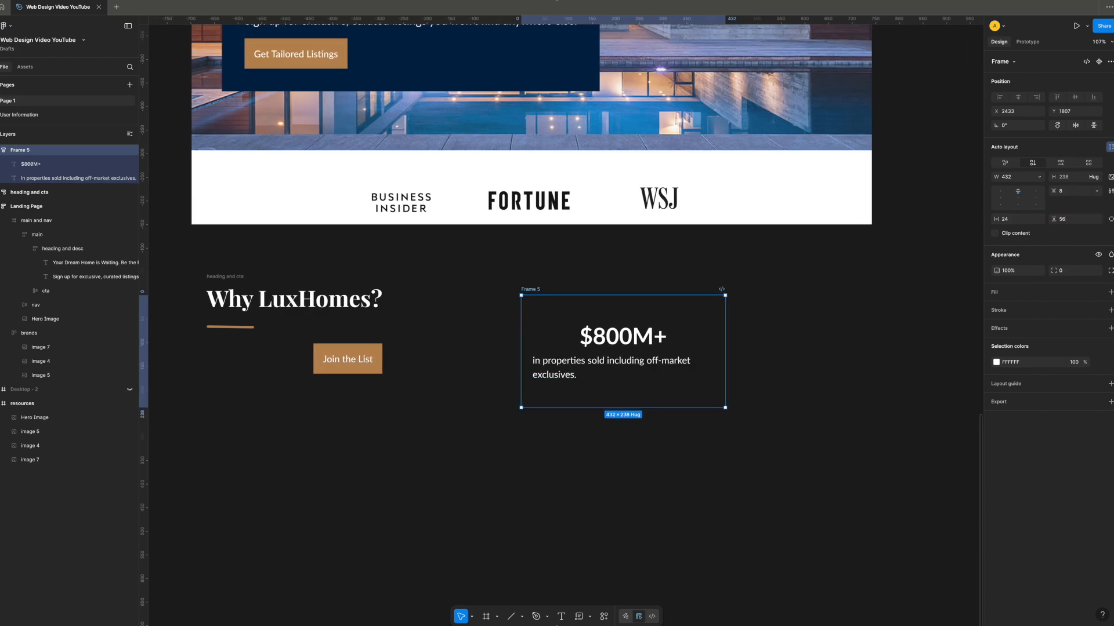
- Fill the stat card with navy 012348 and move it closer to the "Why LuxHomes?" heading
click(1111, 293)
click(931, 523)
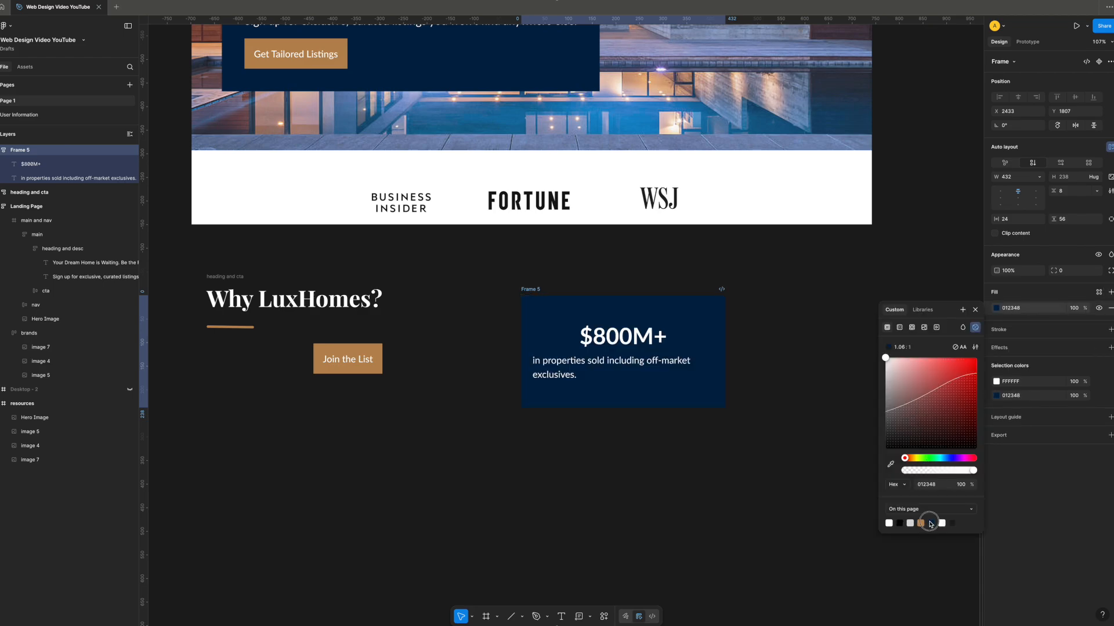
click(786, 389)
drag(537, 287, 513, 286)
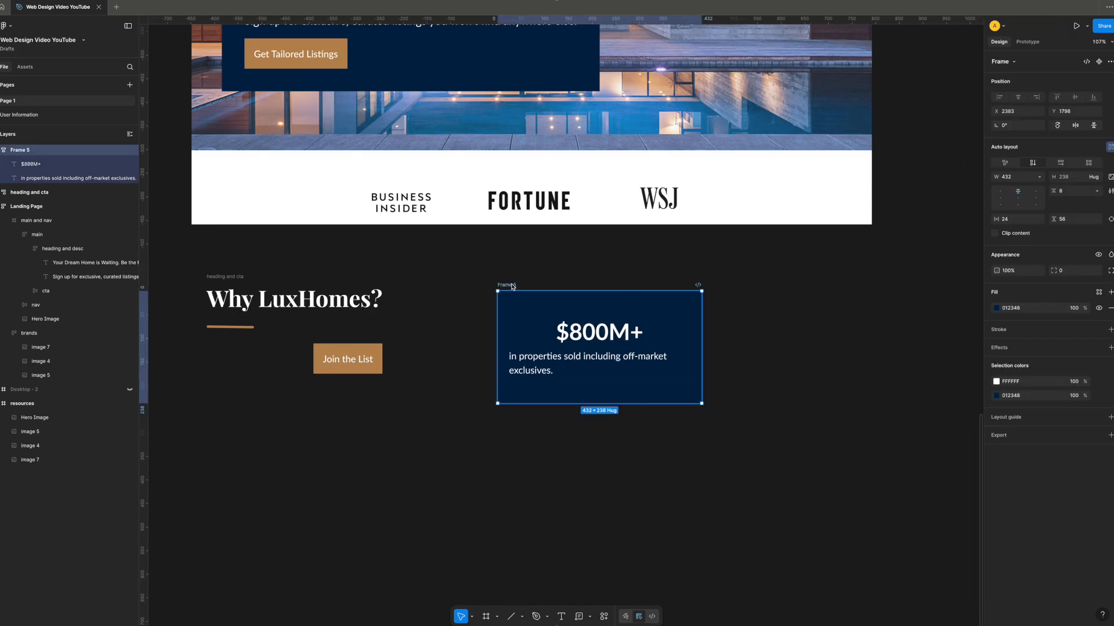
- Center-align the description text inside the stat card
click(533, 363)
click(1024, 299)
click(872, 311)
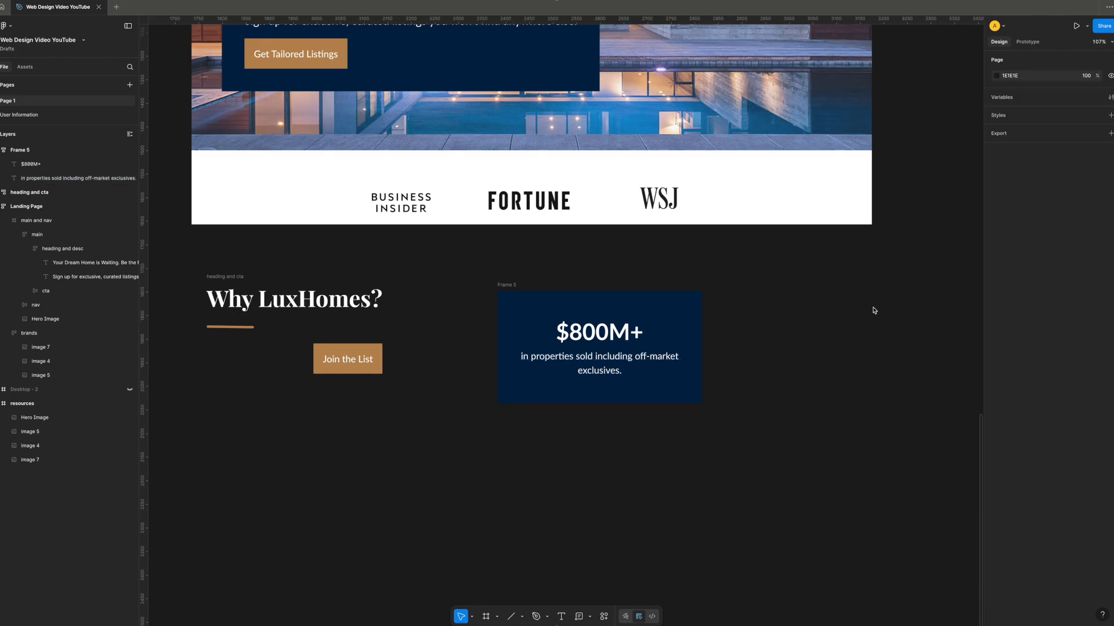
- Duplicate the "$800M+" card and place the copy close beside the original, level with it
click(505, 284)
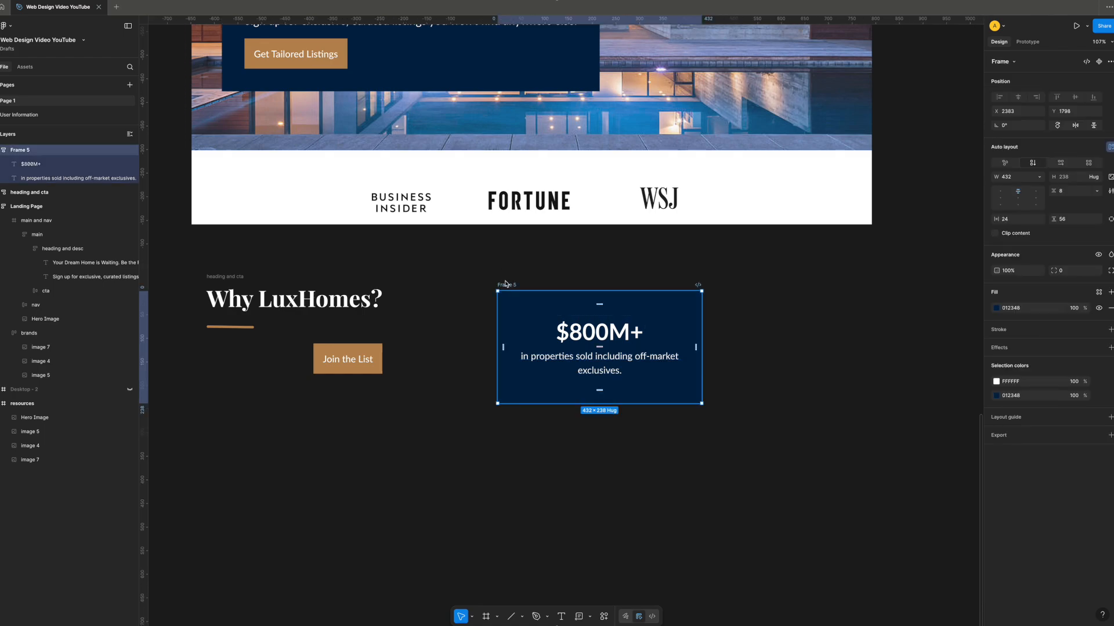
key(super+d)
scroll(725, 292, right, 1)
click(717, 288)
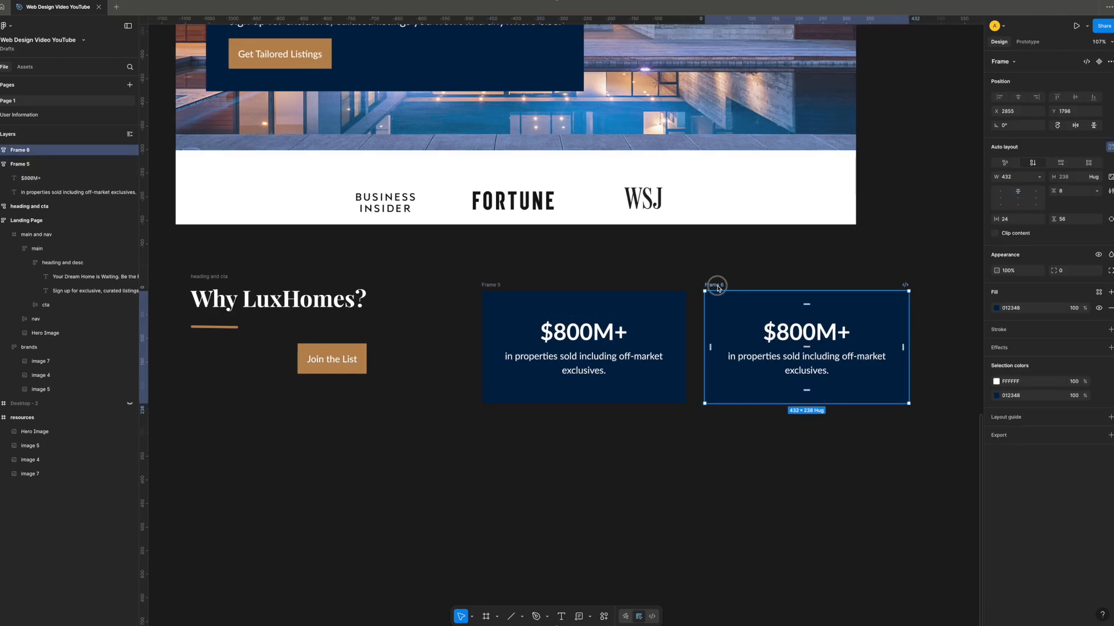
drag(717, 288, 707, 288)
- Wrap the two stat cards in a horizontal auto layout frame with a gap of 16
shift+click(489, 286)
key(shift+a)
click(1062, 191)
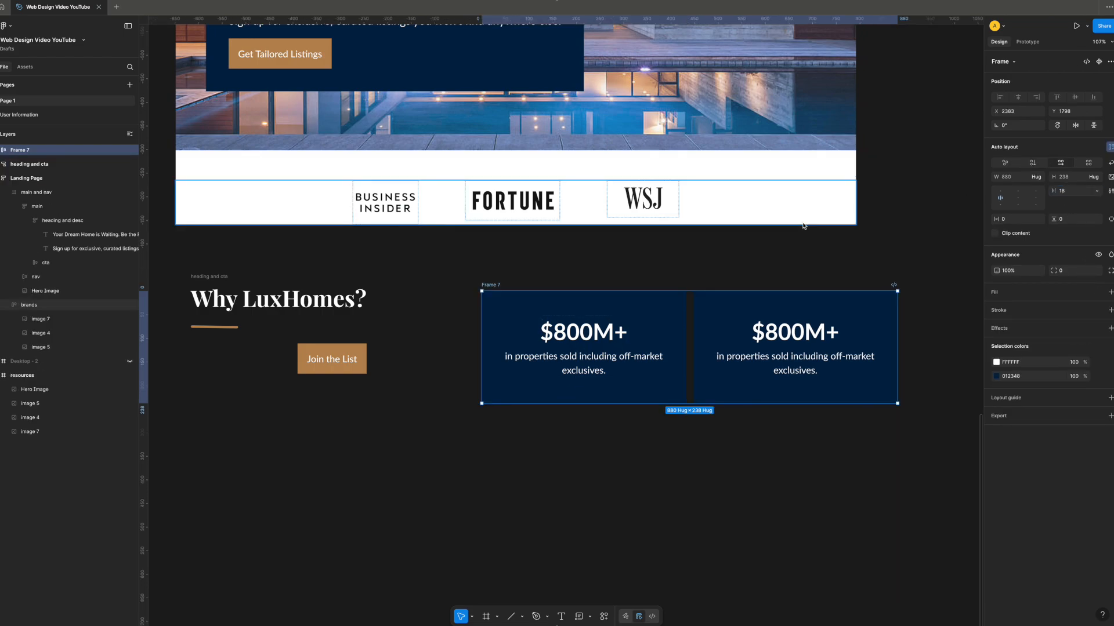
- Duplicate the two-card row frame and place the copy just below the original row
click(527, 284)
scroll(528, 284, down, 1)
click(488, 256)
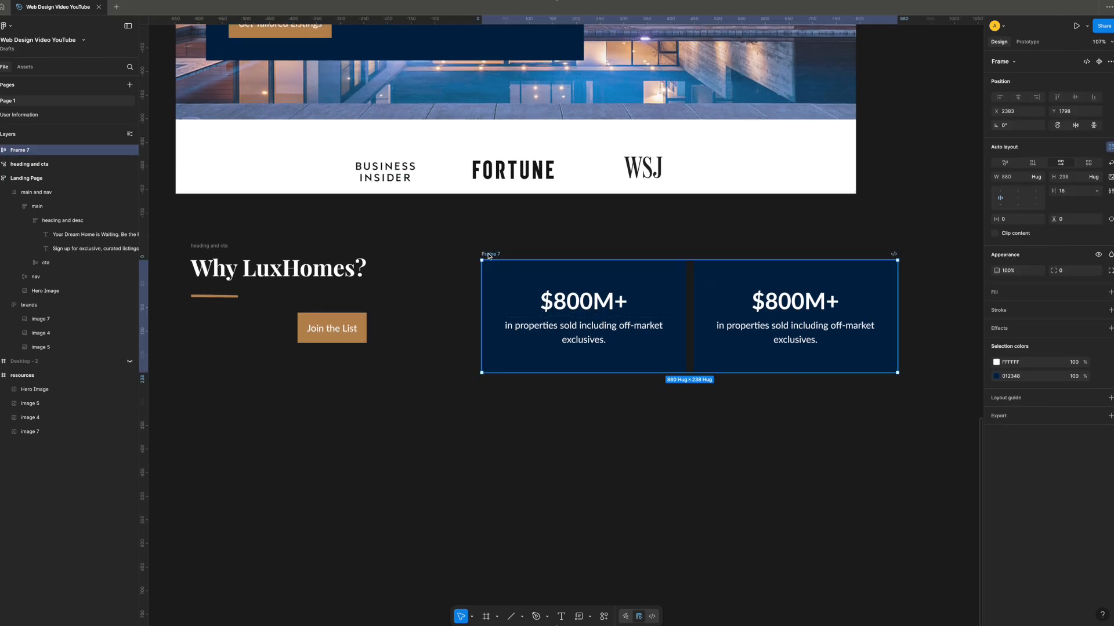
key(ctrl+d)
drag(524, 255, 241, 395)
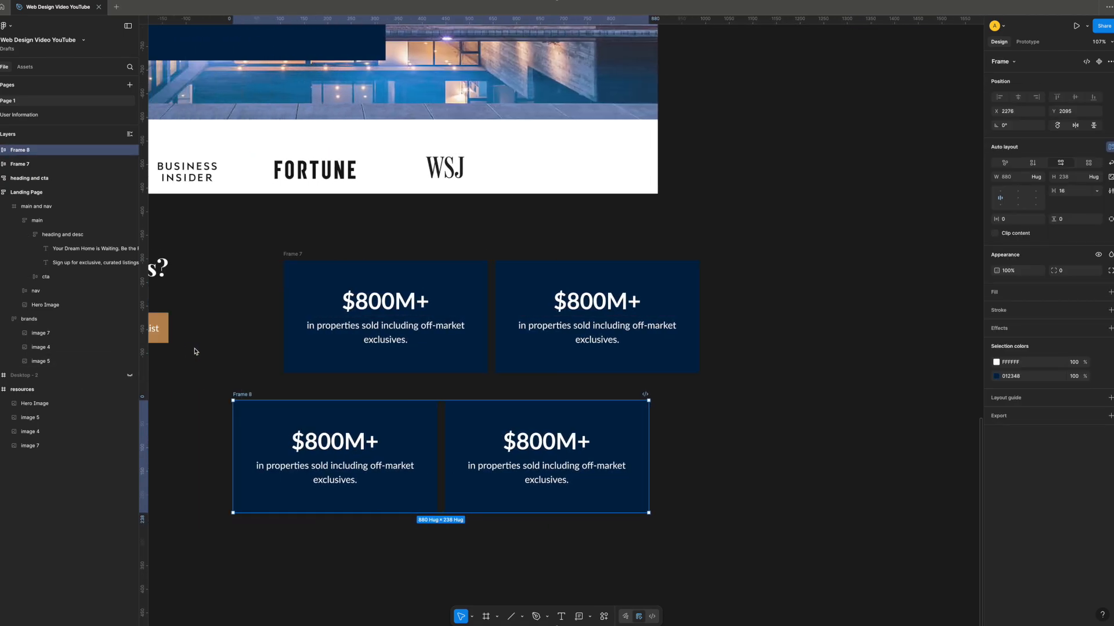
- Wrap the two card rows in a vertical auto layout frame with a gap of 16
click(300, 256)
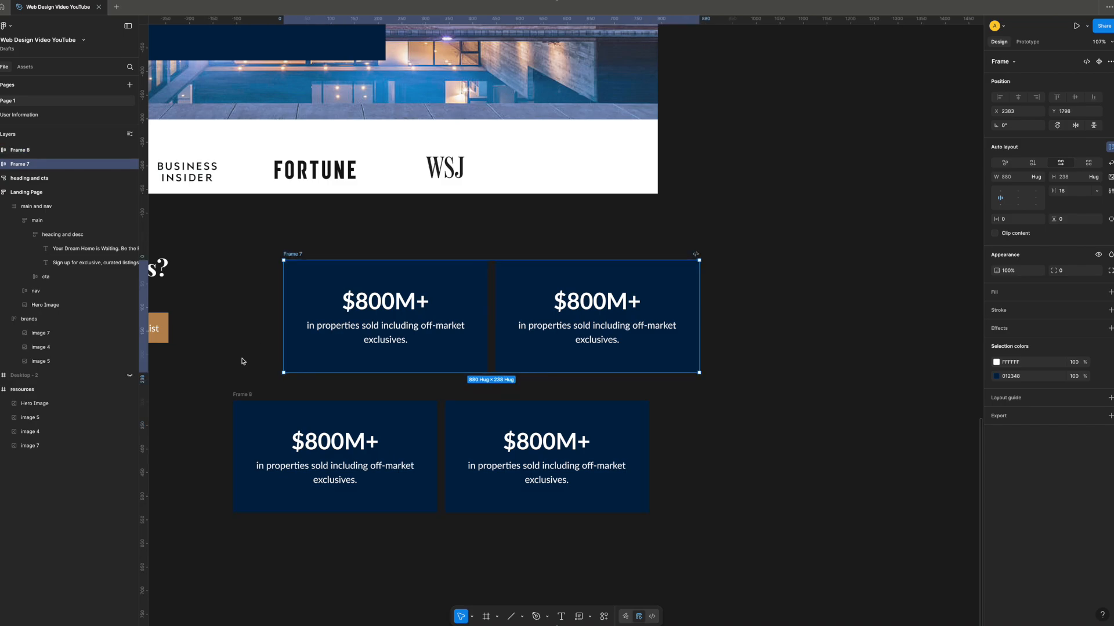
shift+click(245, 395)
key(shift+a)
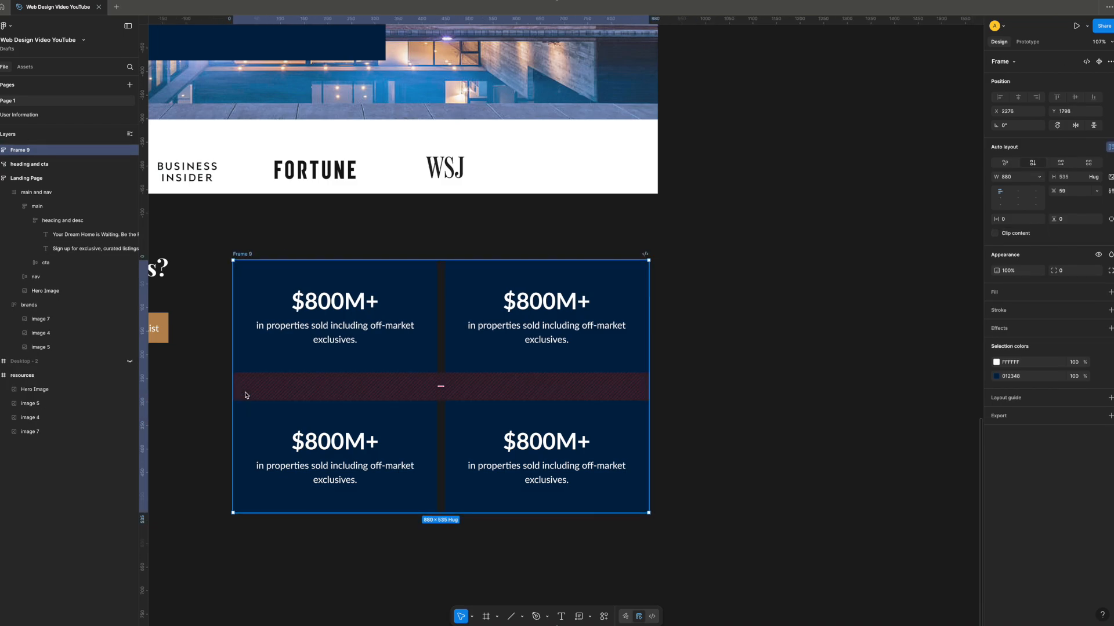
click(1065, 192)
text(1)
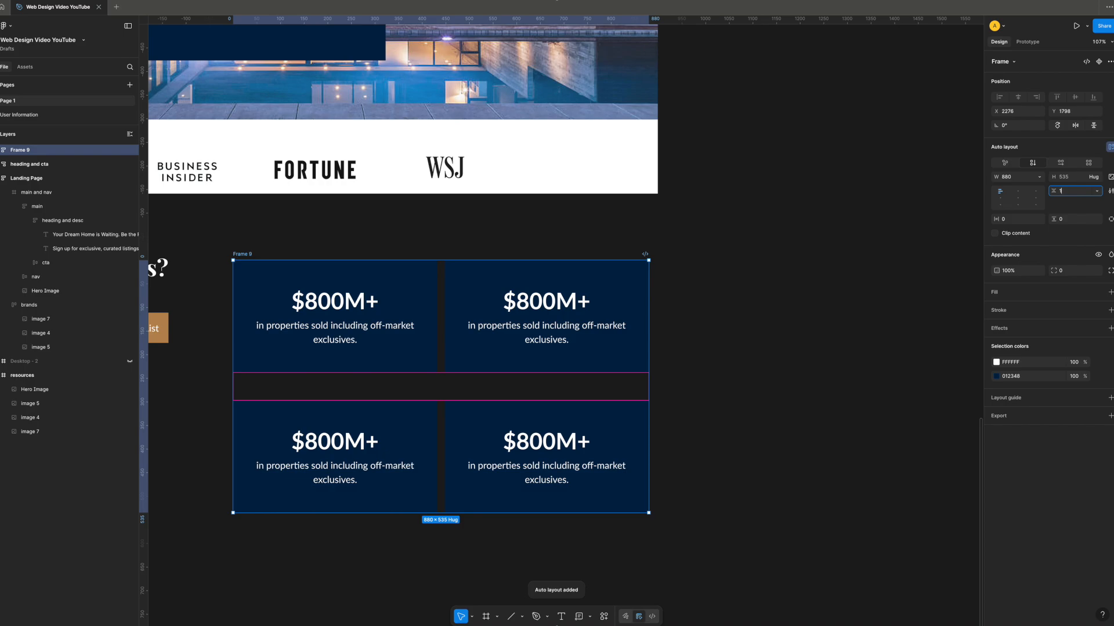
text(6)
key(Return)
- Move the card grid farther right of the "Why LuxHomes?" heading group and wrap both in a horizontal auto layout frame
scroll(744, 264, left, 5)
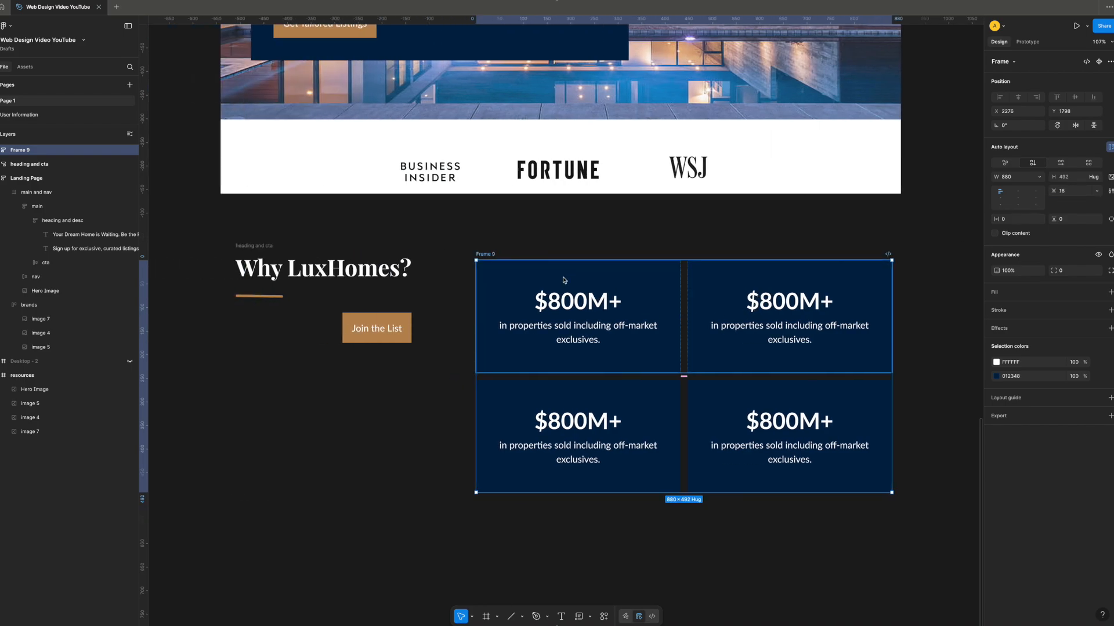
drag(490, 254, 563, 256)
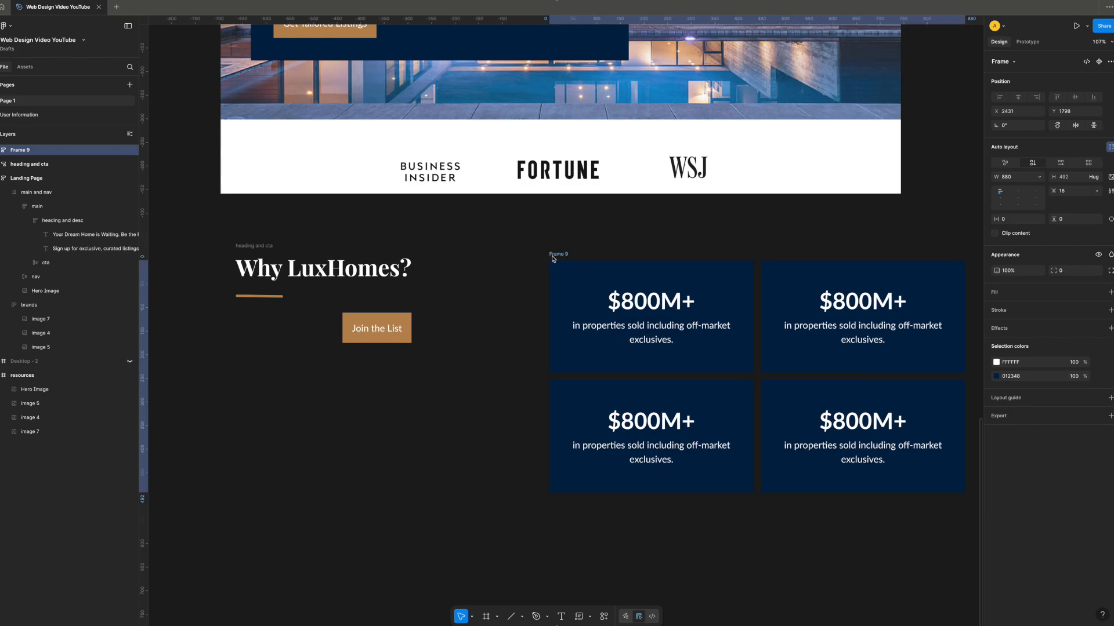
shift+click(253, 246)
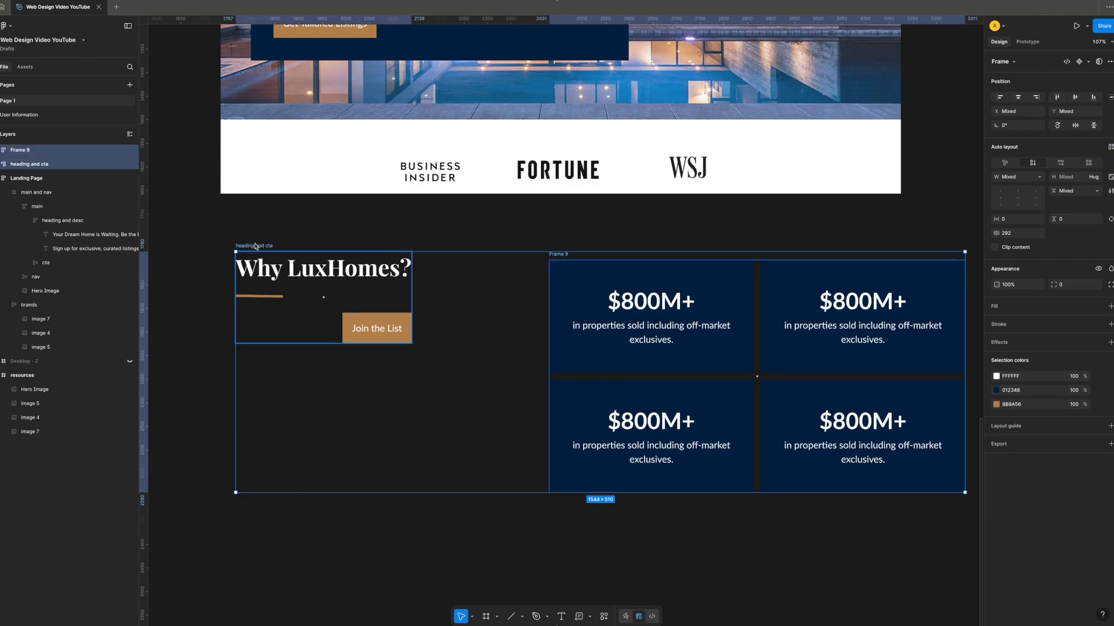
key(shift+a)
- Set the section frame's width to 1440 and make the card grid inside it fill the container width
scroll(743, 304, right, 2)
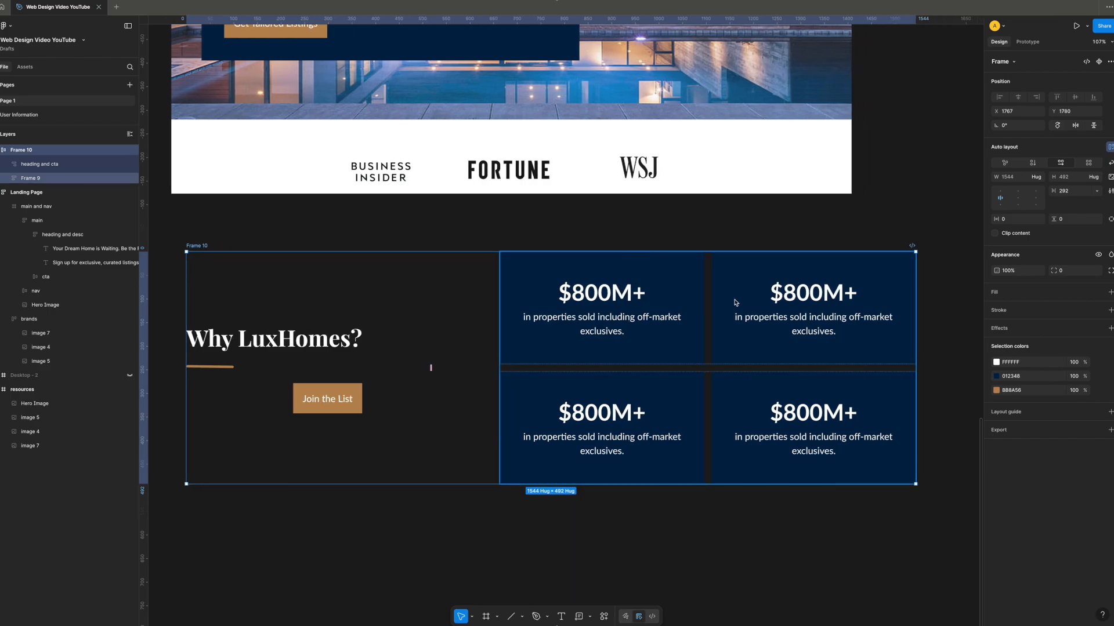
click(1013, 178)
text(1)
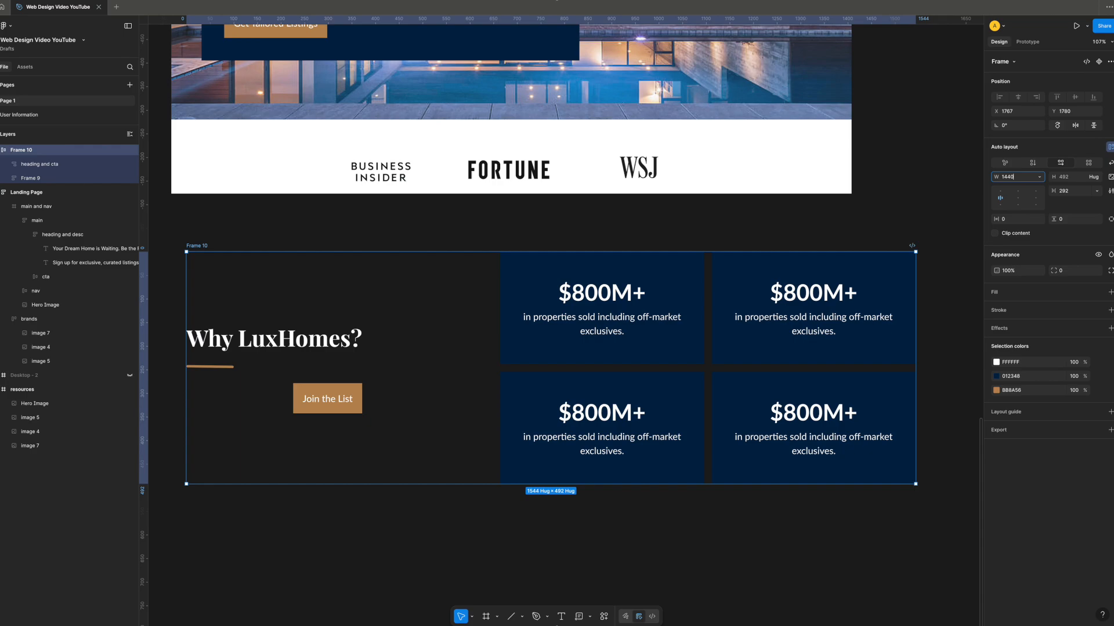
key(Return)
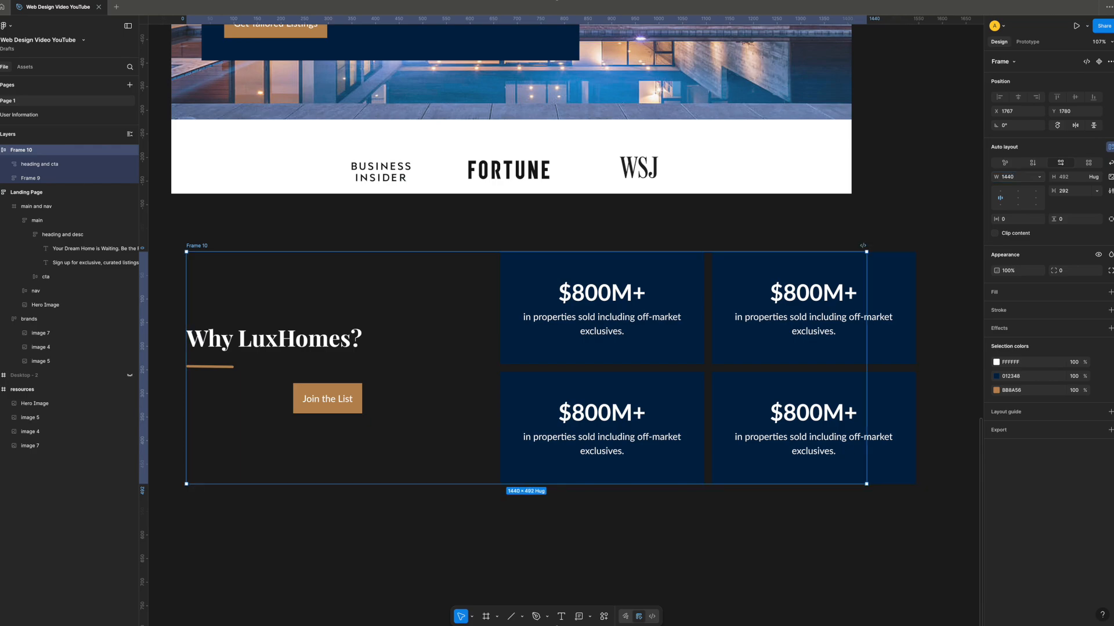
click(717, 288)
click(1039, 177)
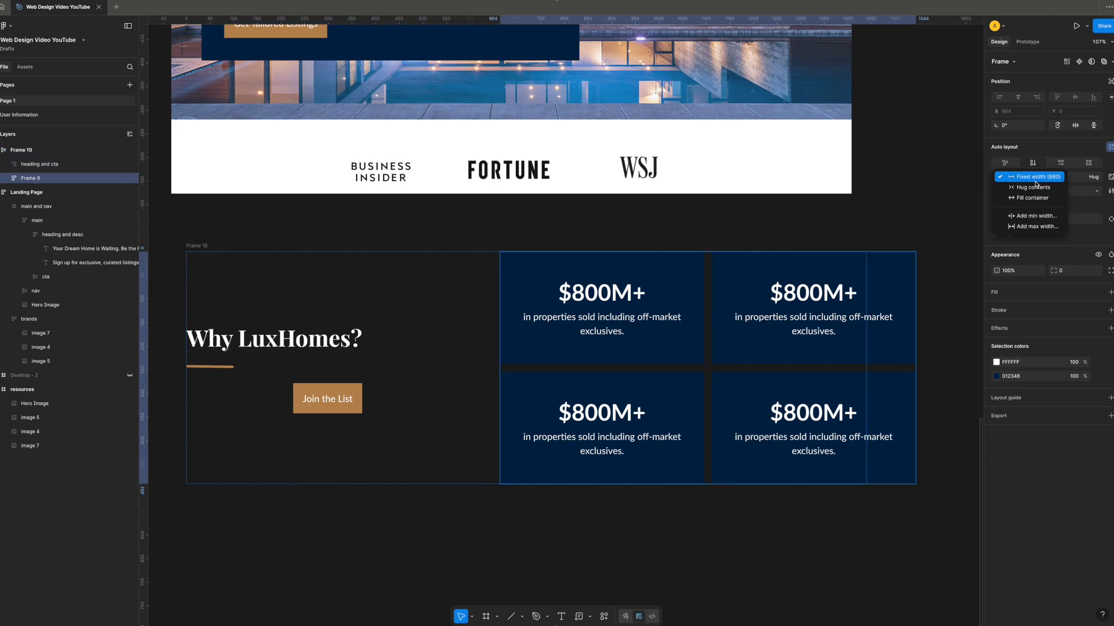
click(1038, 198)
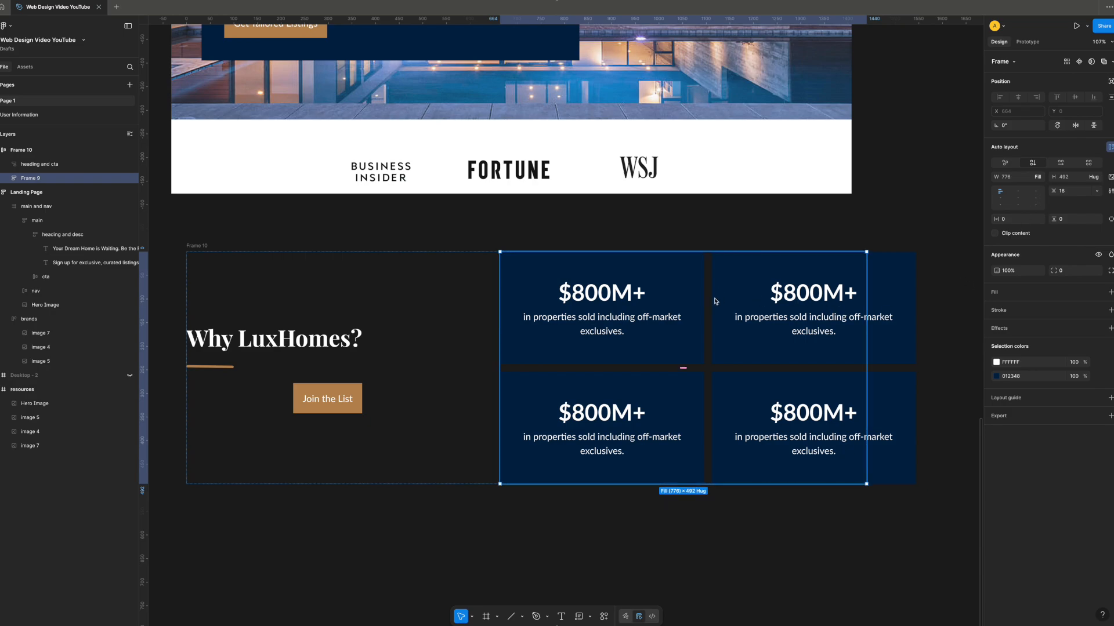
- Set the first card in the upper row to fill its container's width
click(5, 179)
click(52, 192)
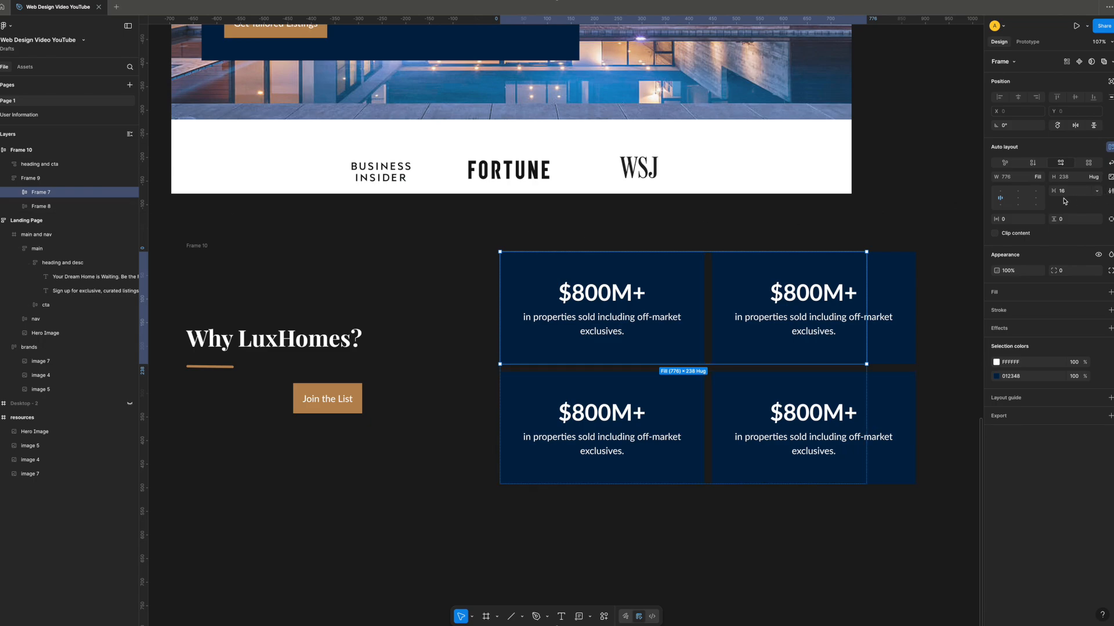
click(1040, 178)
click(1040, 179)
click(67, 181)
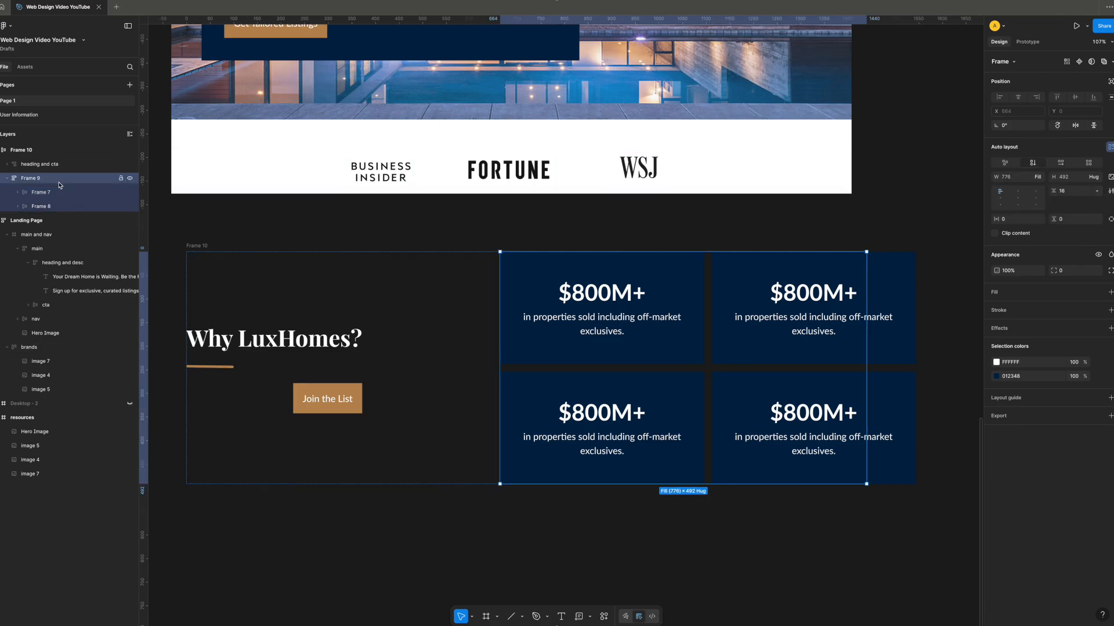
click(55, 193)
click(17, 192)
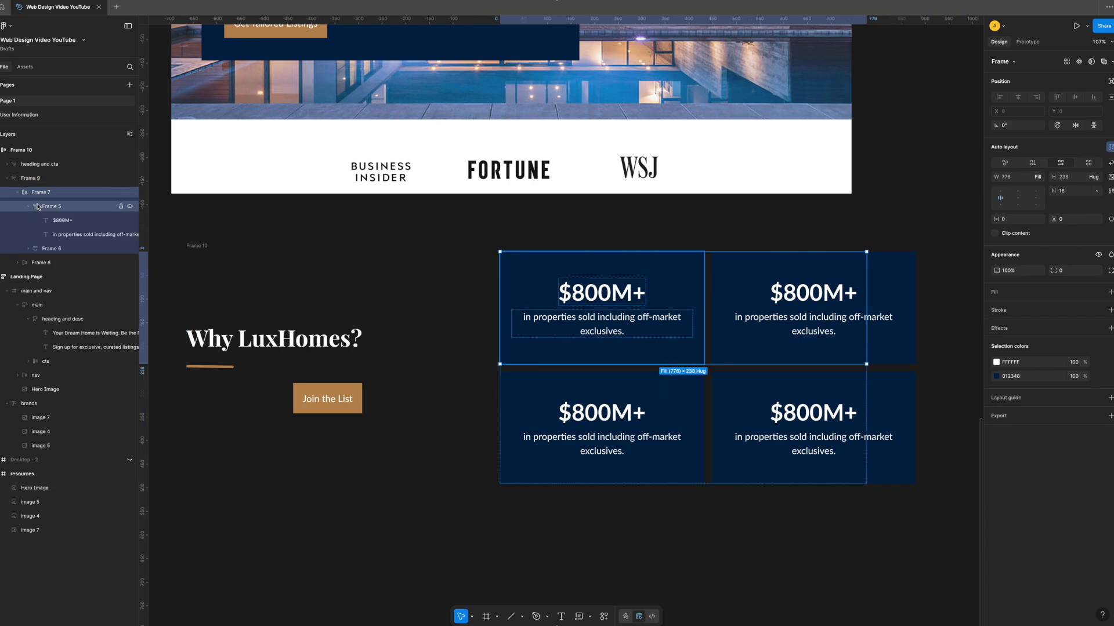
click(38, 207)
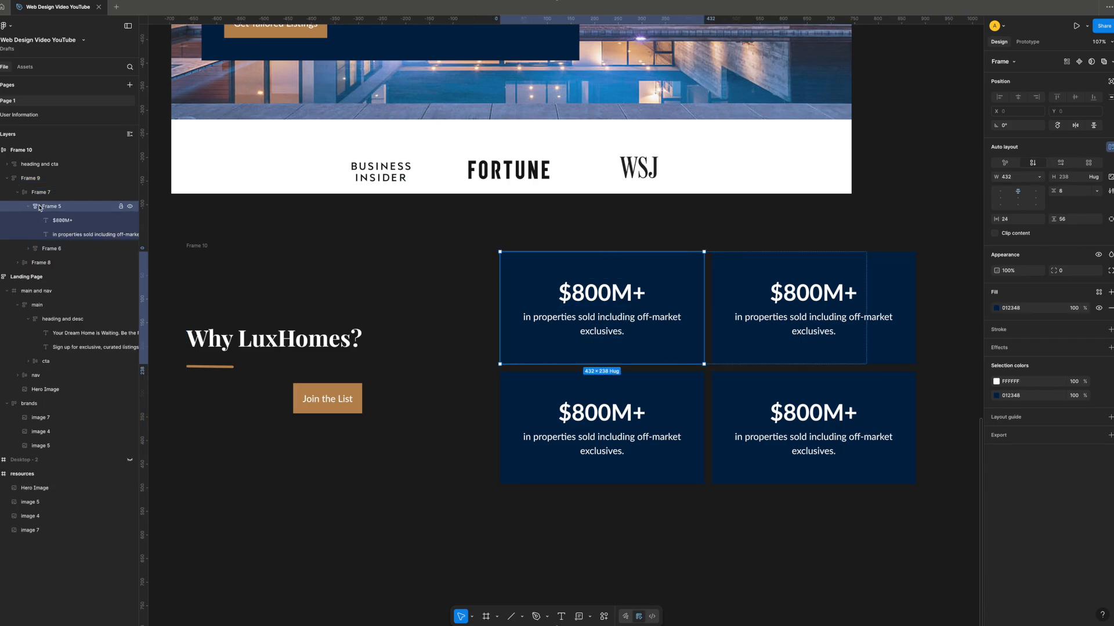
click(1042, 178)
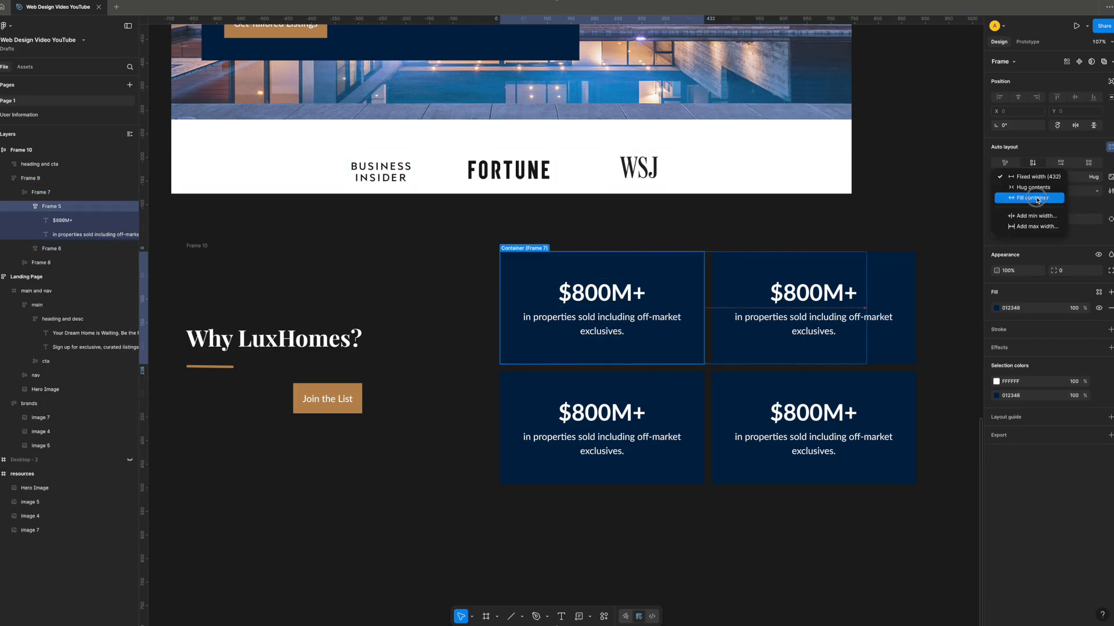
click(1037, 199)
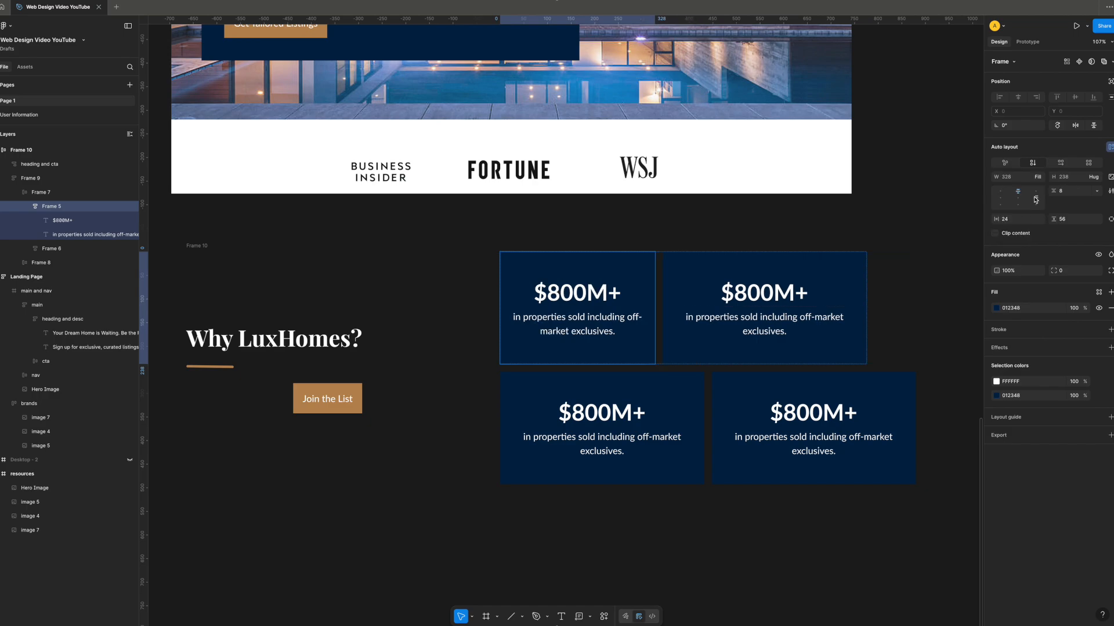
- Set the second card in the upper row to fill its container's width
click(28, 206)
click(29, 220)
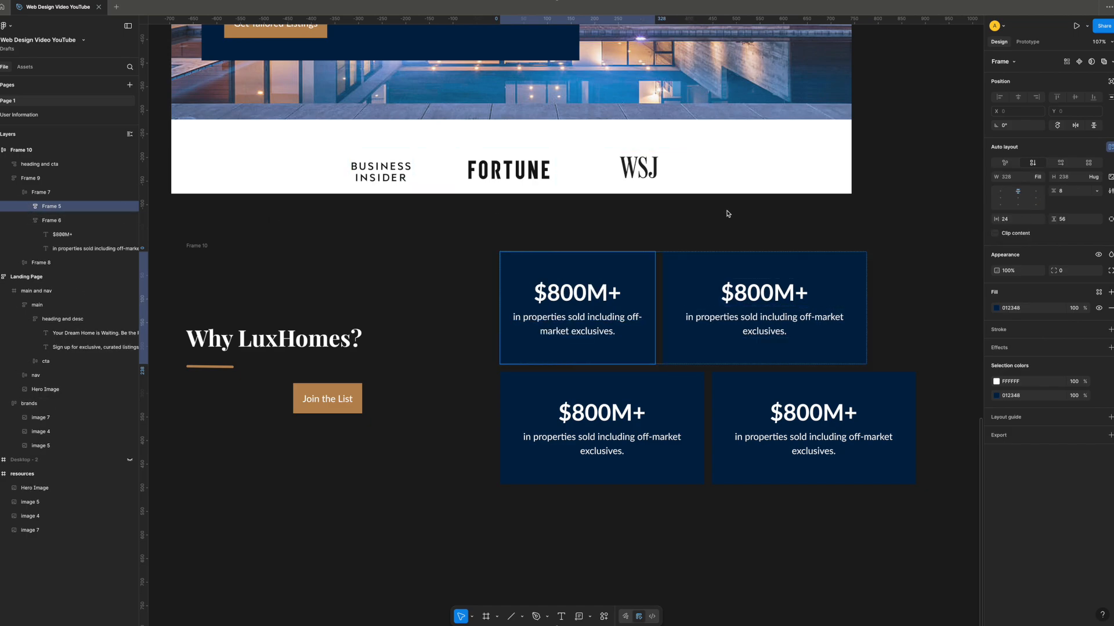
click(1040, 178)
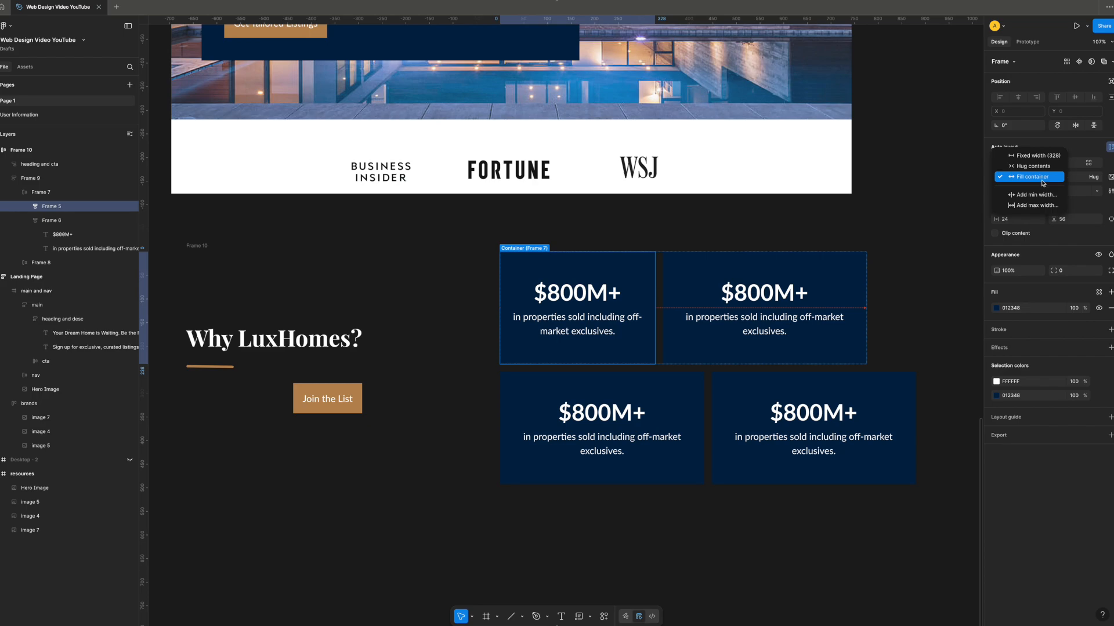
click(1038, 177)
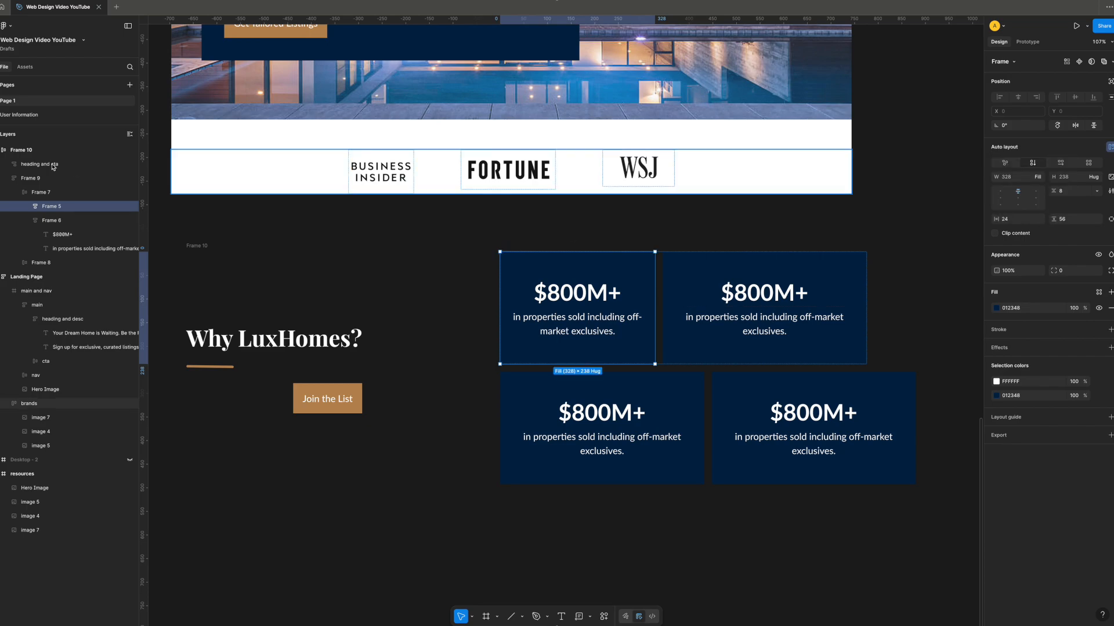
click(760, 261)
click(1041, 179)
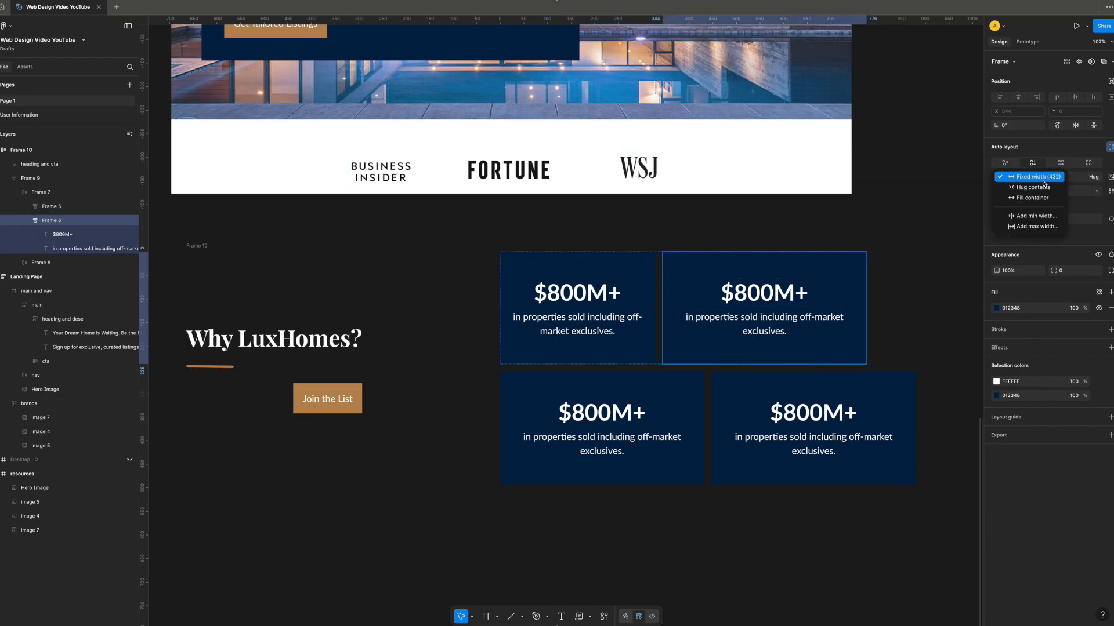
click(1041, 199)
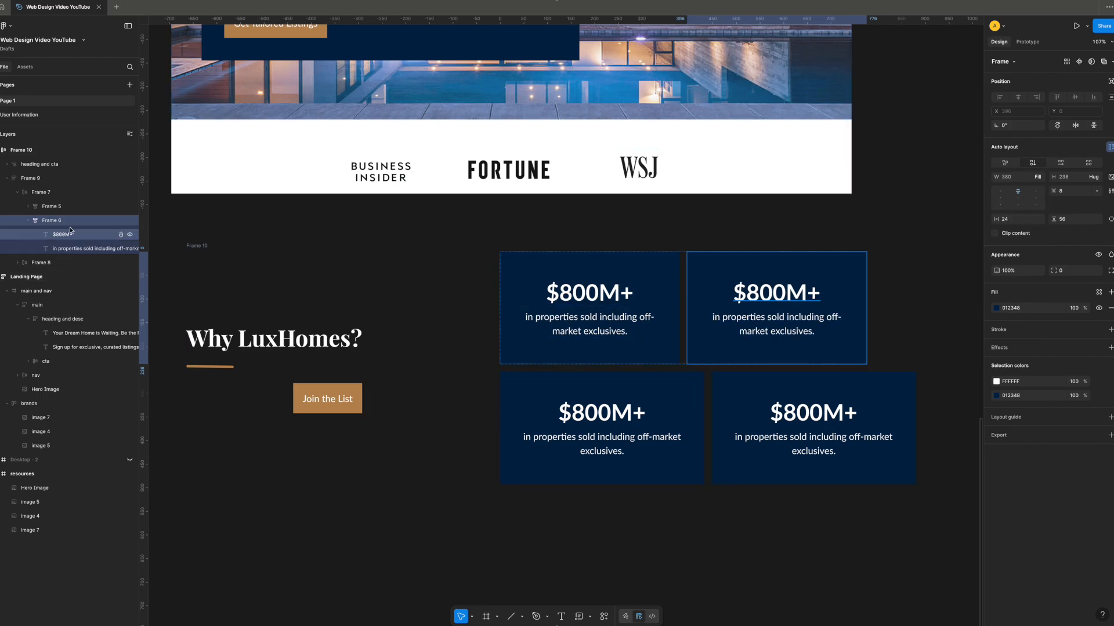
- Set the first card in the lower row to fill its container's width
click(56, 210)
click(28, 221)
click(32, 237)
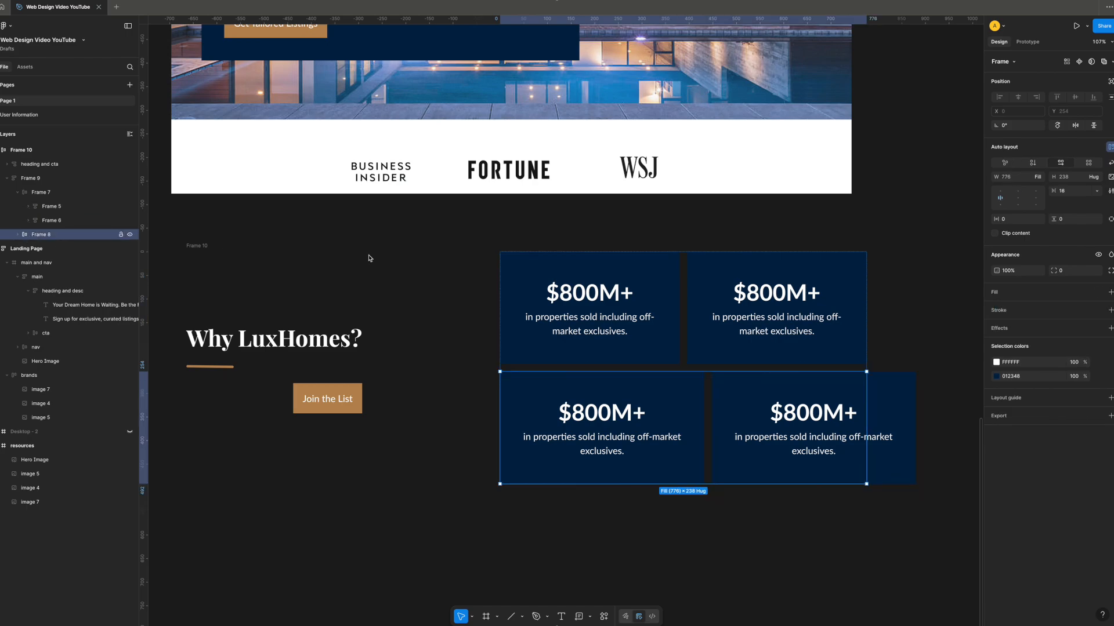
click(1042, 178)
click(1043, 178)
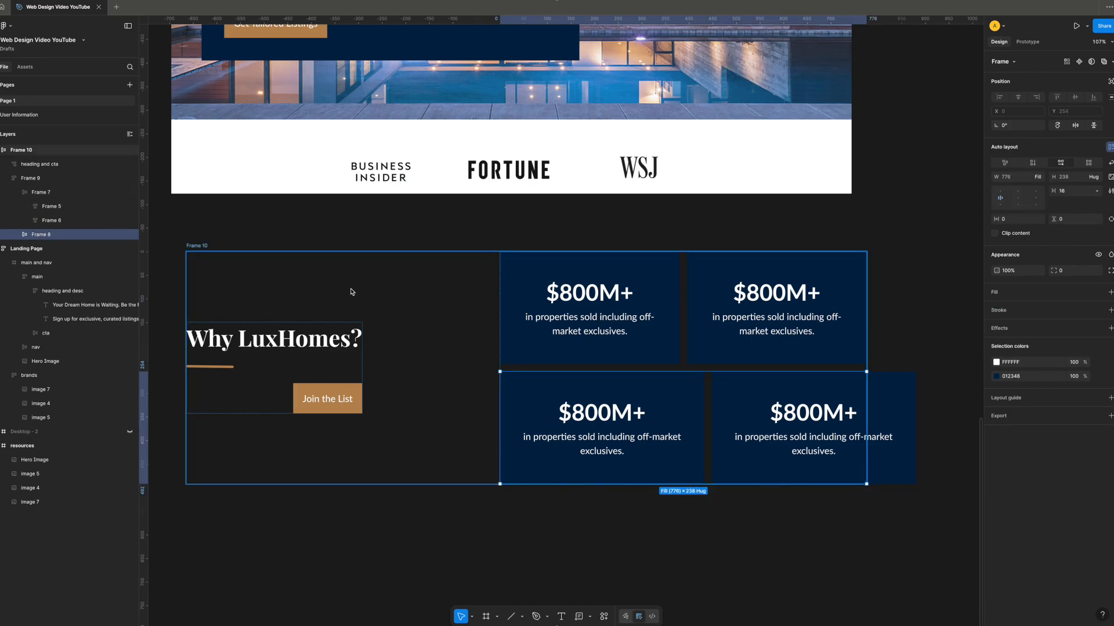
click(20, 237)
click(49, 249)
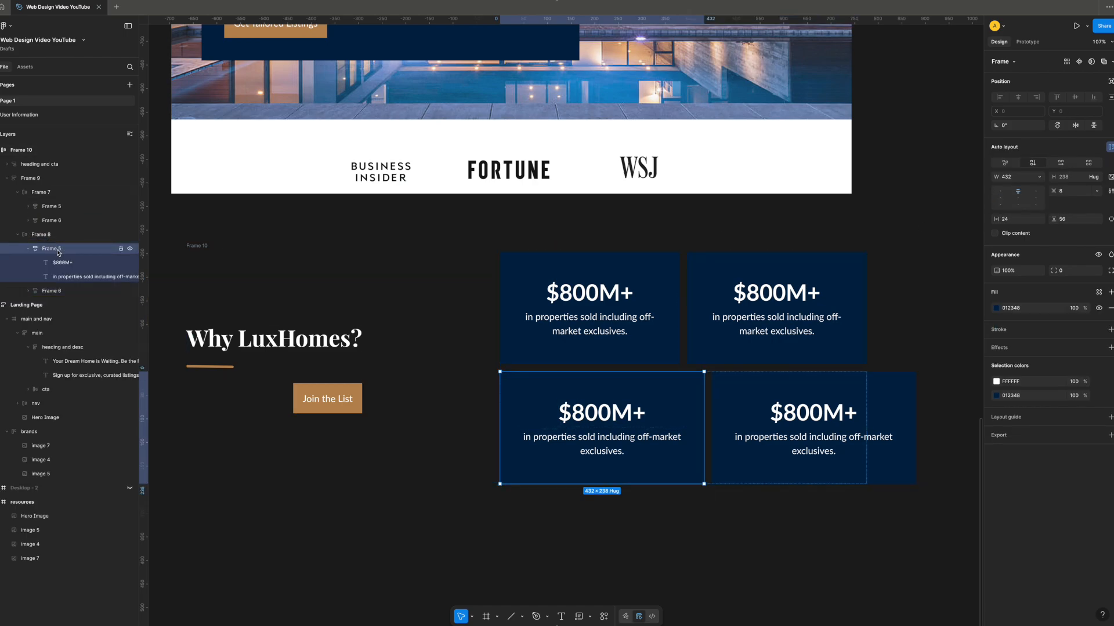
click(1044, 175)
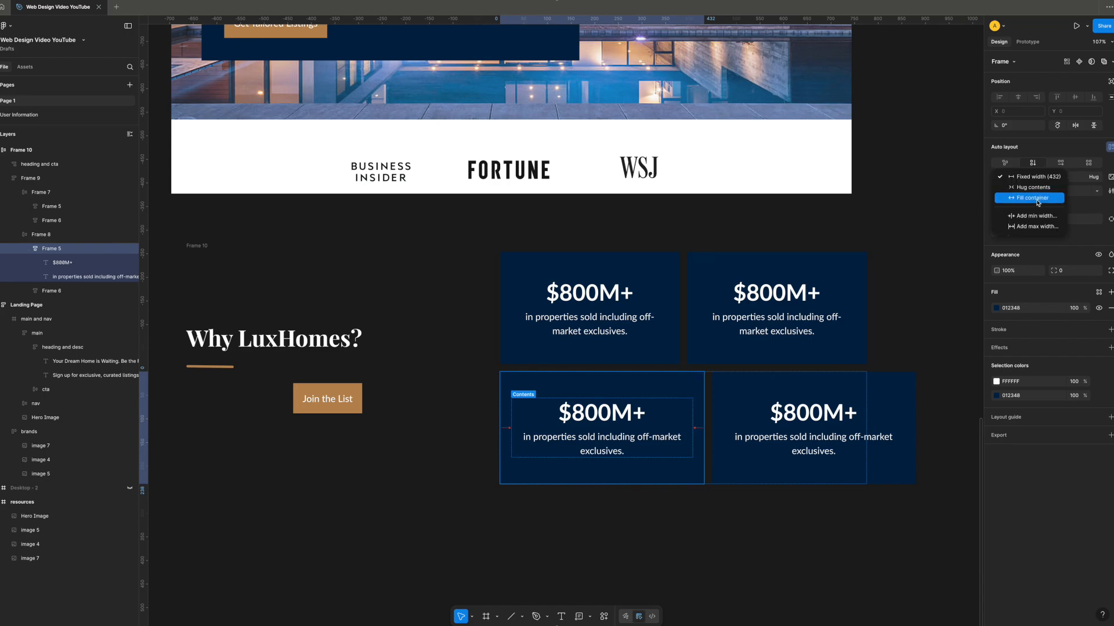
click(1036, 201)
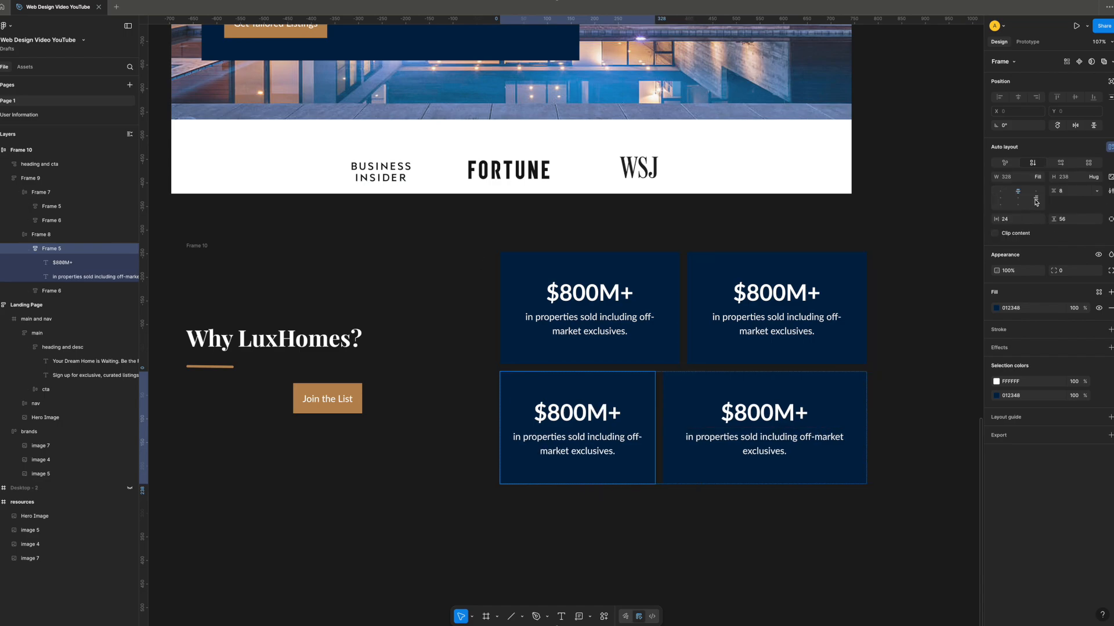
- Set the second card in the lower row to fill its container's width
click(28, 249)
click(33, 262)
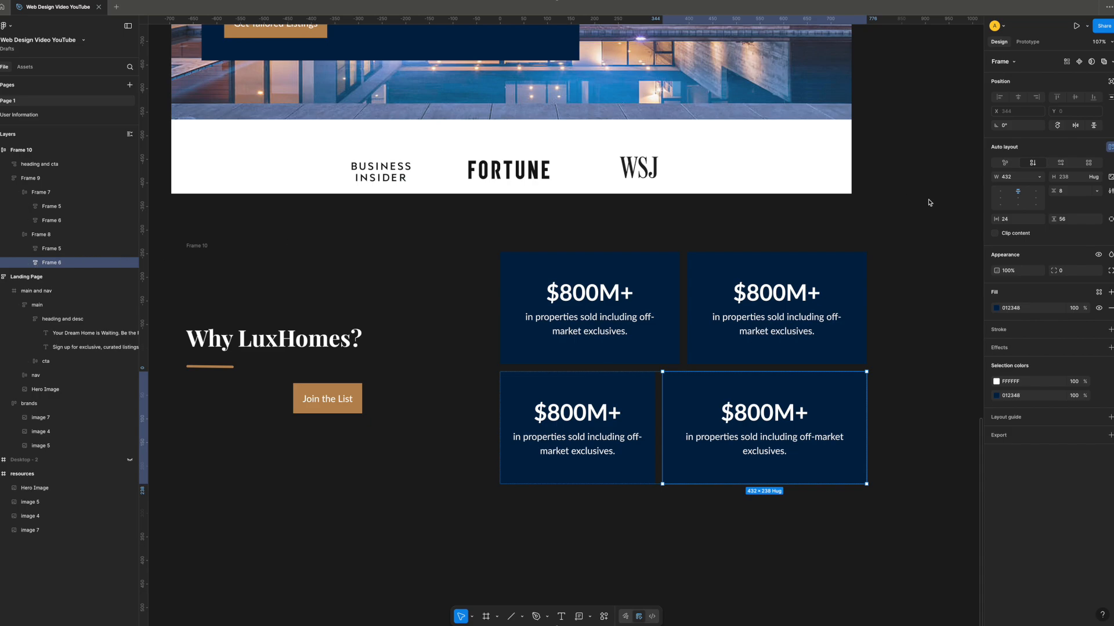
click(1040, 178)
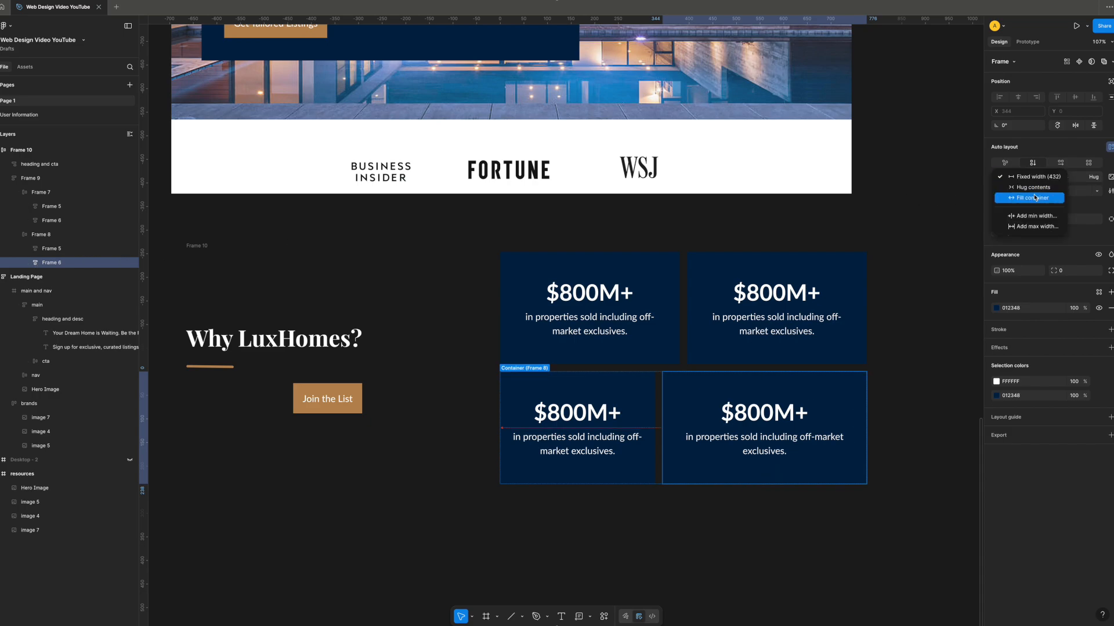
click(1033, 199)
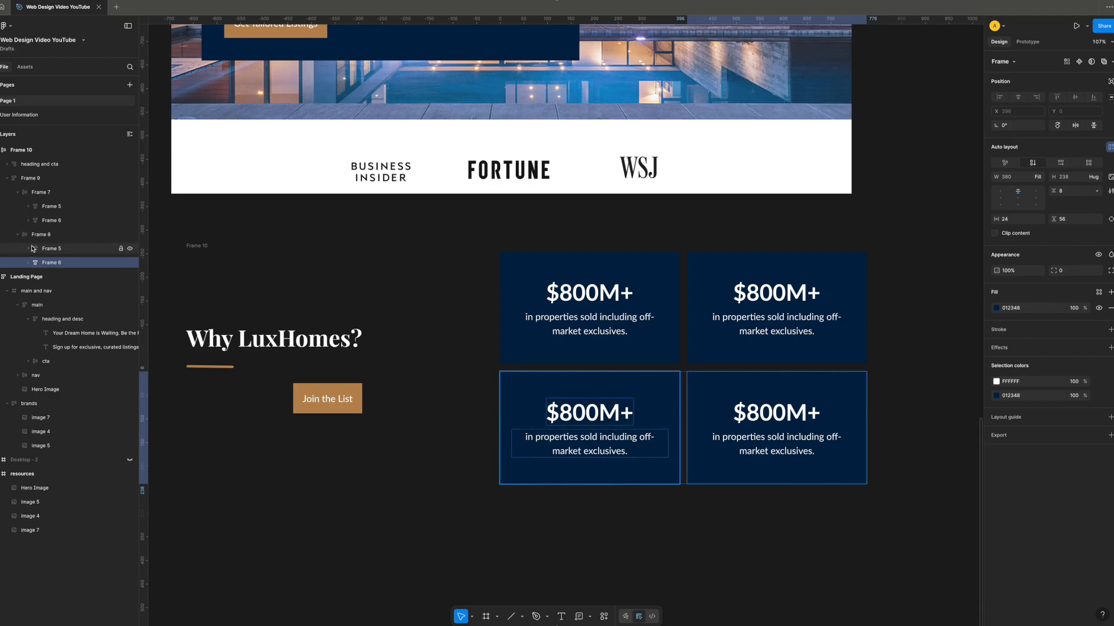
- Rename the lower row's cards "card 3" and "card4", and their parent frame "card row"
double_click(46, 264)
text(card4)
double_click(57, 250)
text(car)
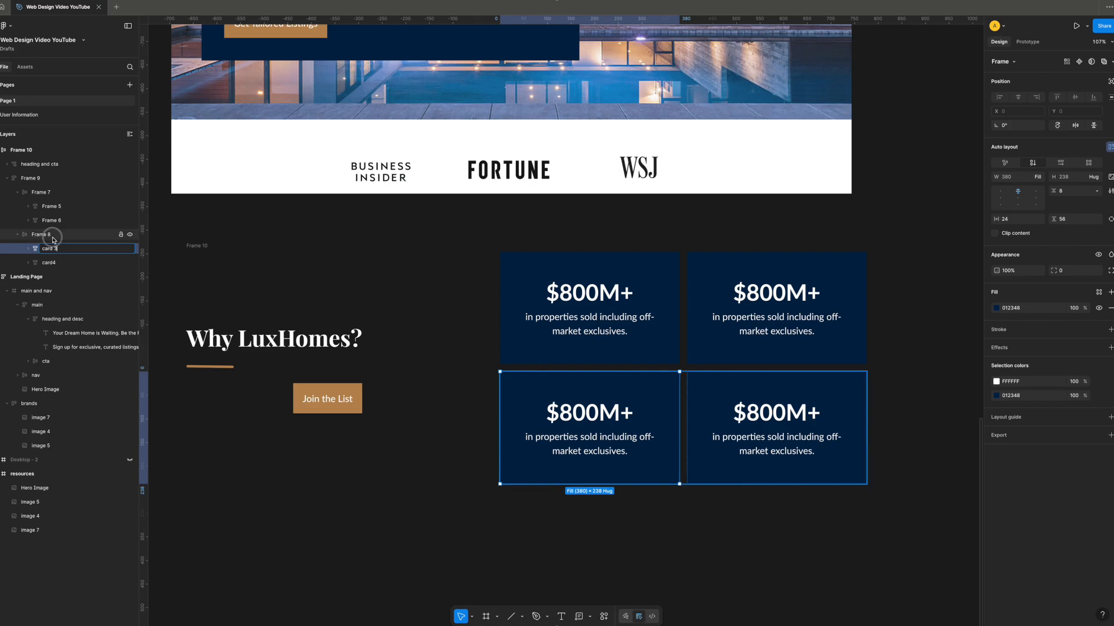
click(41, 235)
double_click(40, 235)
text(card row)
- Rename the upper row's cards "card1" and "card2", and their parent frame "card row"
double_click(51, 207)
text(card1)
double_click(52, 221)
text(car)
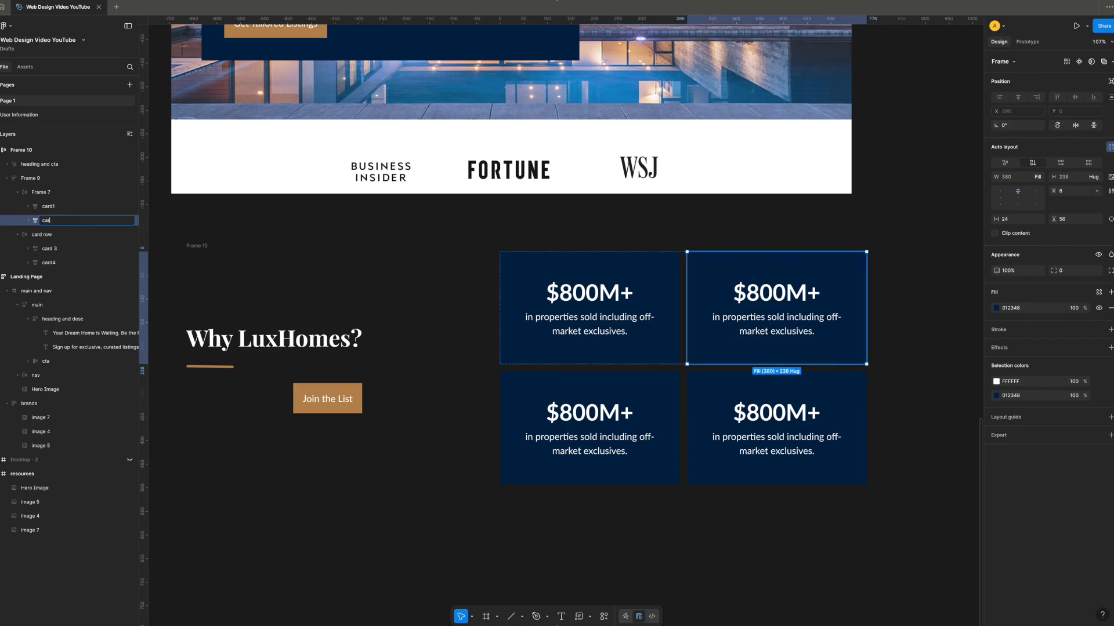
text(d2)
double_click(41, 192)
text(card row)
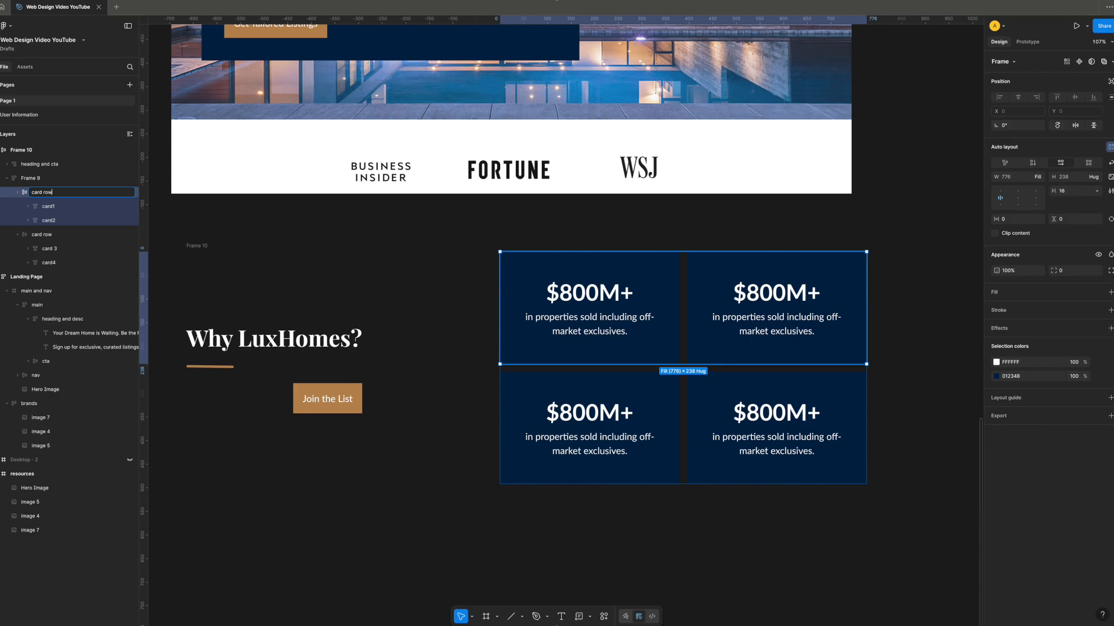
- Rename Frame 9, the parent of both card rows, "cards" and collapse its layers
click(18, 192)
double_click(30, 178)
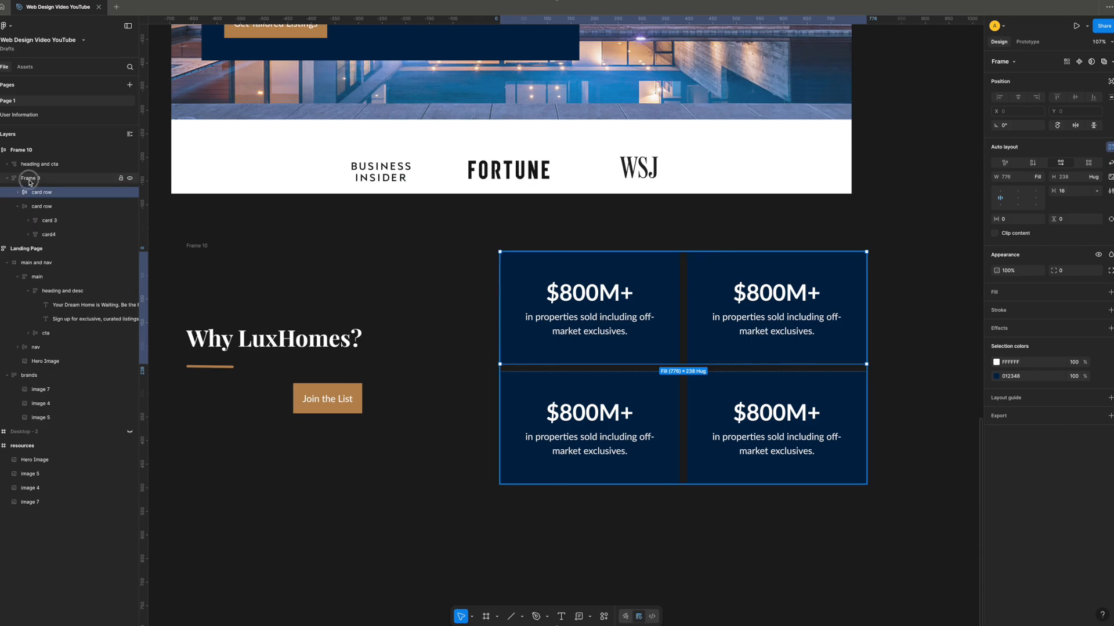
text(cards)
click(7, 179)
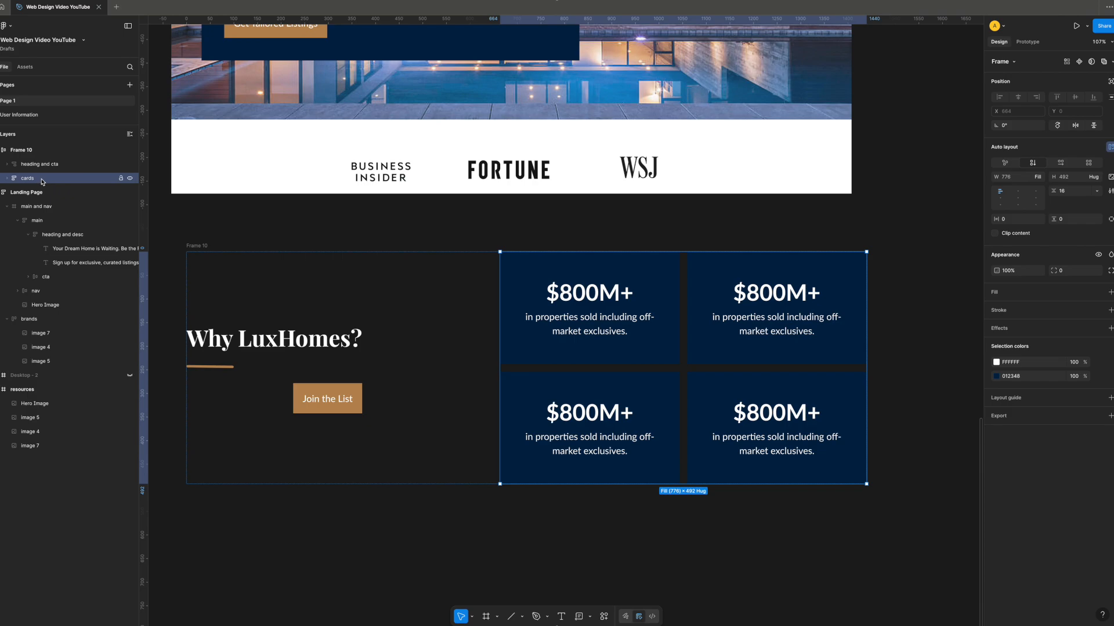
- Set the horizontal padding of the whole "Why LuxHomes?" section frame to 64
click(206, 248)
mouse_move(432, 368)
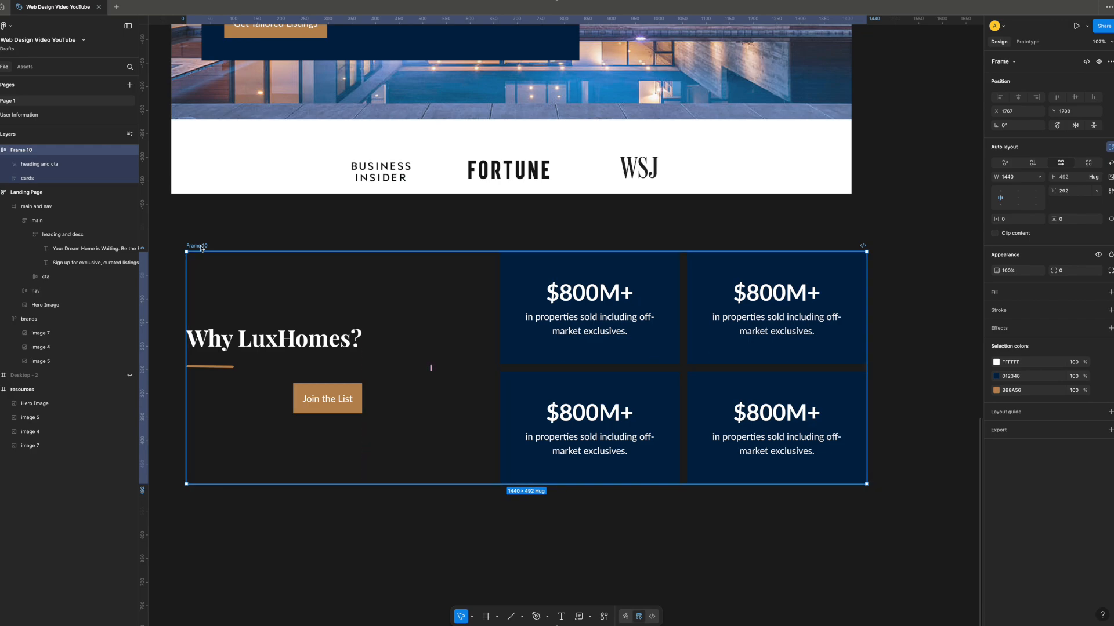
click(1019, 223)
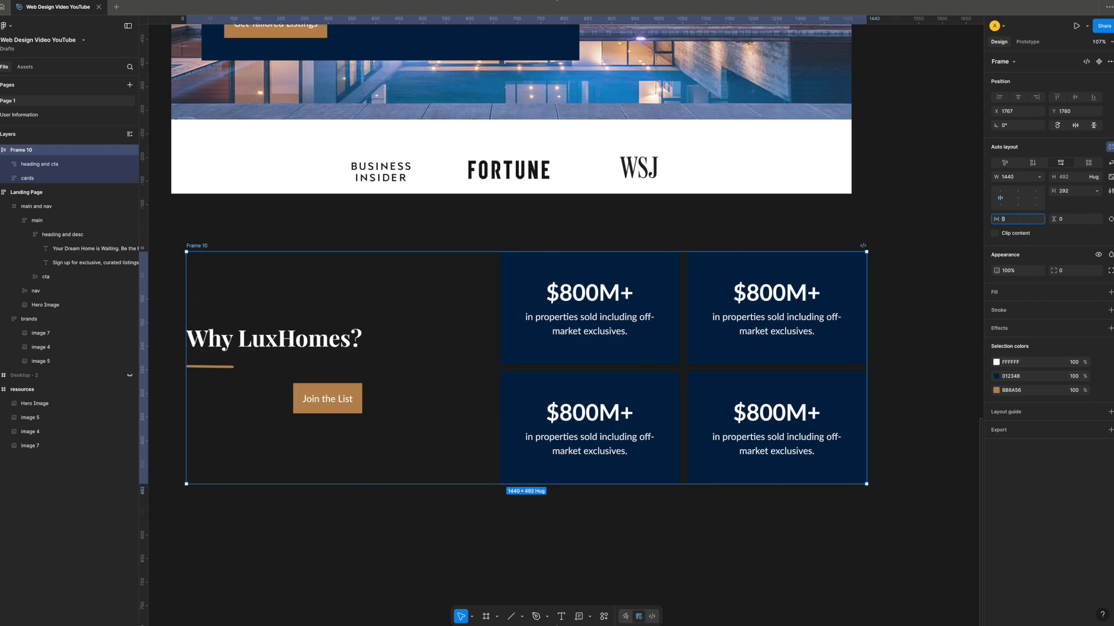
text(64)
key(Return)
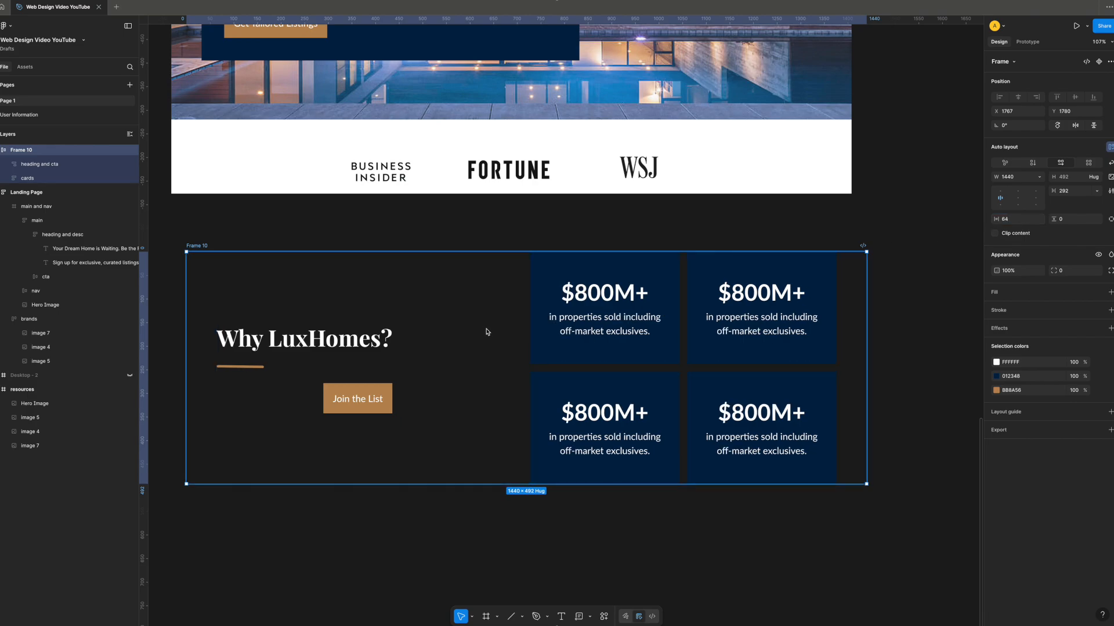
- Narrow the gap between the heading group and the cards to 122, and move the section frame closer beneath the landing page
drag(460, 368, 419, 372)
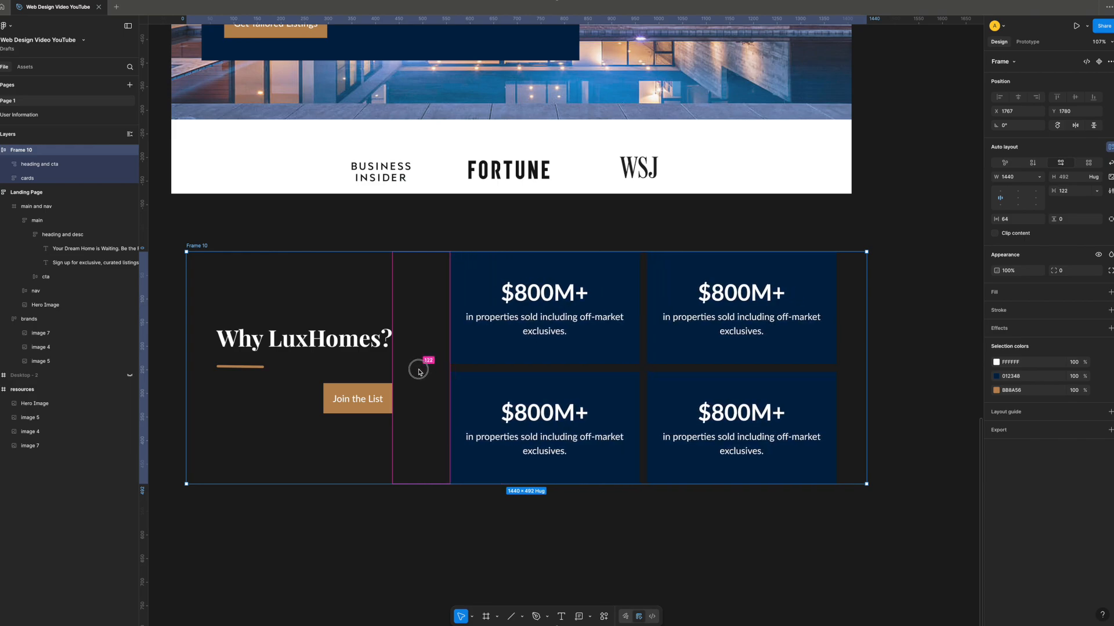
click(893, 298)
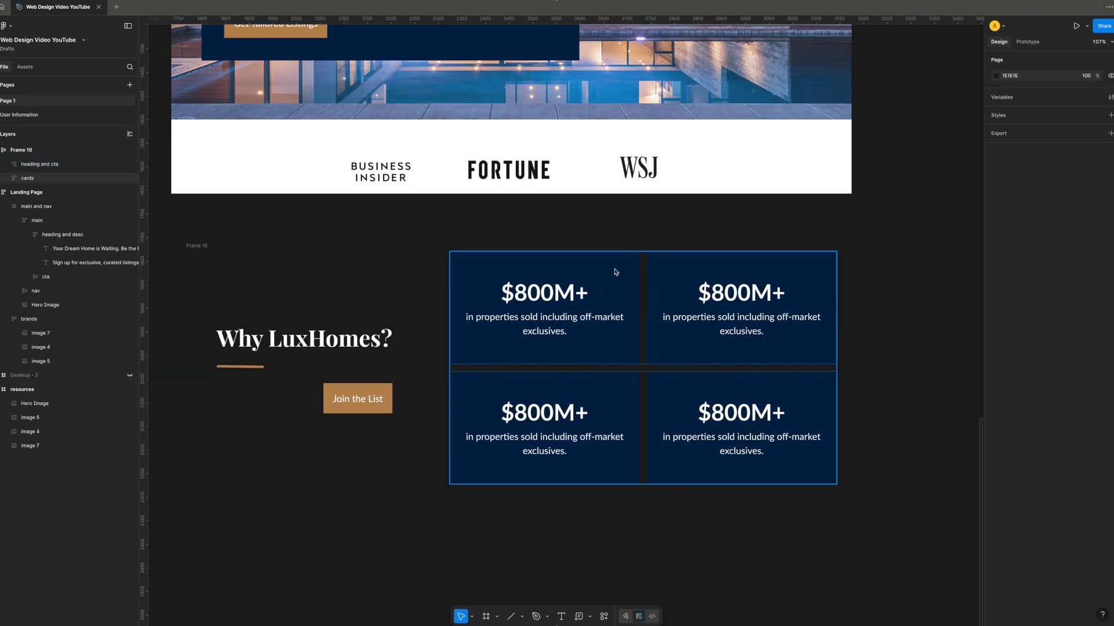
click(203, 249)
scroll(376, 239, left, 3)
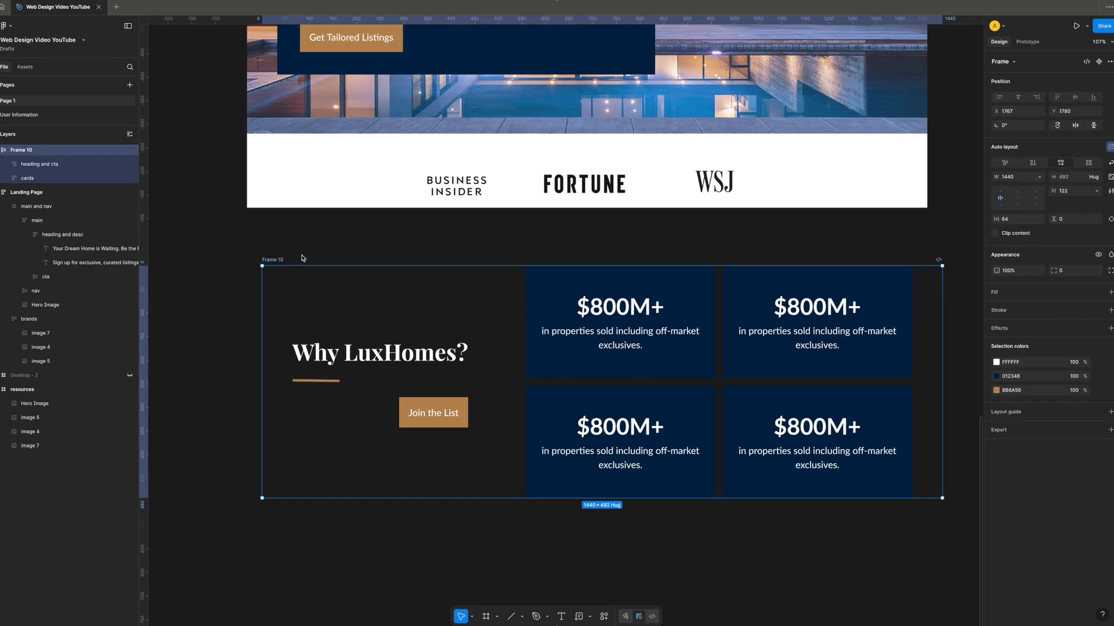
scroll(293, 258, up, 1)
scroll(292, 257, down, 2)
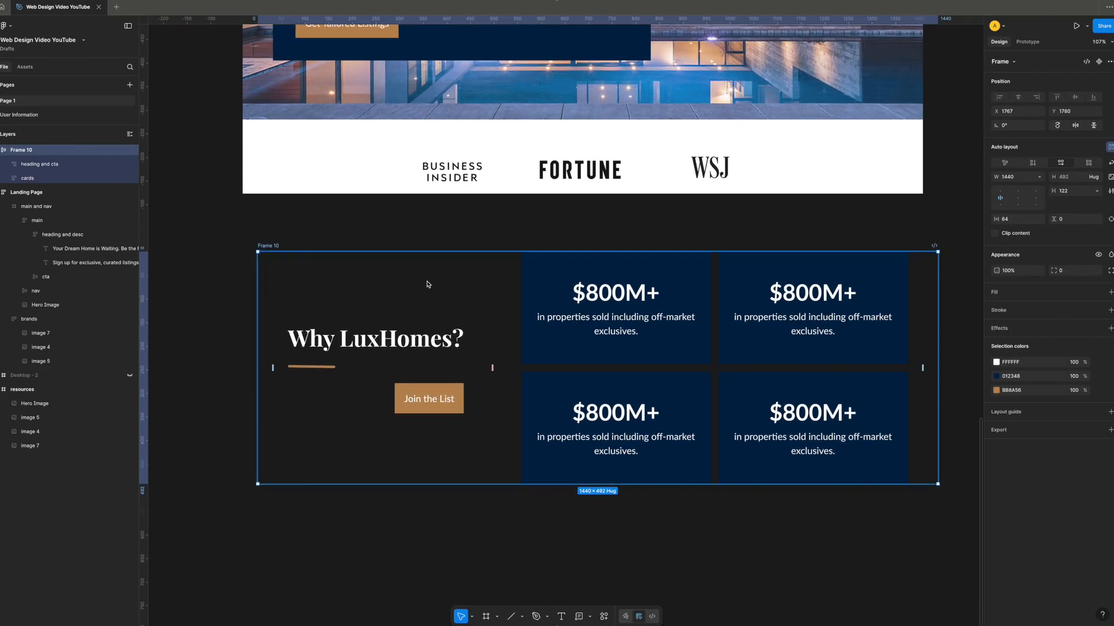
scroll(428, 286, up, 2)
scroll(580, 290, up, 1)
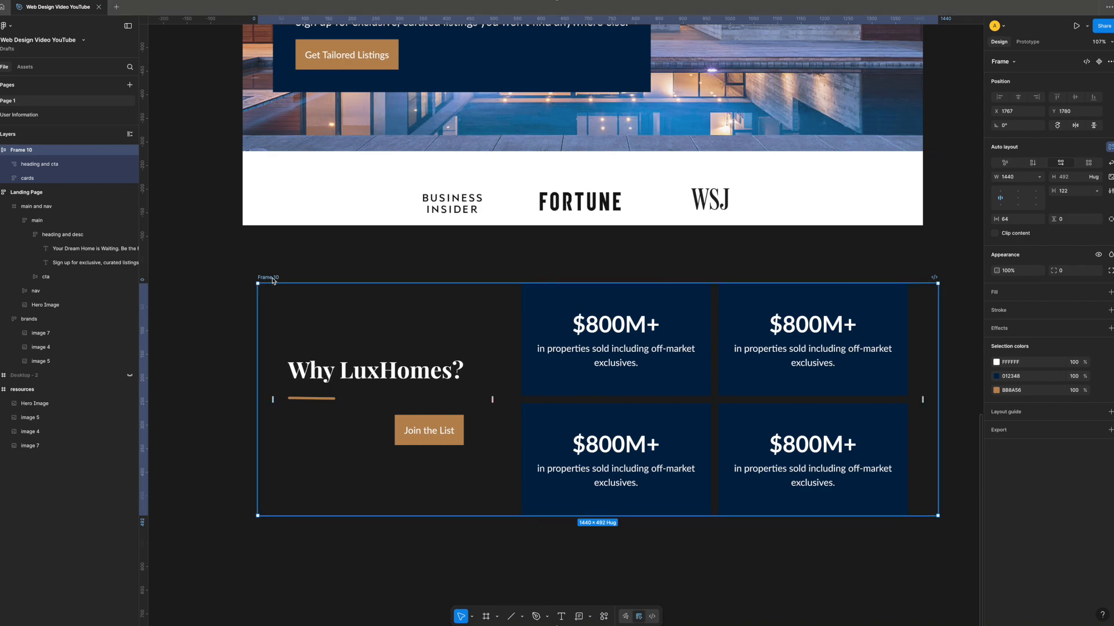
drag(272, 280, 270, 267)
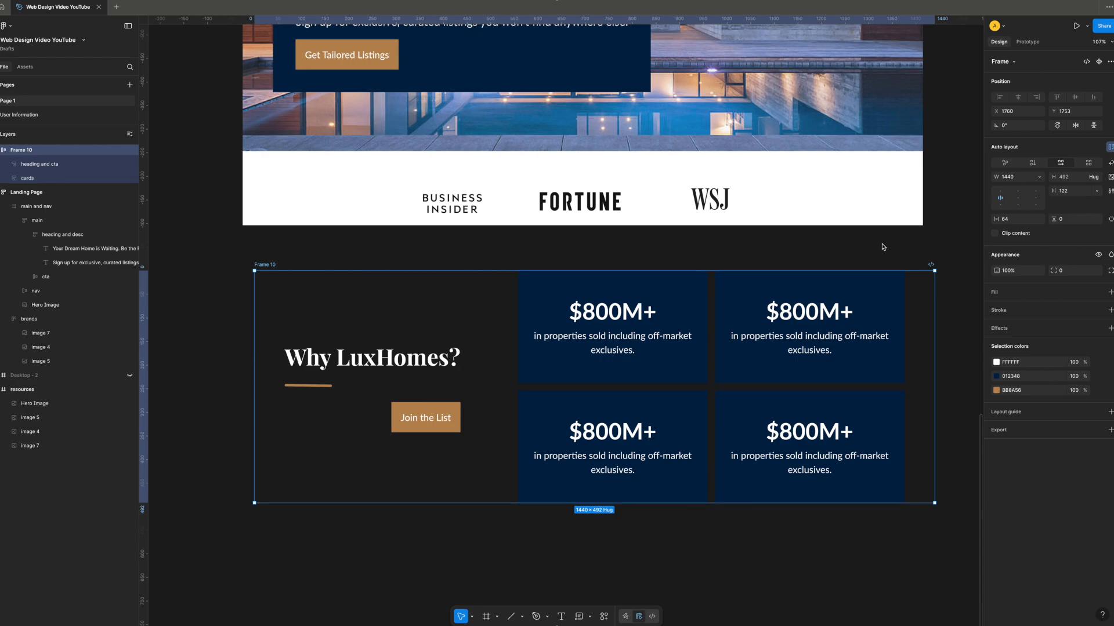
- Set the gap between the section's heading group and its cards to 100
click(1077, 193)
text(10)
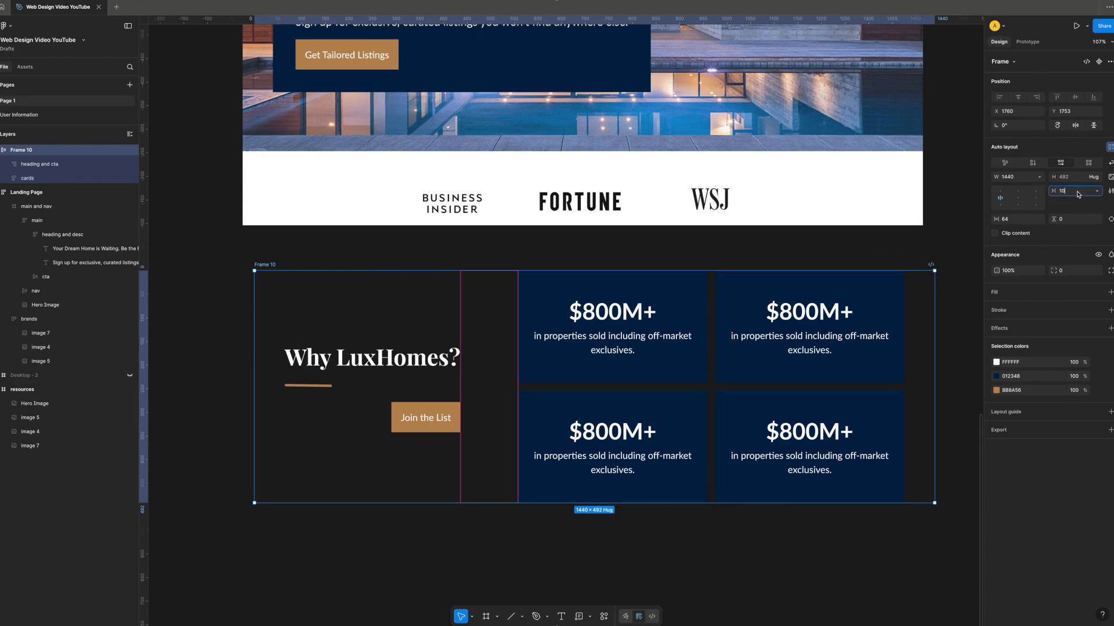
text(0)
key(Return)
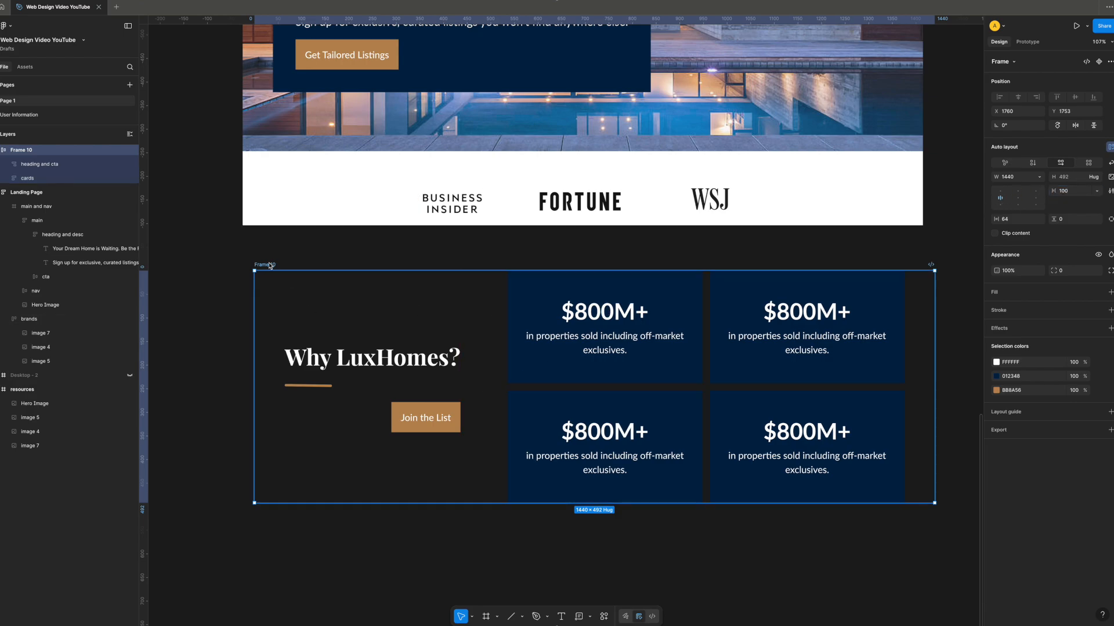
- Rename the section frame Frame 10 "why luxhomes?" and collapse its layers
scroll(269, 266, up, 5)
ctrl+scroll(270, 266, up, 3)
ctrl+scroll(269, 262, down, 5)
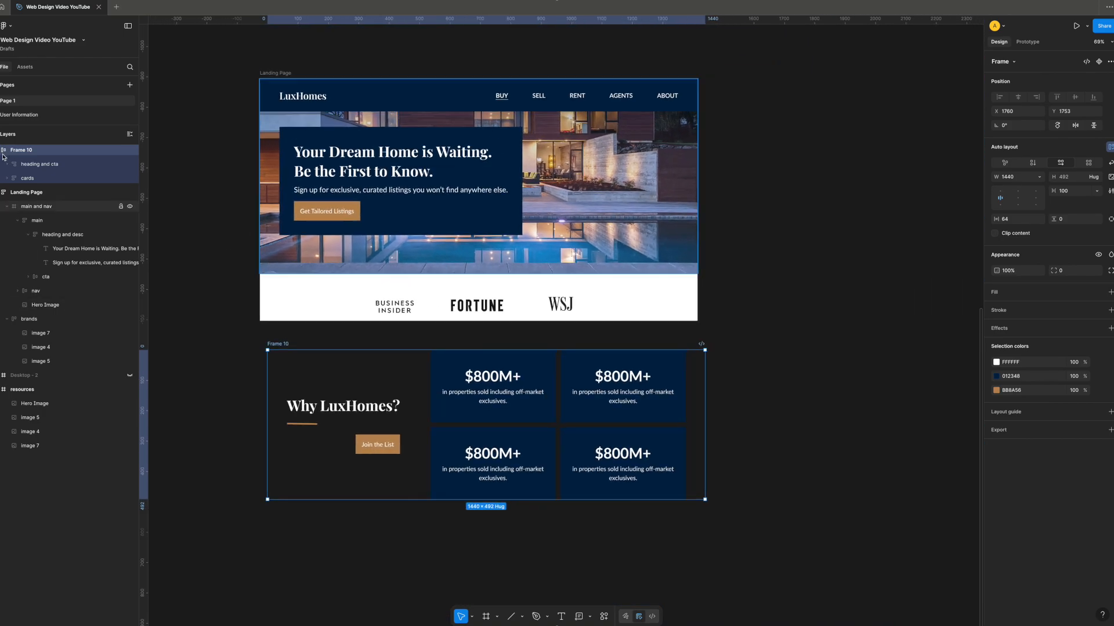
double_click(28, 150)
text(why luxhomes?)
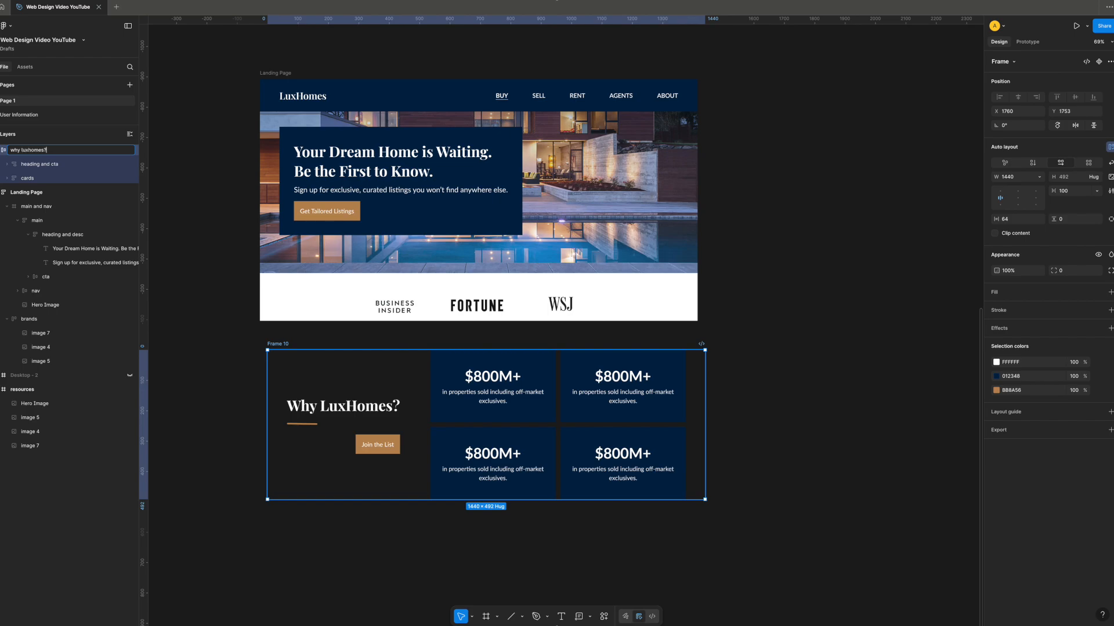
click(3, 152)
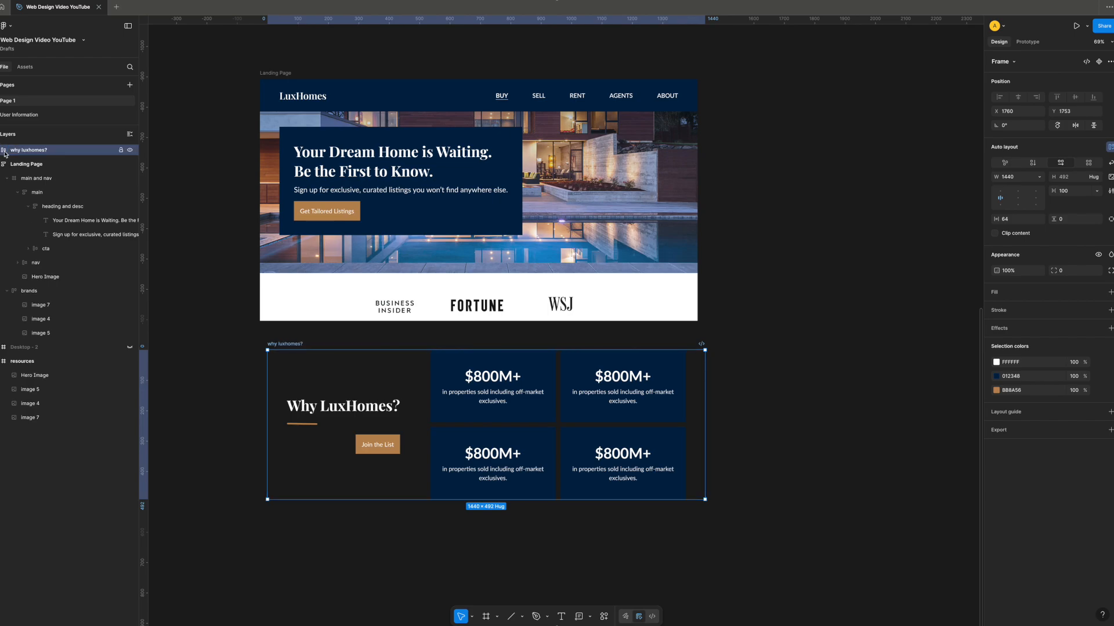
- Collapse the landing page's existing sections and nest the "why luxhomes?" frame inside Landing Page, below brands
click(6, 180)
click(7, 192)
drag(15, 154, 37, 190)
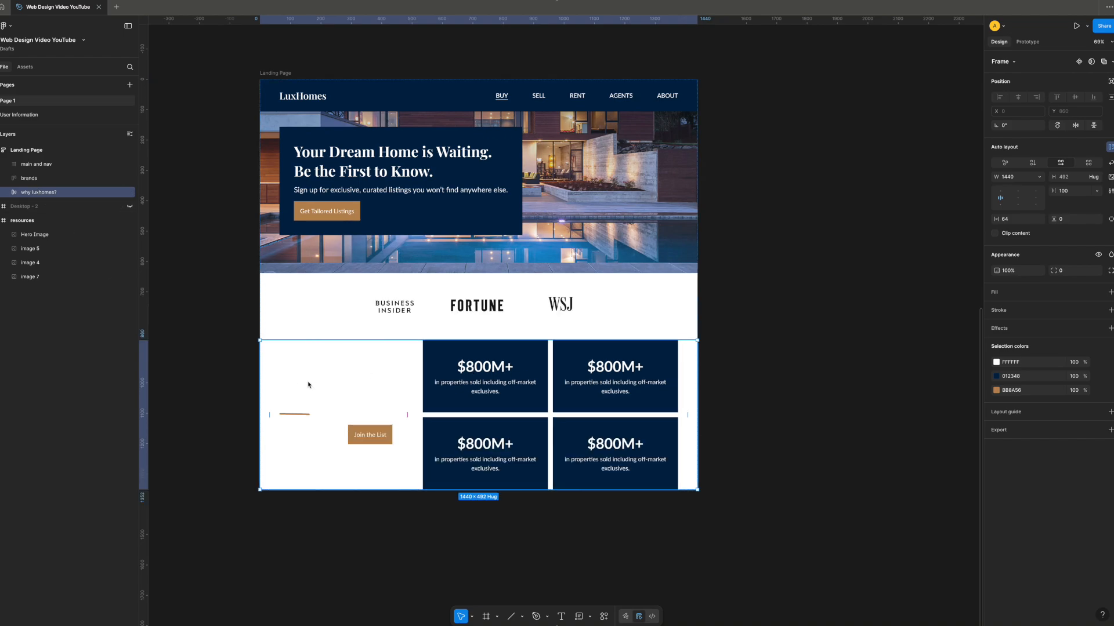
- Rename Frame 4 inside the "heading and cta" group "heading / line"
click(6, 192)
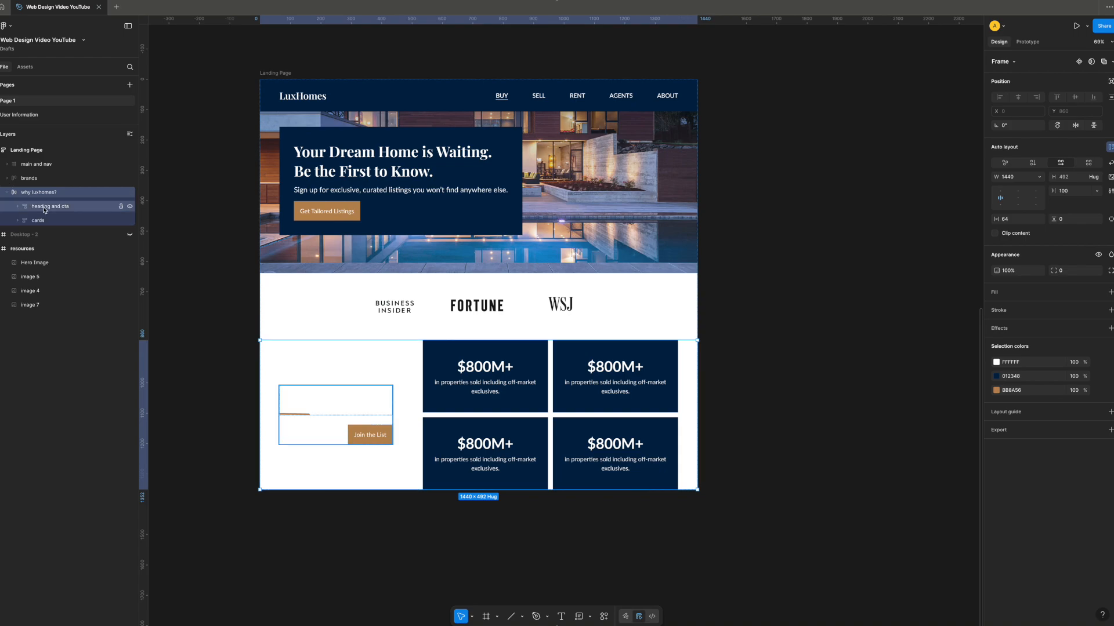
click(44, 208)
click(18, 206)
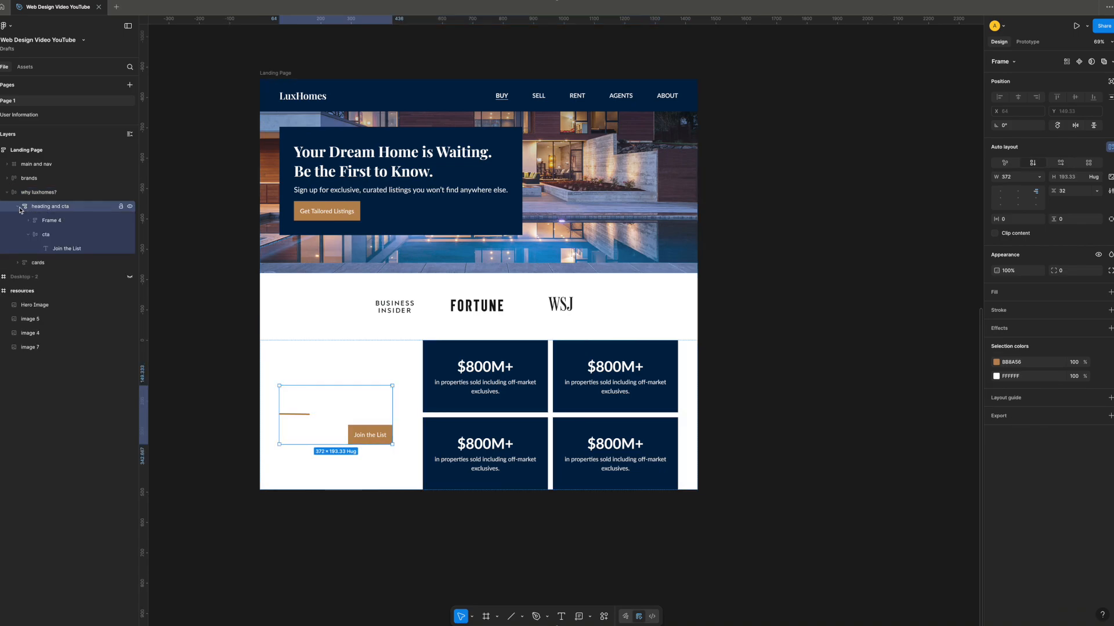
click(50, 225)
click(28, 220)
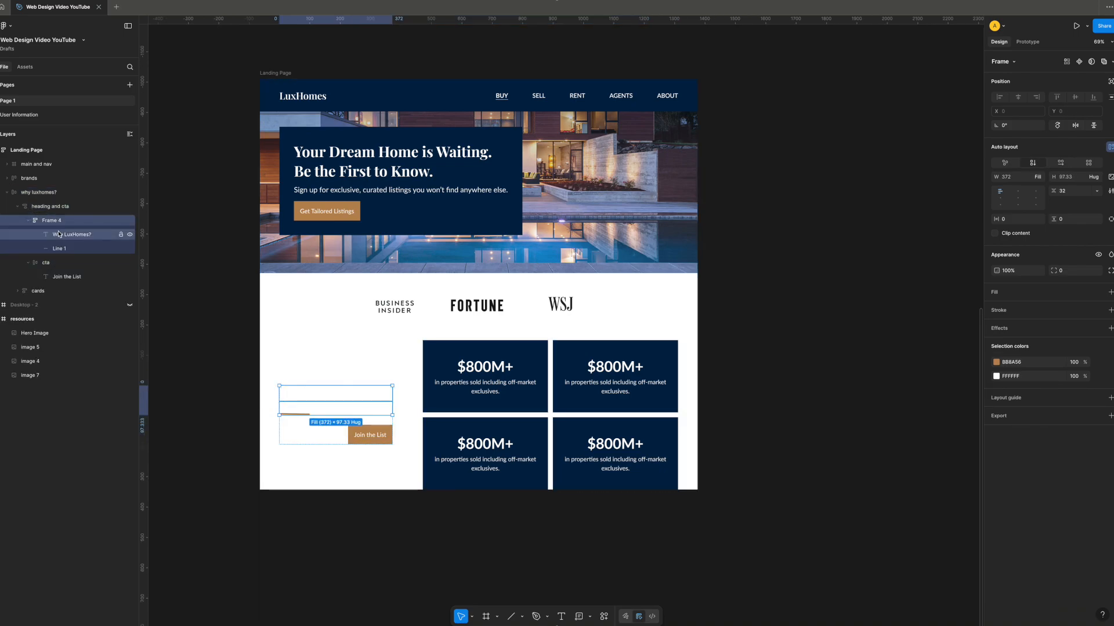
click(62, 234)
double_click(51, 221)
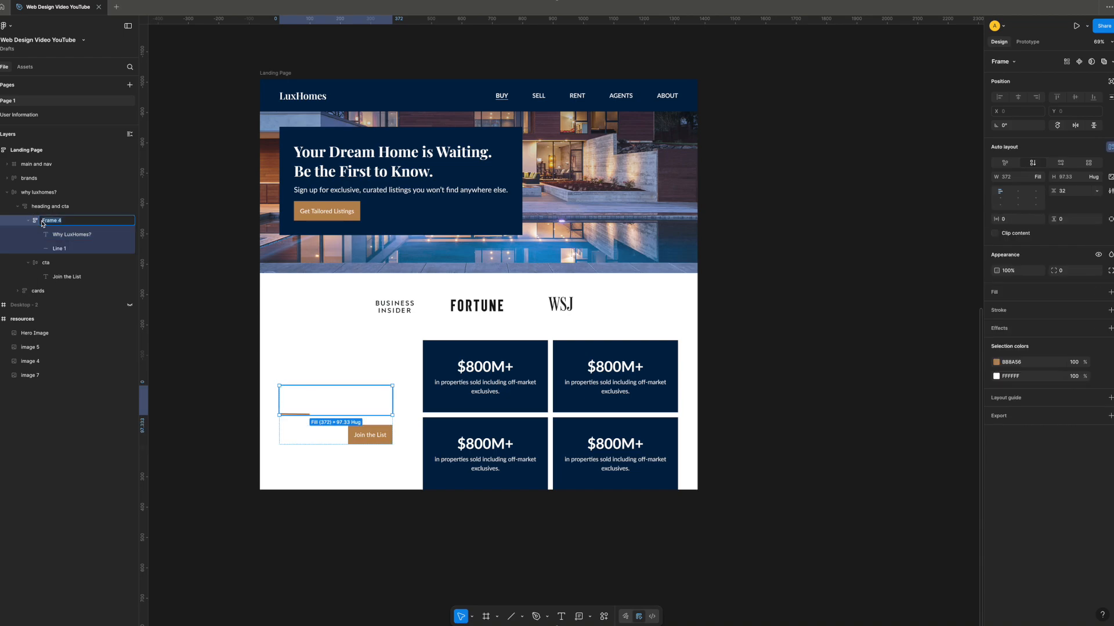
text(heading / line)
key(Return)
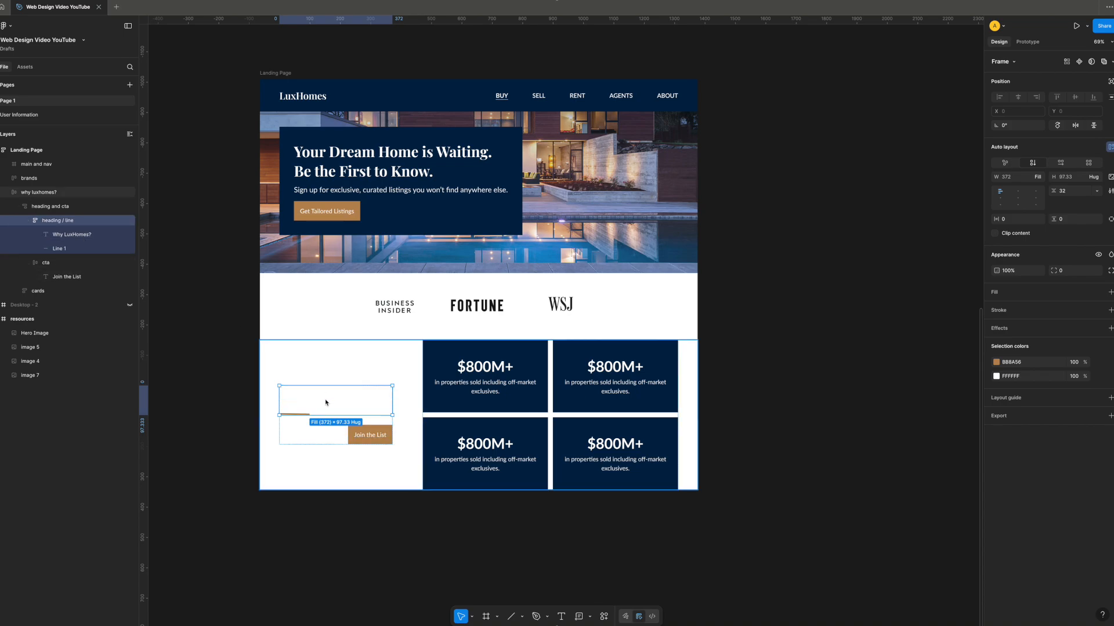
- Change the fill of the "Why LuxHomes?" heading text from white to dark grey
click(72, 234)
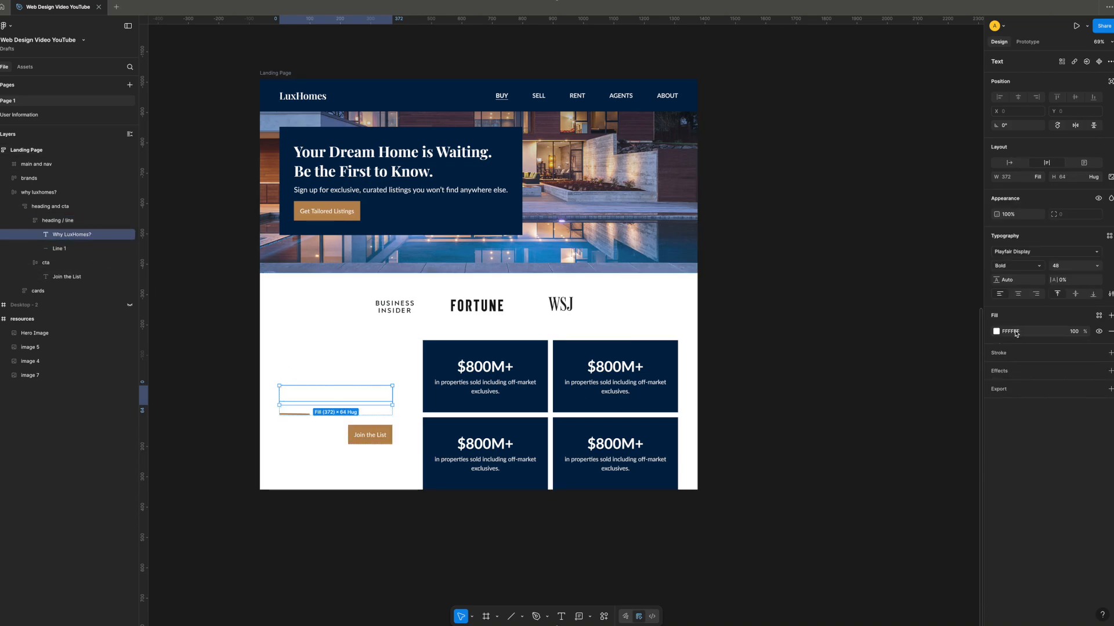
click(1016, 331)
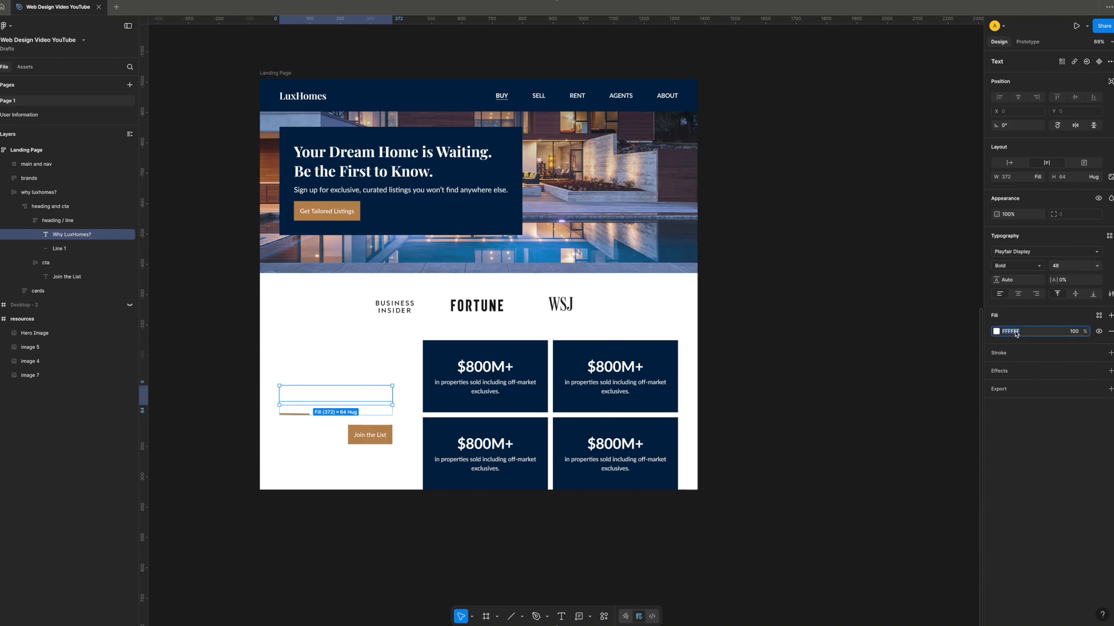
text(49)
text(474)
key(Return)
click(887, 340)
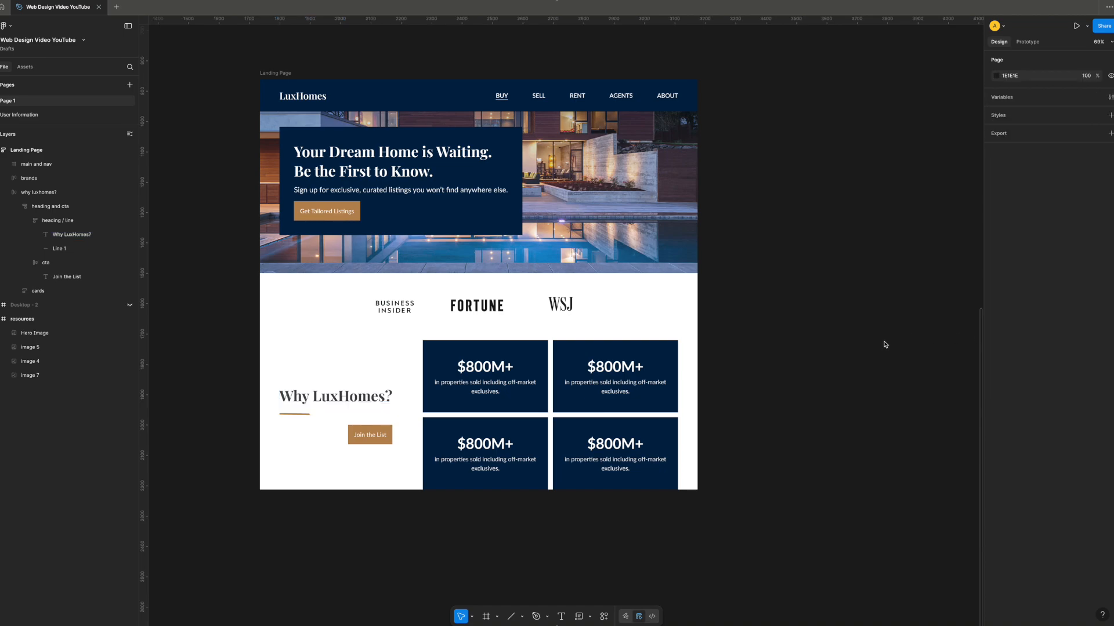
- Change card2's statistic to "98%" and its description to "of our buyers find a home within 90 days of signing up."
scroll(870, 388, down, 1)
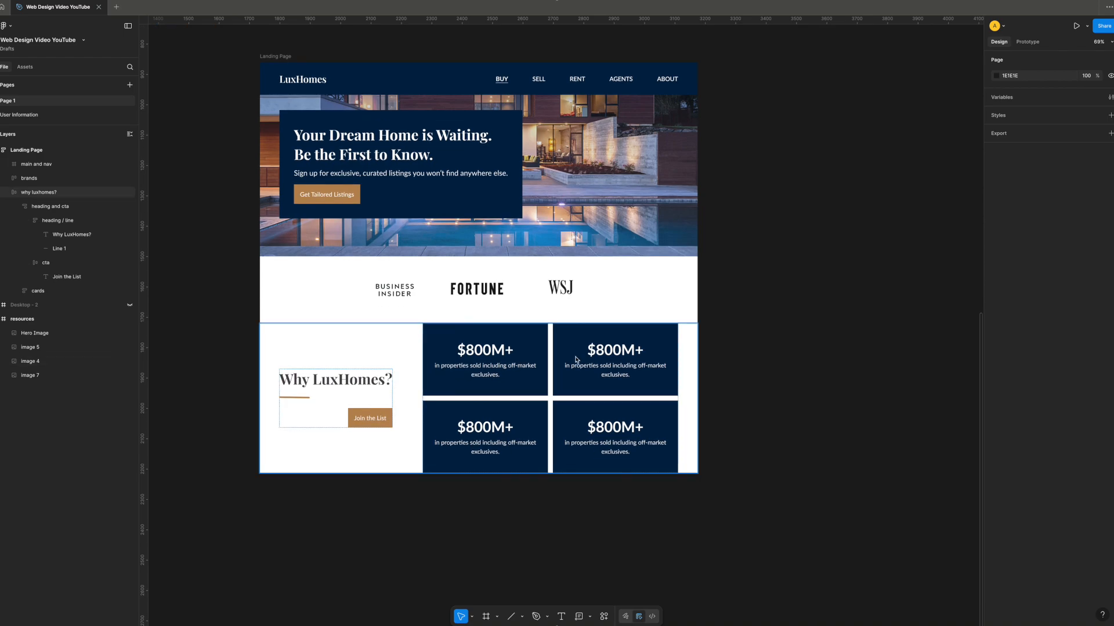
click(627, 351)
double_click(627, 350)
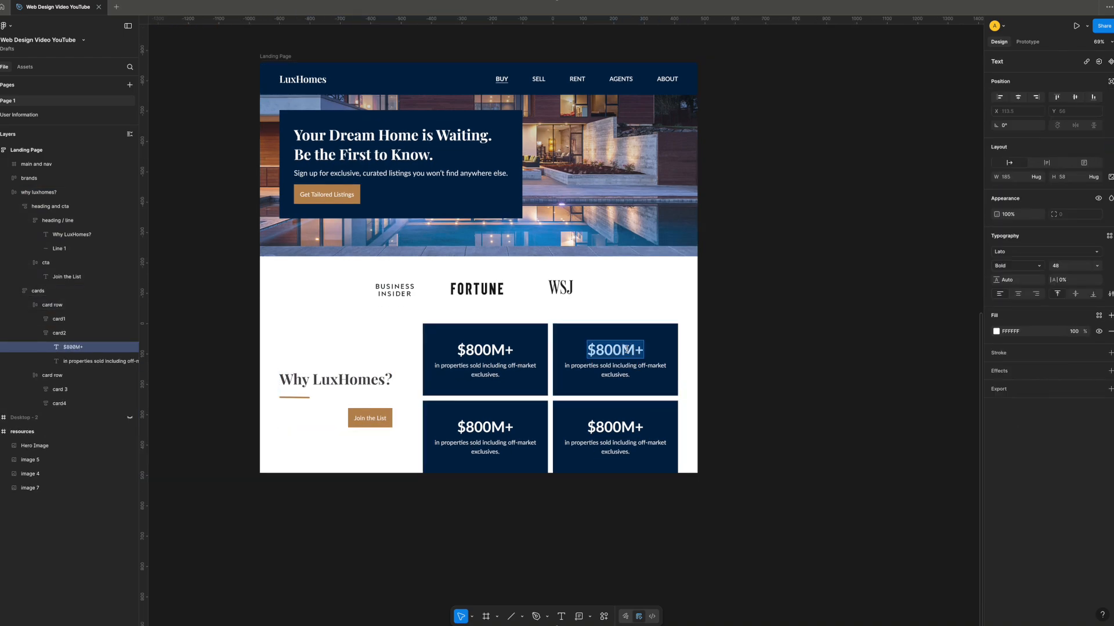
text(98)
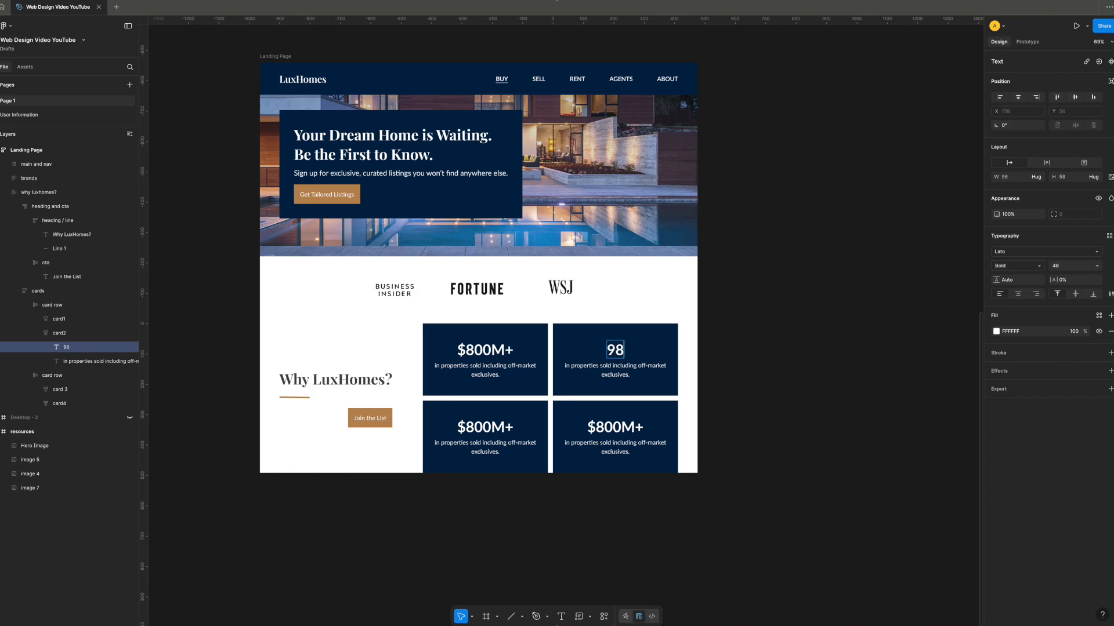
text(%)
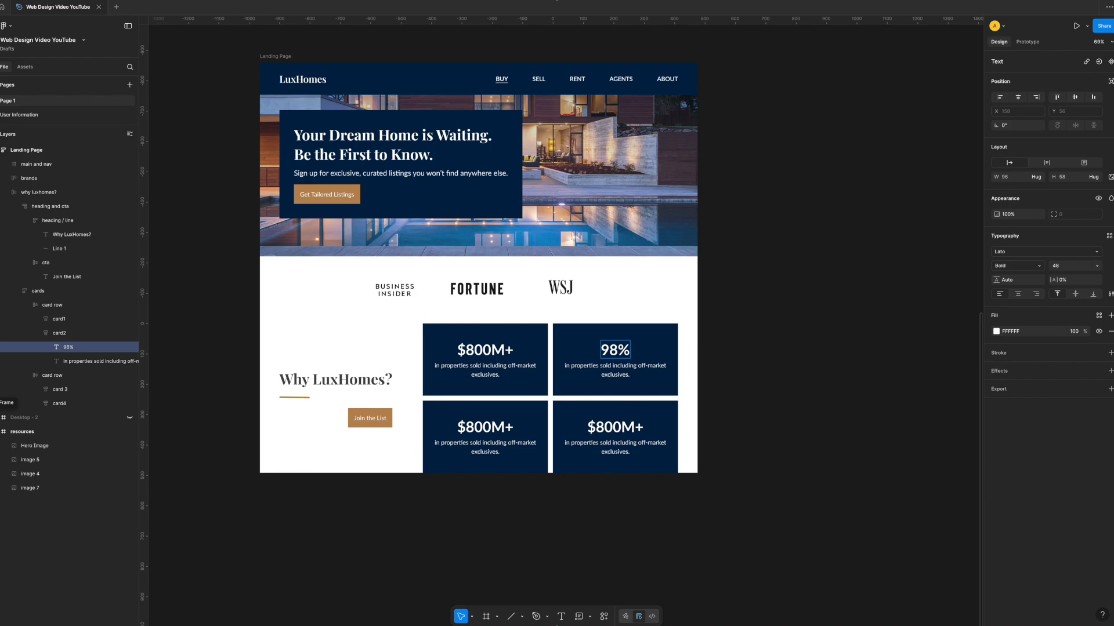
click(609, 374)
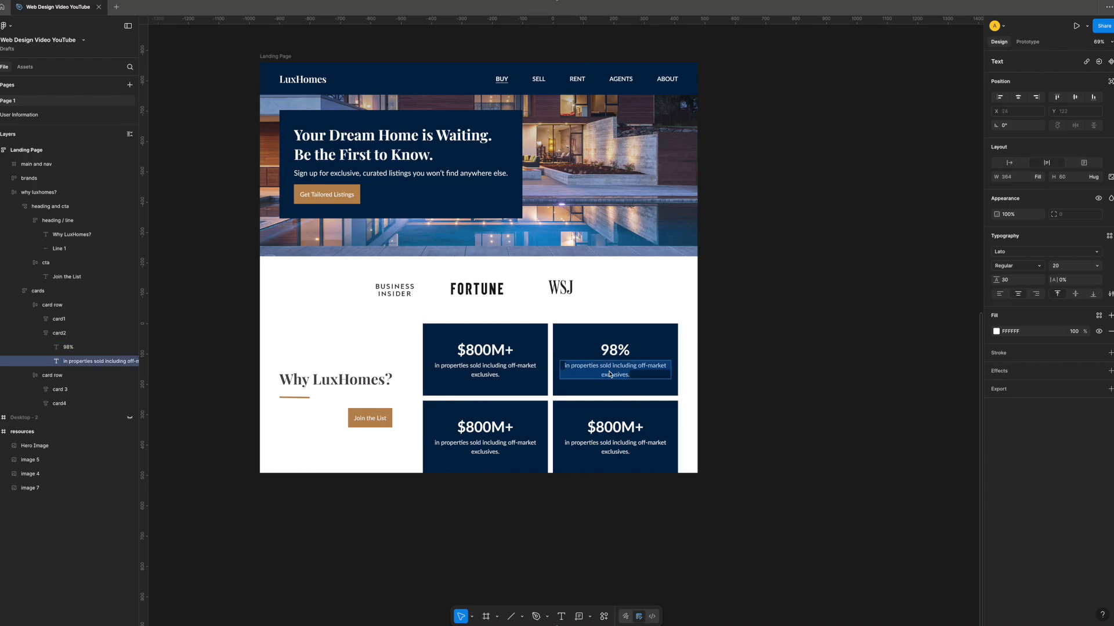
text(of our buyers find a home within 90 days of signing up.)
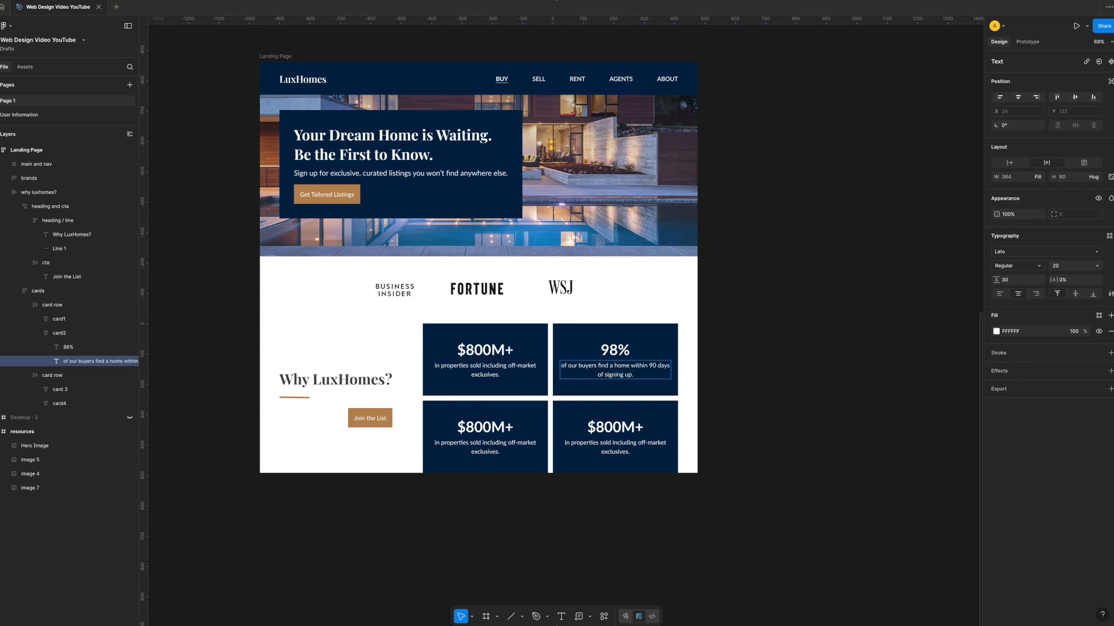
- Describe card 3 with "of clients work with us again or refer friends and family." and card4 with "in exclusive listings available right now, only with us."
click(492, 449)
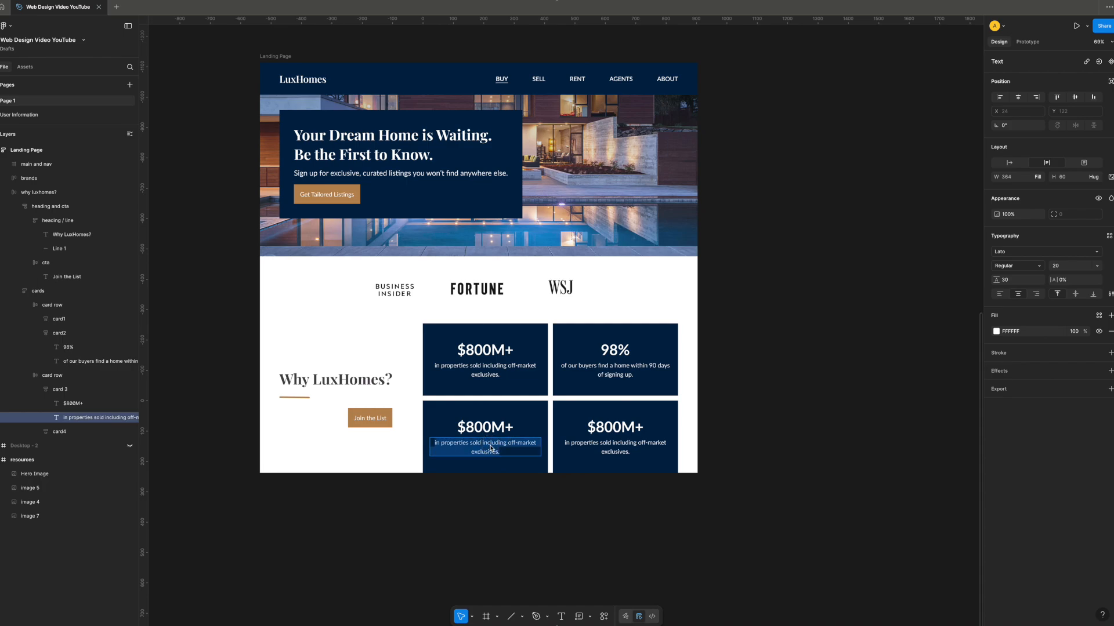
text(of clients work with us again or refer friends and family.)
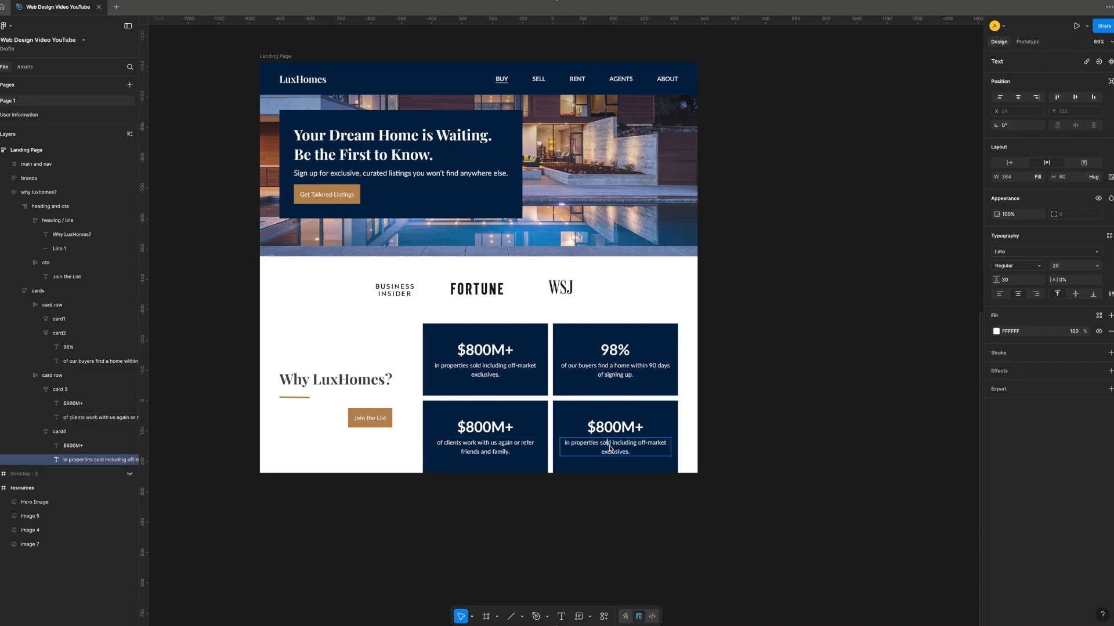
text(in exclusive listings available right now, only with us.)
- Change card4's statistic to "$50M" and card 3's statistic to "92%"
click(587, 428)
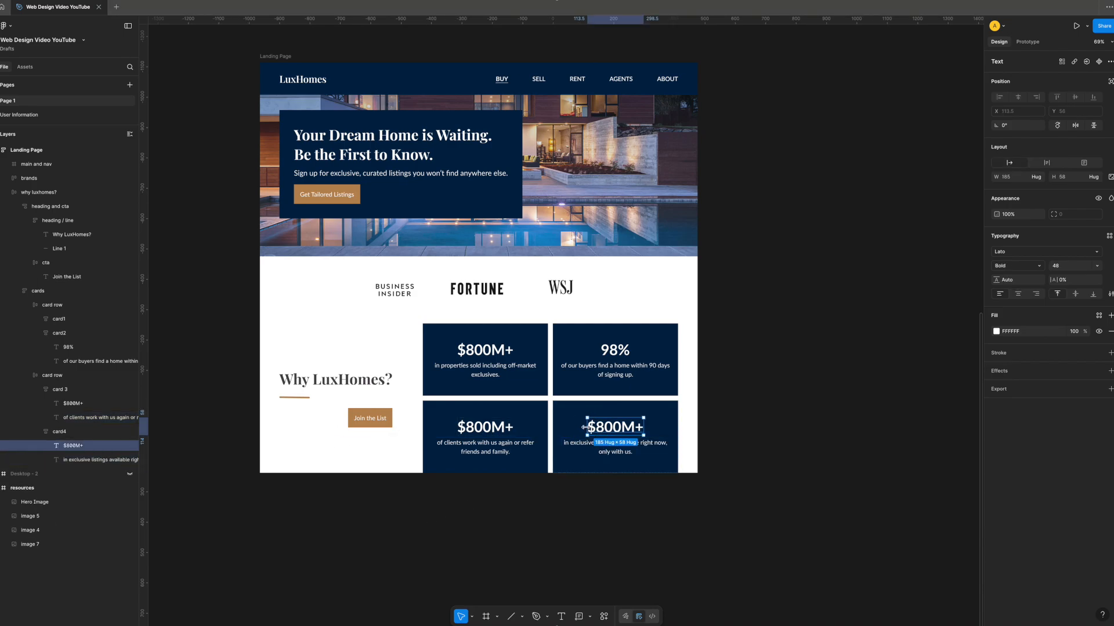
double_click(616, 429)
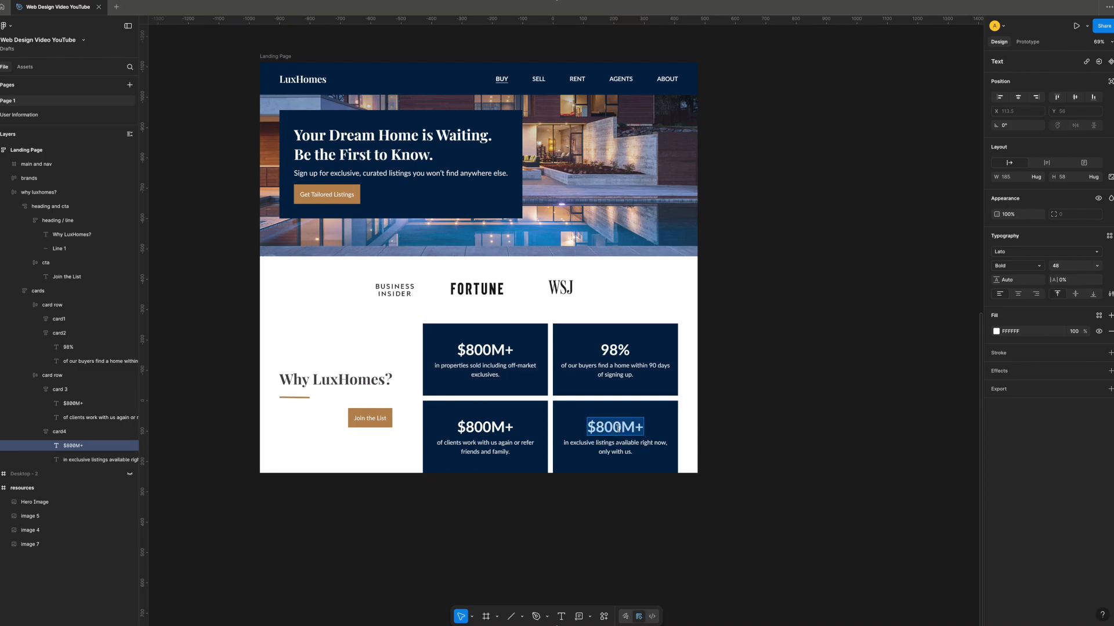
text($50M)
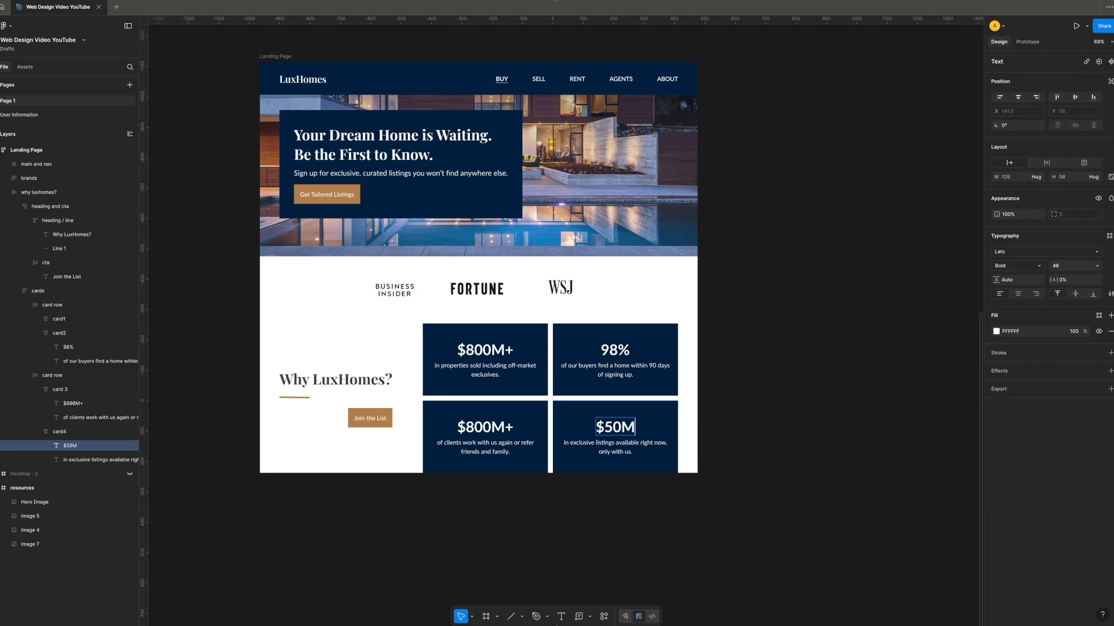
double_click(494, 430)
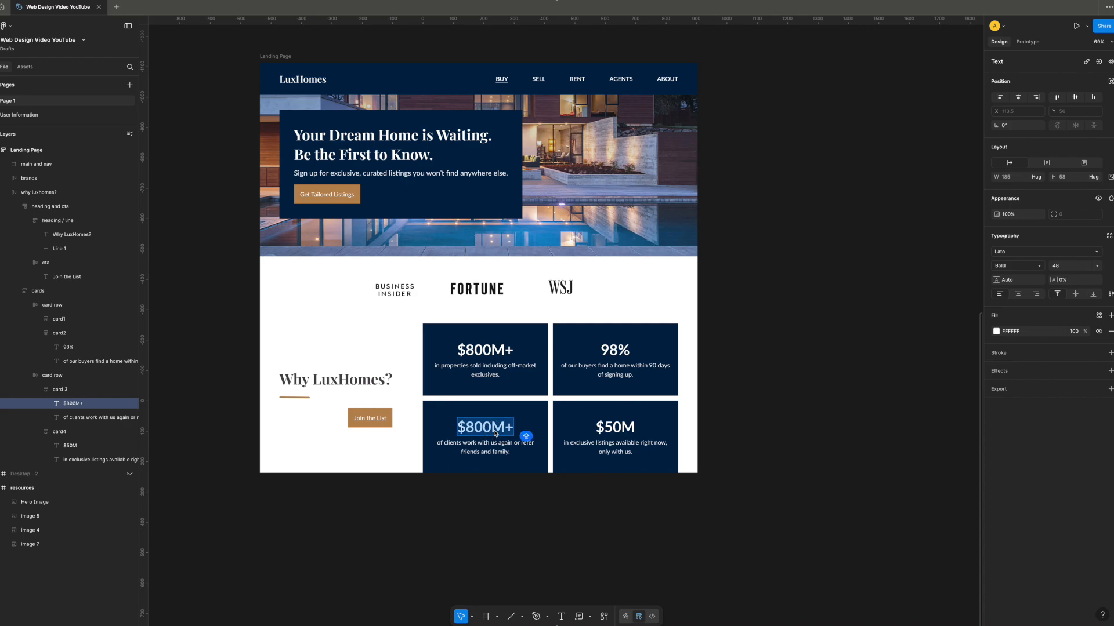
text(92)
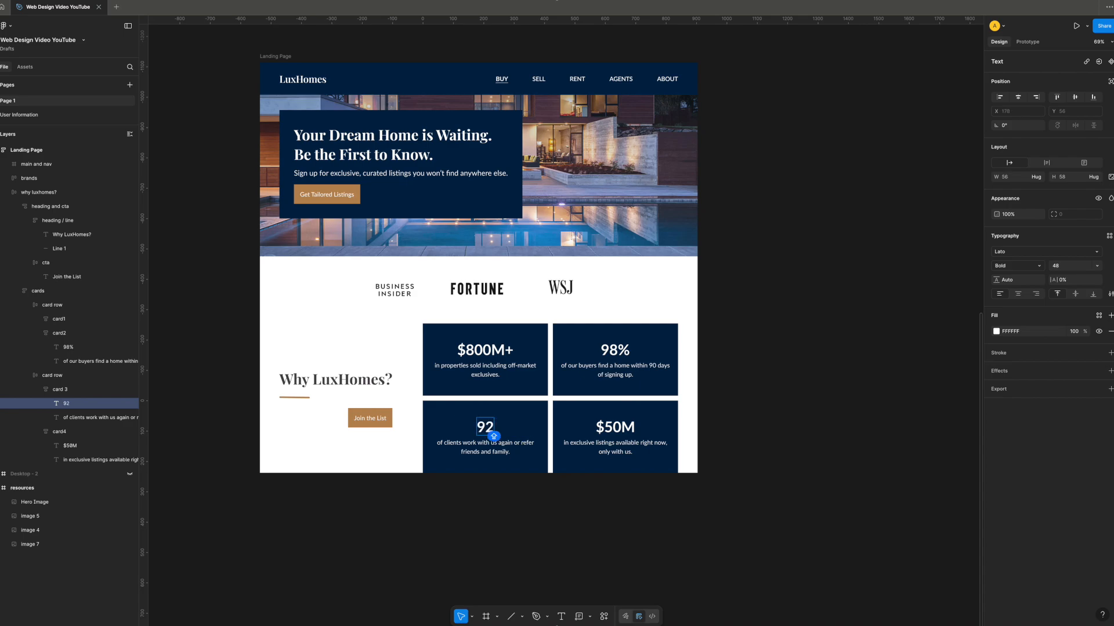
text(%)
click(925, 430)
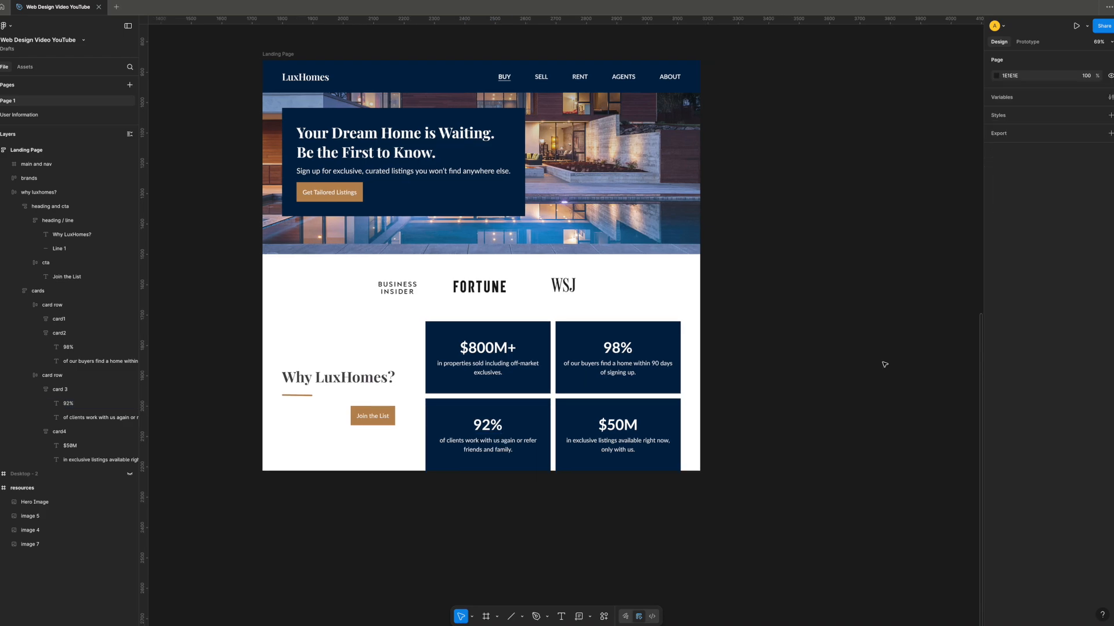
- Extend the Landing Page frame downward to a height of about 1523, adding empty space beneath the statistic cards
click(288, 56)
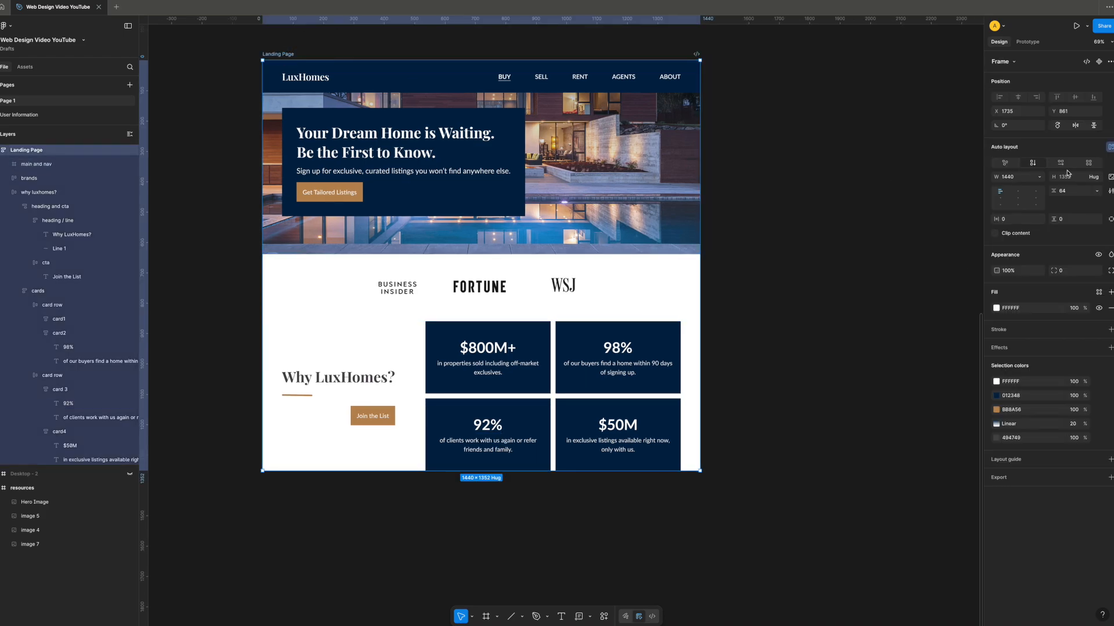
drag(397, 471, 398, 523)
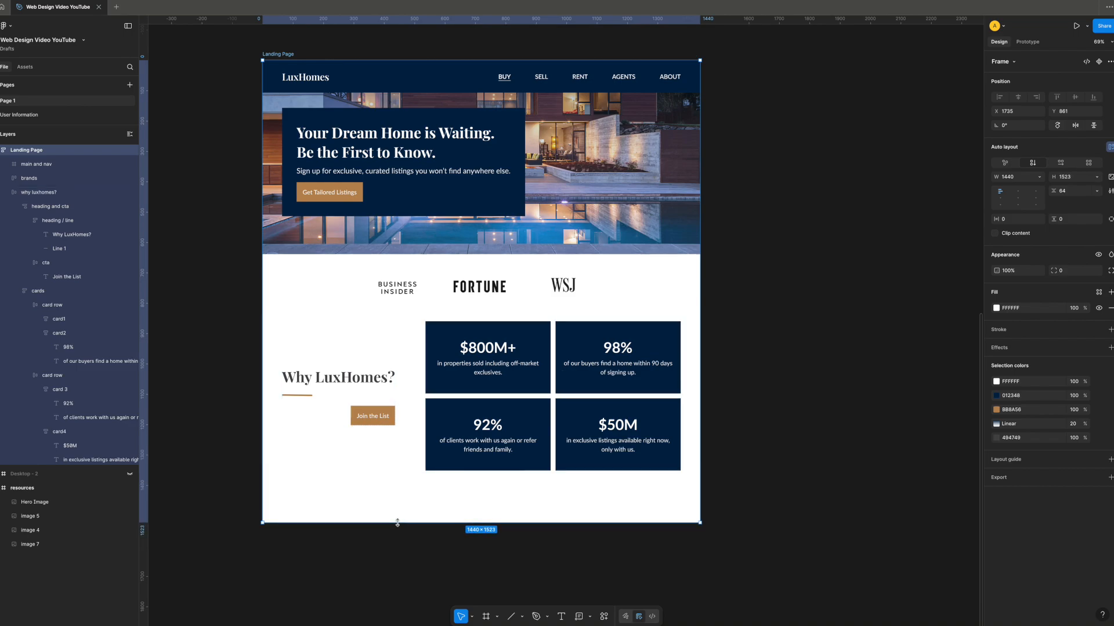
scroll(740, 392, up, 3)
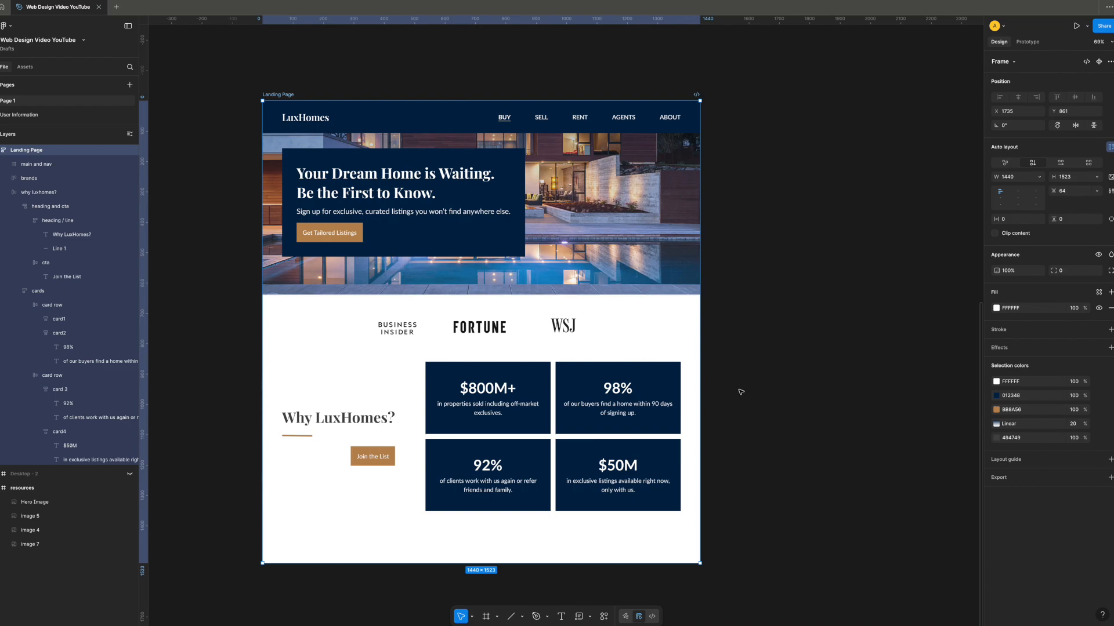